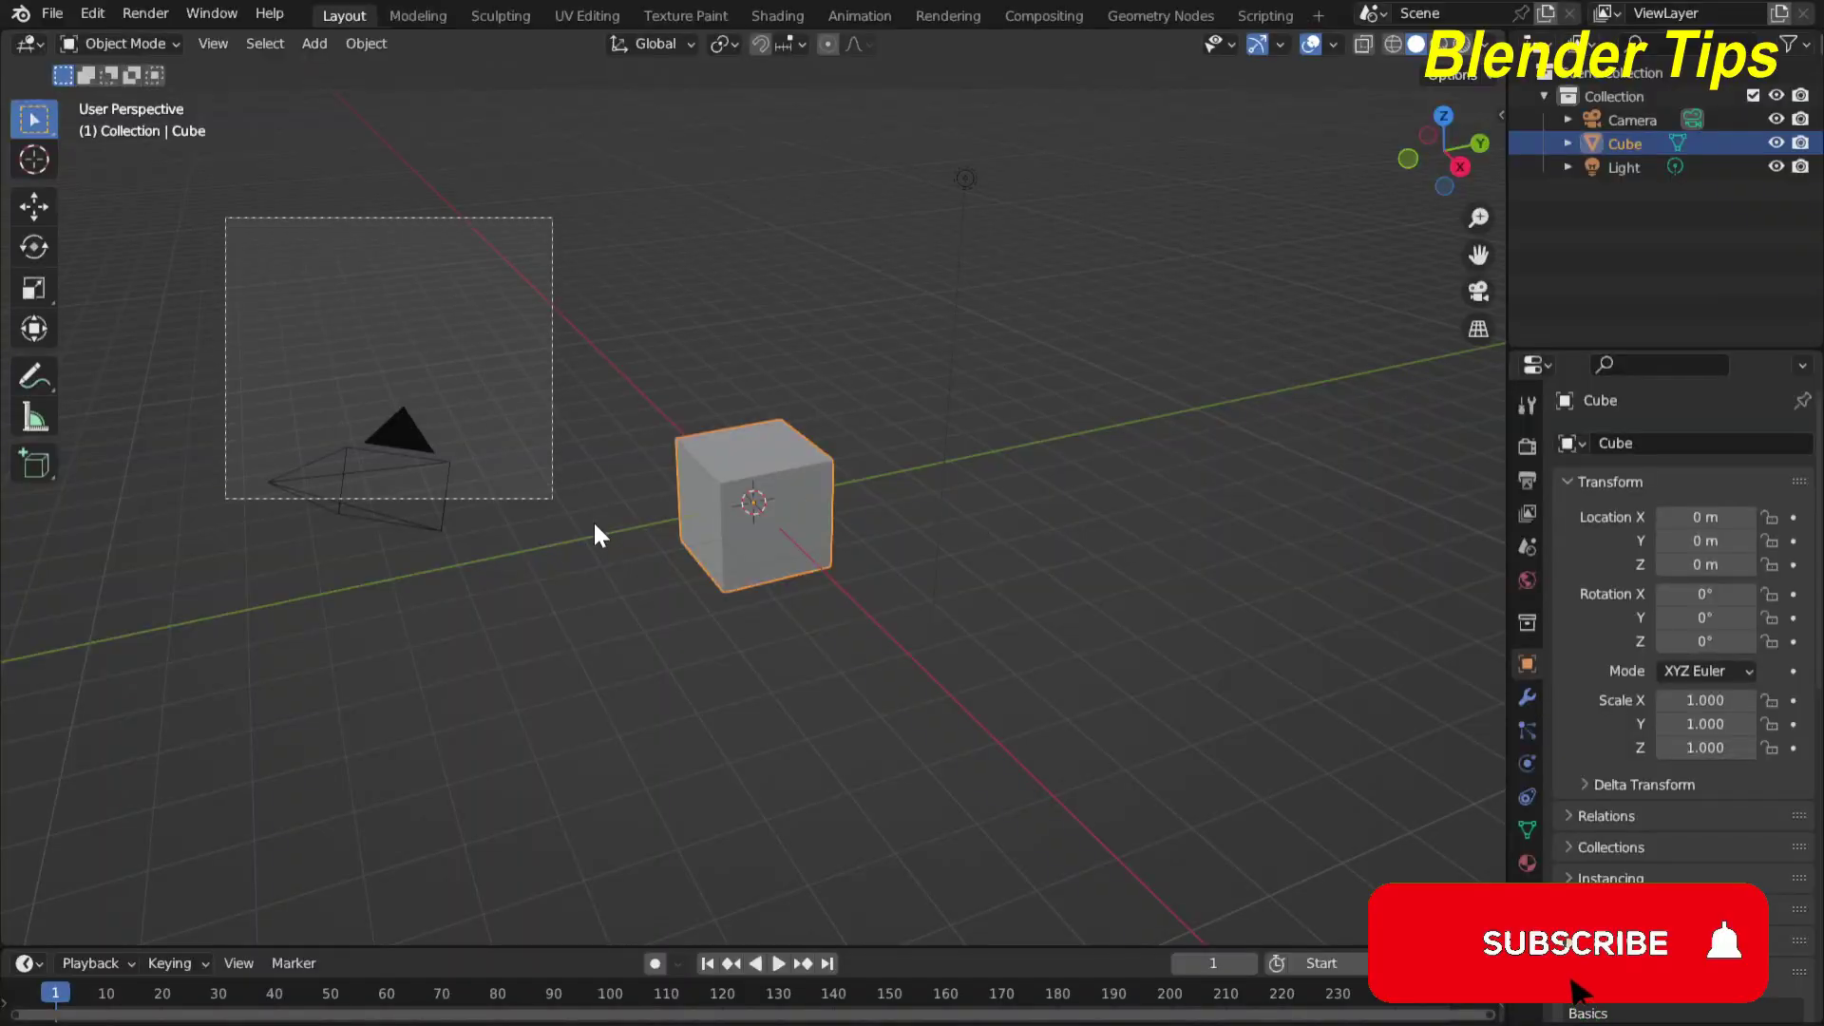
# Delete the default camera, cube and light, and add a plane at the origin
pyautogui.press('Delete')
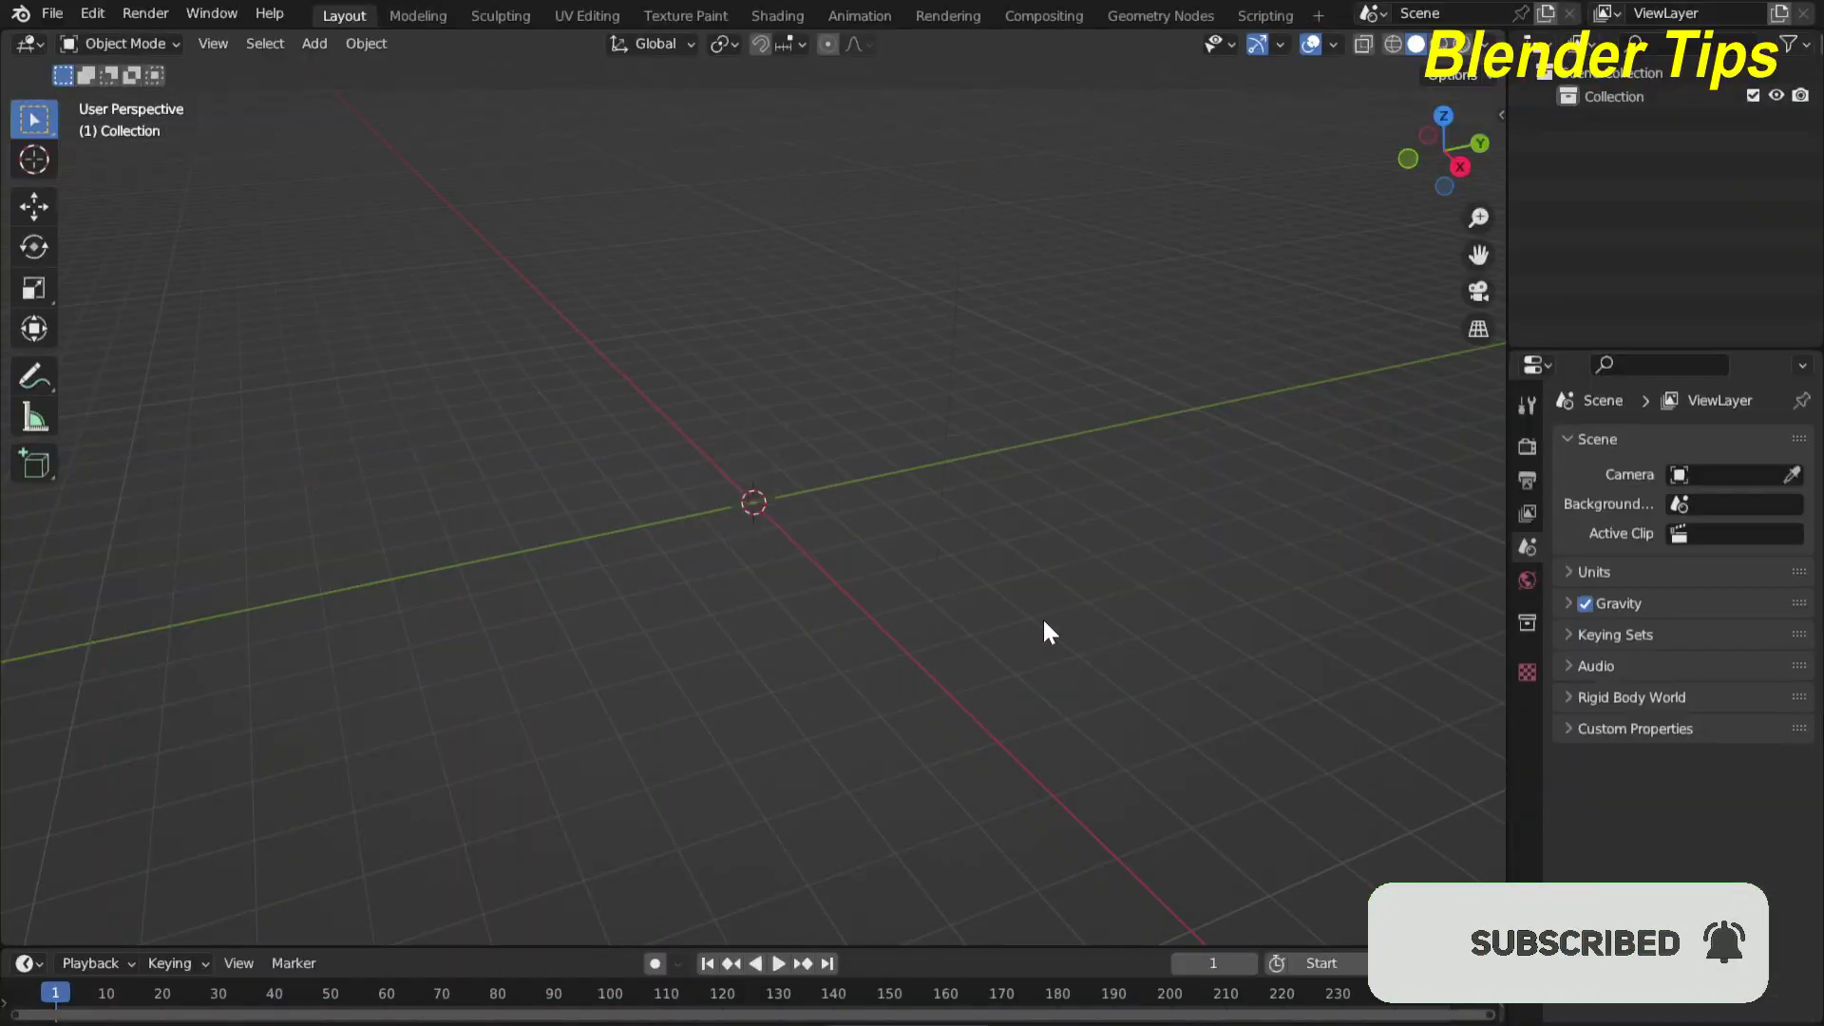
pyautogui.hotkey('shift', 'a')
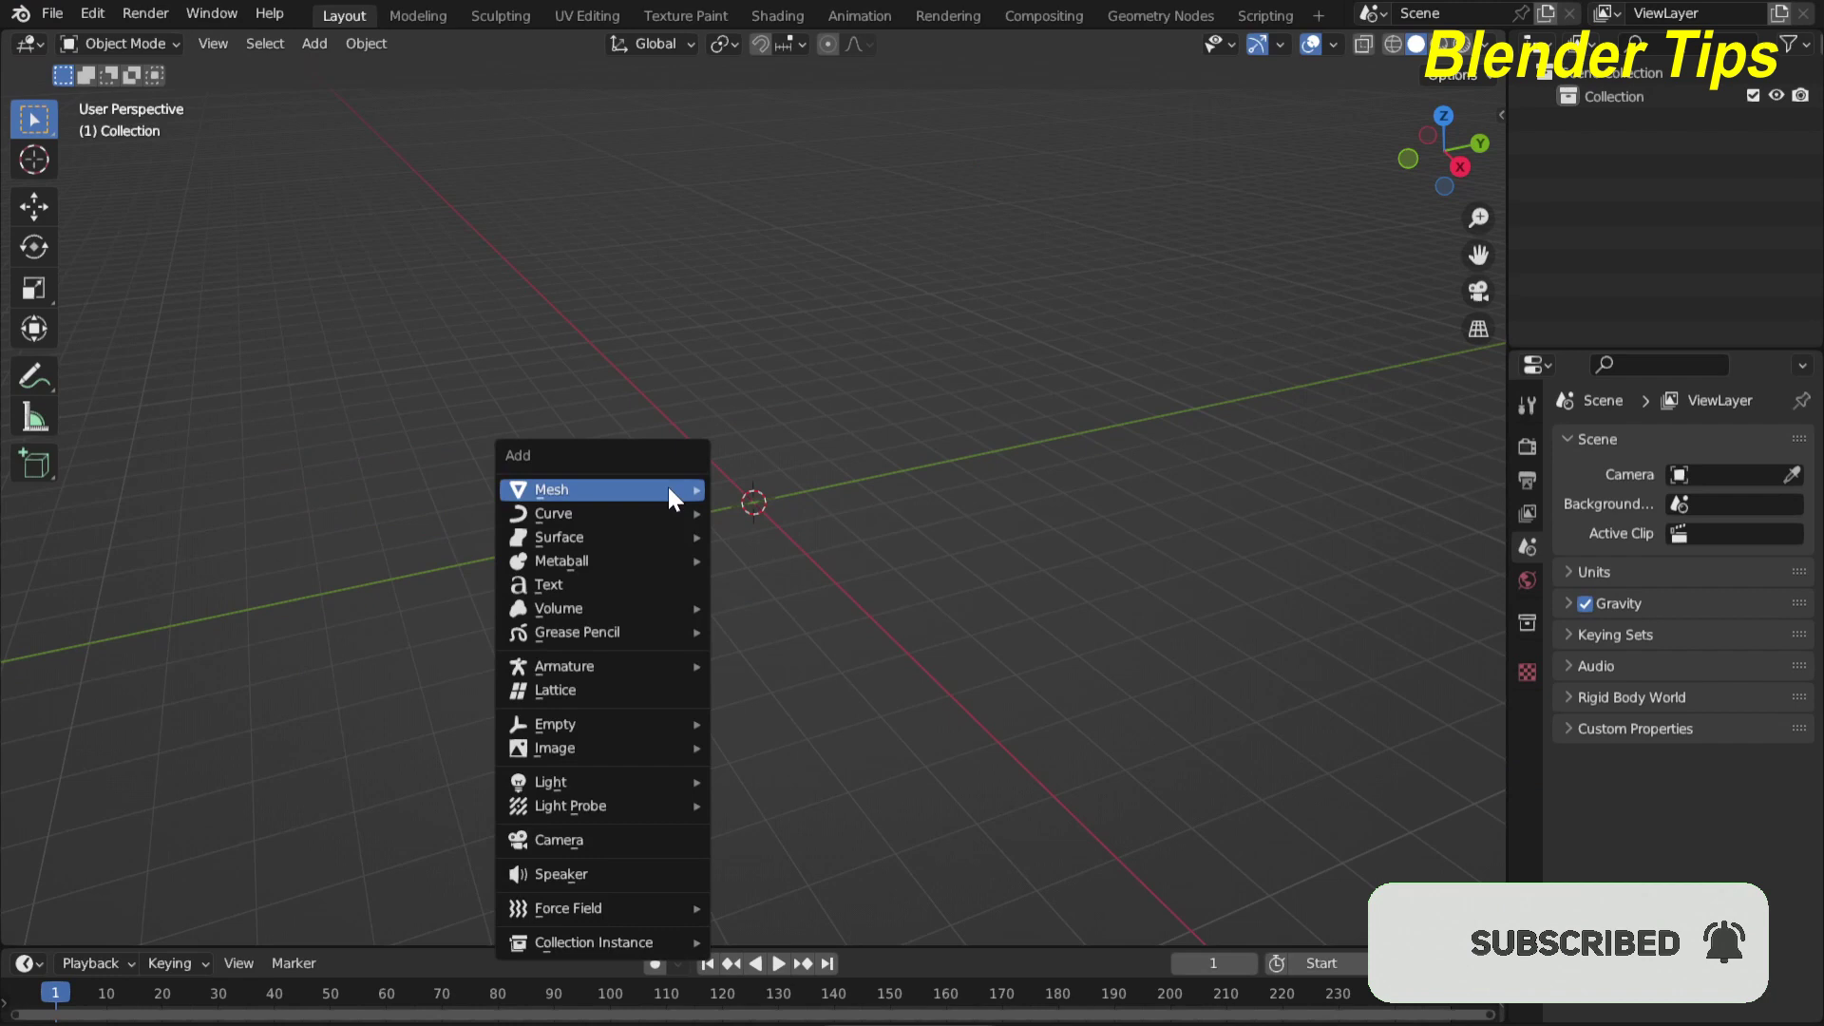
pyautogui.moveTo(670, 486)
pyautogui.click(777, 486)
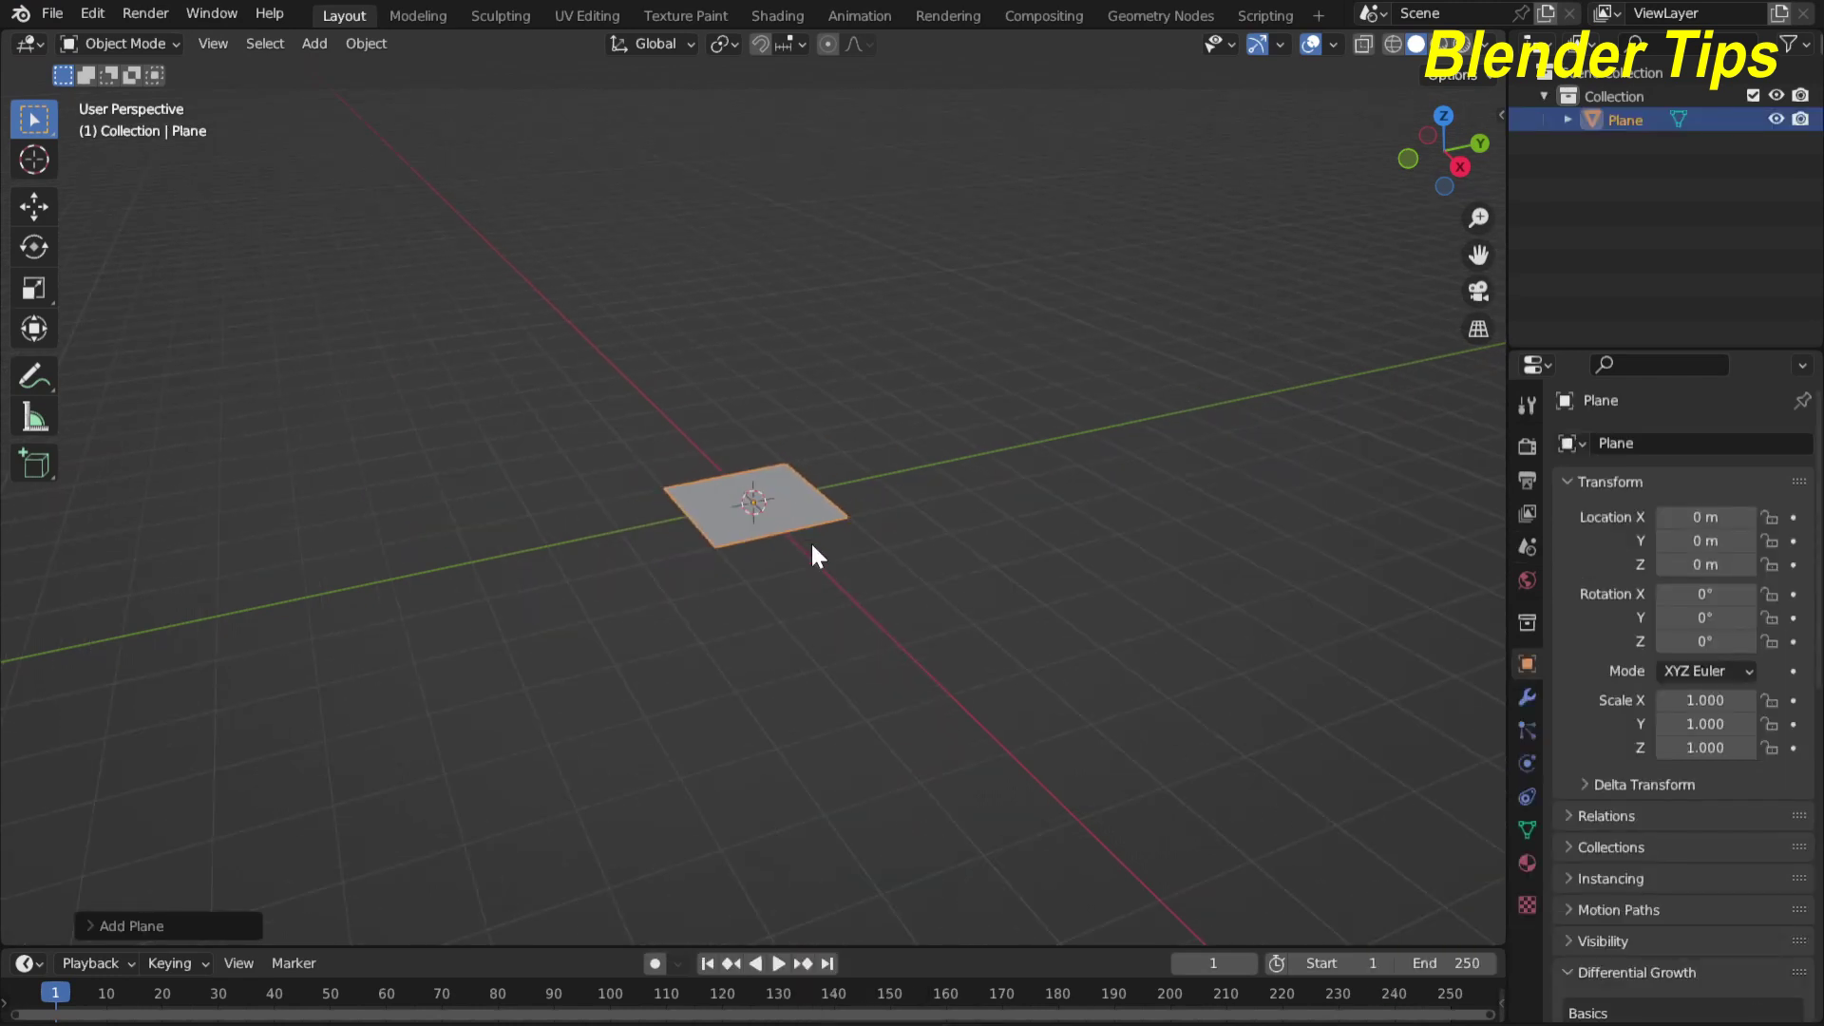
# Scale the plane uniformly to 4.914 and enter Edit Mode
pyautogui.press('s')
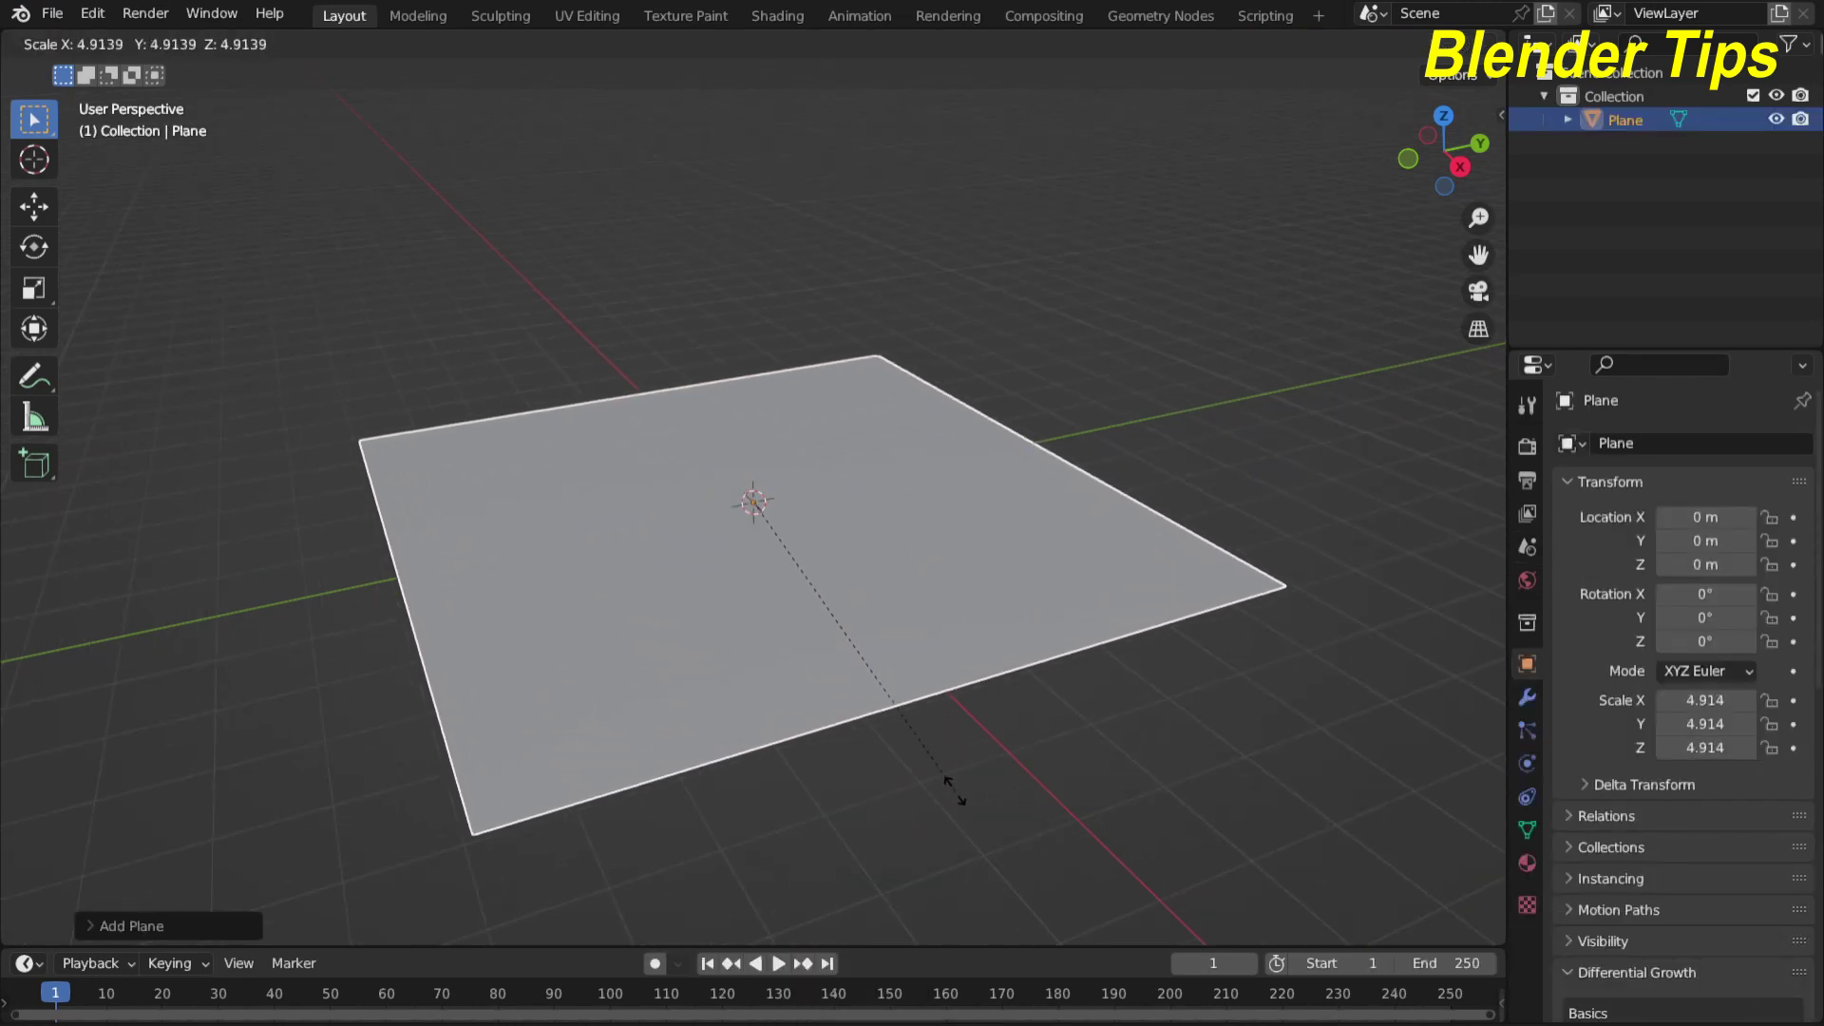
pyautogui.click(949, 782)
pyautogui.moveTo(769, 643); pyautogui.dragTo(760, 639, button='middle')
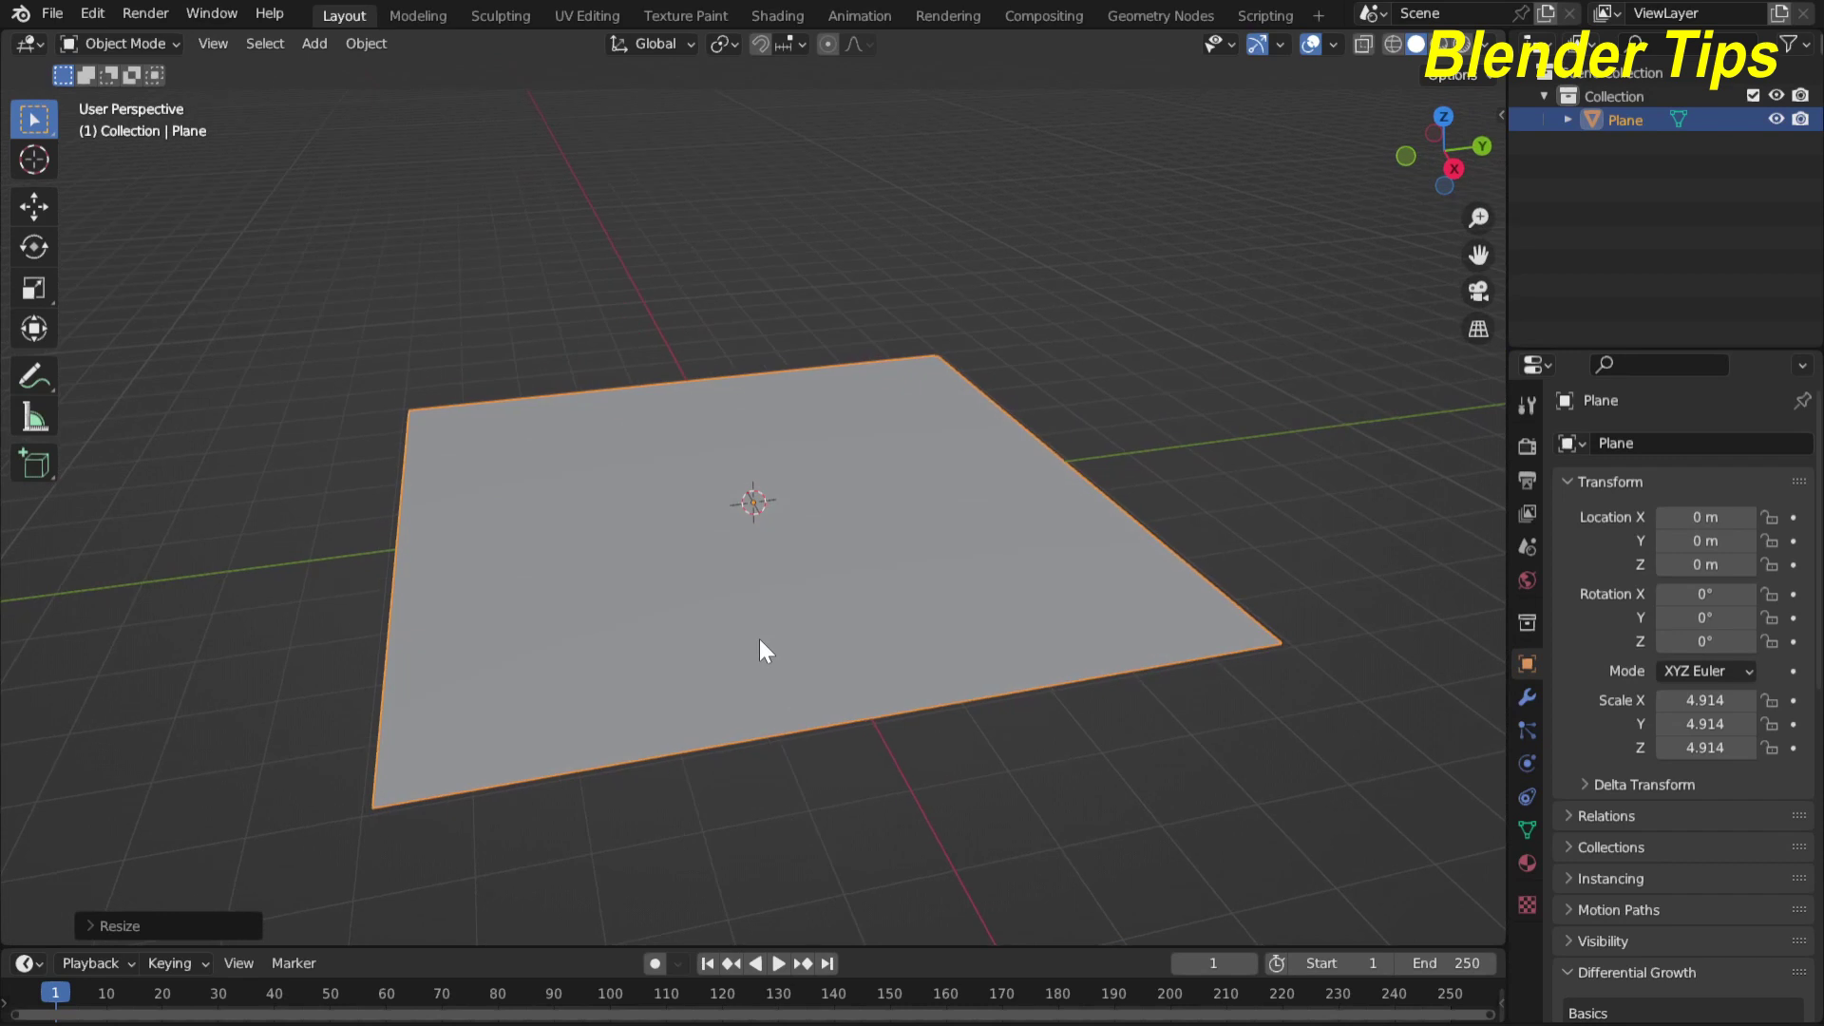
pyautogui.press('Tab')
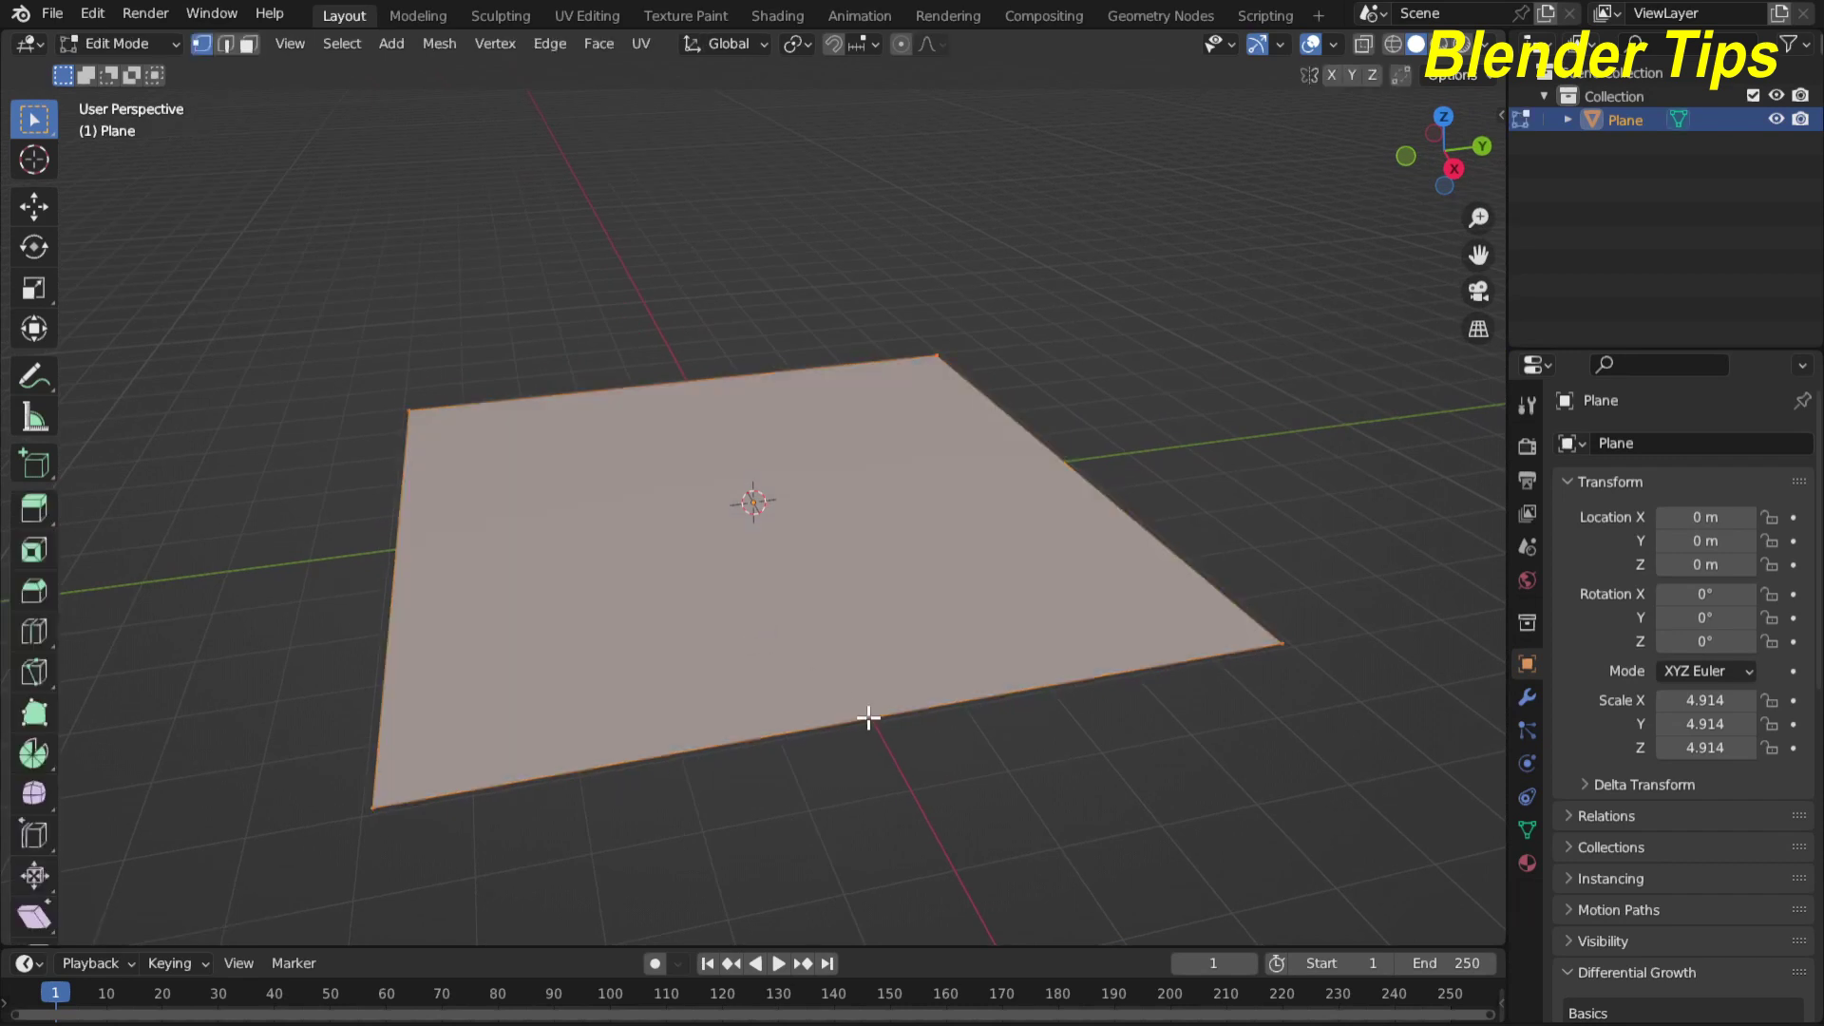
pyautogui.moveTo(867, 717); pyautogui.dragTo(853, 697, button='middle')
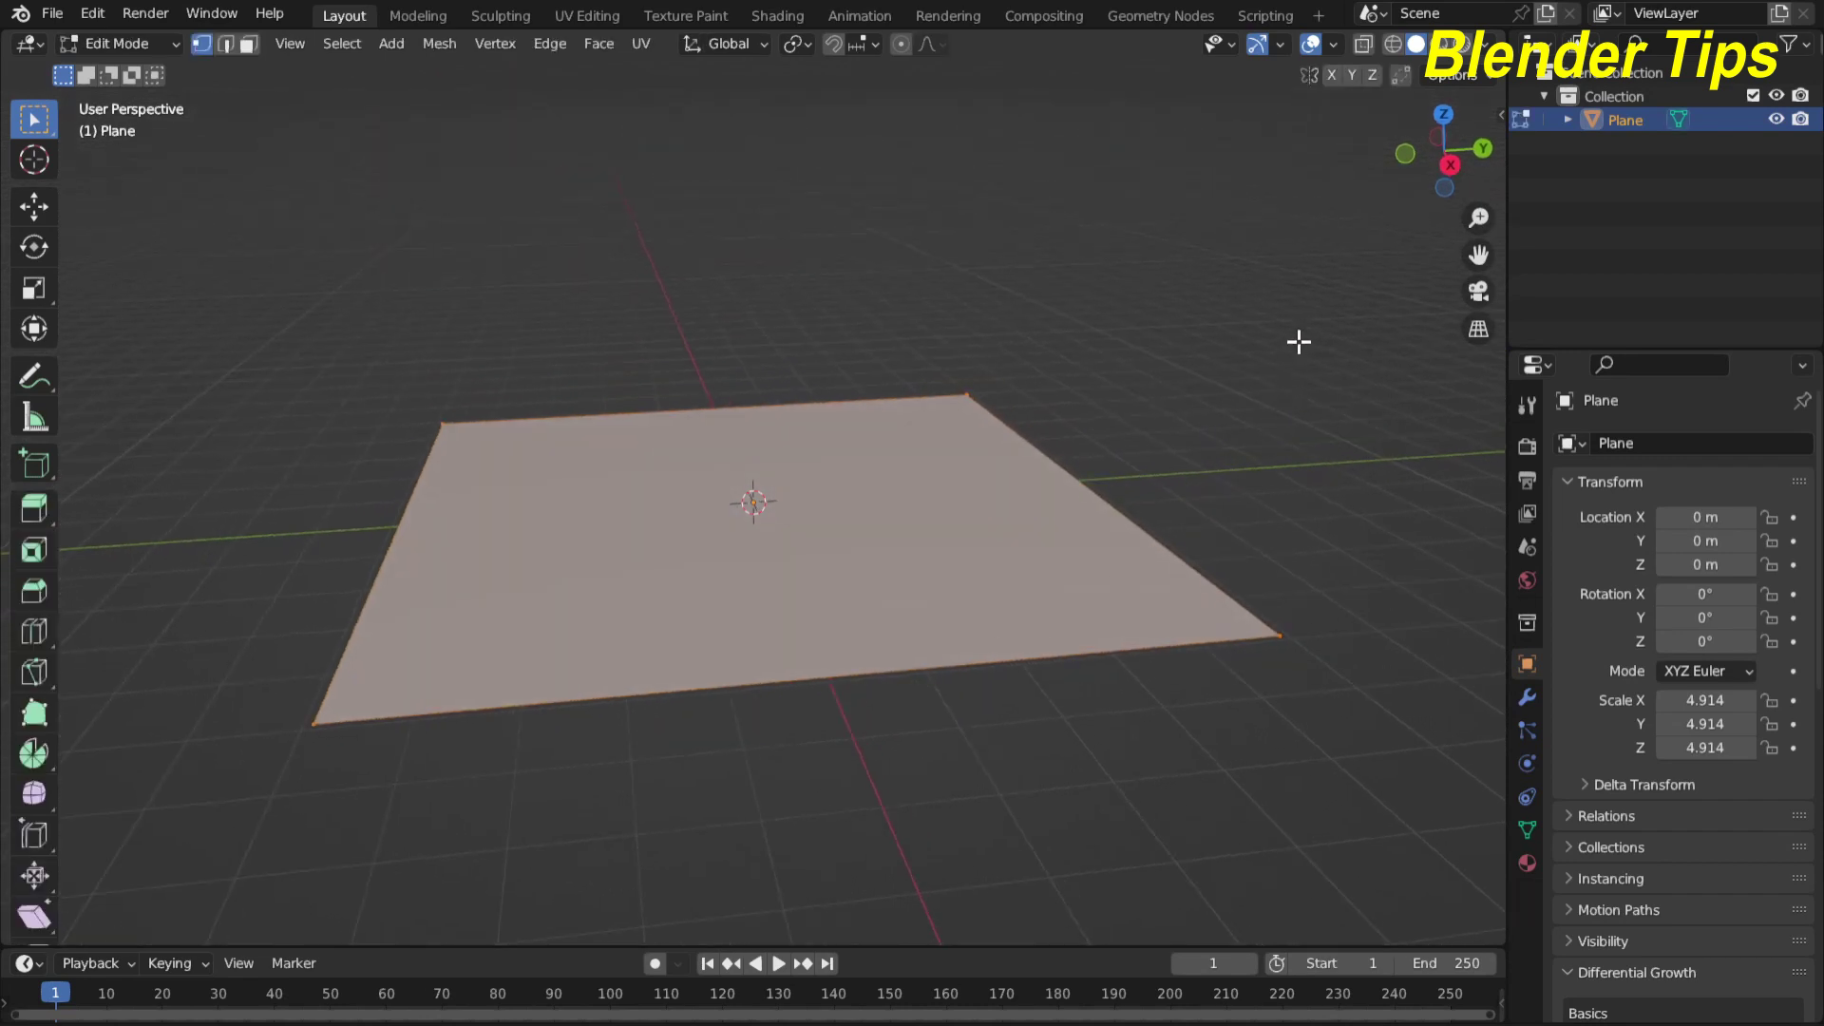
# Browse the sidebar's Tool, View, LoopTools and Screencast Keys tabs, then hide it
pyautogui.press('n')
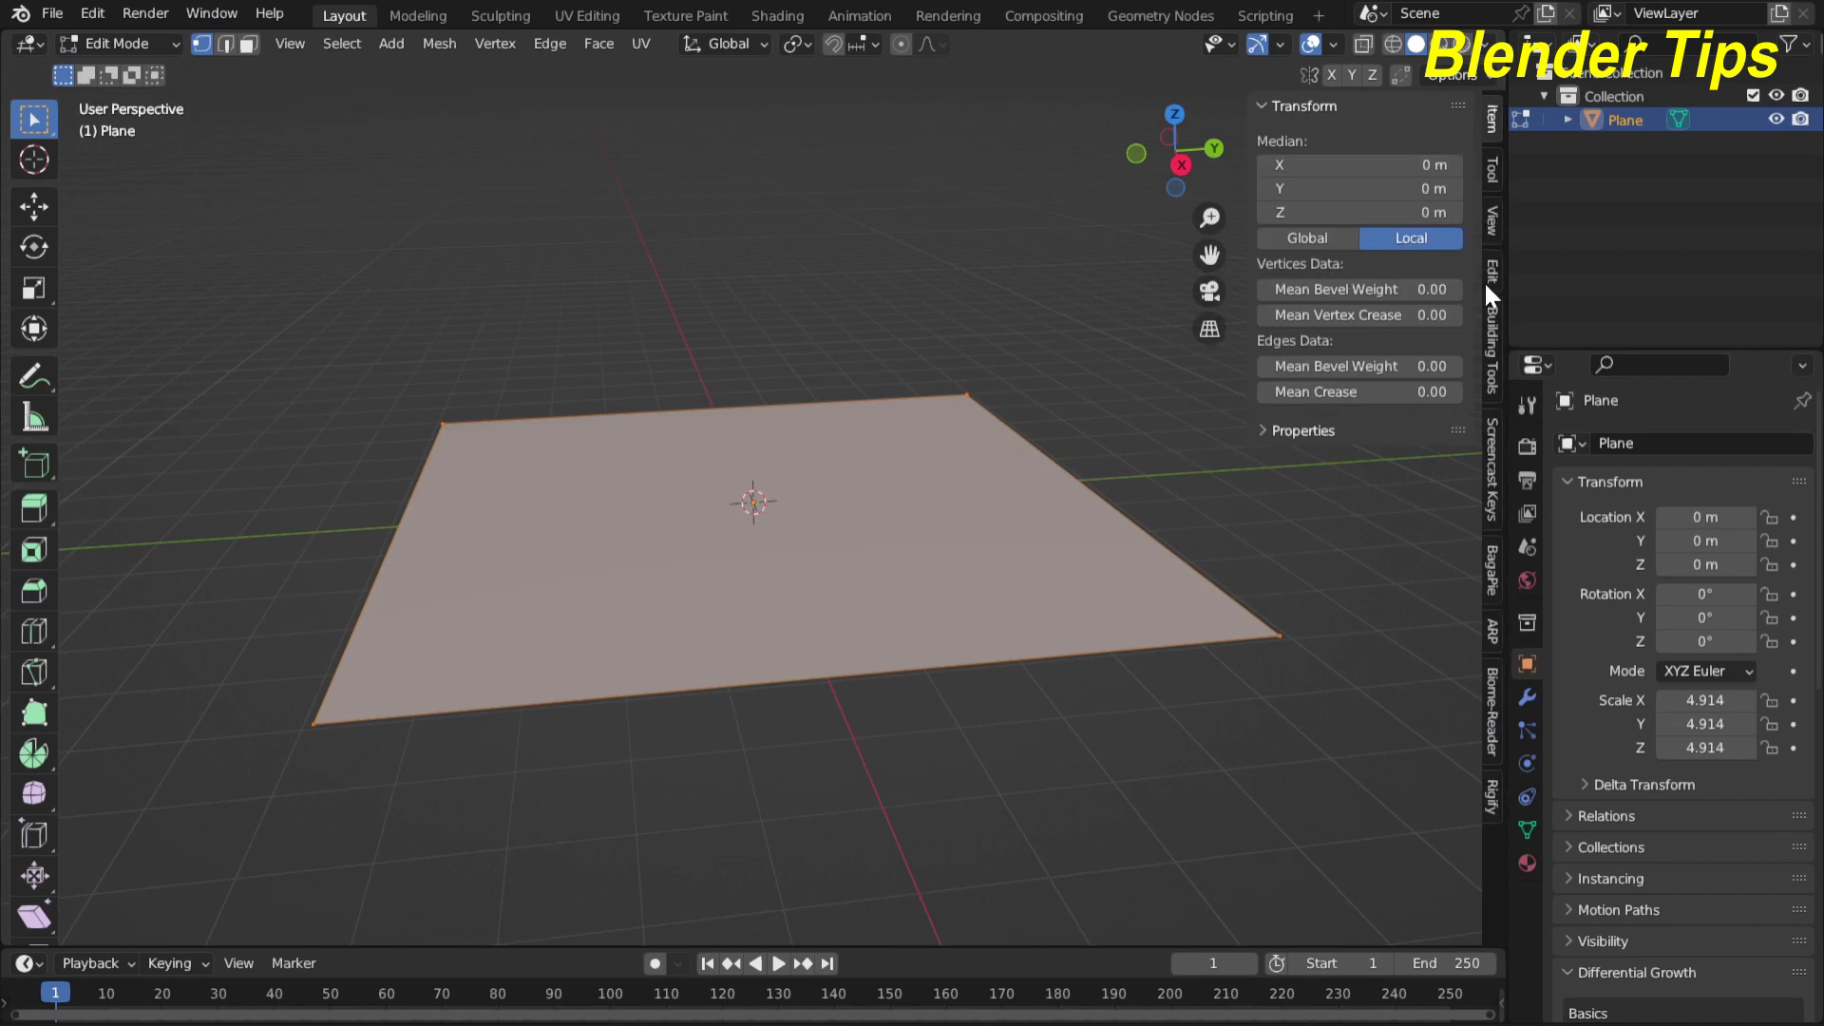
pyautogui.click(1491, 176)
pyautogui.click(1488, 218)
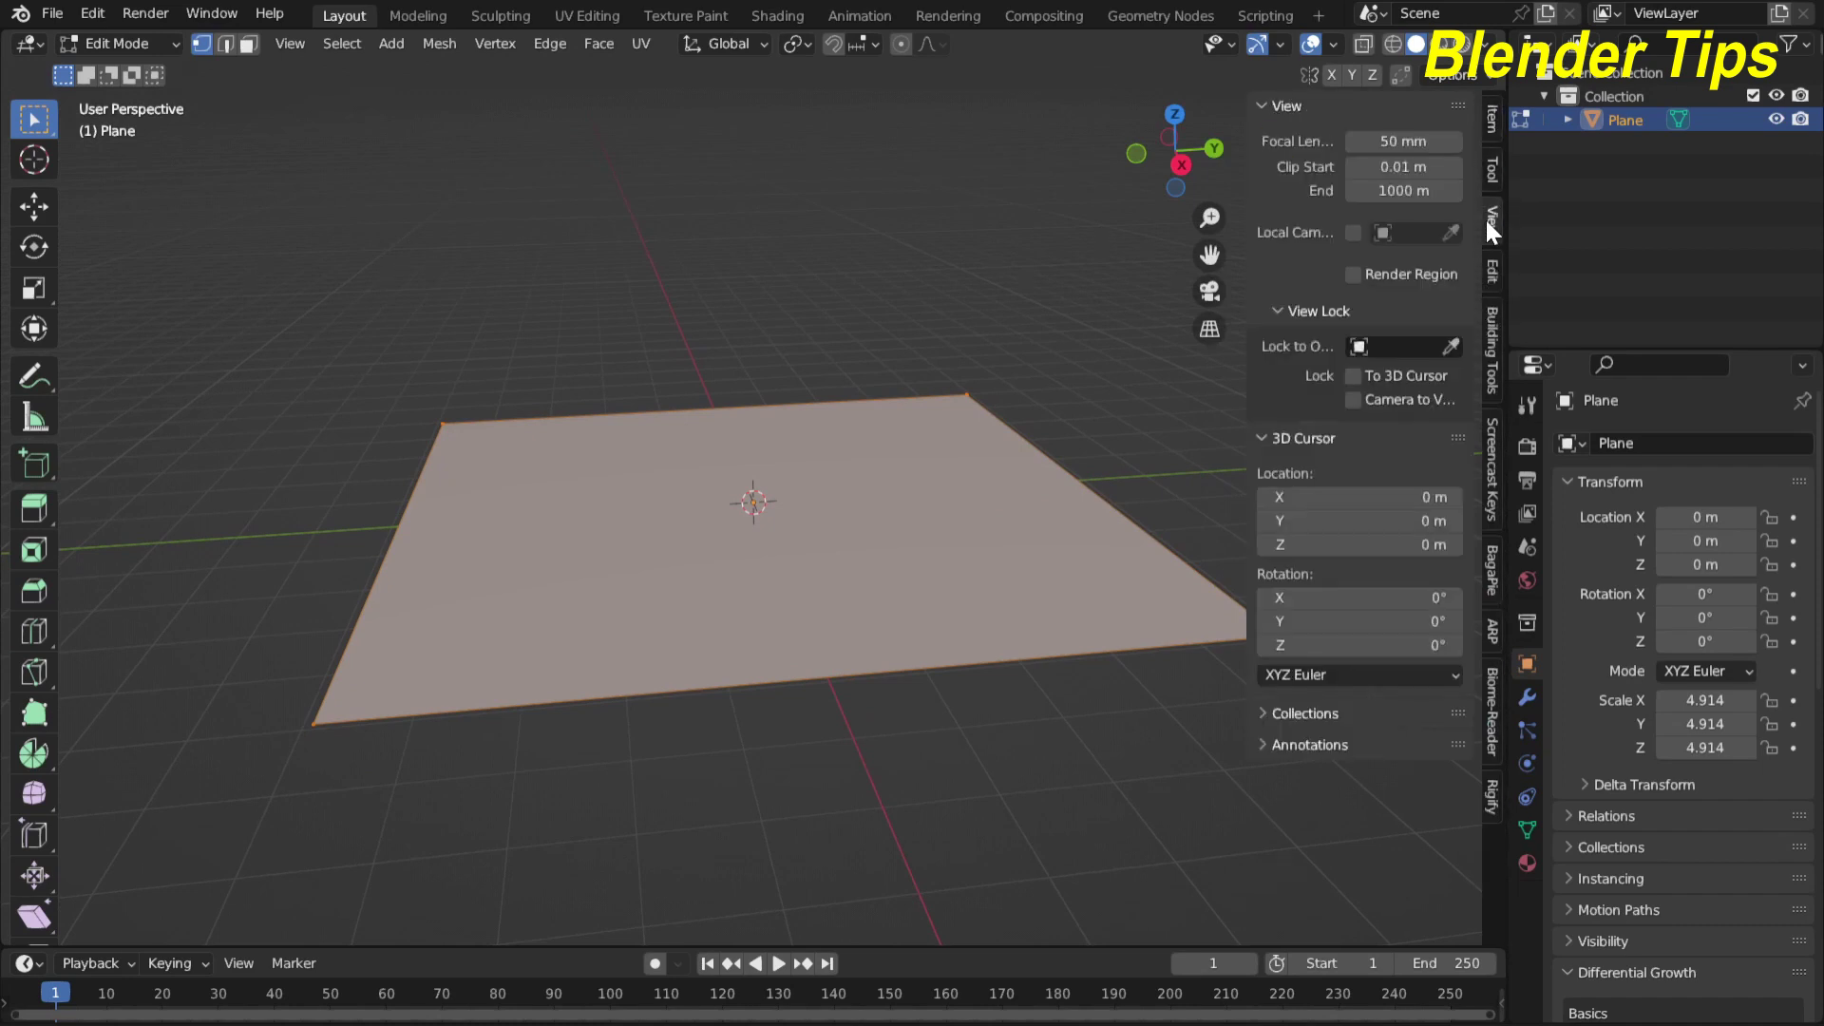
pyautogui.click(1493, 270)
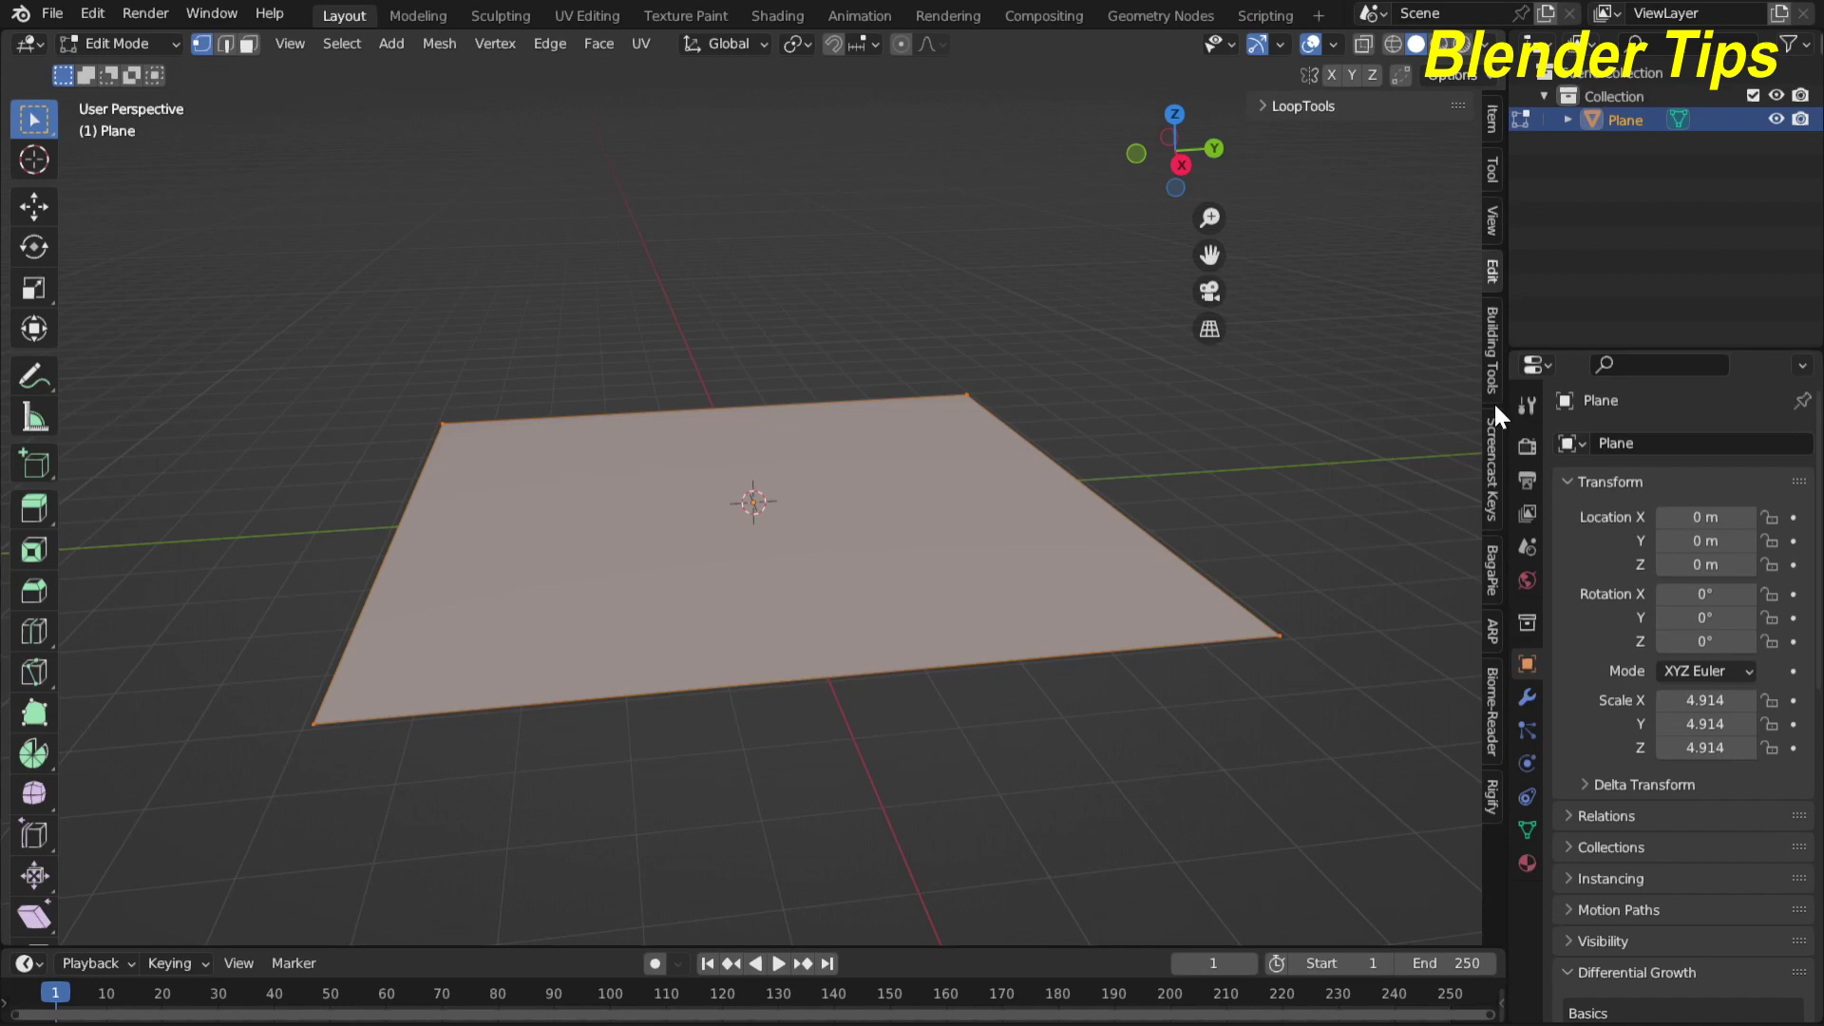
pyautogui.click(1493, 460)
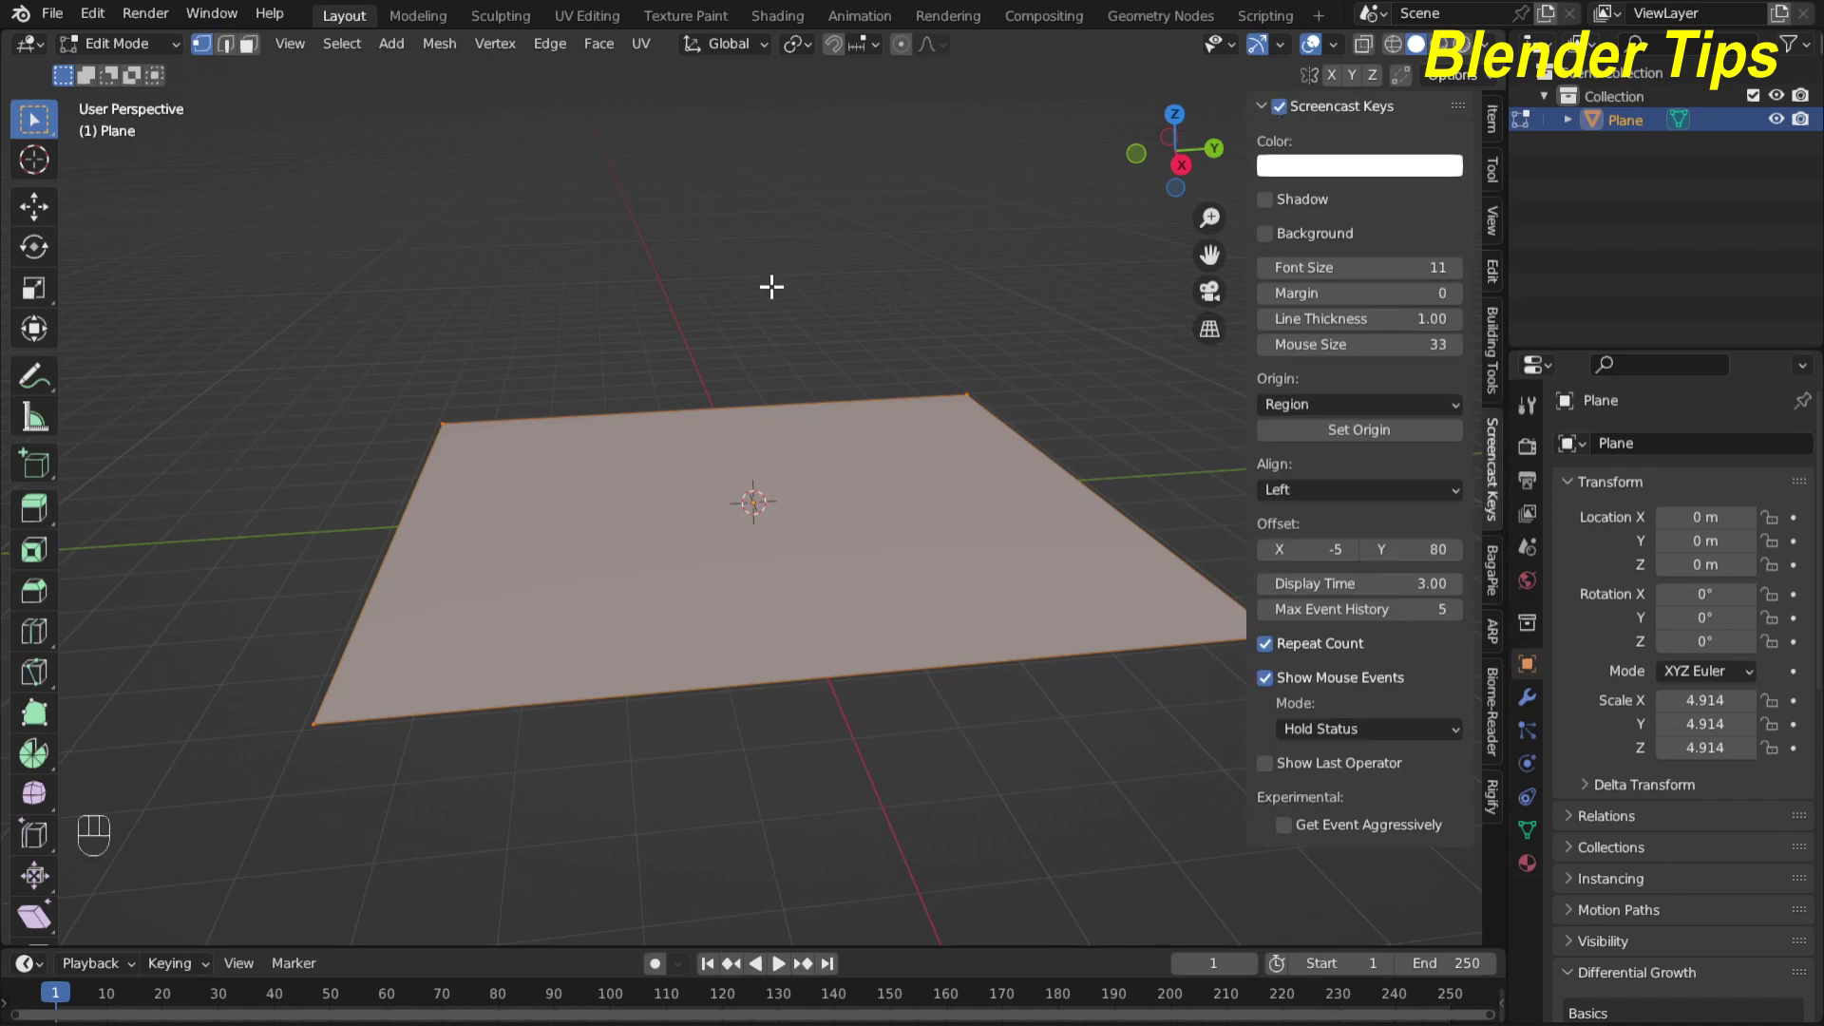
pyautogui.press('n')
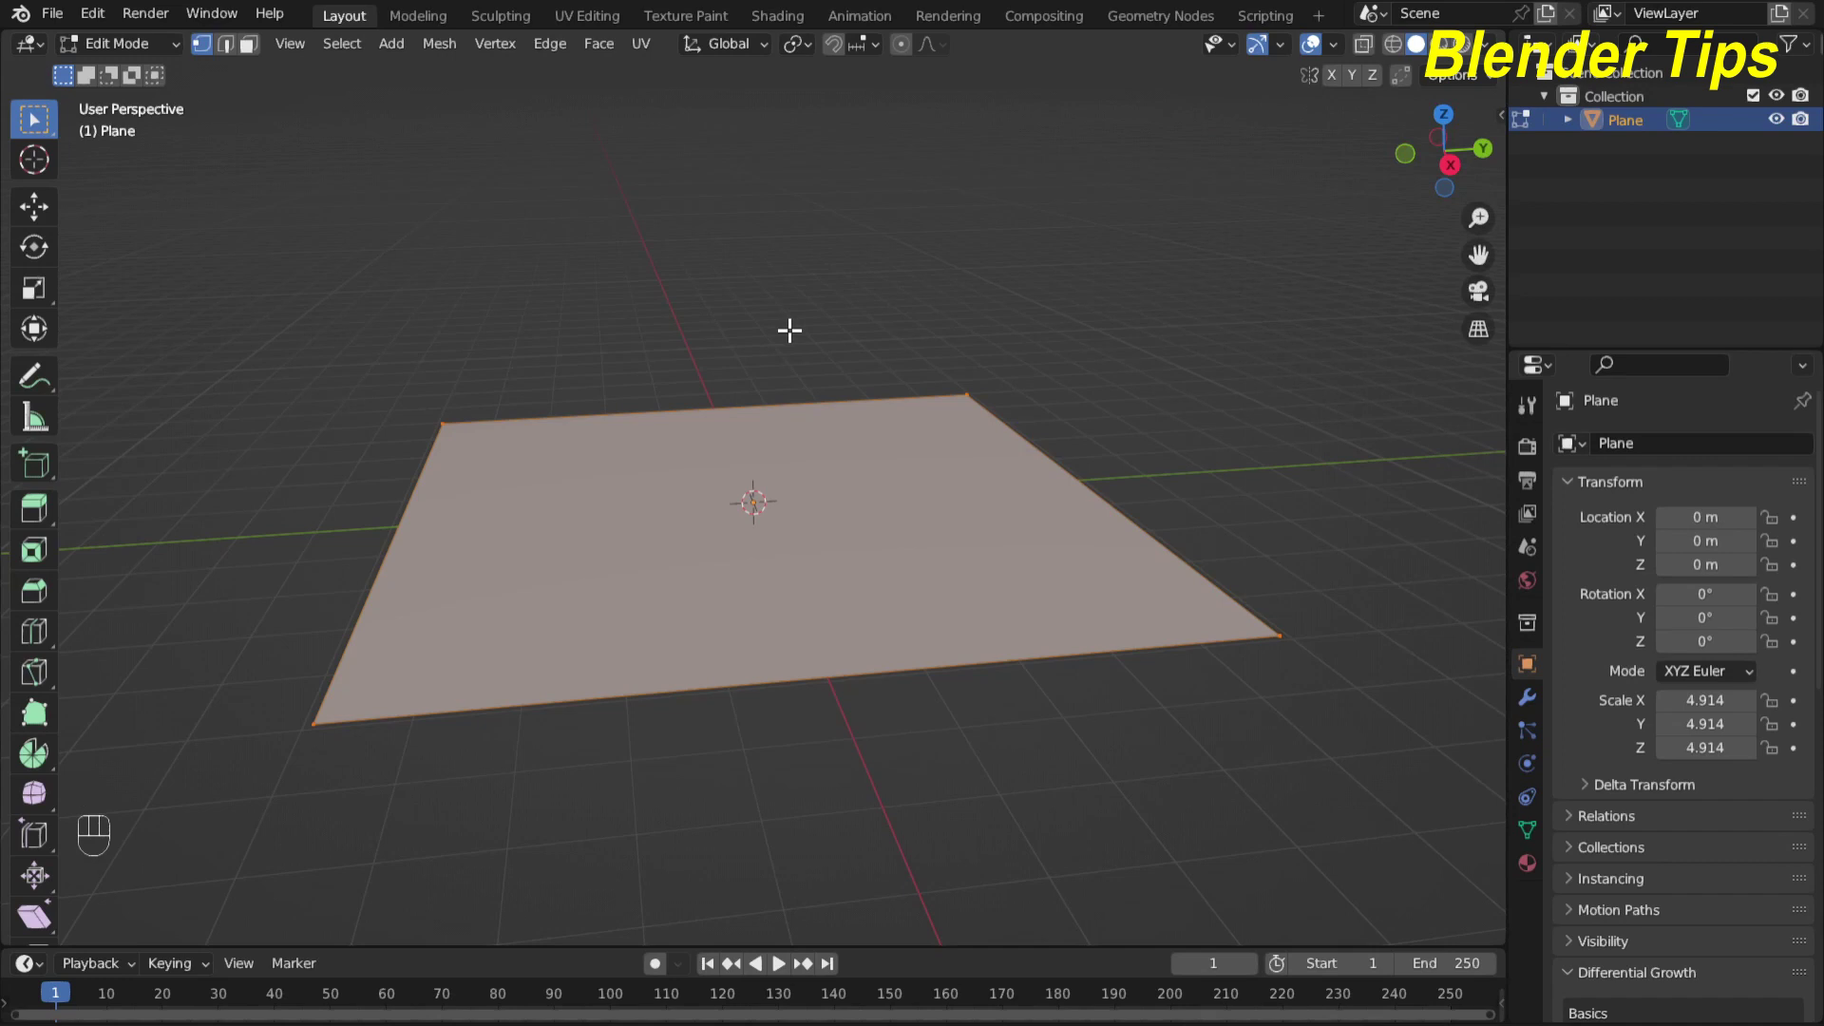
# Extrude the plane up about 1.09 m and select its top face
pyautogui.press('e')
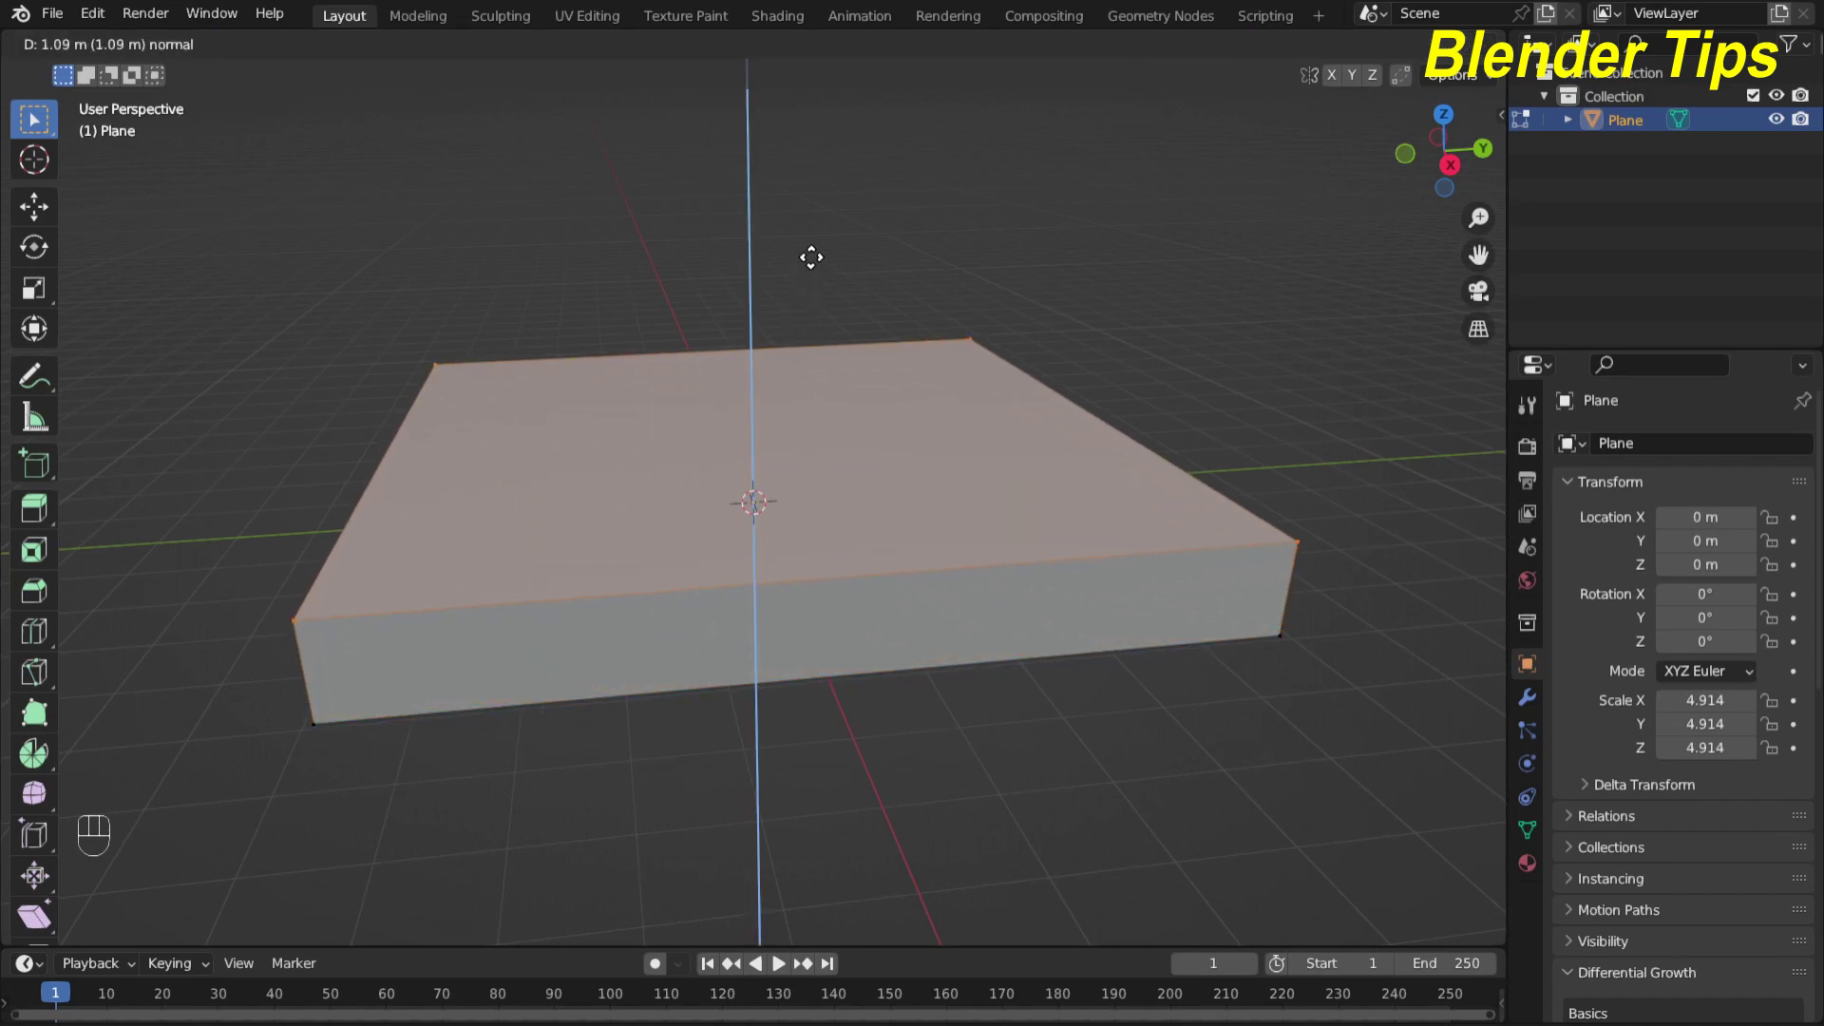
pyautogui.click(810, 256)
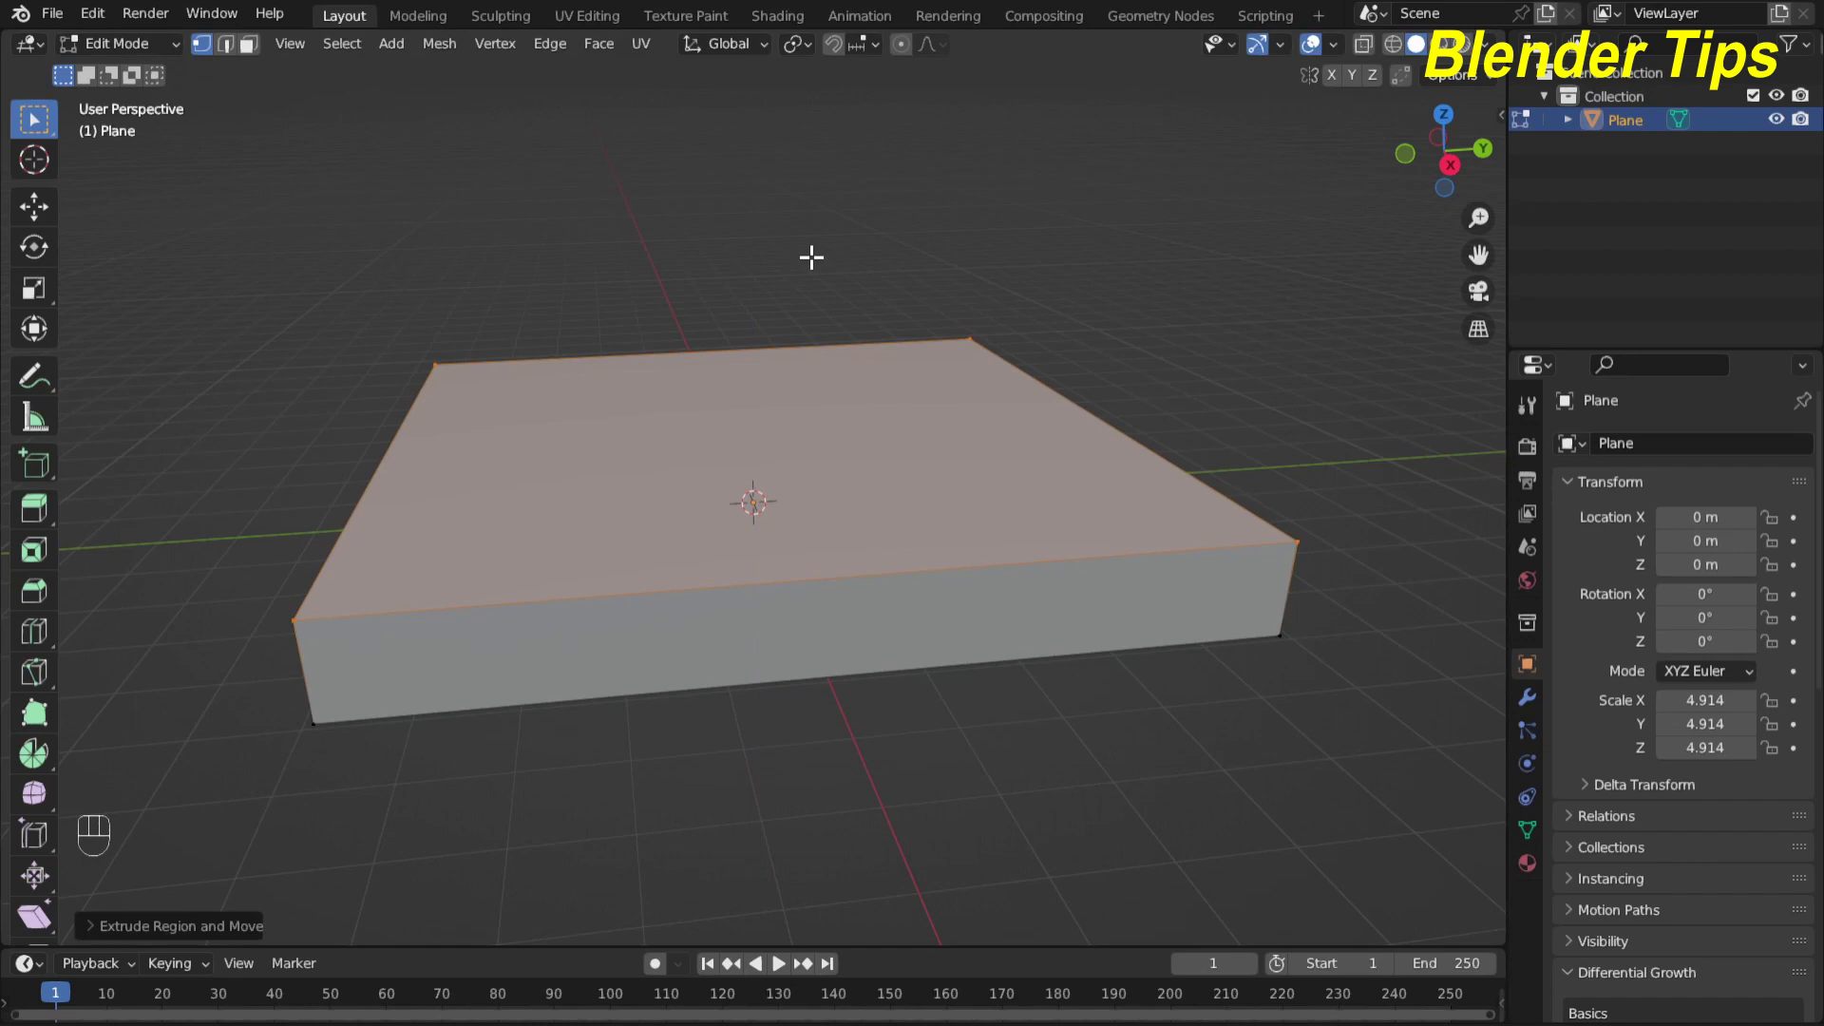
pyautogui.press('3')
pyautogui.click(684, 481)
pyautogui.moveTo(1007, 466)
pyautogui.mouseDown(button='middle')
pyautogui.moveTo(948, 497)
pyautogui.moveTo(1004, 469)
pyautogui.mouseUp(button='middle')
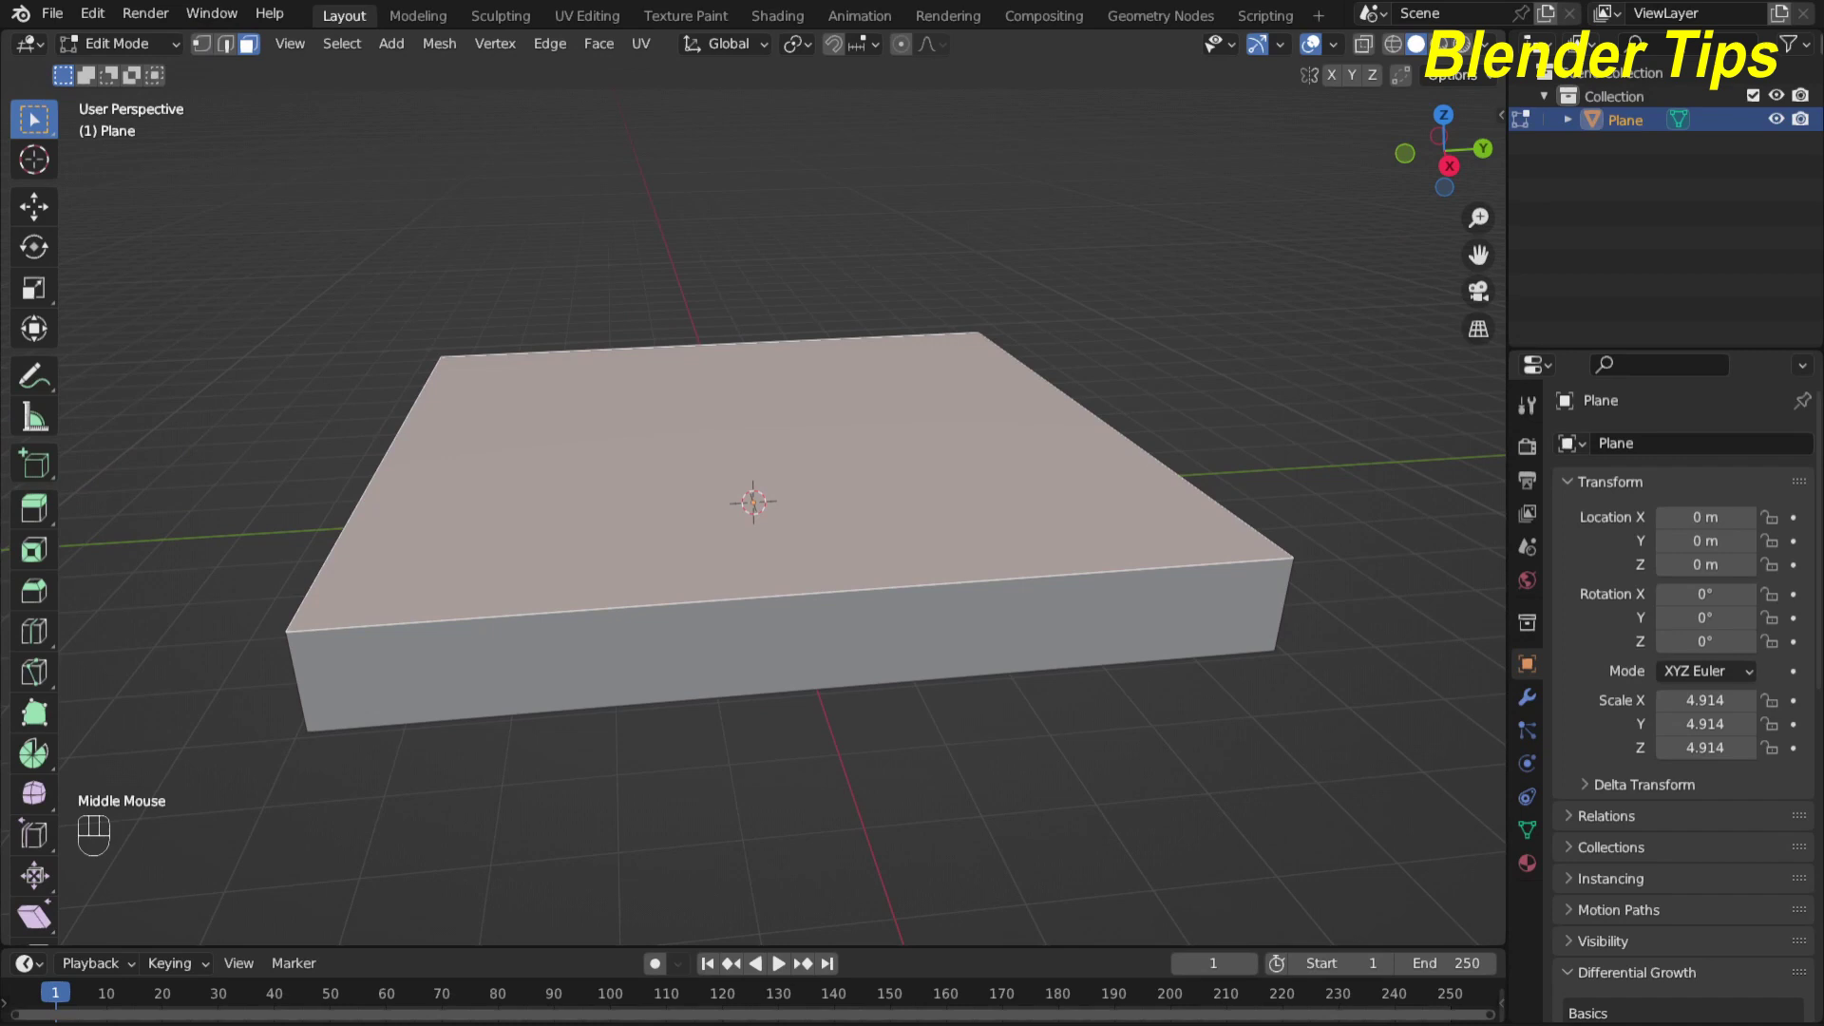
# Enlarge the top face to flare the walls, delete it, and return to Object Mode
pyautogui.press('s')
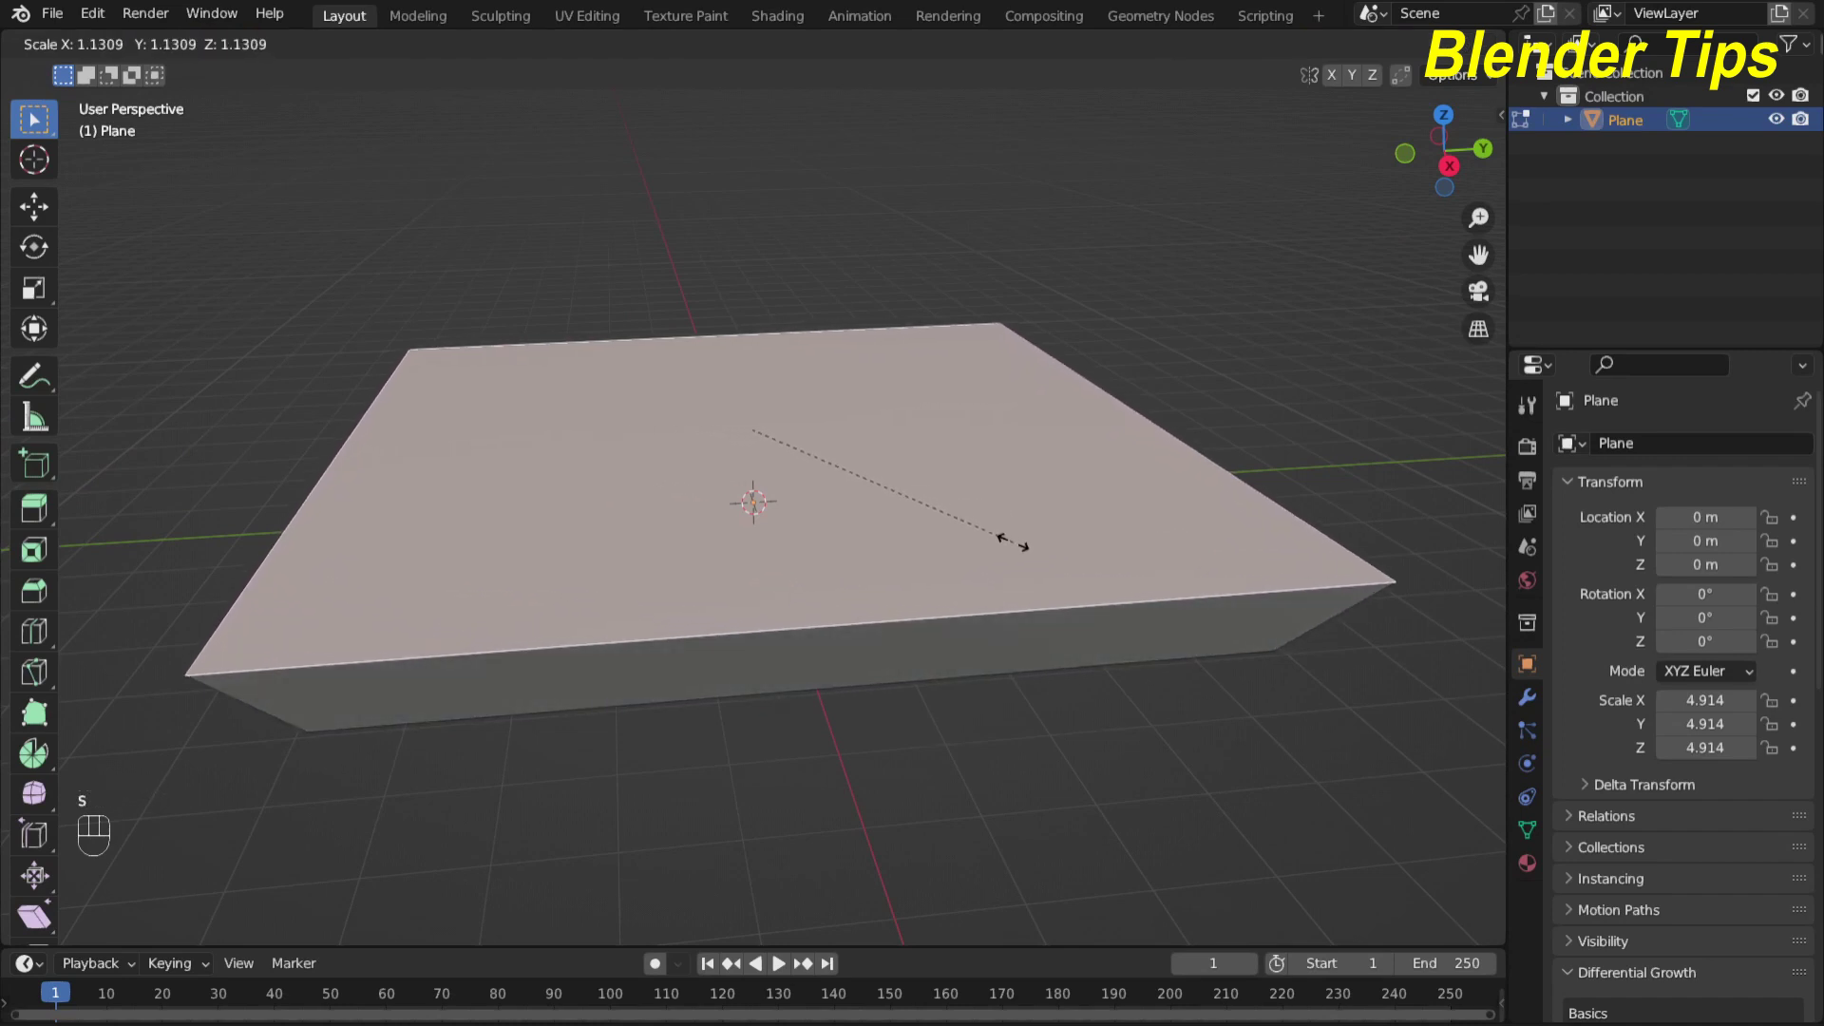
pyautogui.click(1012, 543)
pyautogui.moveTo(997, 529); pyautogui.dragTo(915, 552, button='middle')
pyautogui.press('Delete')
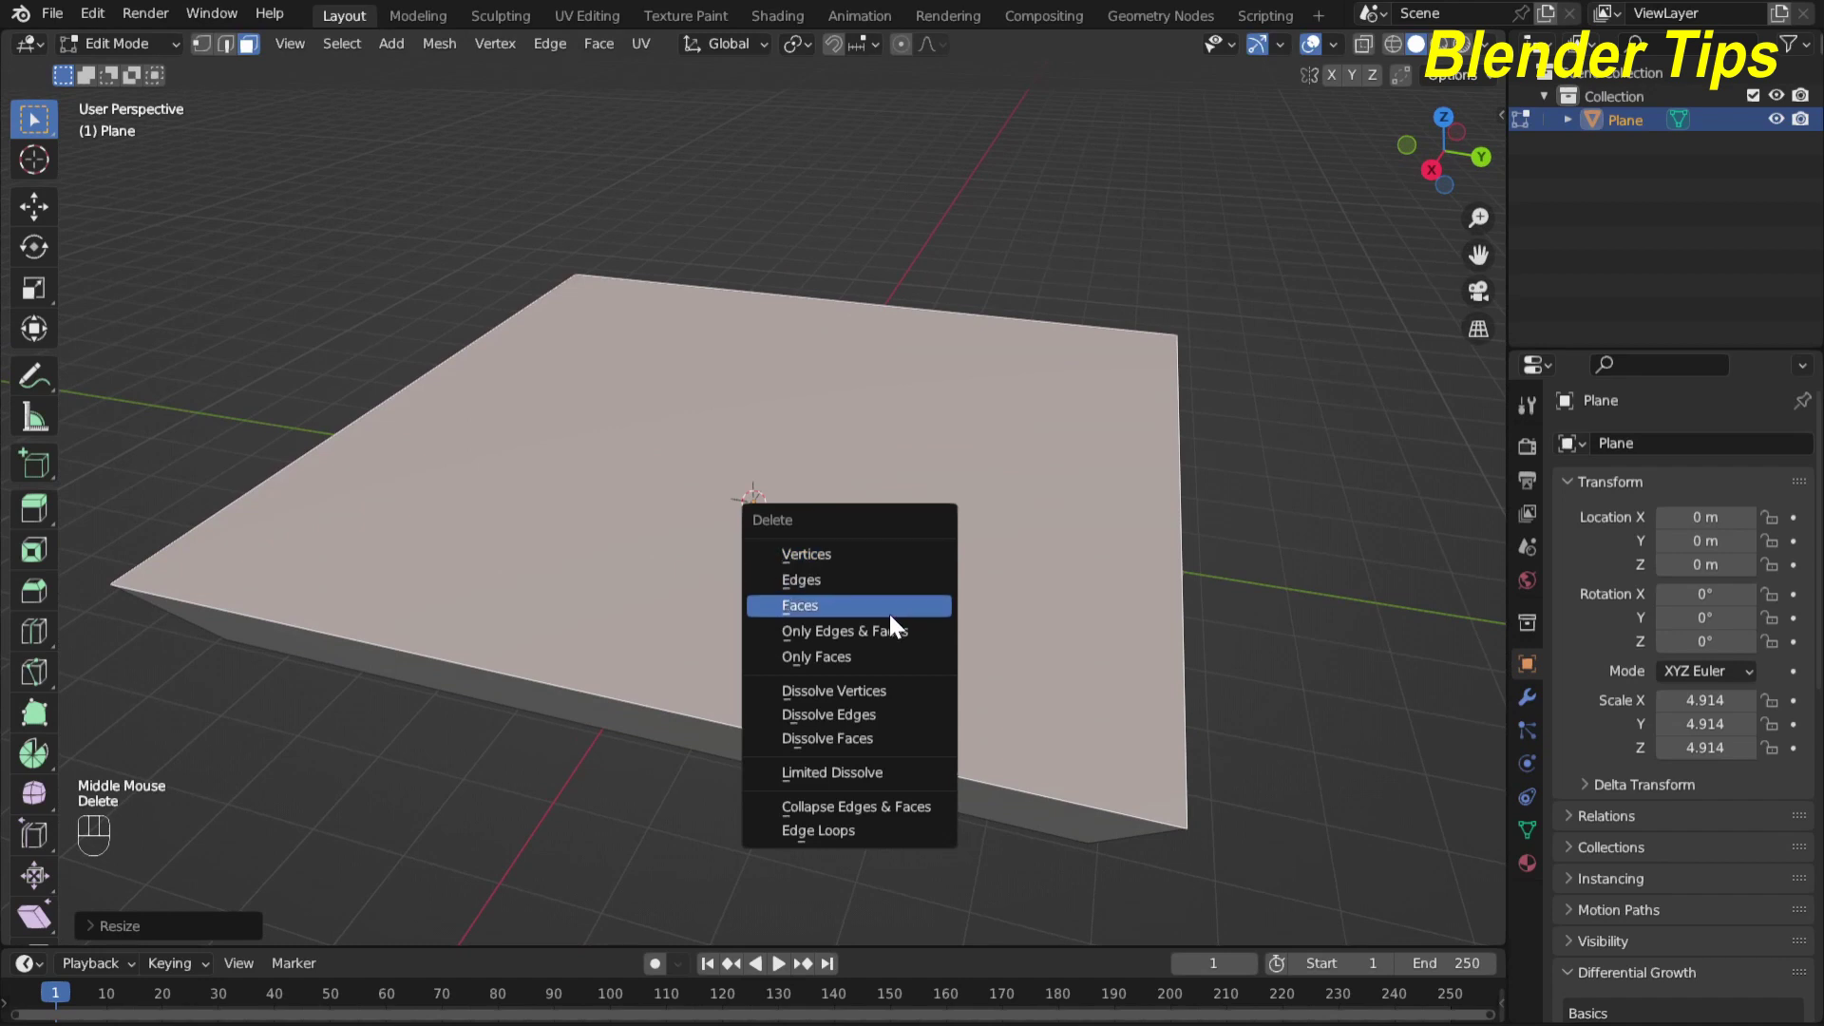
pyautogui.click(887, 612)
pyautogui.moveTo(887, 611); pyautogui.dragTo(835, 534, button='middle')
pyautogui.press('Tab')
pyautogui.scroll(-1, 851, 529)
pyautogui.scroll(2, 895, 521)
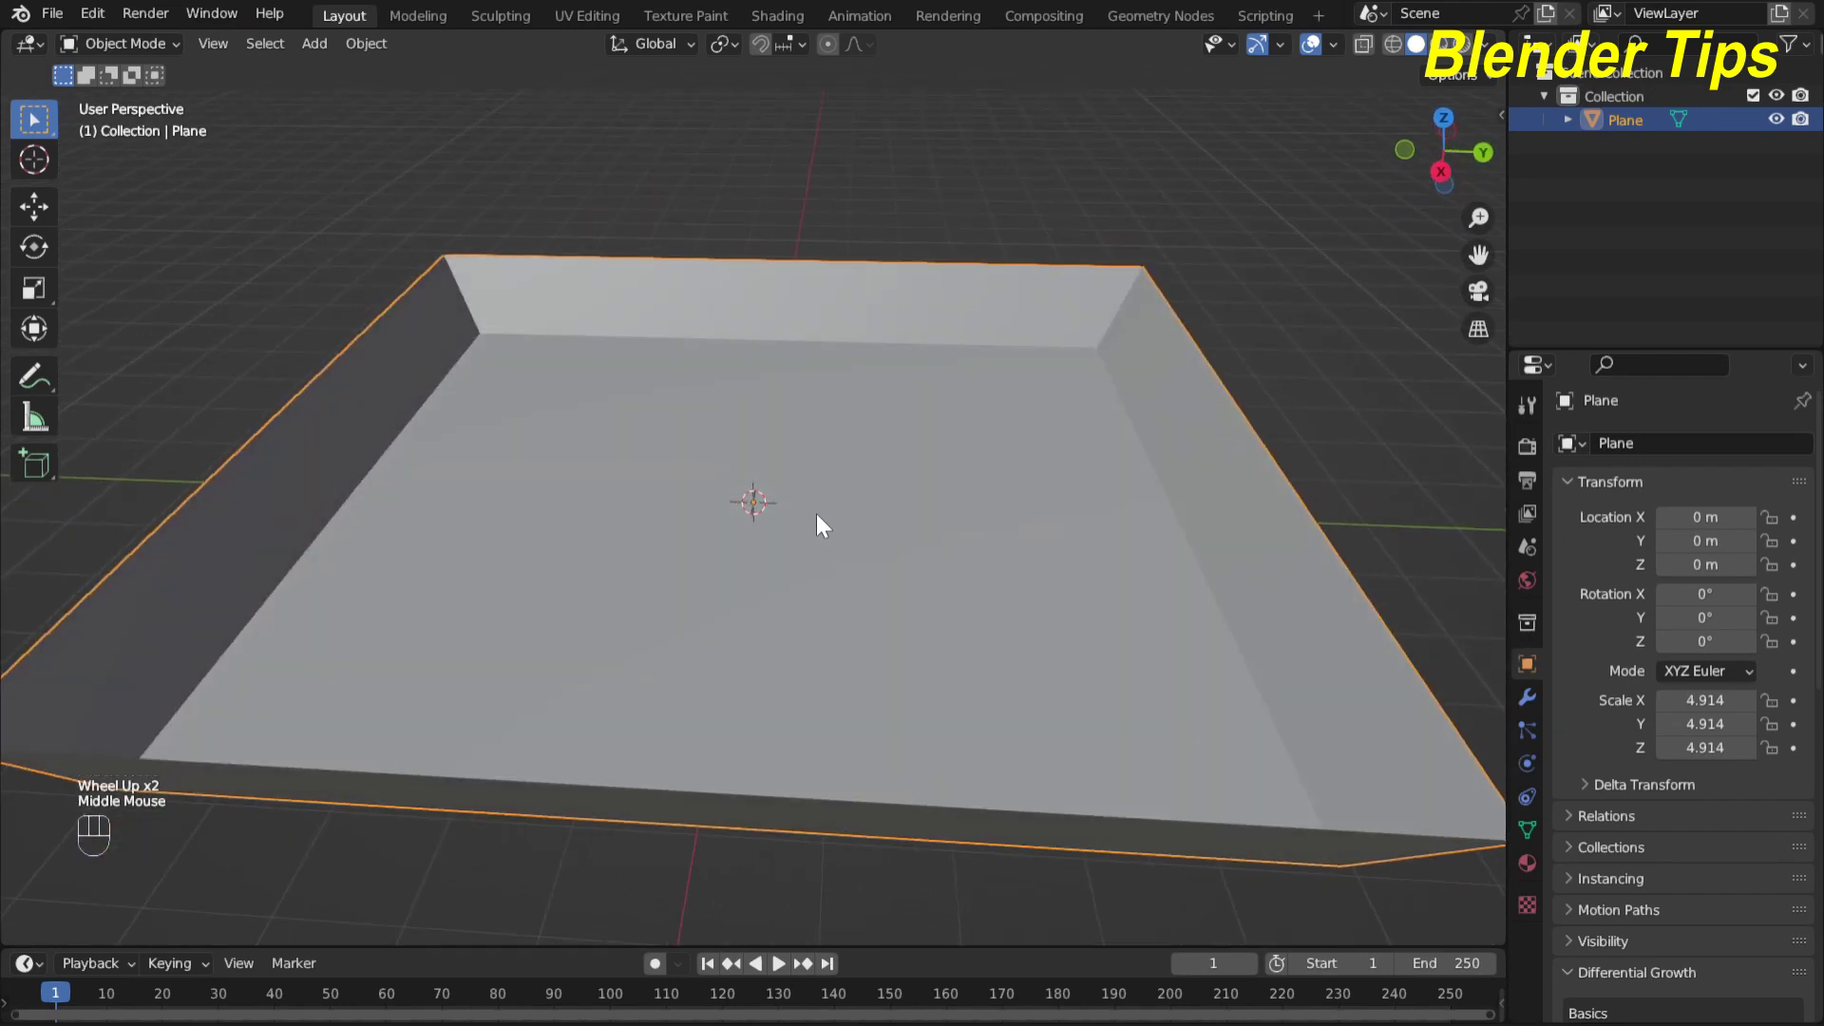
# Add a cube inside the tray and shrink it to 0.113 scale
pyautogui.hotkey('shift', 'a')
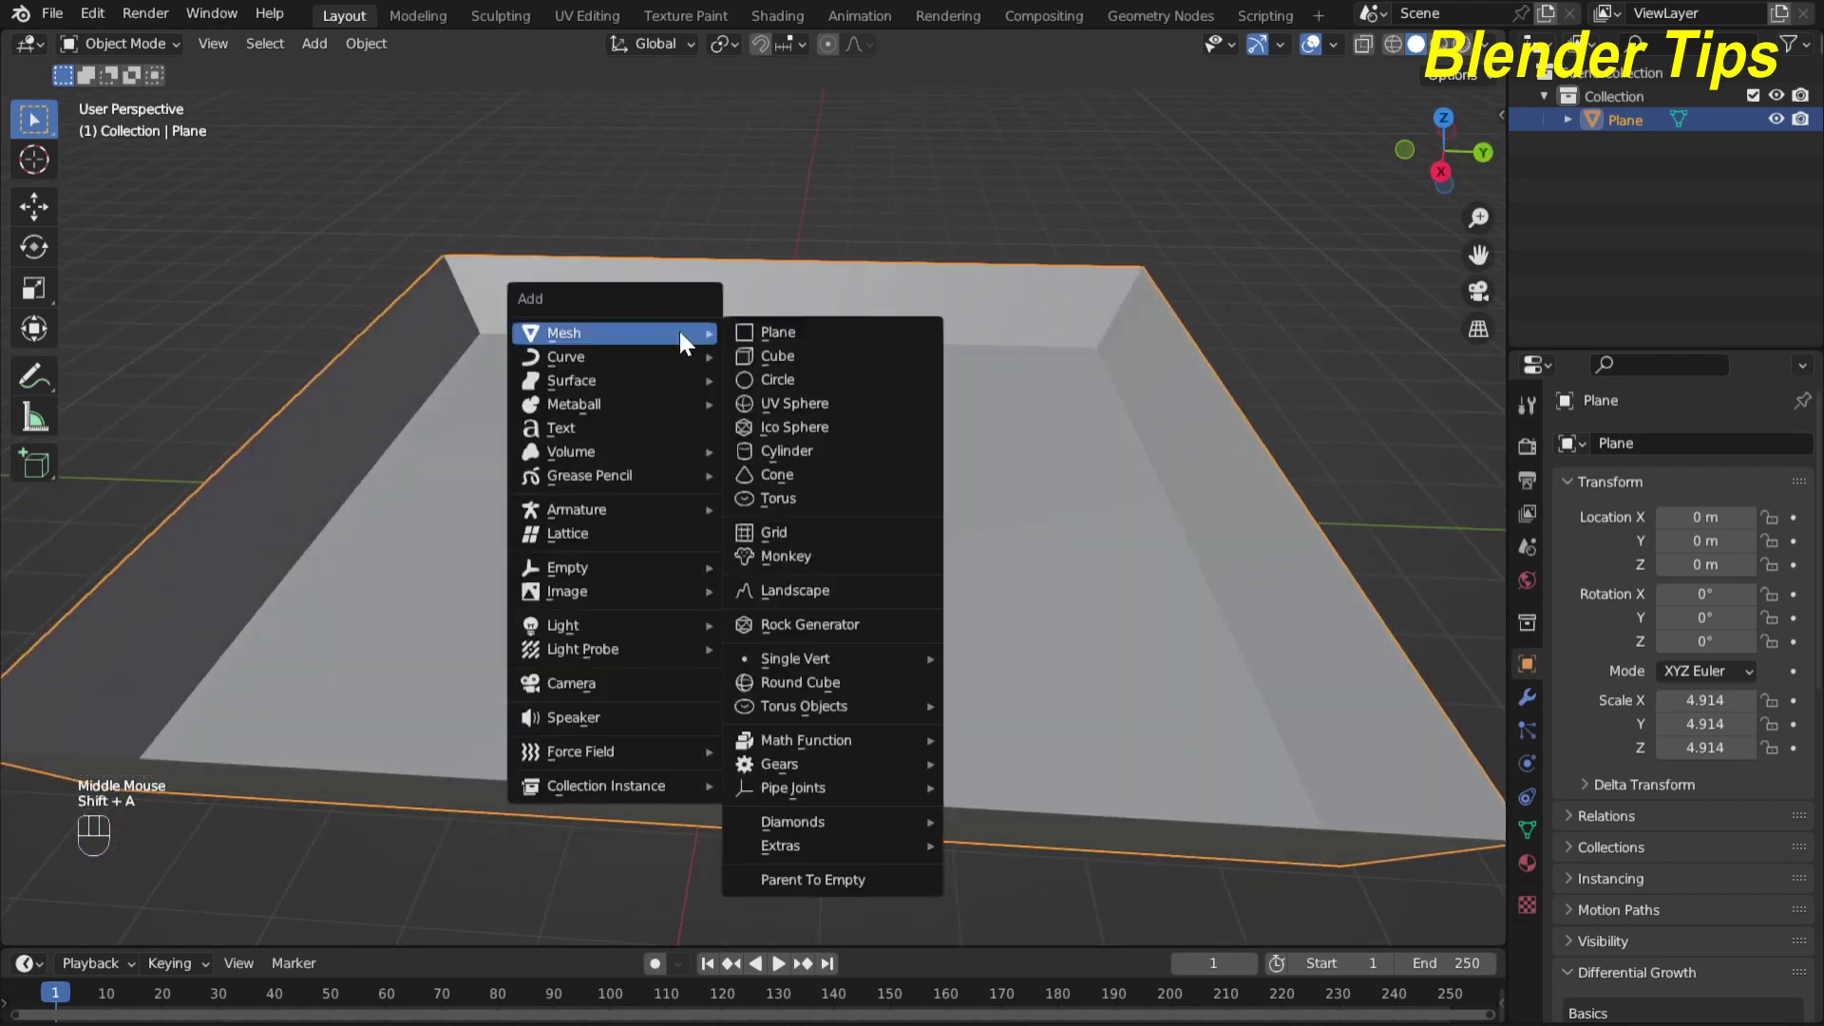
pyautogui.click(786, 357)
pyautogui.scroll(2, 824, 499)
pyautogui.scroll(-2, 824, 504)
pyautogui.moveTo(824, 505); pyautogui.dragTo(913, 505, button='middle')
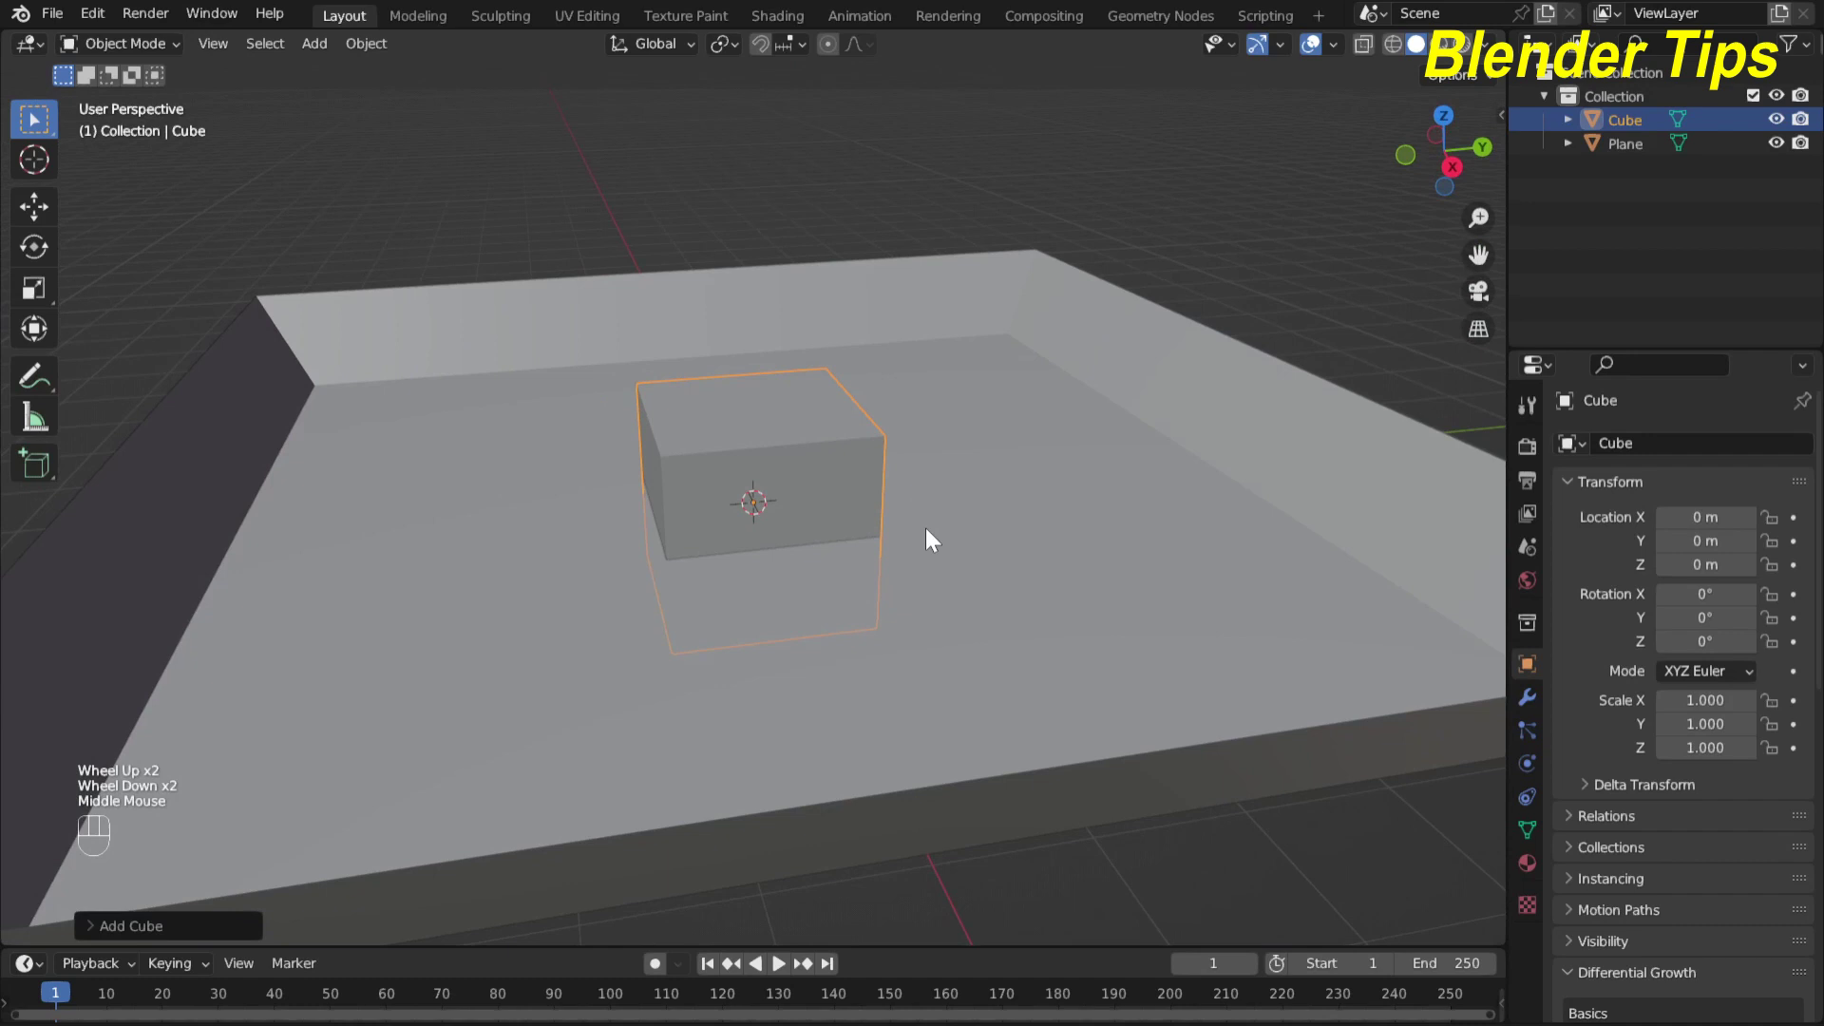
pyautogui.press('s')
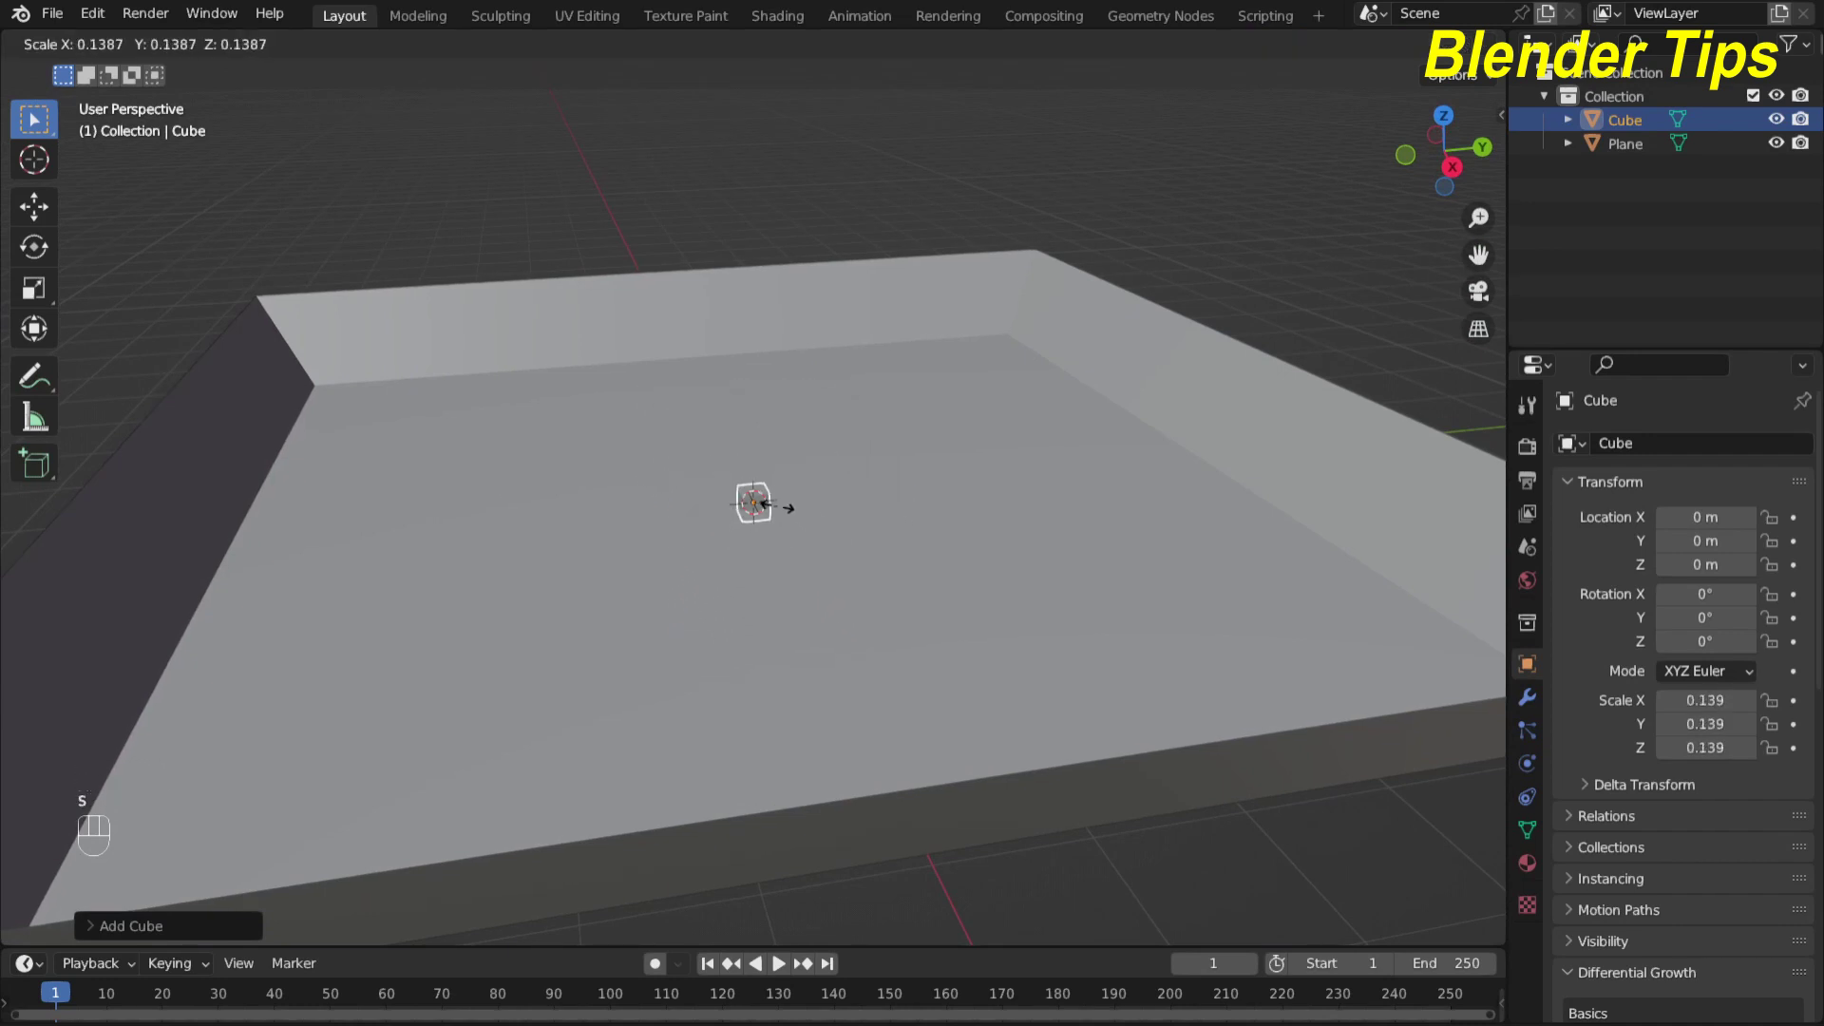
pyautogui.click(774, 510)
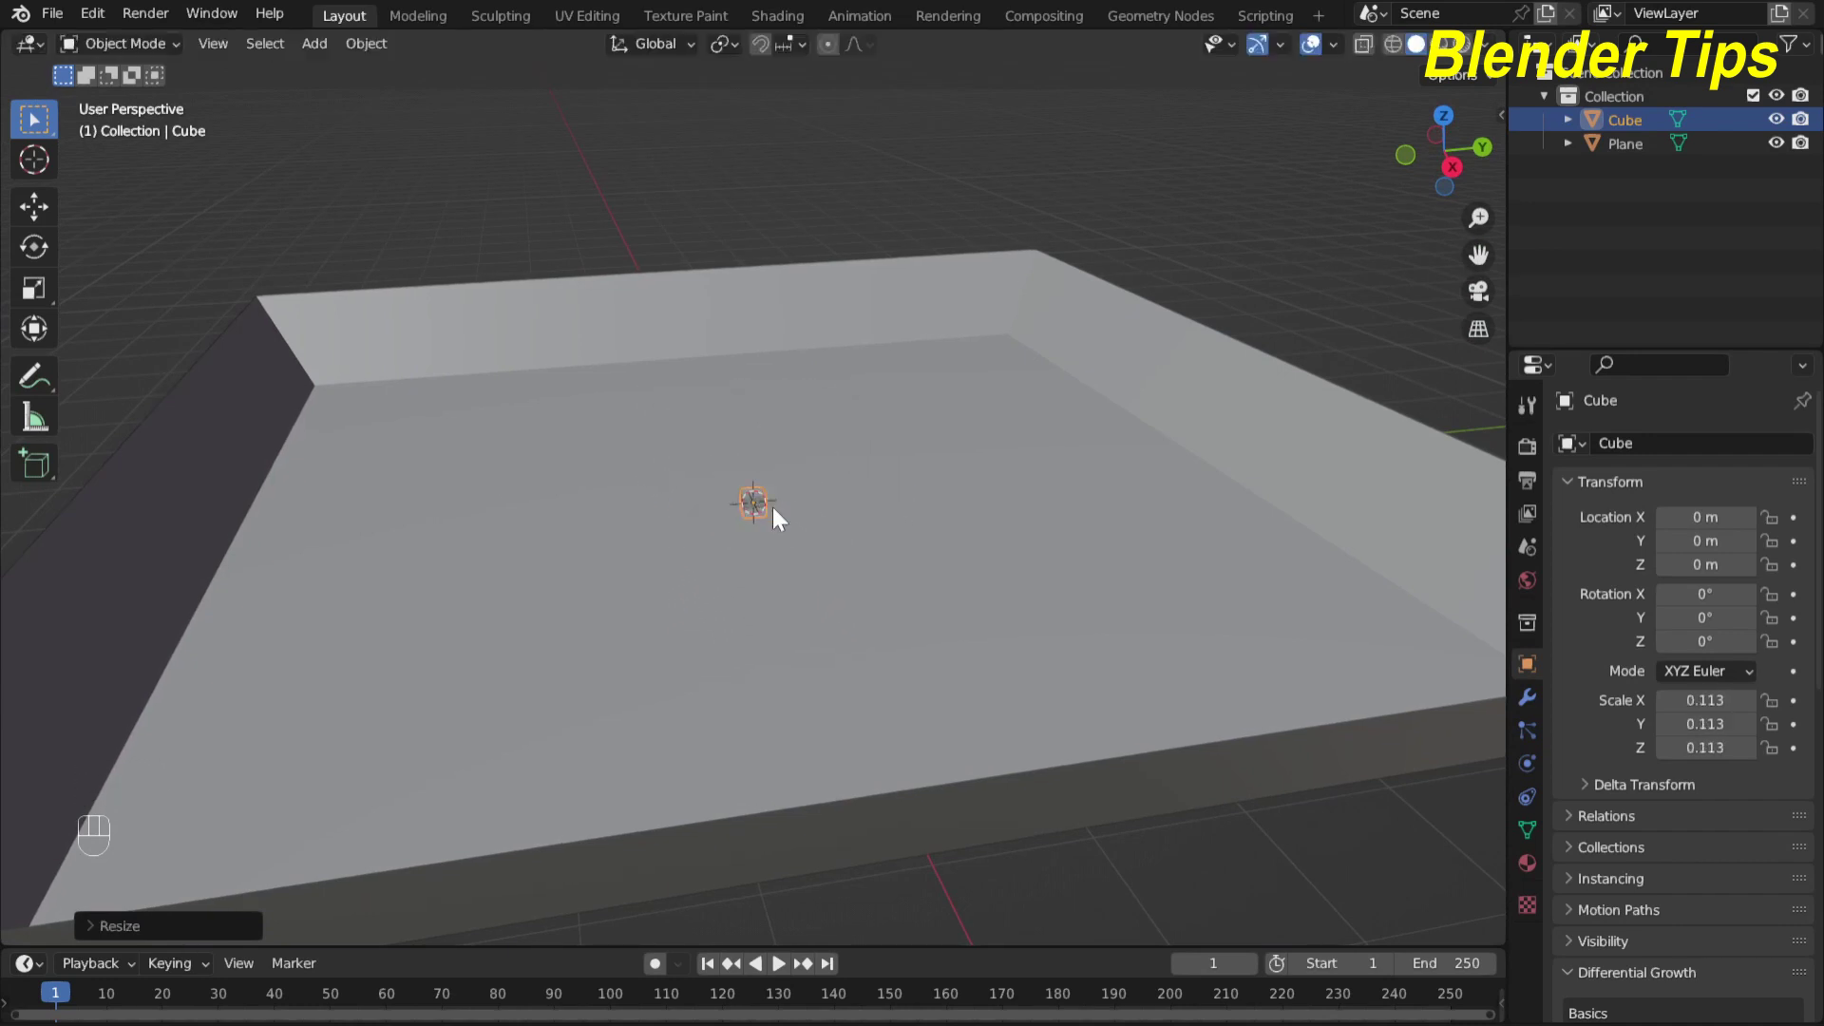
pyautogui.scroll(5, 777, 508)
pyautogui.scroll(-3, 785, 503)
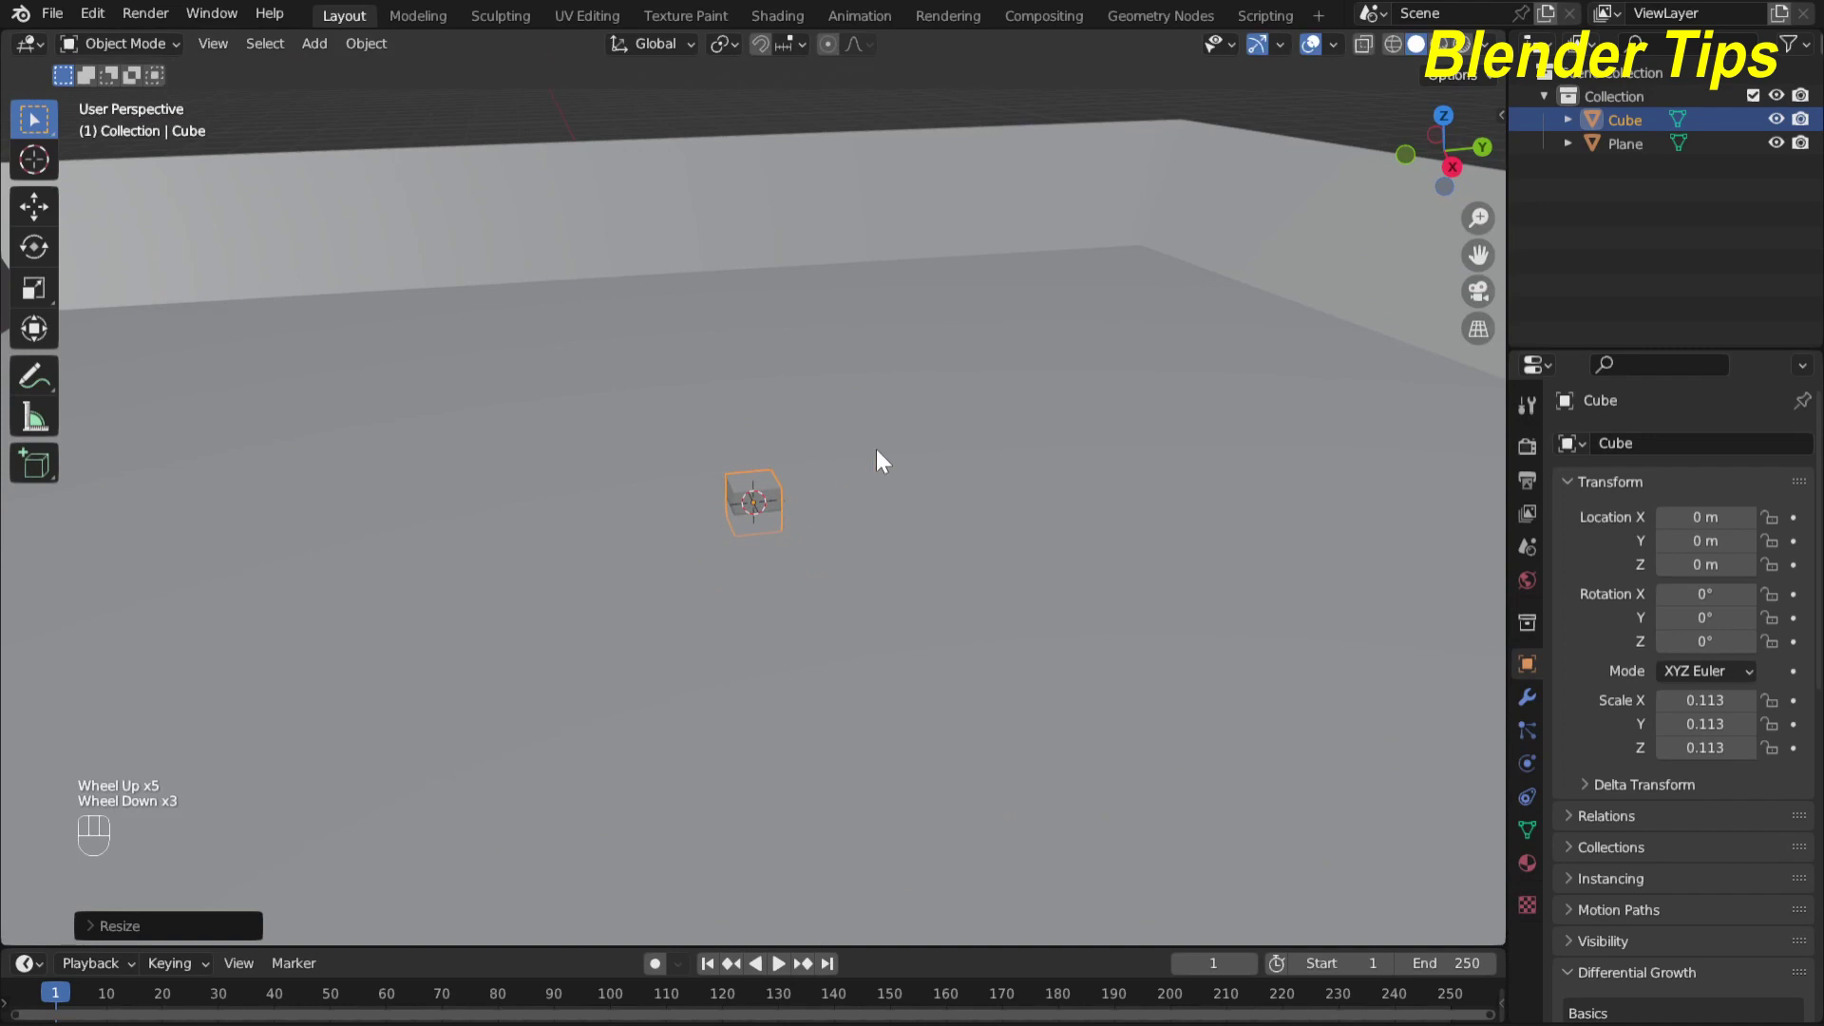
# In front wireframe view, raise the cube along Z to 0.11629 m onto the tray floor
pyautogui.press('KP_1')
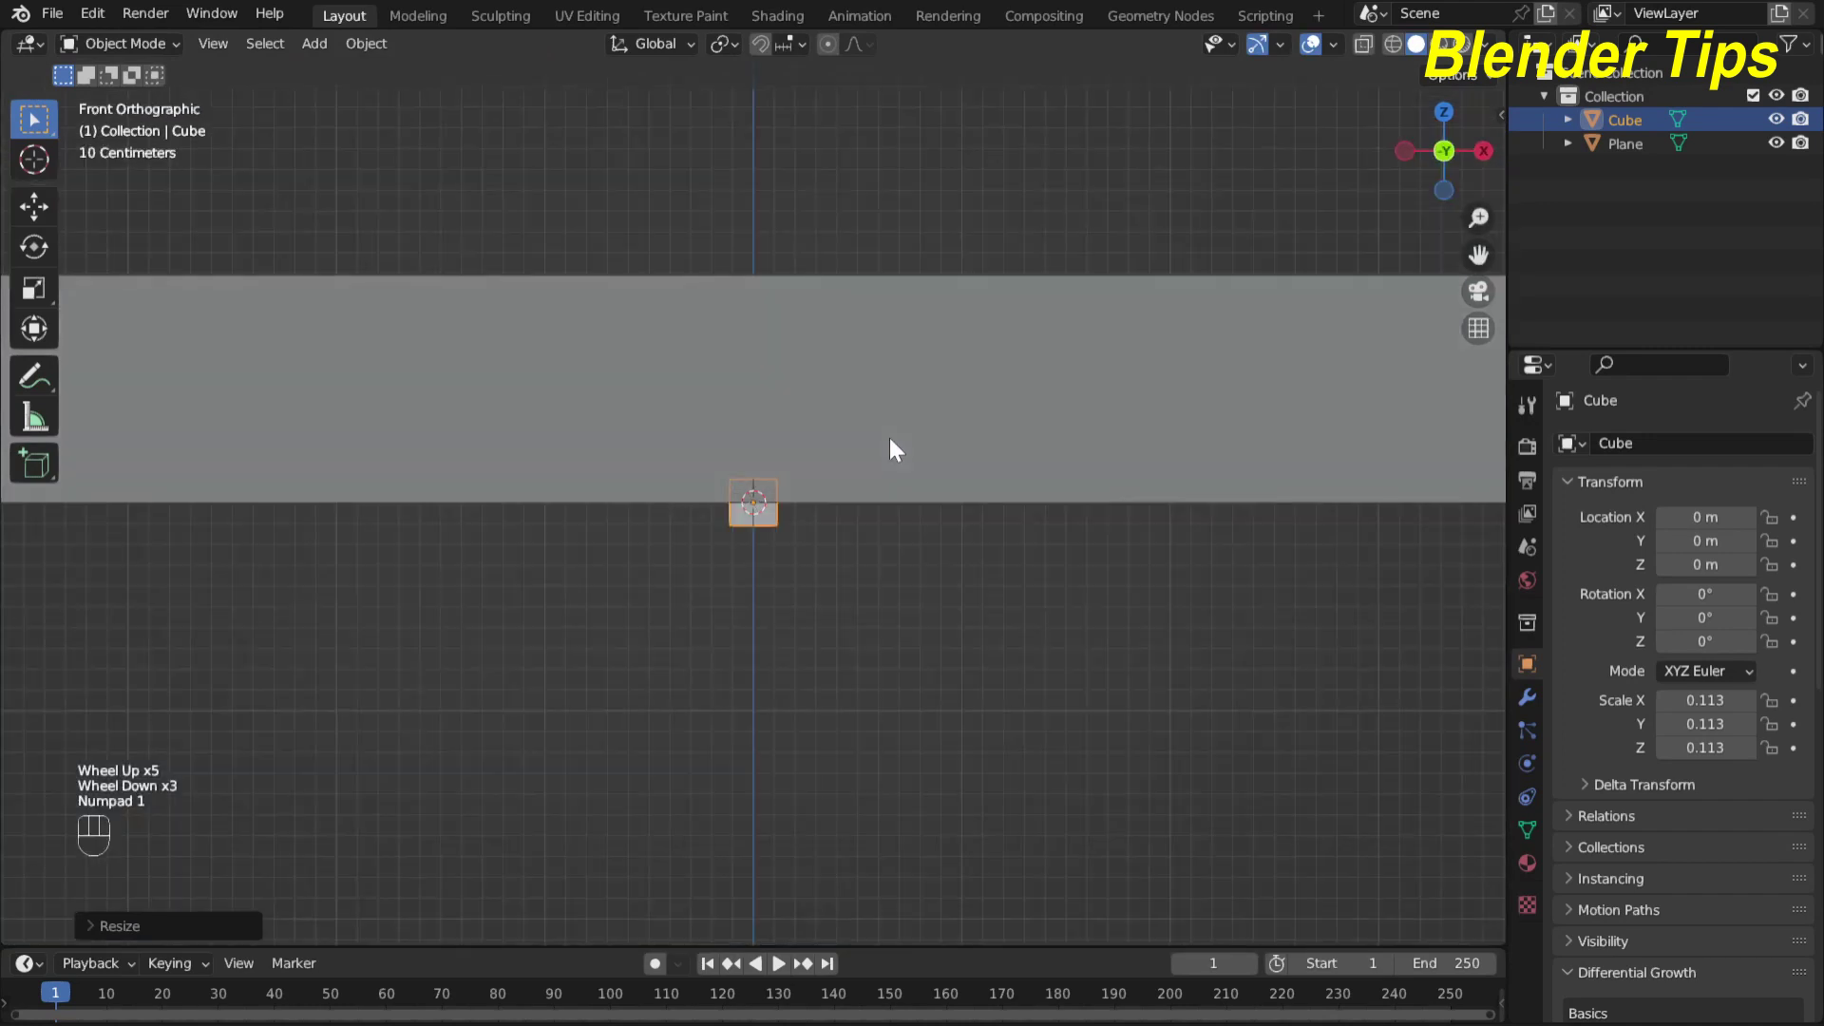
pyautogui.click(1393, 44)
pyautogui.scroll(8, 782, 475)
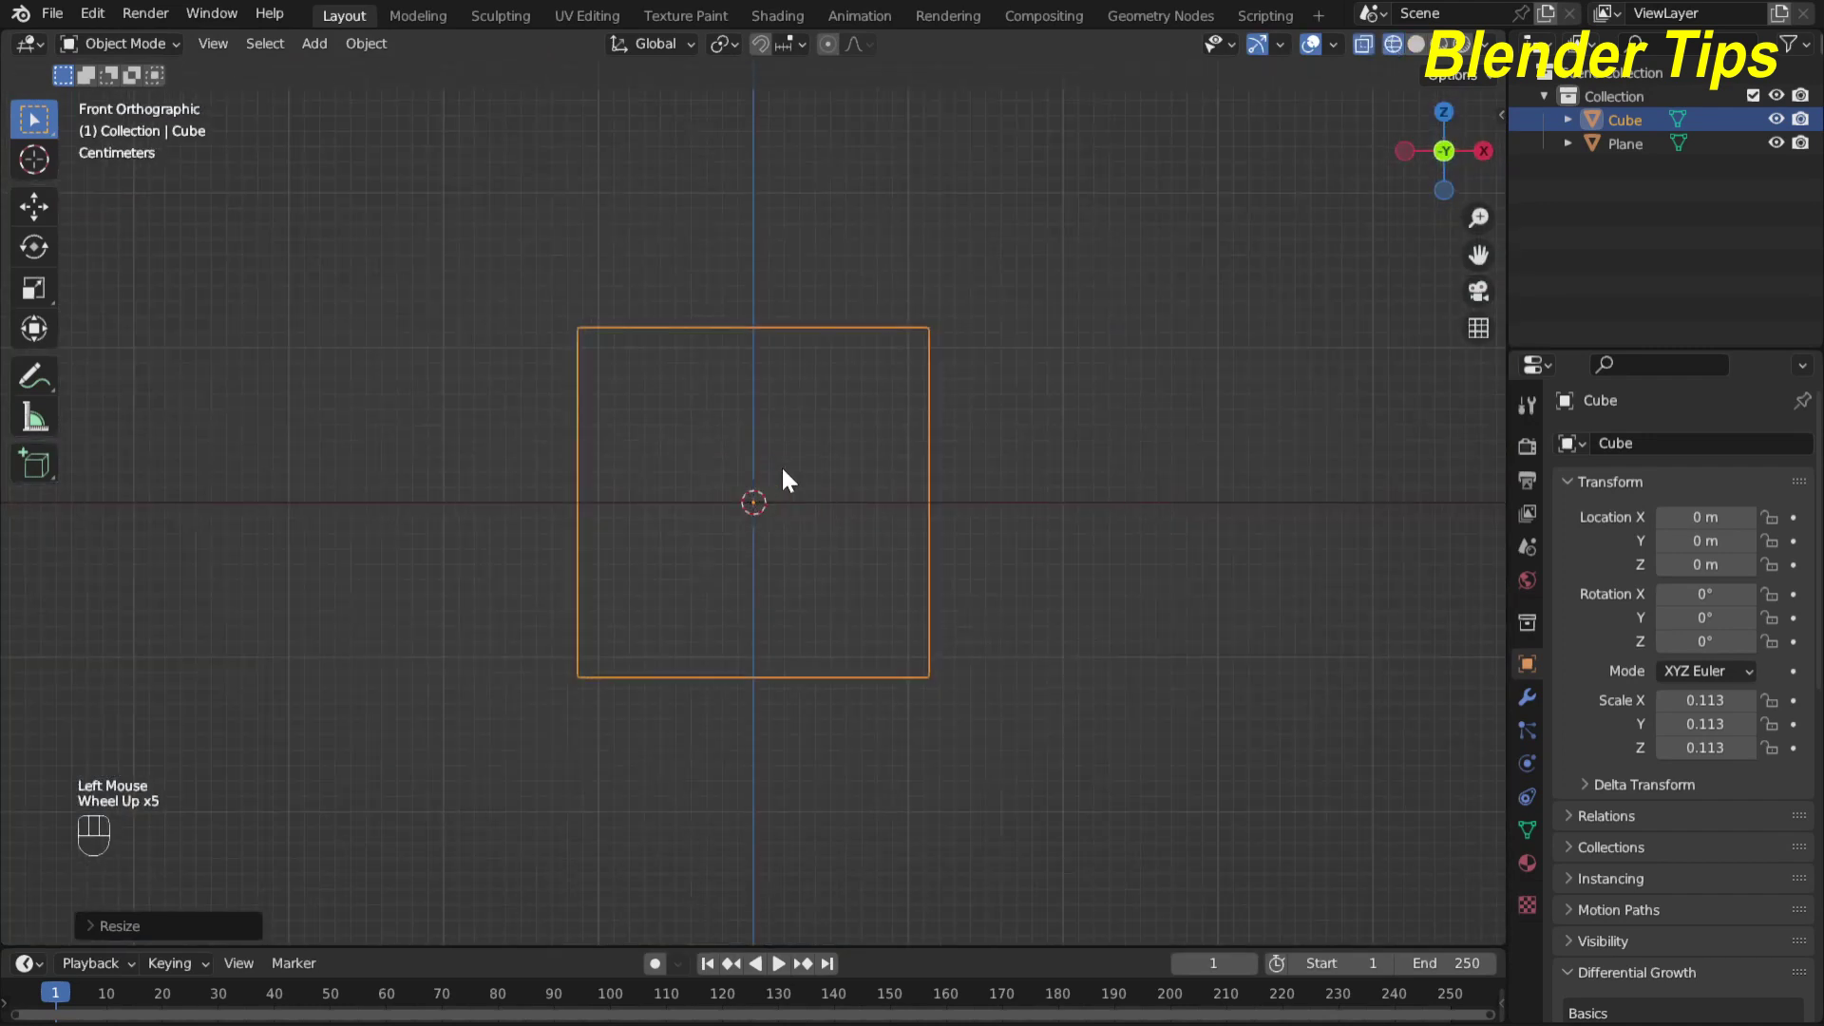
pyautogui.scroll(1, 783, 468)
pyautogui.press('g')
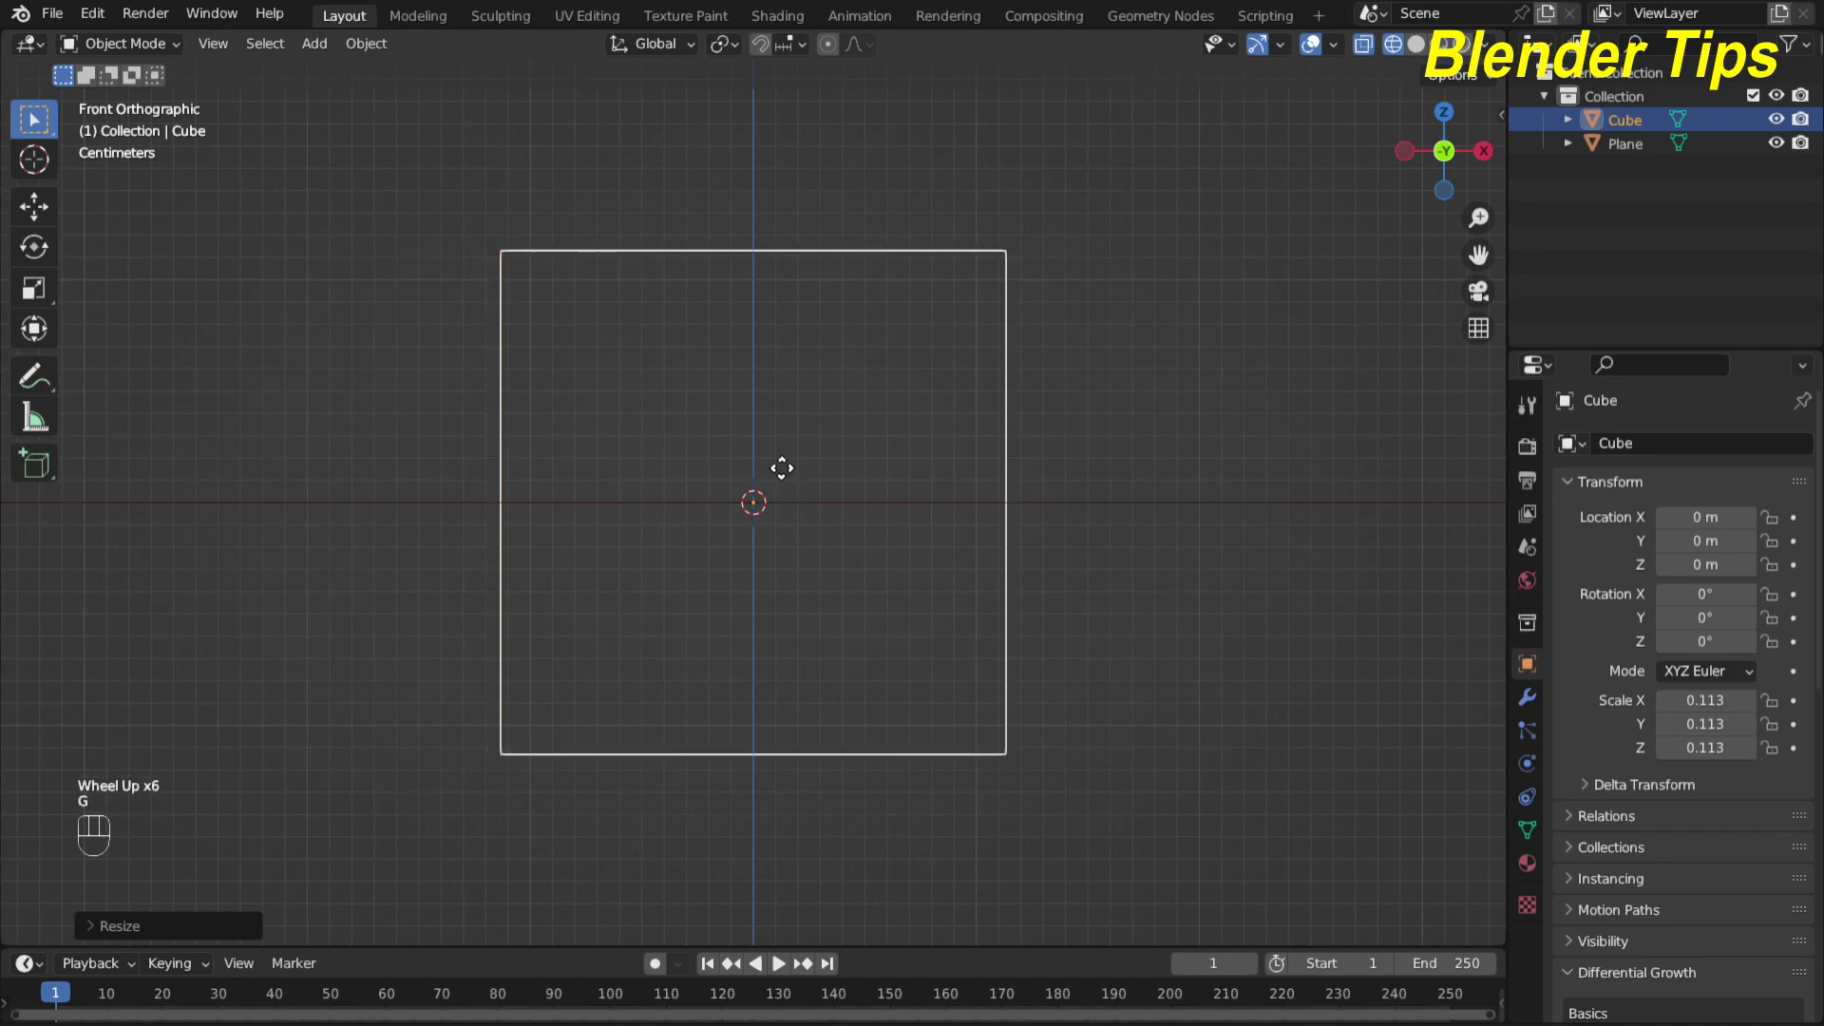
pyautogui.press('z')
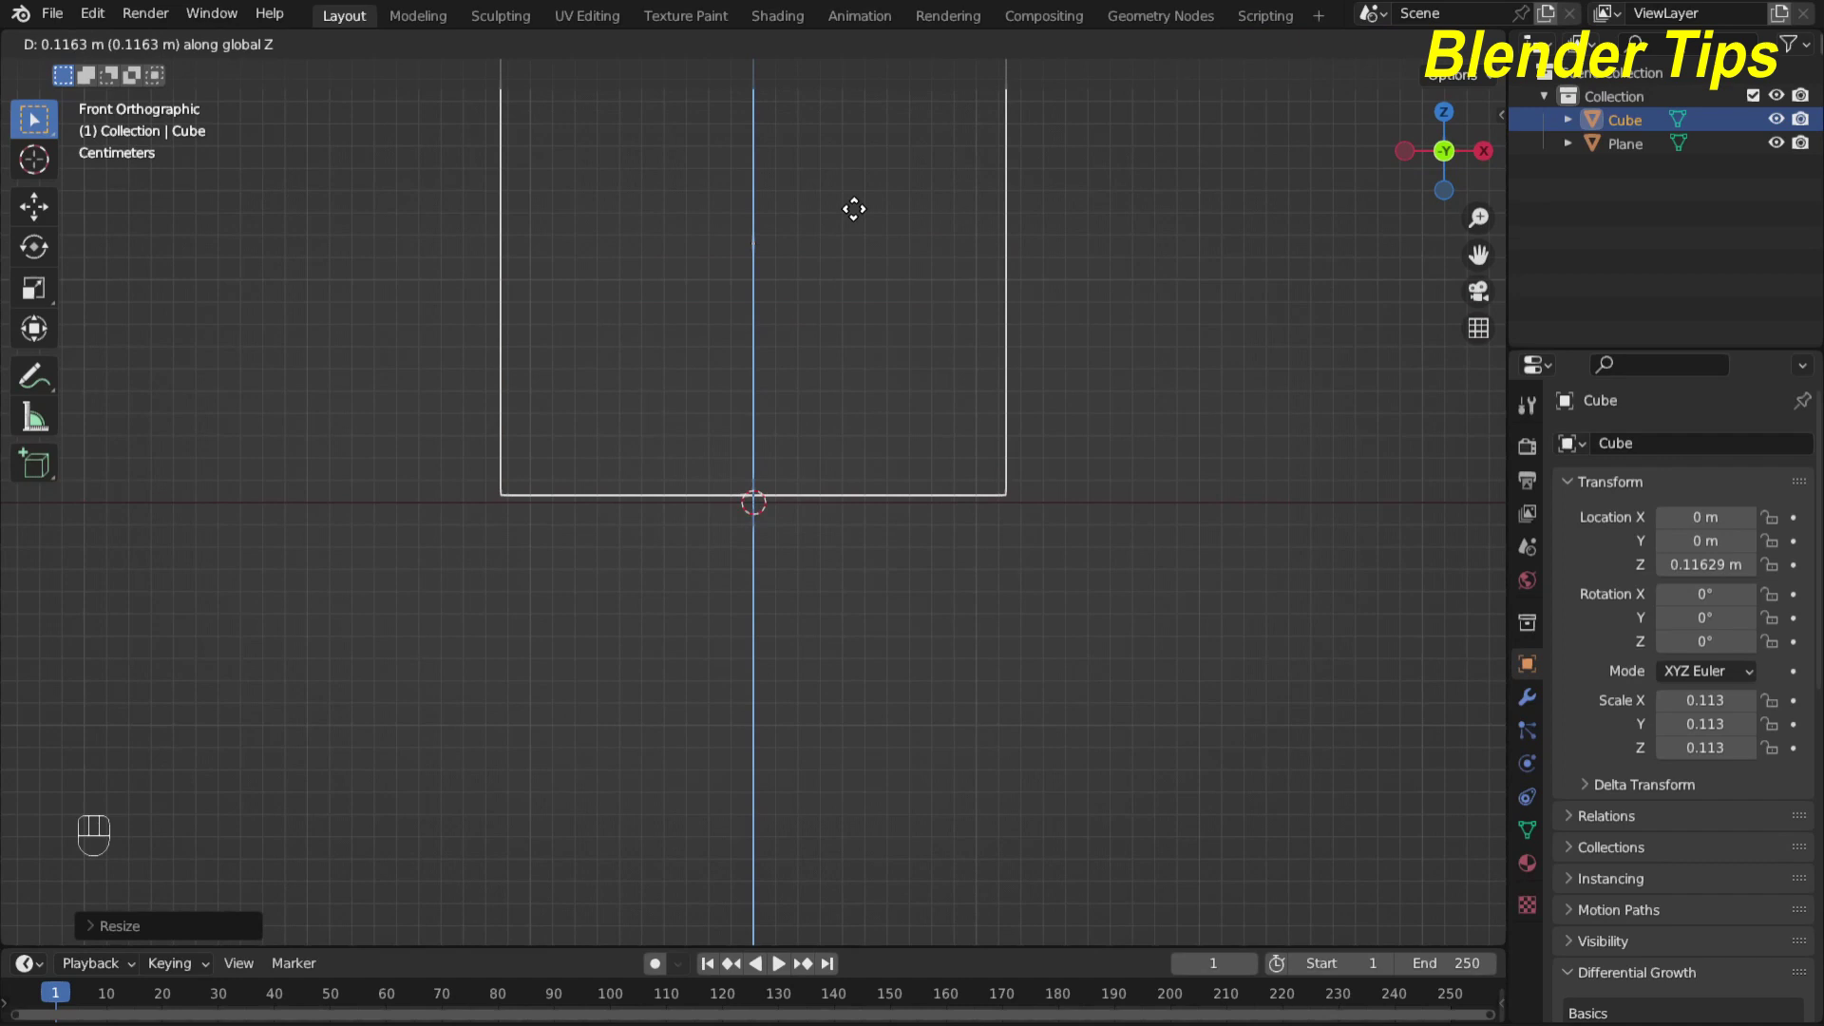
pyautogui.click(854, 209)
pyautogui.scroll(-4, 770, 290)
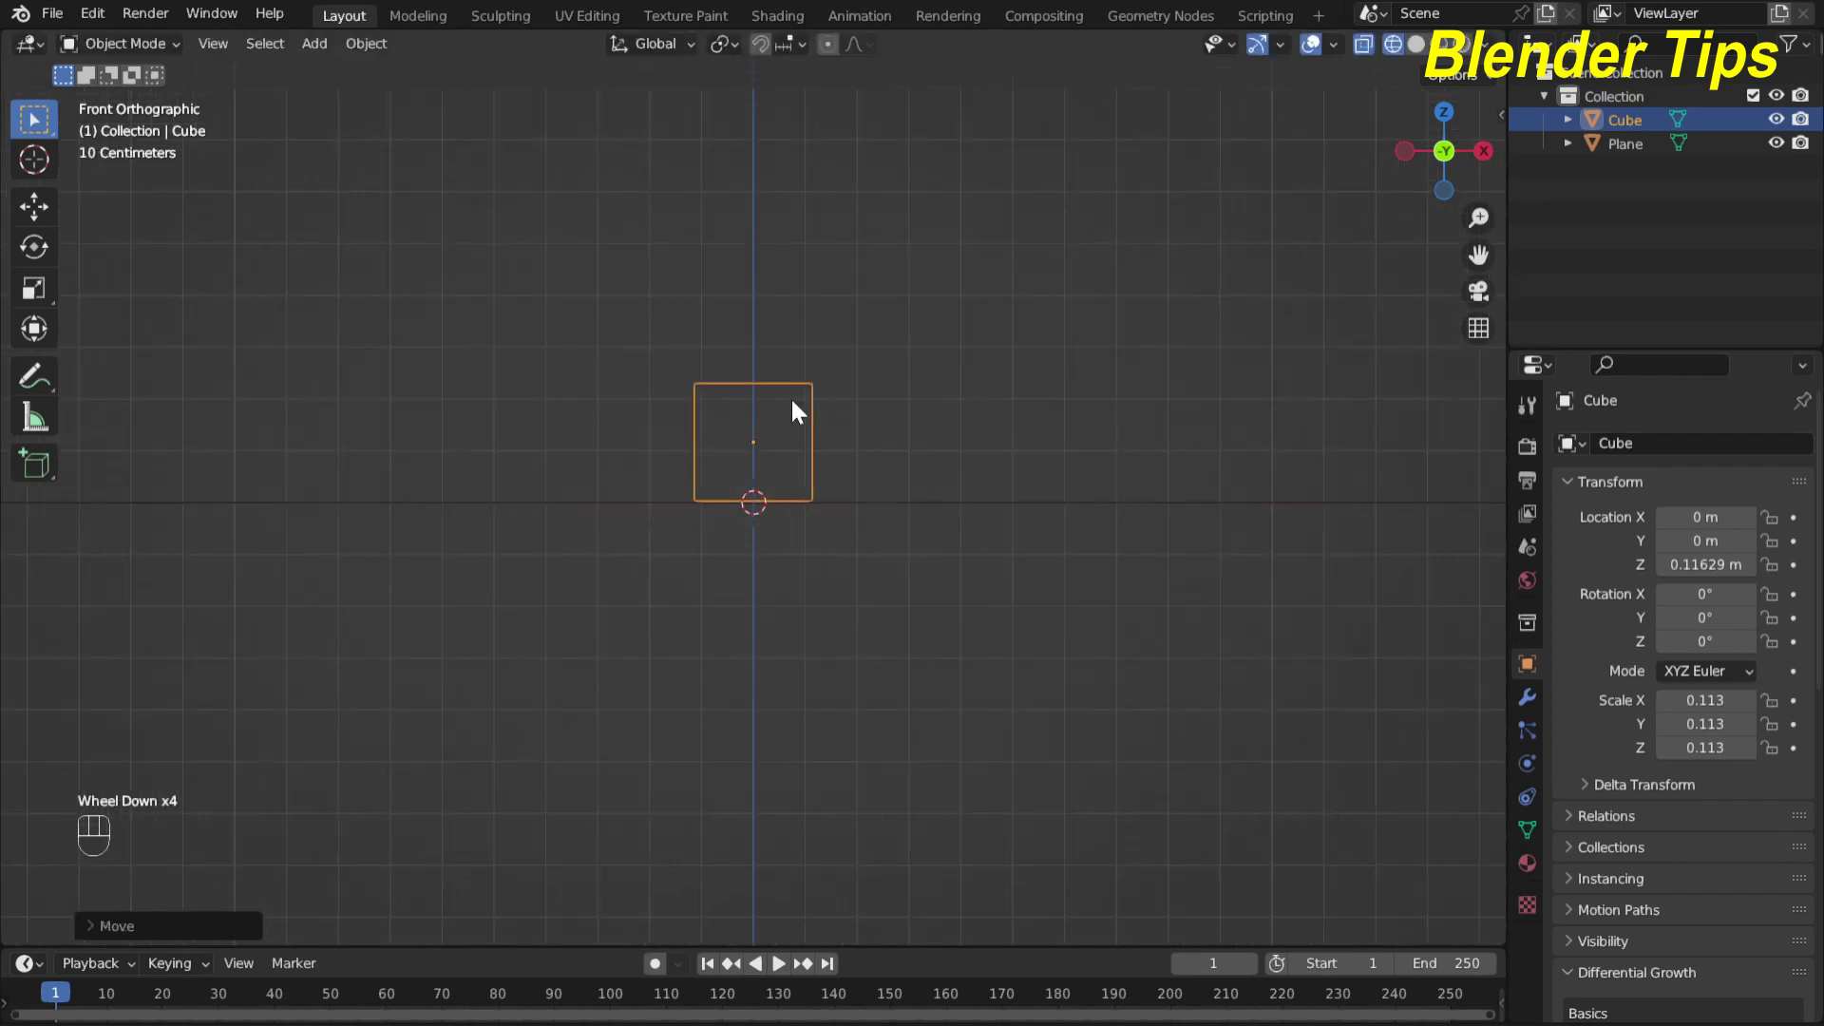
# Orbit into perspective and switch the viewport to Solid shading
pyautogui.moveTo(769, 290); pyautogui.dragTo(931, 489, button='middle')
pyautogui.scroll(3, 896, 487)
pyautogui.scroll(-2, 890, 494)
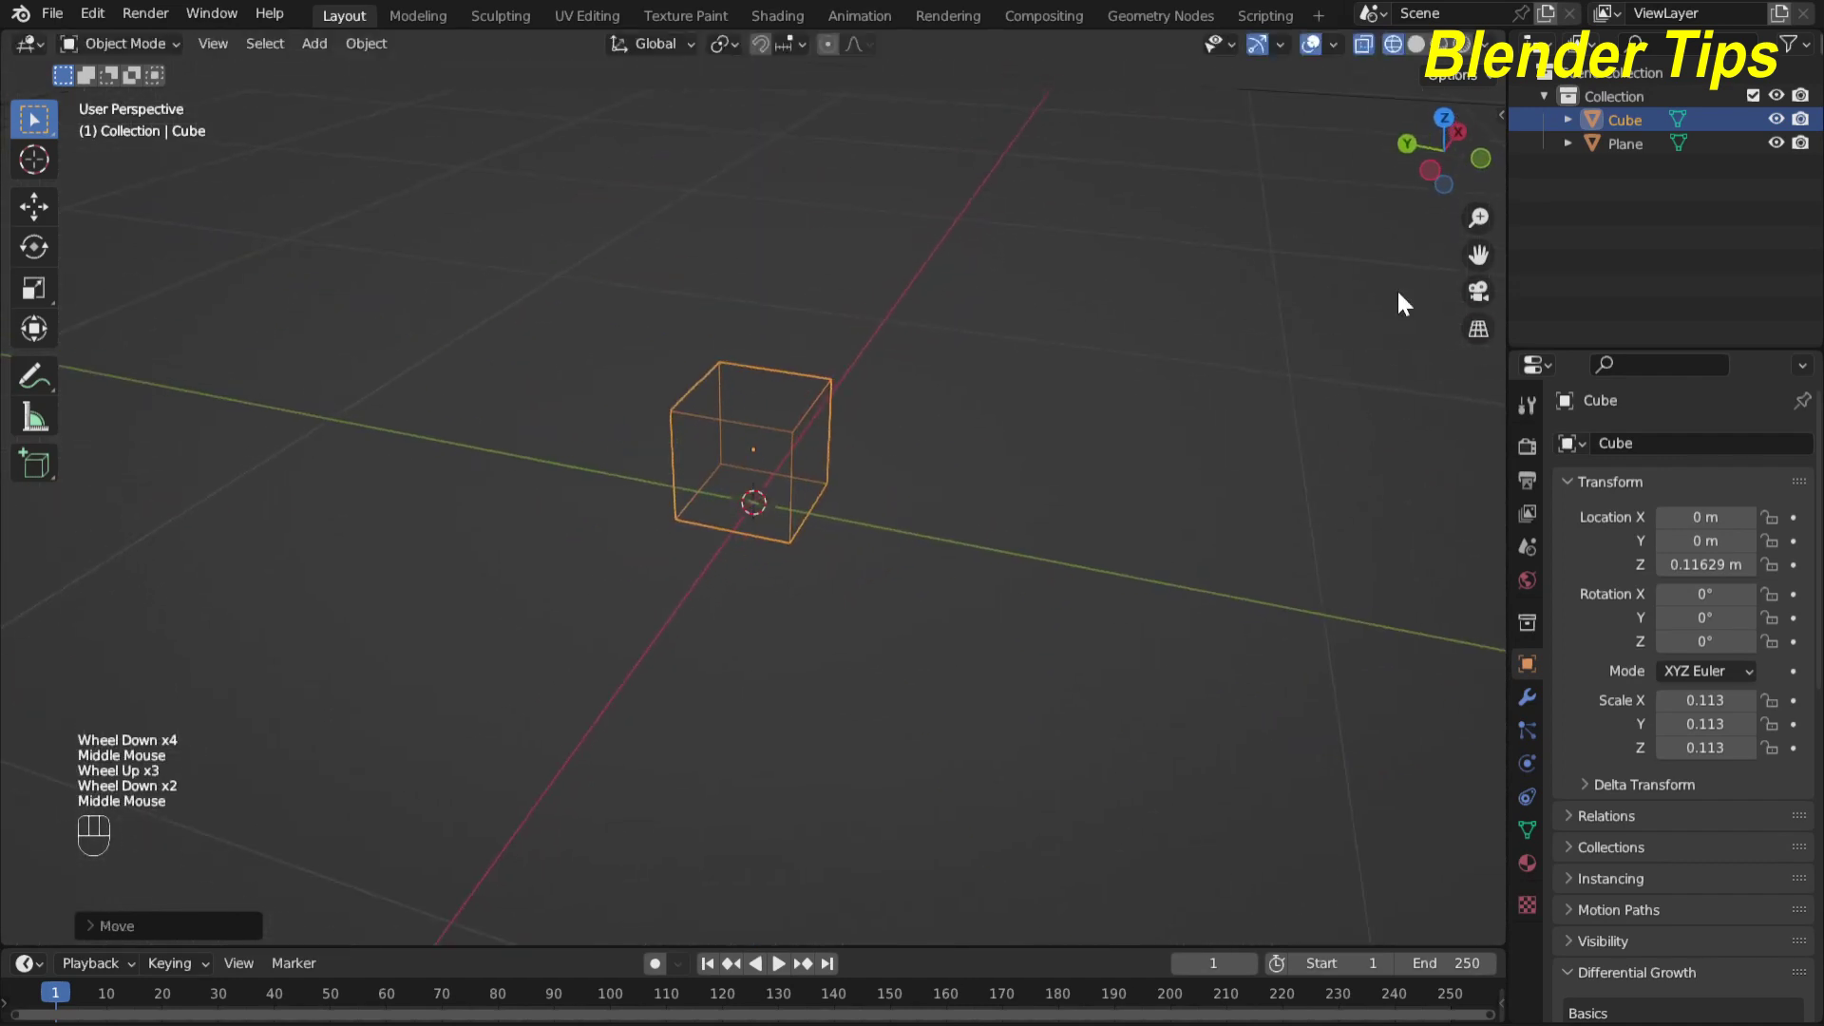
pyautogui.click(1417, 44)
pyautogui.scroll(-1, 630, 664)
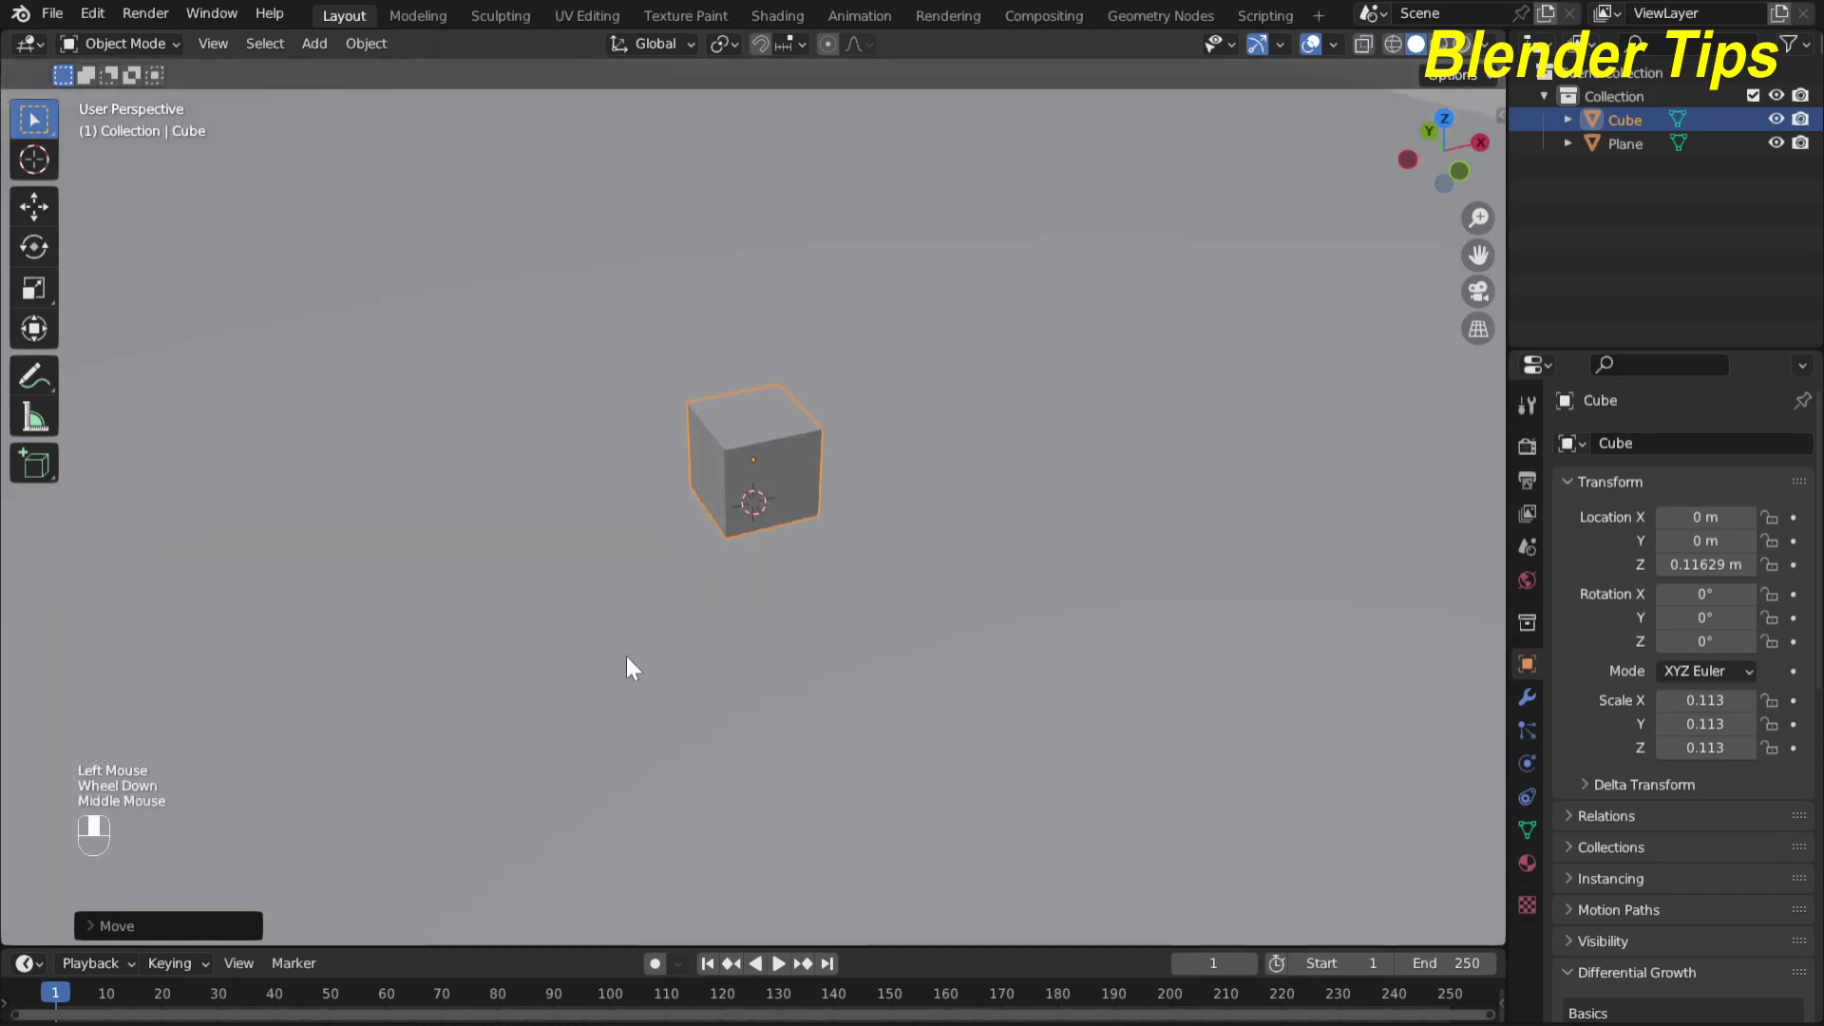
pyautogui.moveTo(631, 664)
pyautogui.mouseDown(button='middle')
pyautogui.moveTo(598, 643)
pyautogui.moveTo(732, 604)
pyautogui.moveTo(712, 542)
pyautogui.moveTo(828, 600)
pyautogui.moveTo(843, 558)
pyautogui.moveTo(826, 566)
pyautogui.mouseUp(button='middle')
pyautogui.scroll(-1, 596, 637)
pyautogui.scroll(-1, 713, 541)
pyautogui.scroll(-2, 827, 600)
# Add an Array modifier to the cube with relative X offset 1.02
pyautogui.click(1527, 698)
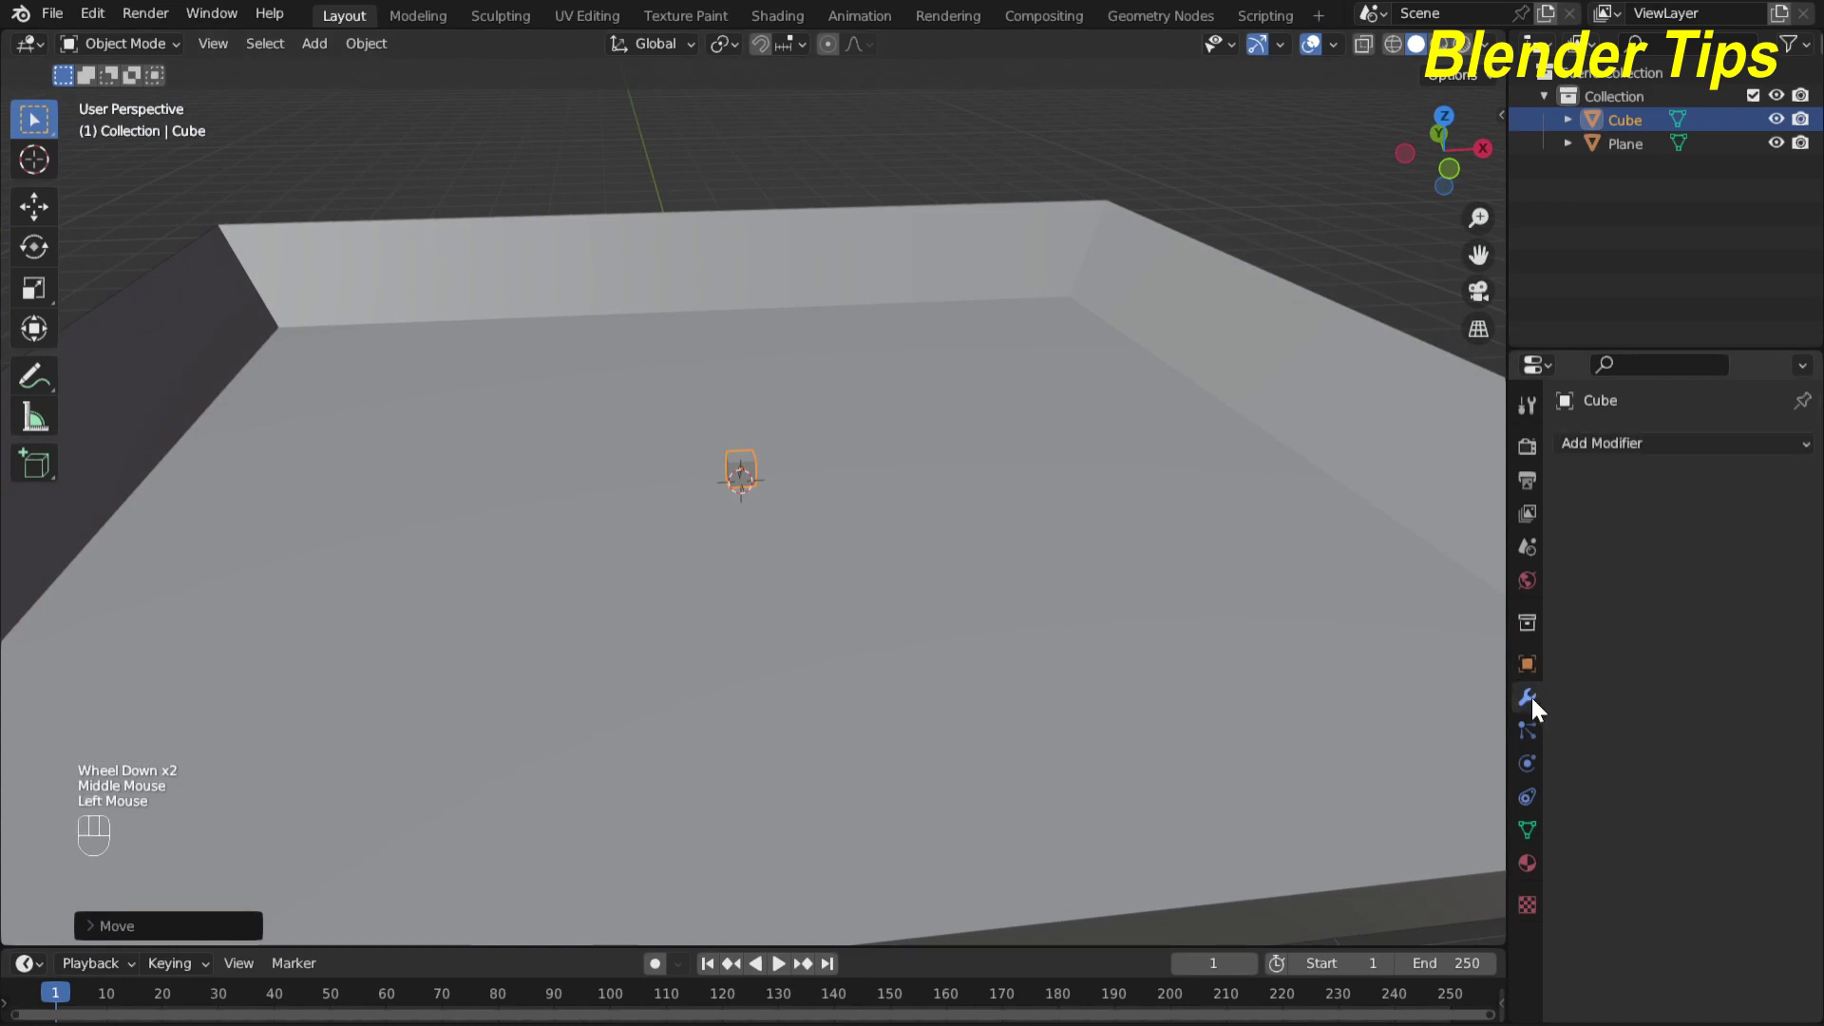
pyautogui.moveTo(1502, 688); pyautogui.dragTo(1342, 698)
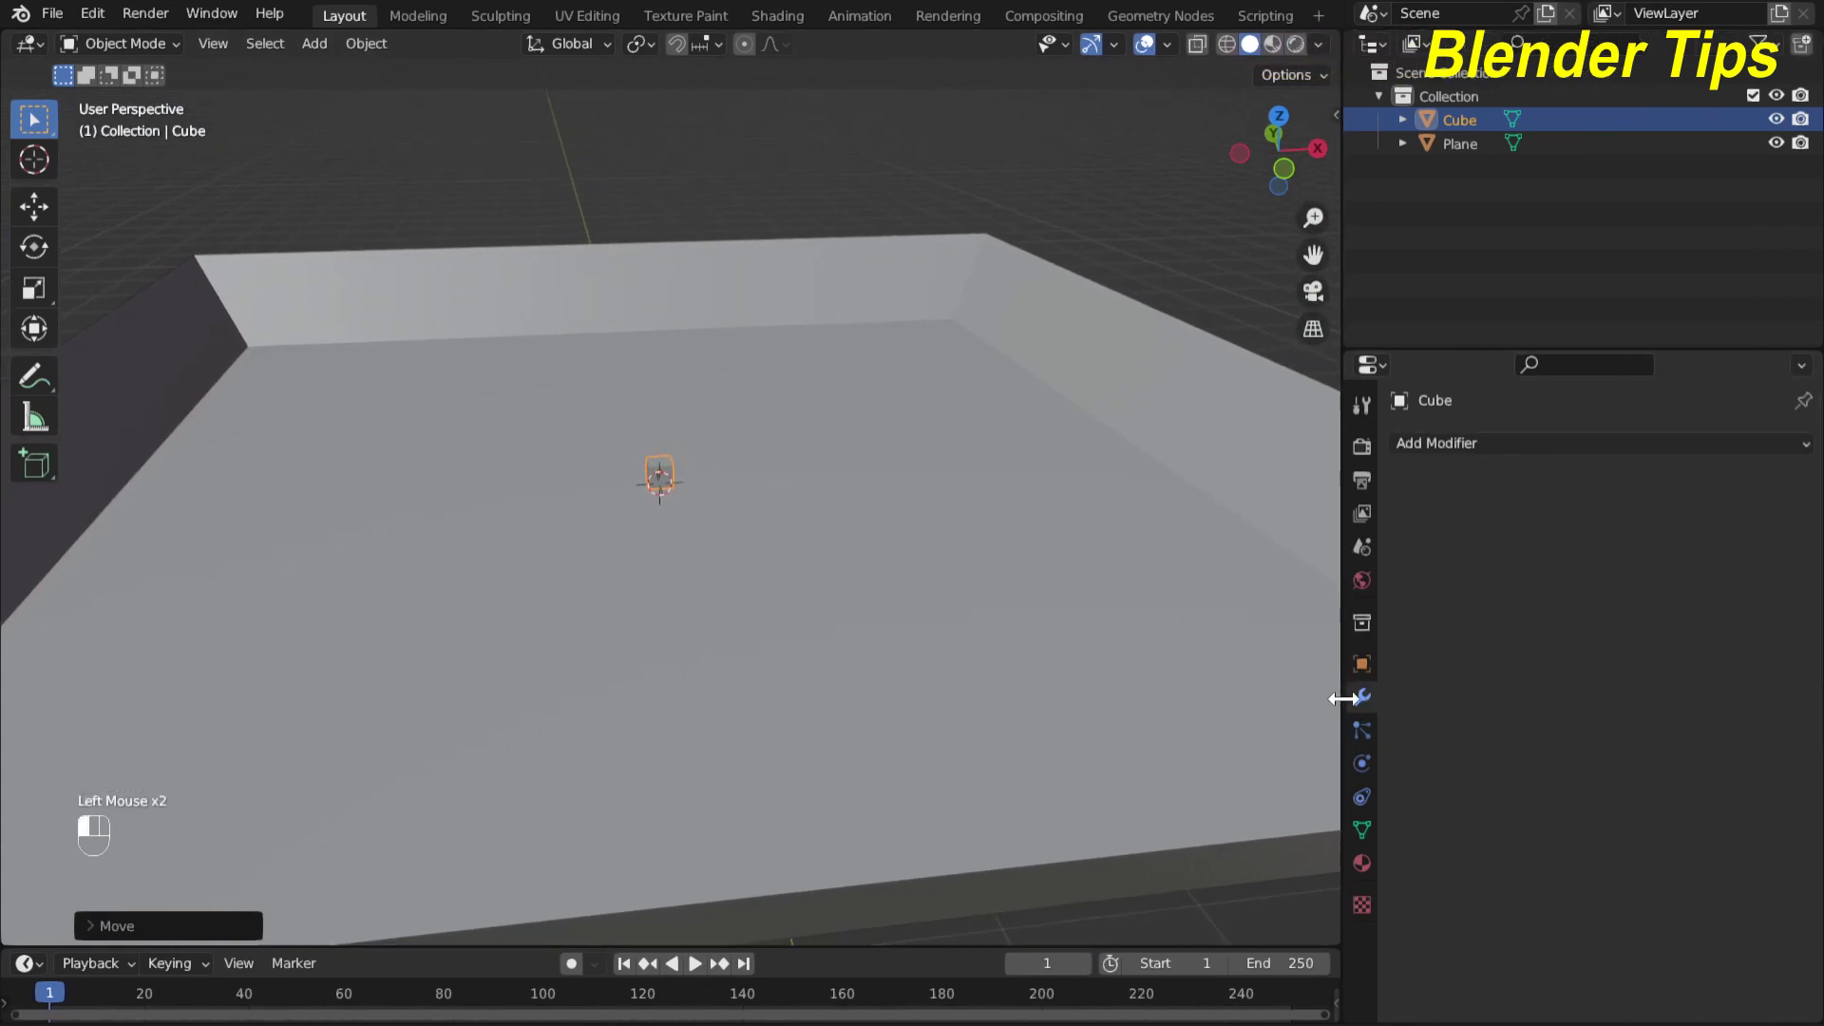
pyautogui.click(1531, 443)
pyautogui.click(1316, 499)
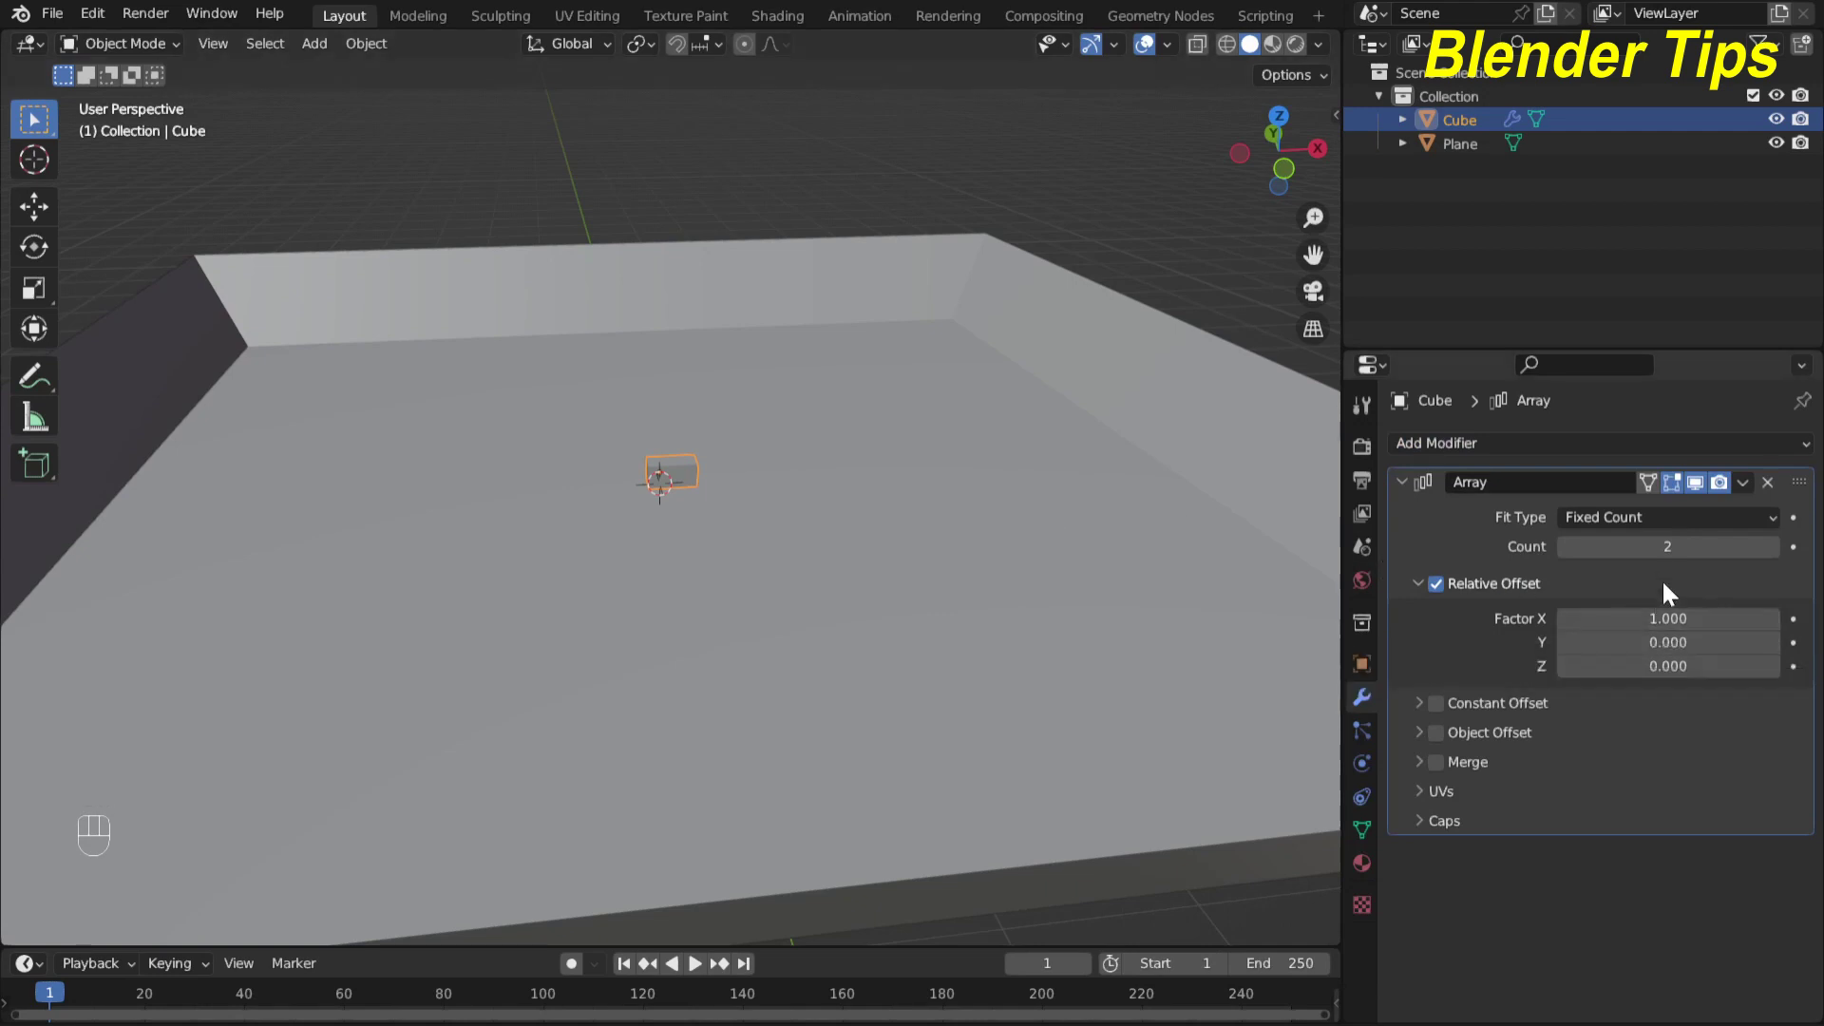
pyautogui.click(1625, 620)
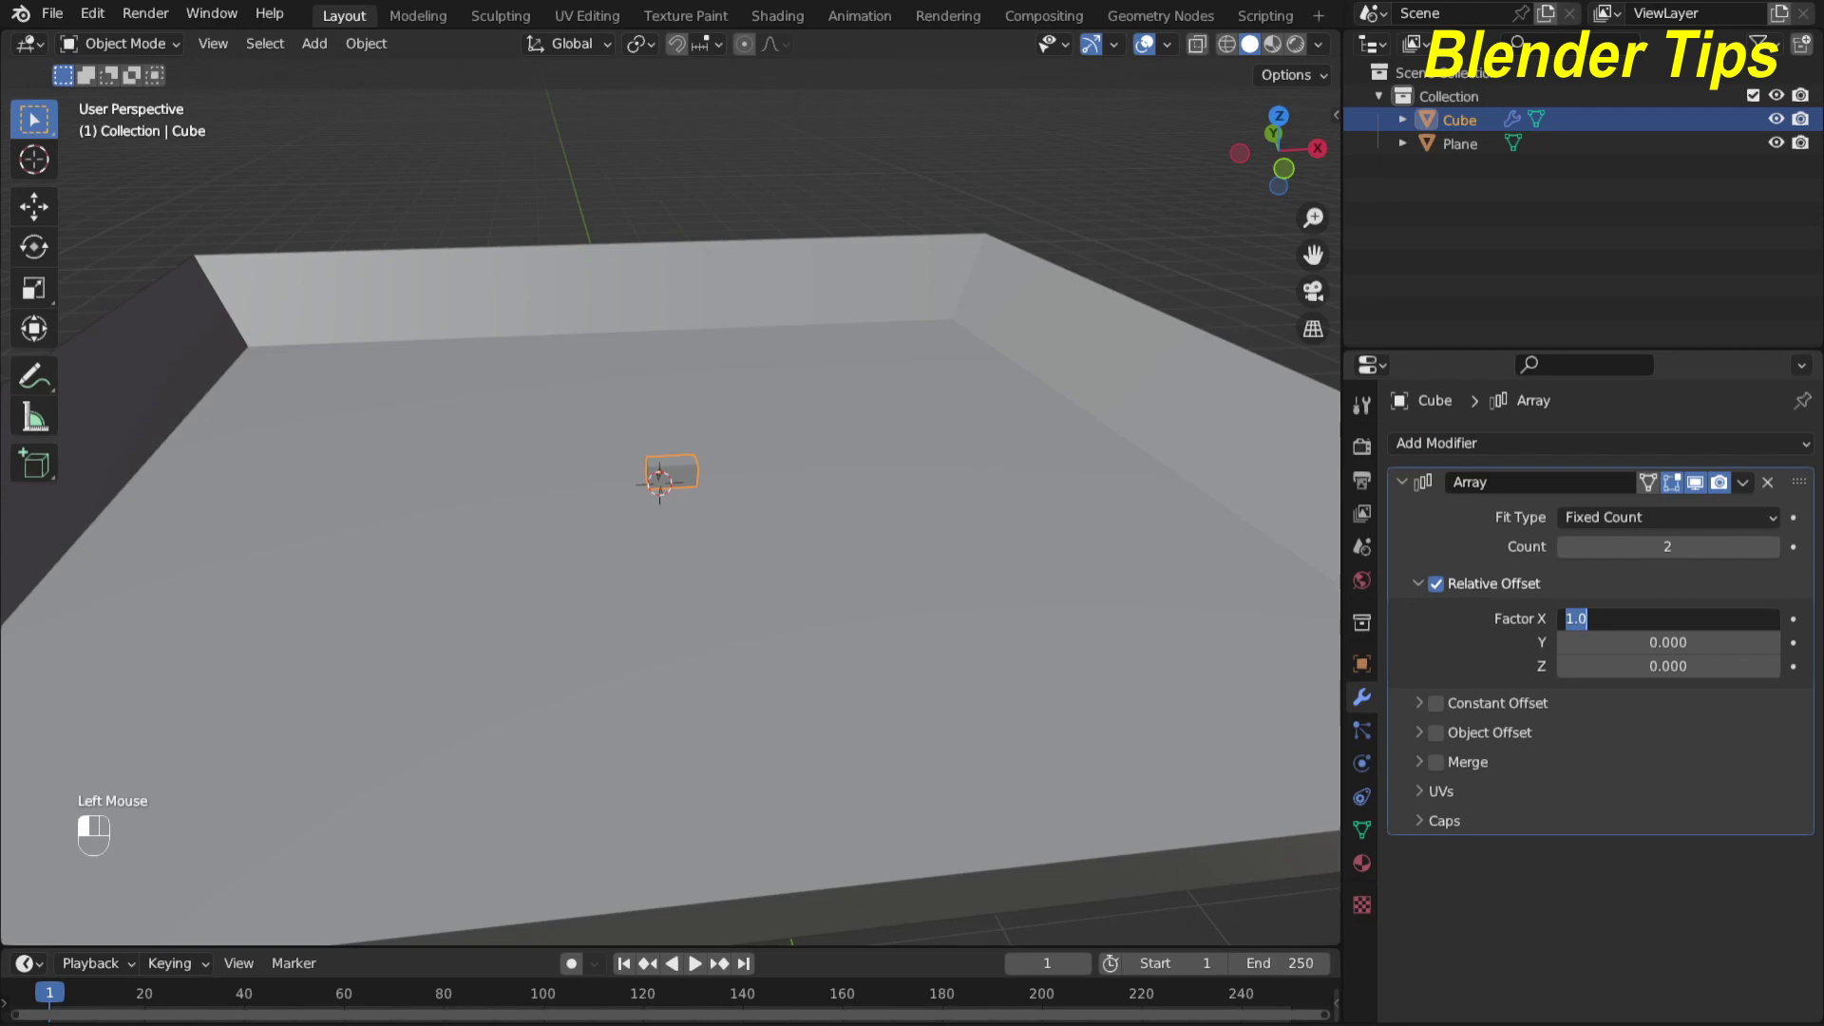
pyautogui.write('1.')
pyautogui.press('Return')
# Set the first array's count to 10, making a row of cubes
pyautogui.scroll(5, 713, 523)
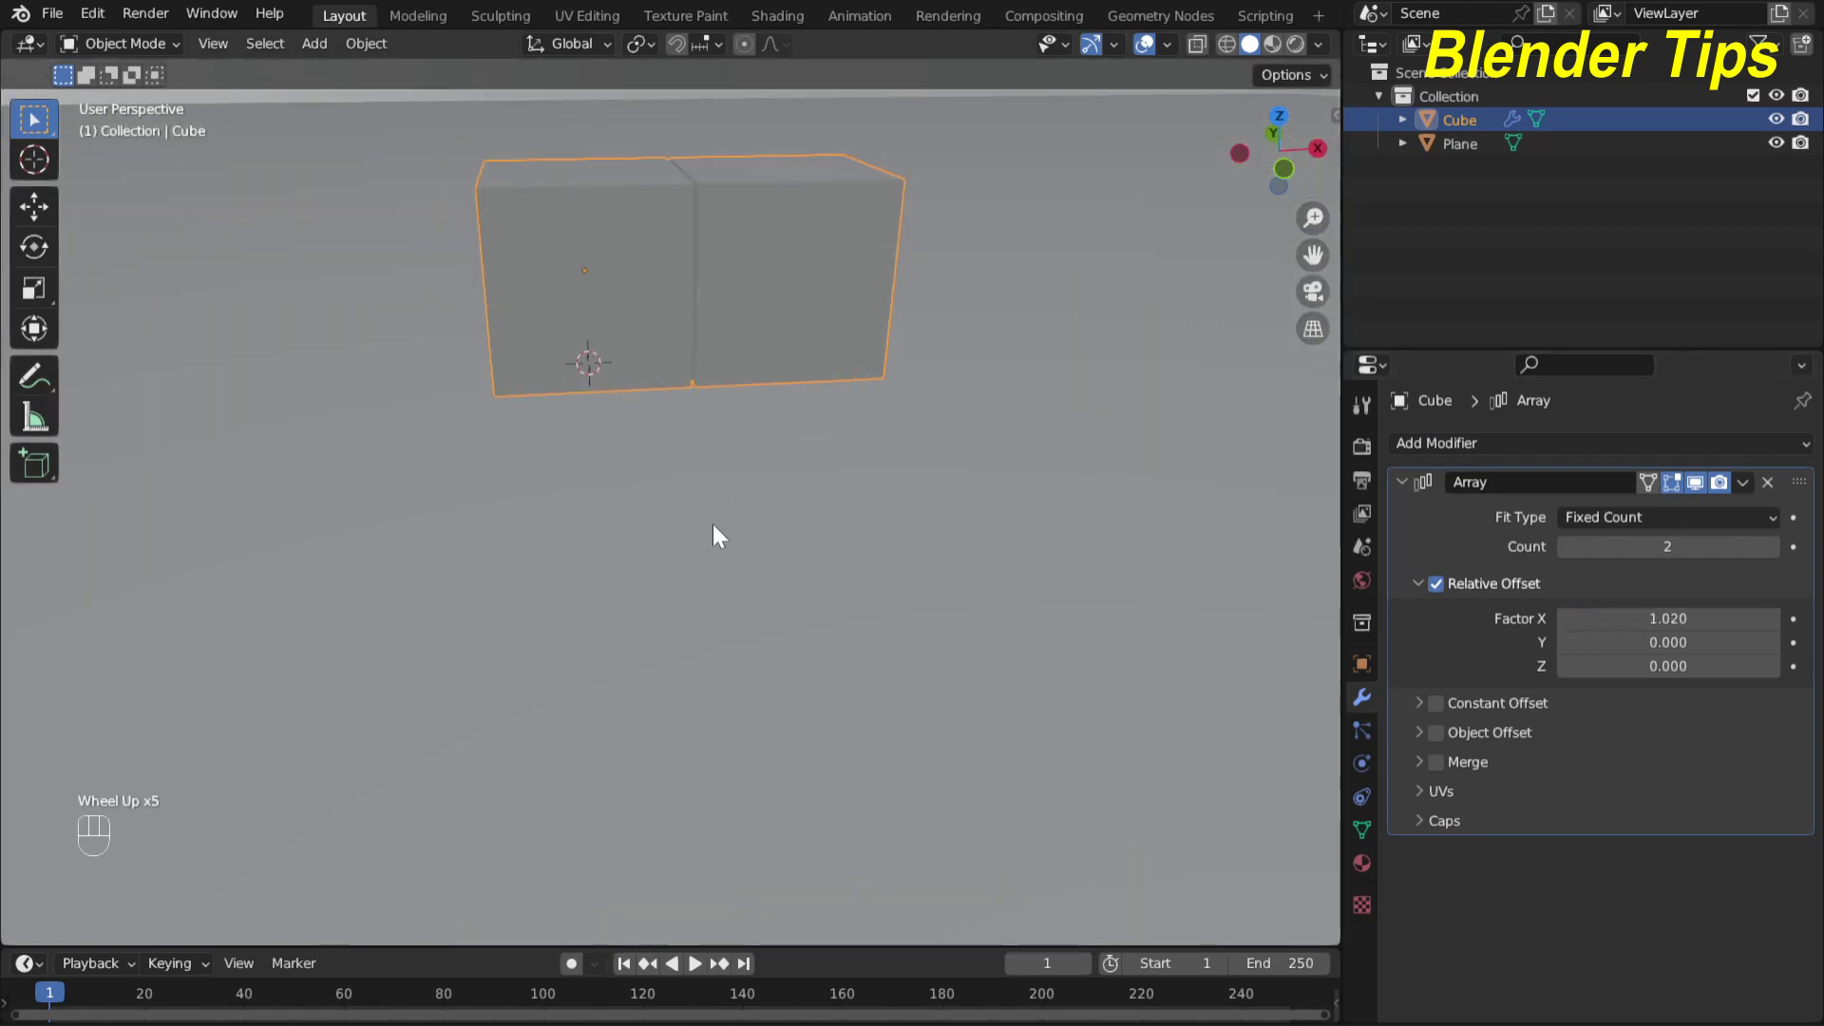
pyautogui.moveTo(712, 523); pyautogui.dragTo(650, 428, button='middle')
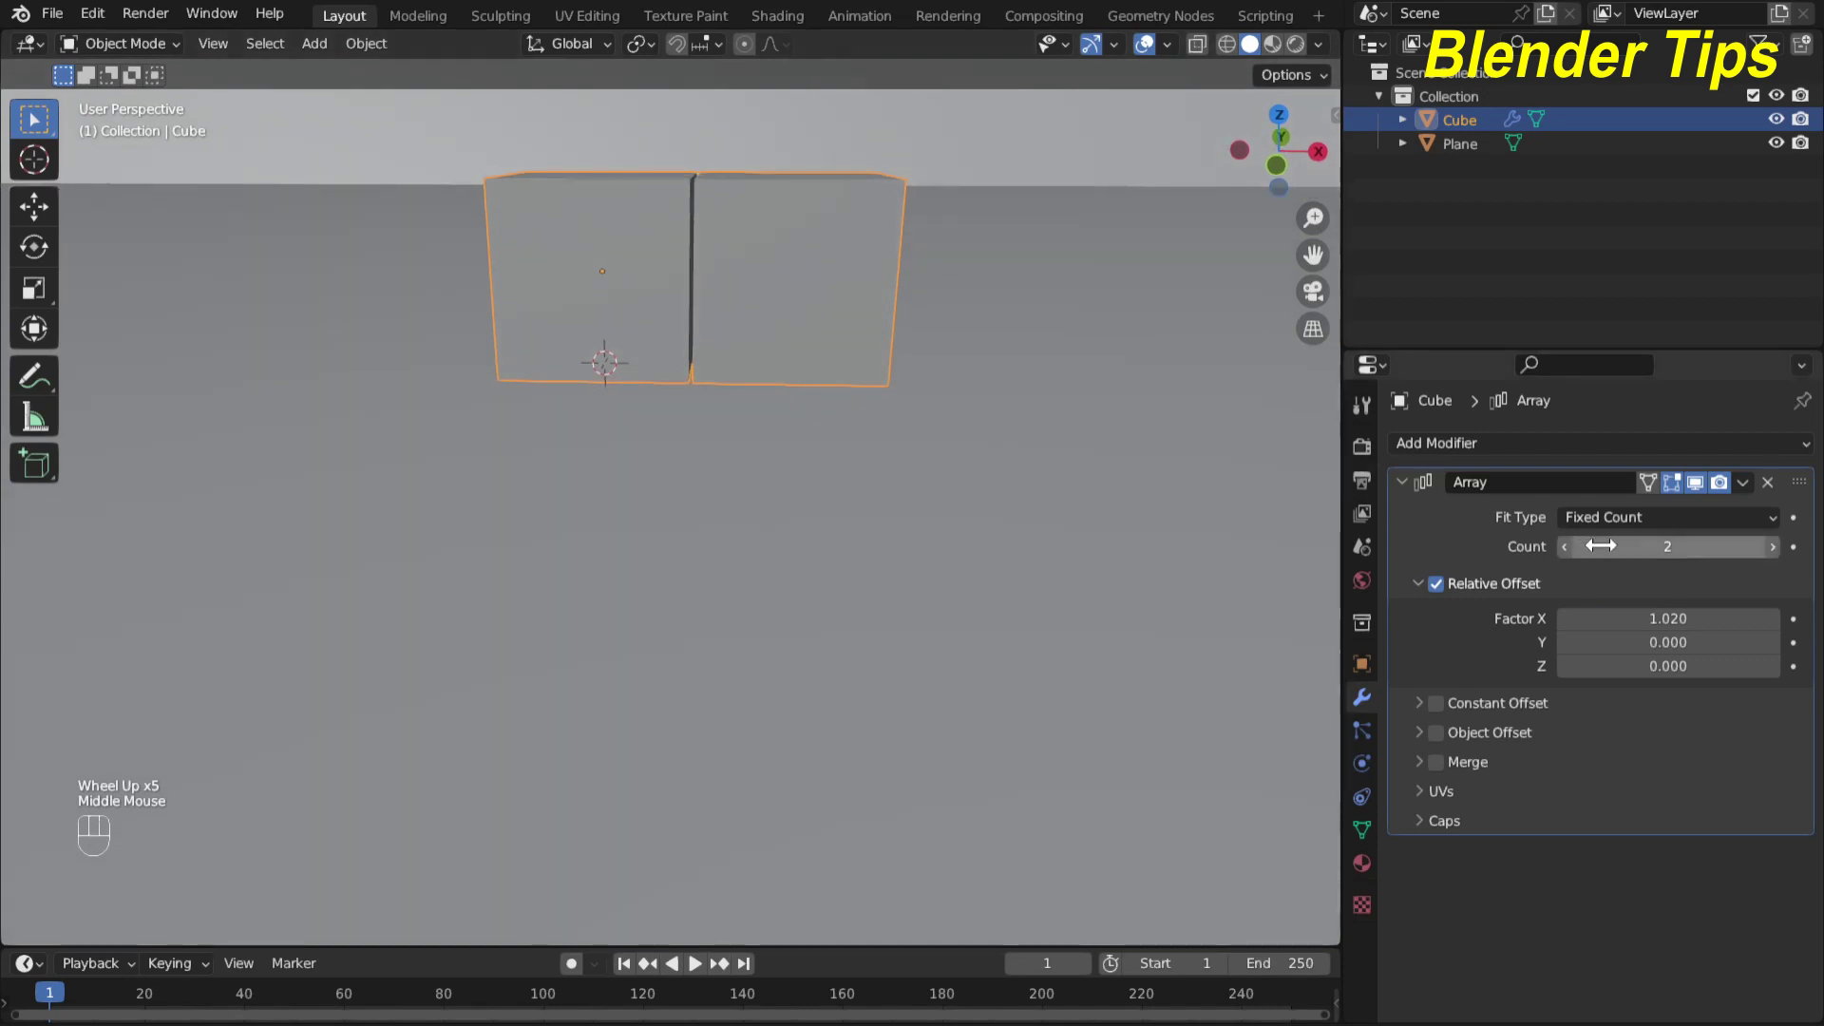
pyautogui.click(1667, 546)
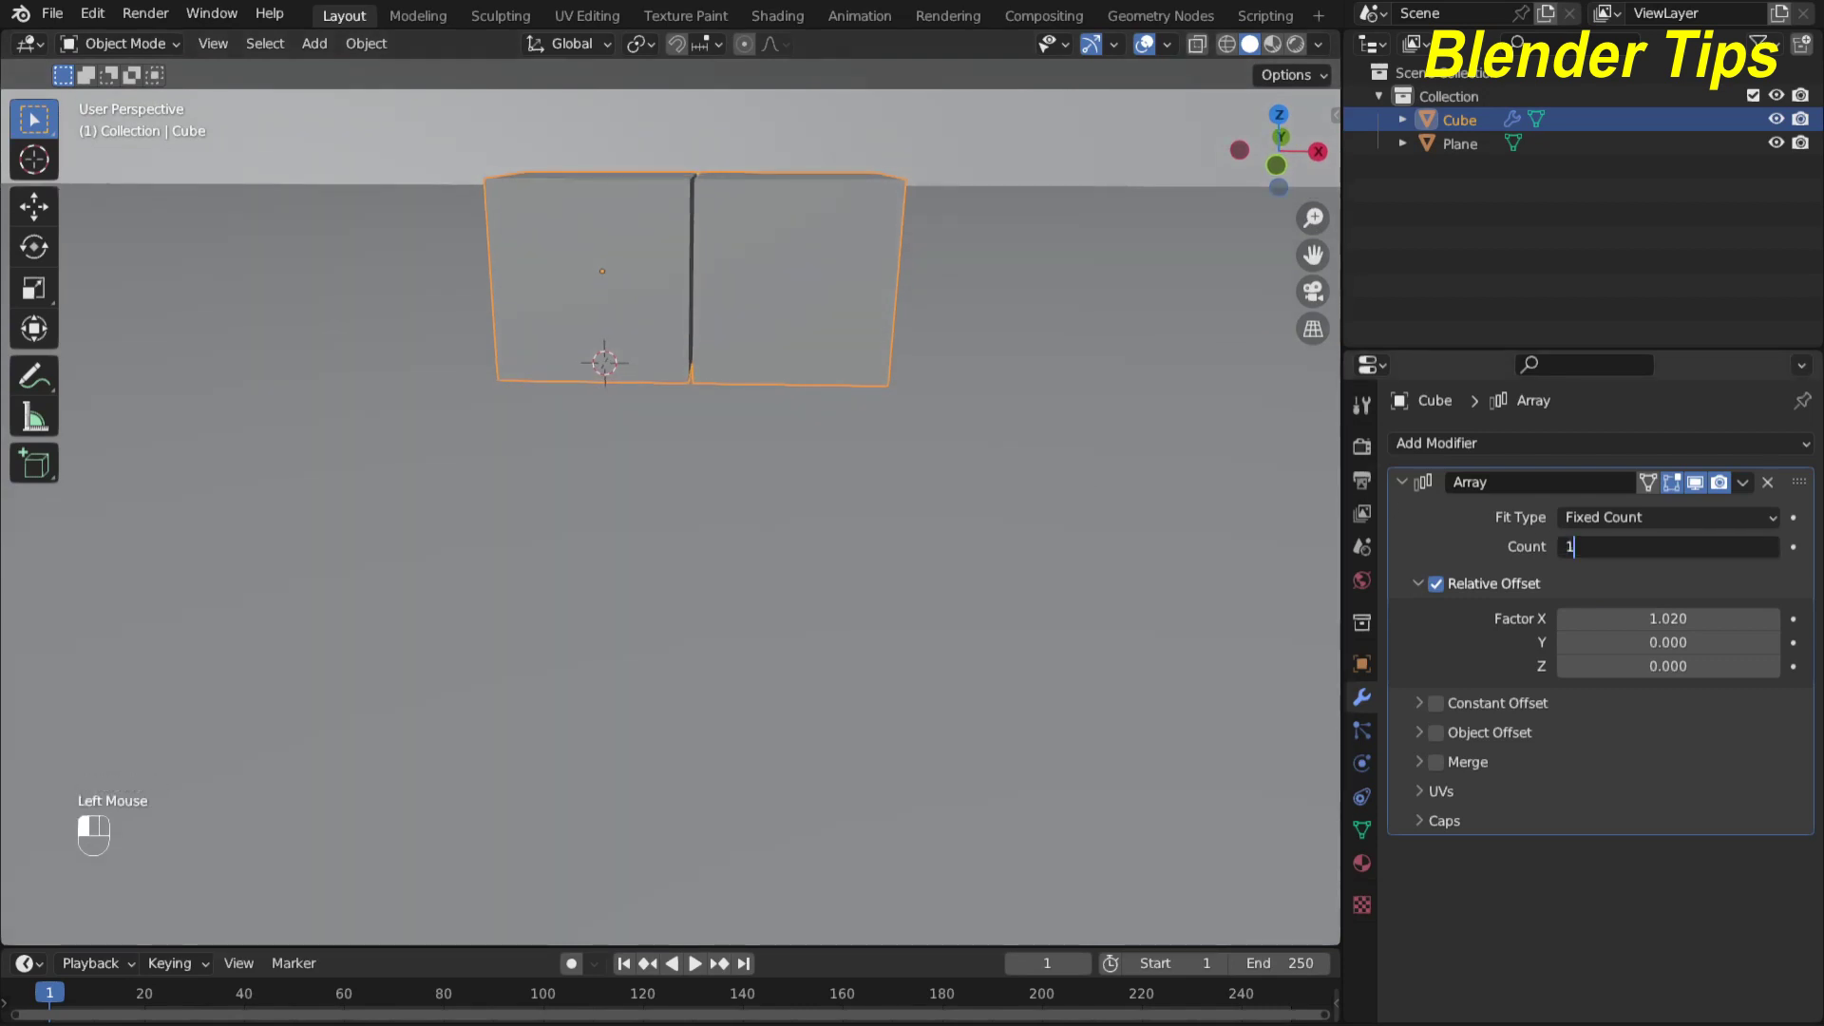
pyautogui.write('10')
pyautogui.press('Return')
pyautogui.scroll(-5, 625, 537)
pyautogui.moveTo(624, 538); pyautogui.dragTo(732, 619, button='middle')
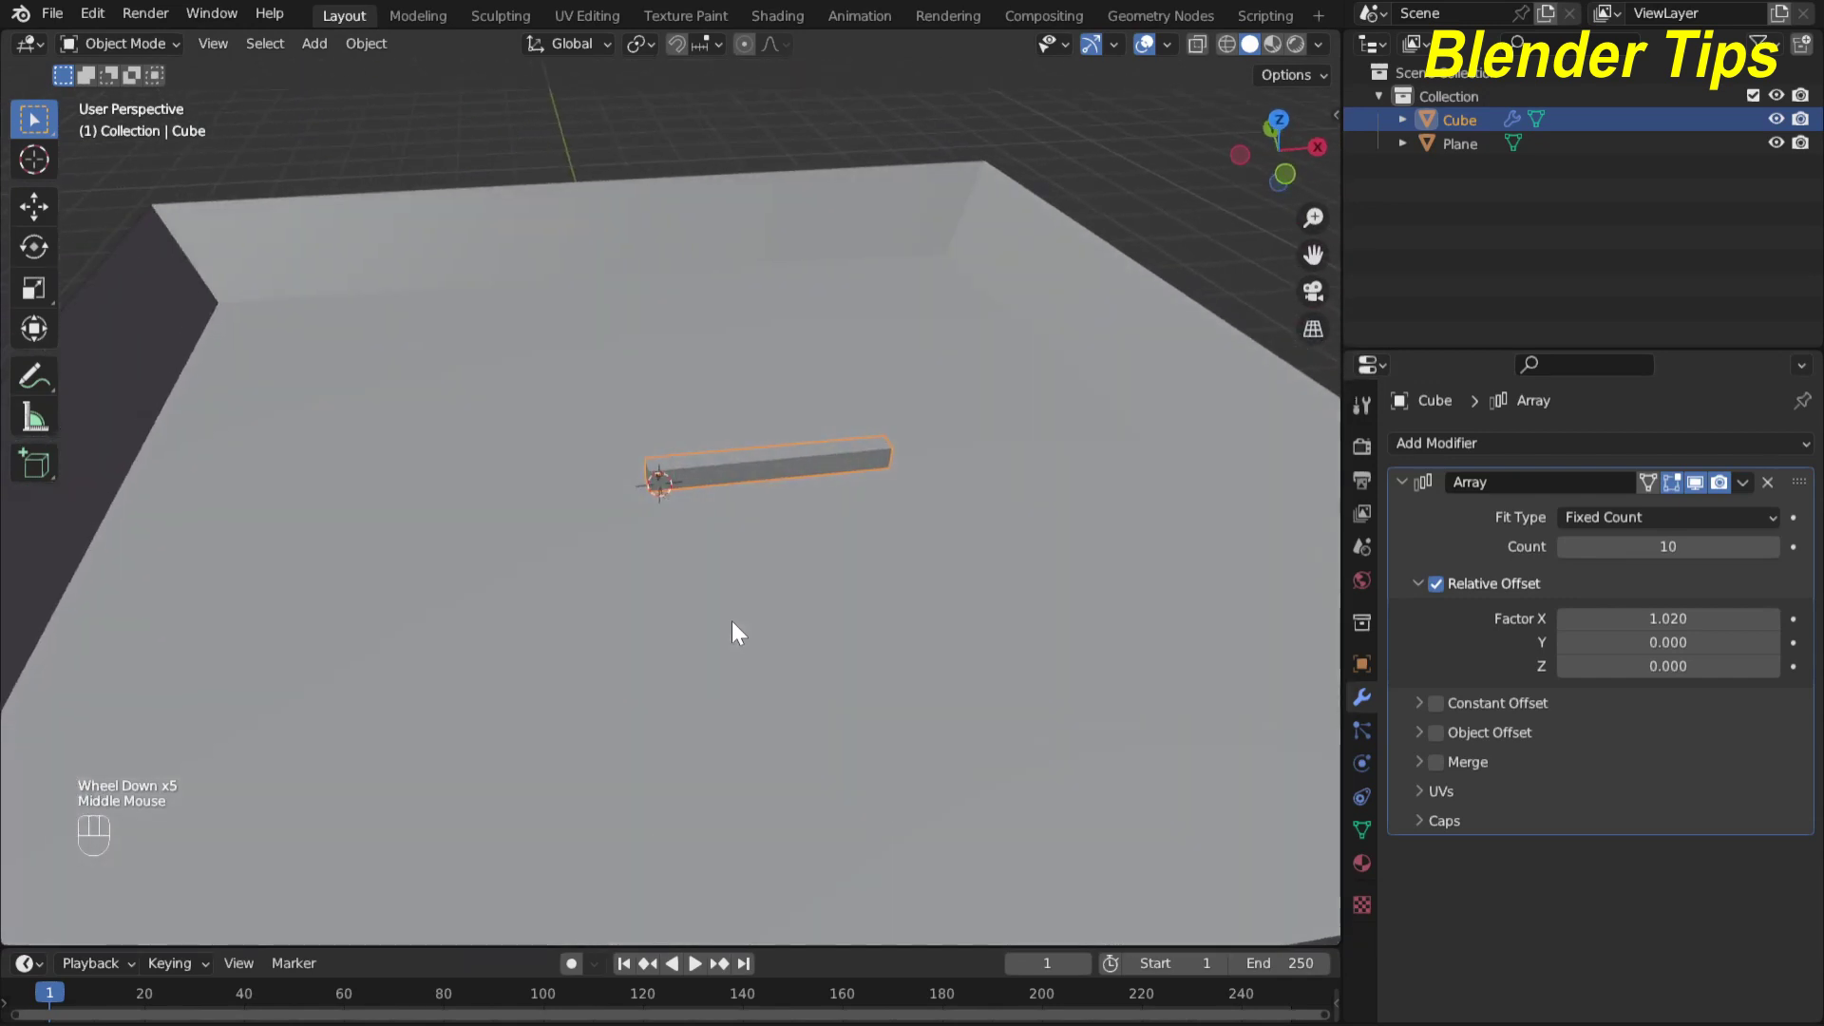
# Add a second Array modifier with count 10
pyautogui.click(1419, 442)
pyautogui.click(1332, 503)
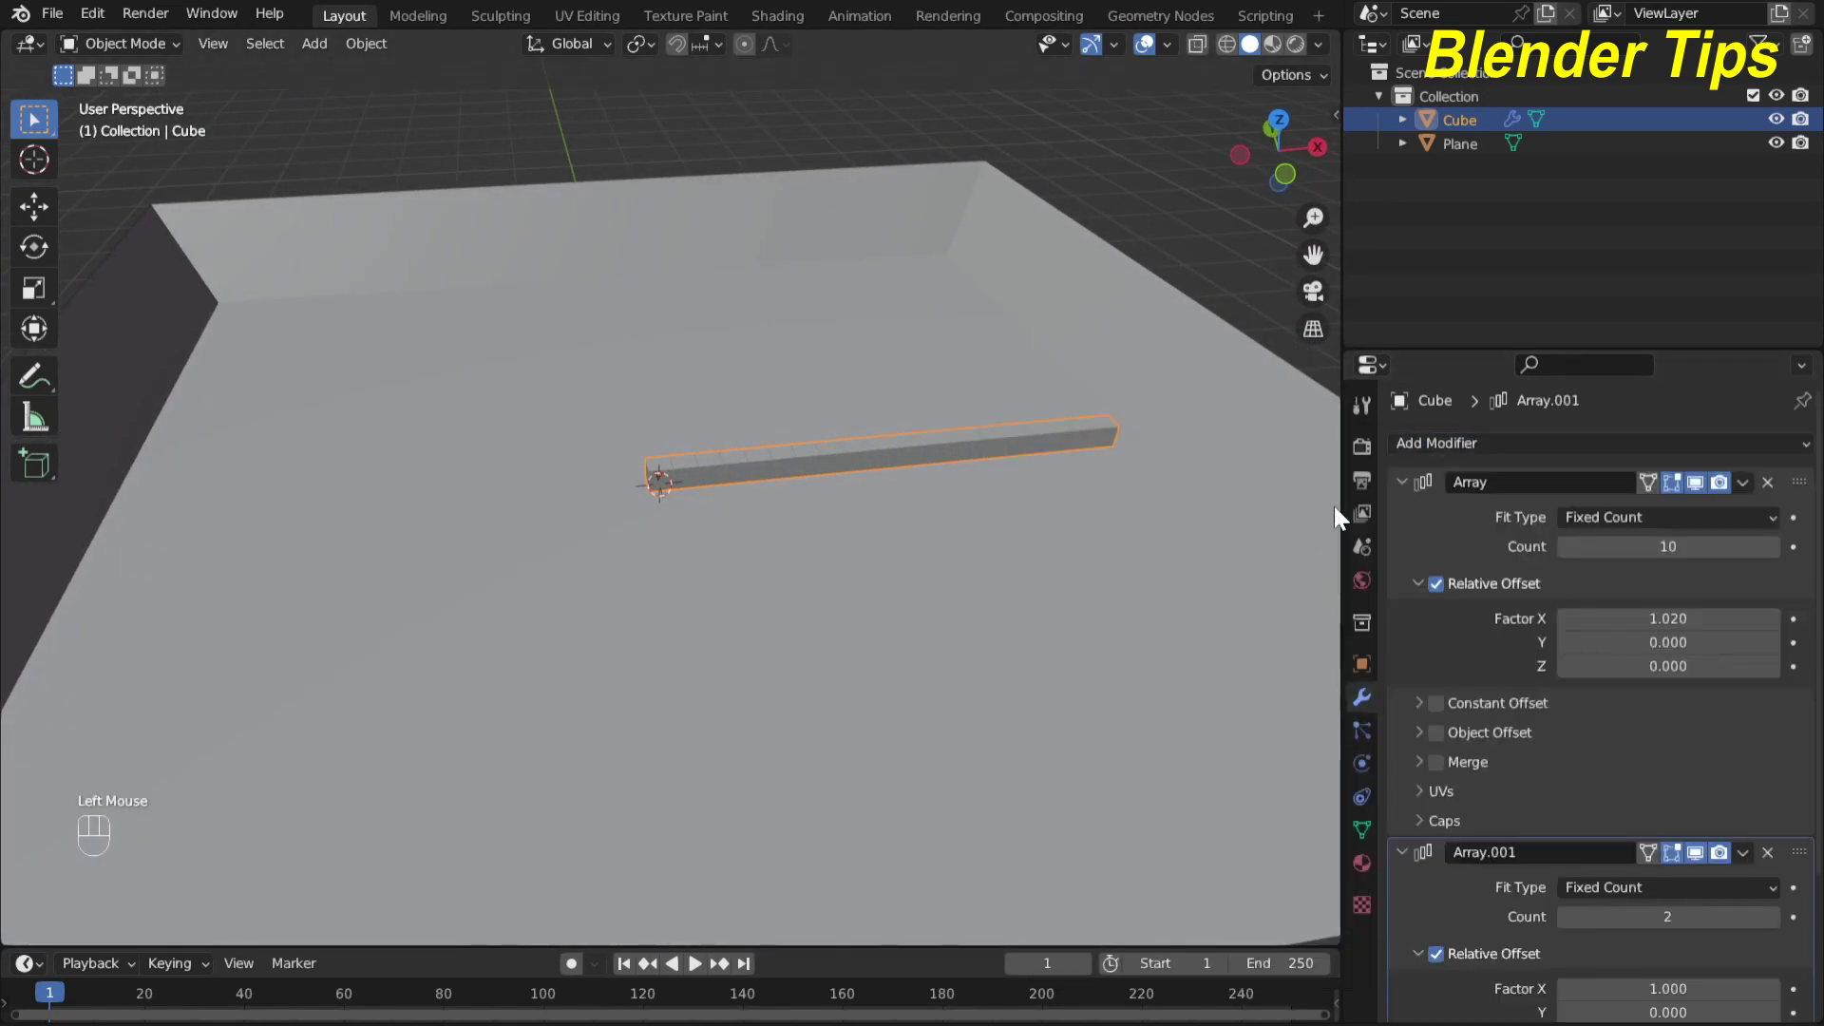
pyautogui.scroll(-3, 1627, 779)
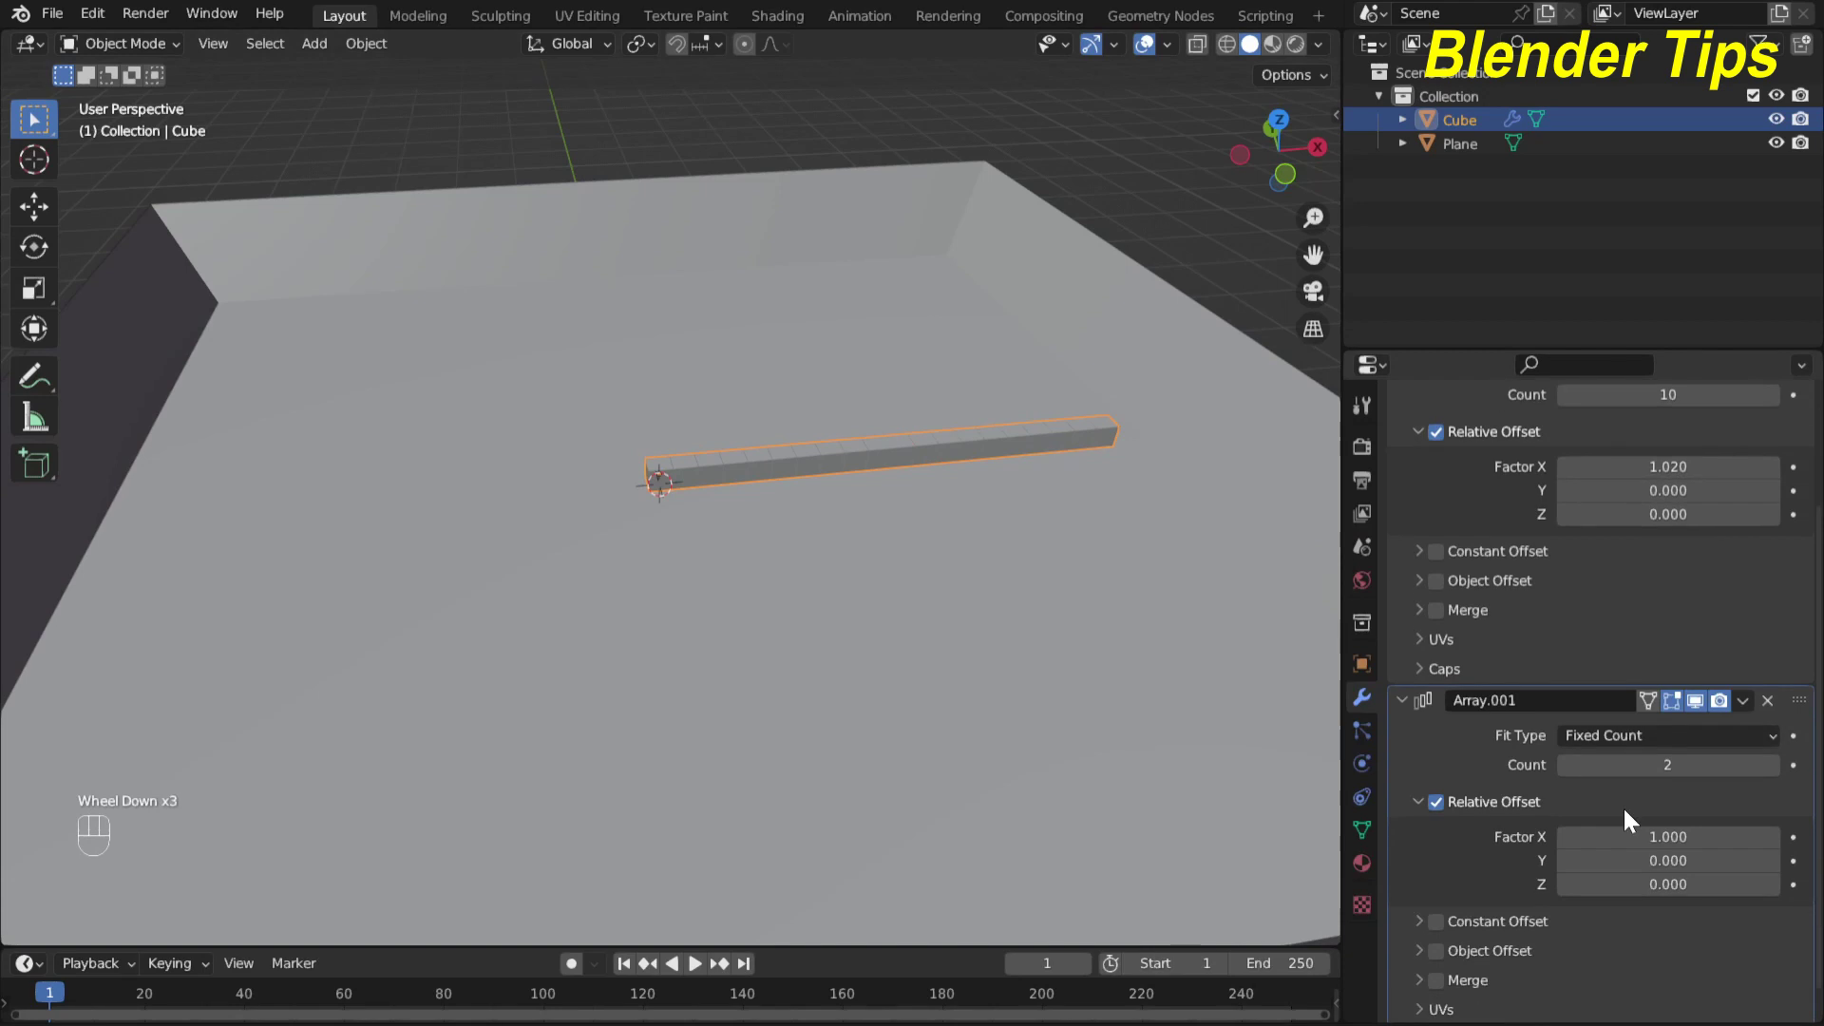
pyautogui.click(1653, 764)
pyautogui.write('10')
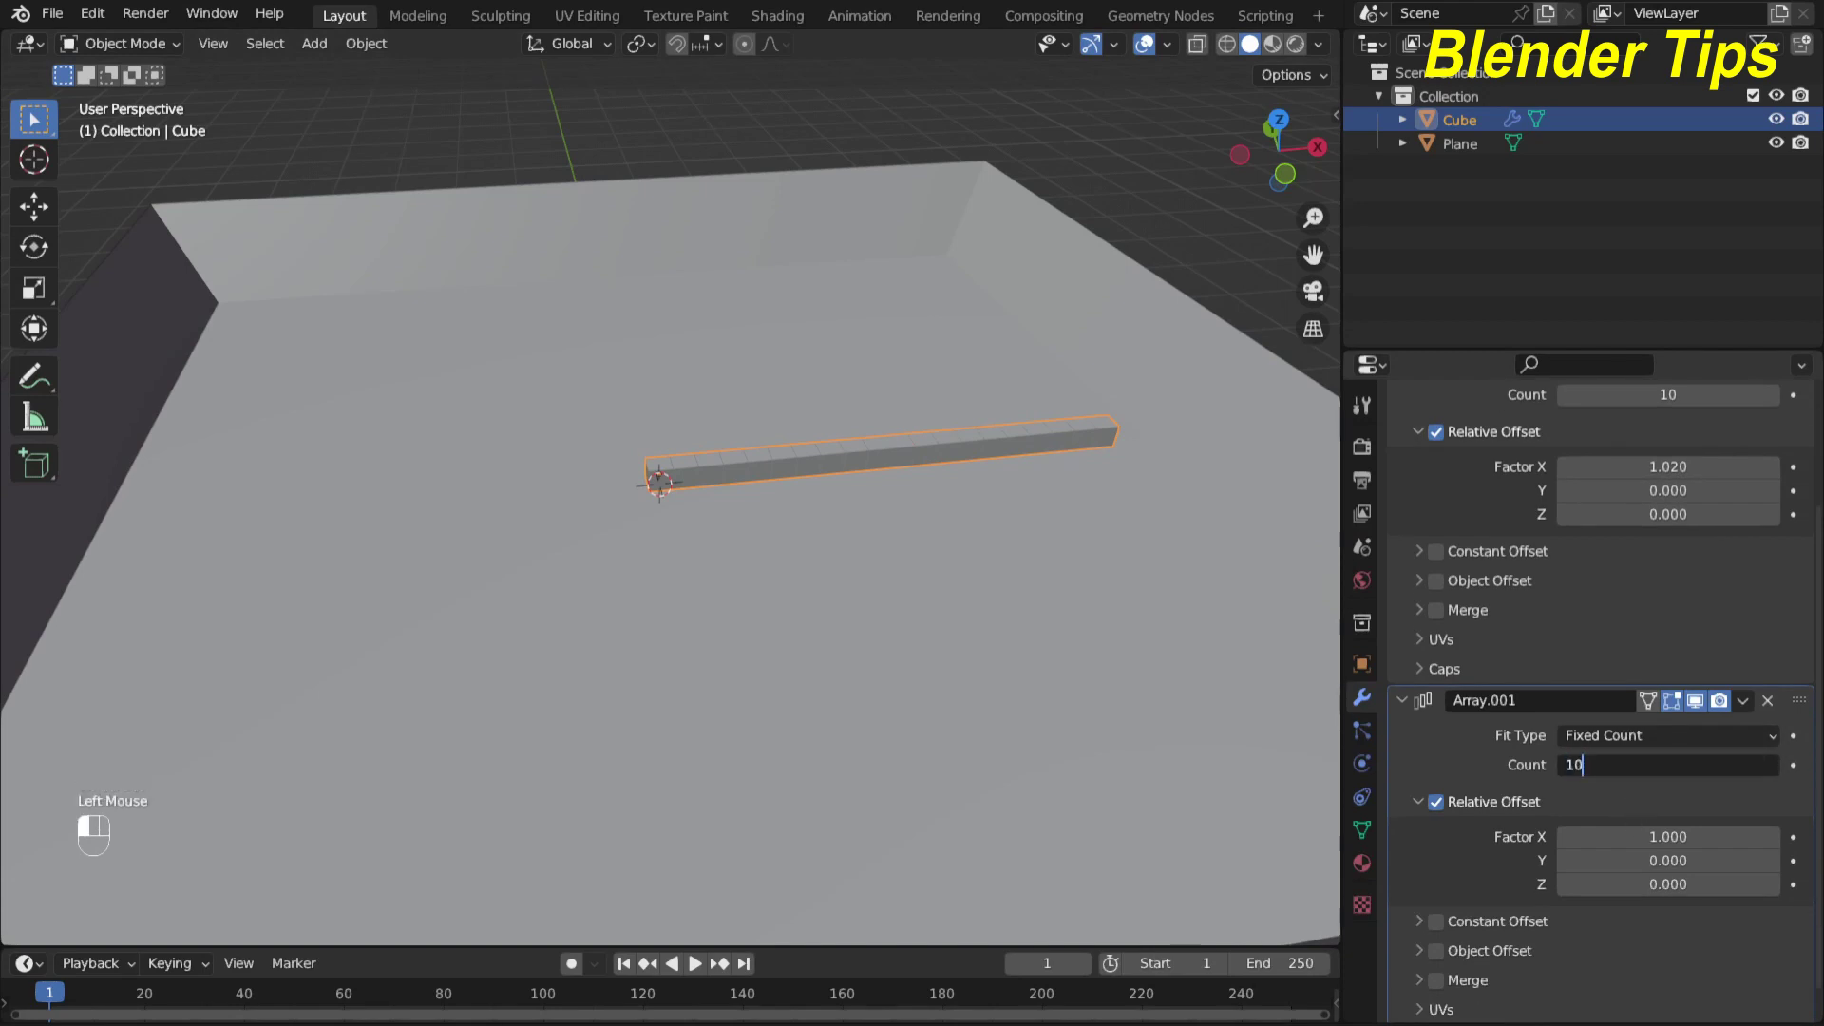
pyautogui.click(1462, 758)
# Set the second array's offsets to X 0 and Y 1.02, forming a square plate
pyautogui.click(1662, 837)
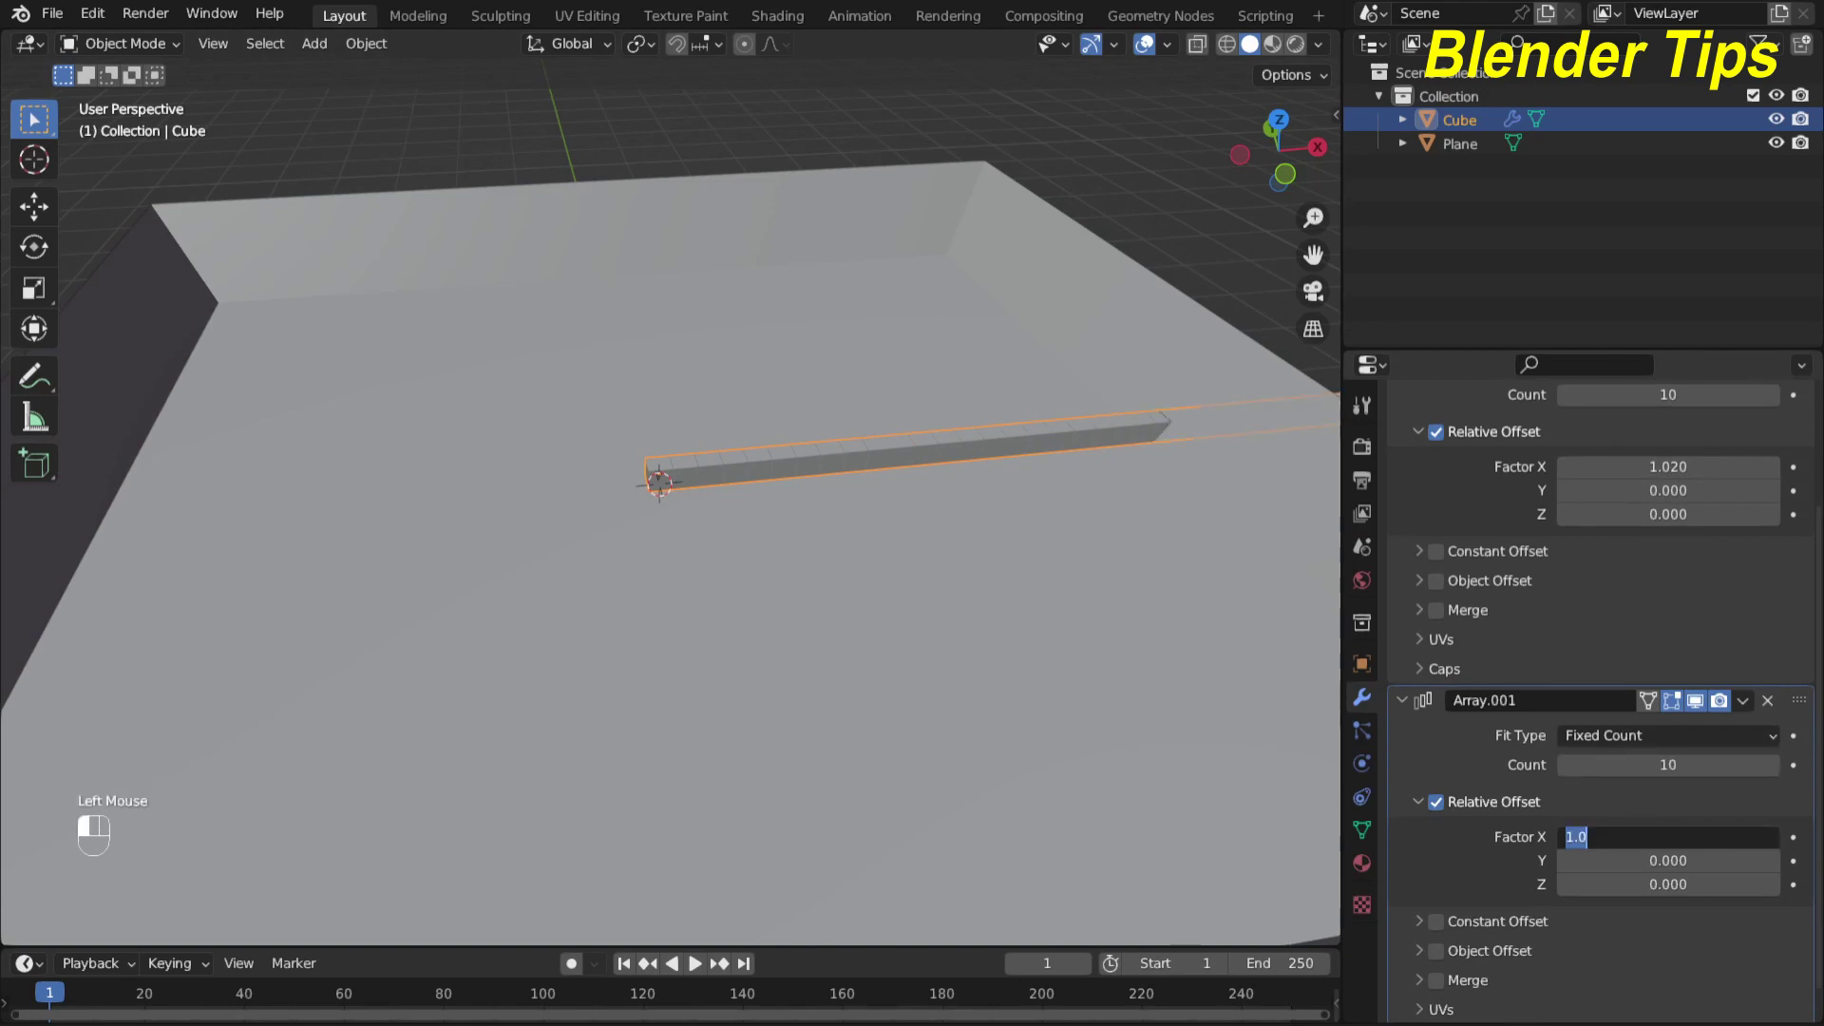
pyautogui.write('0')
pyautogui.press('Return')
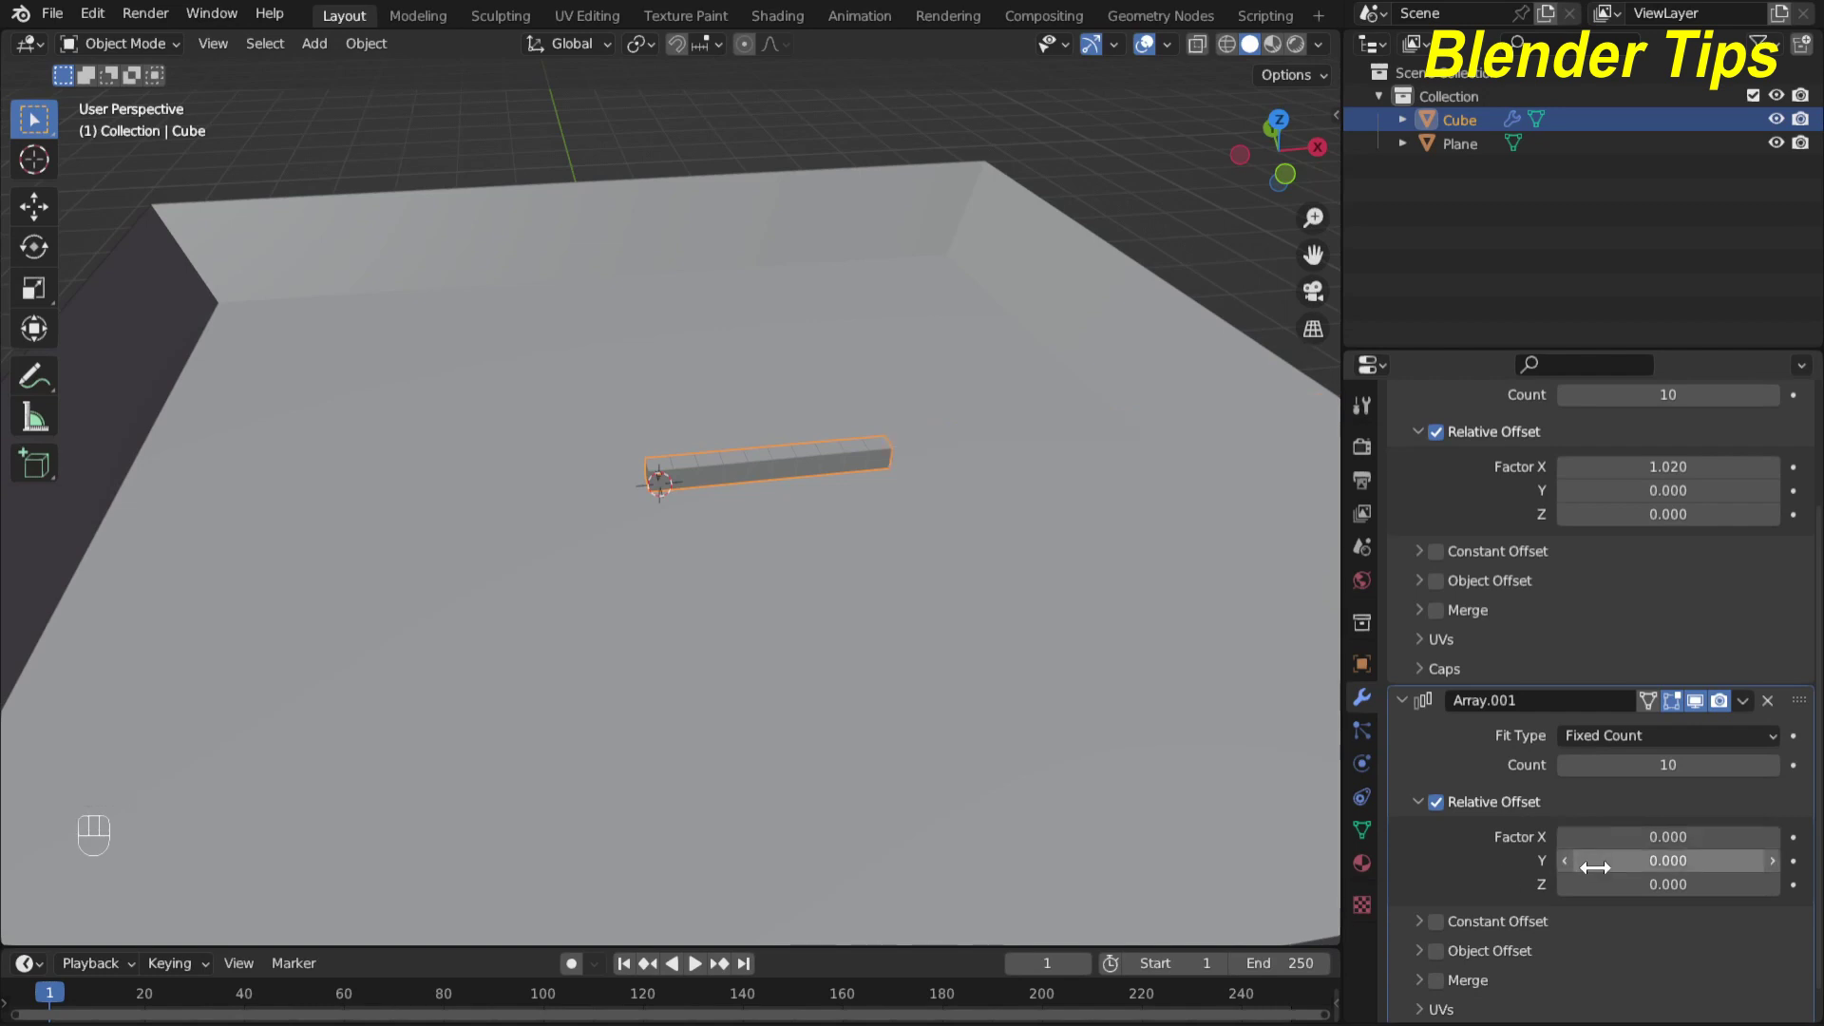
pyautogui.click(1619, 864)
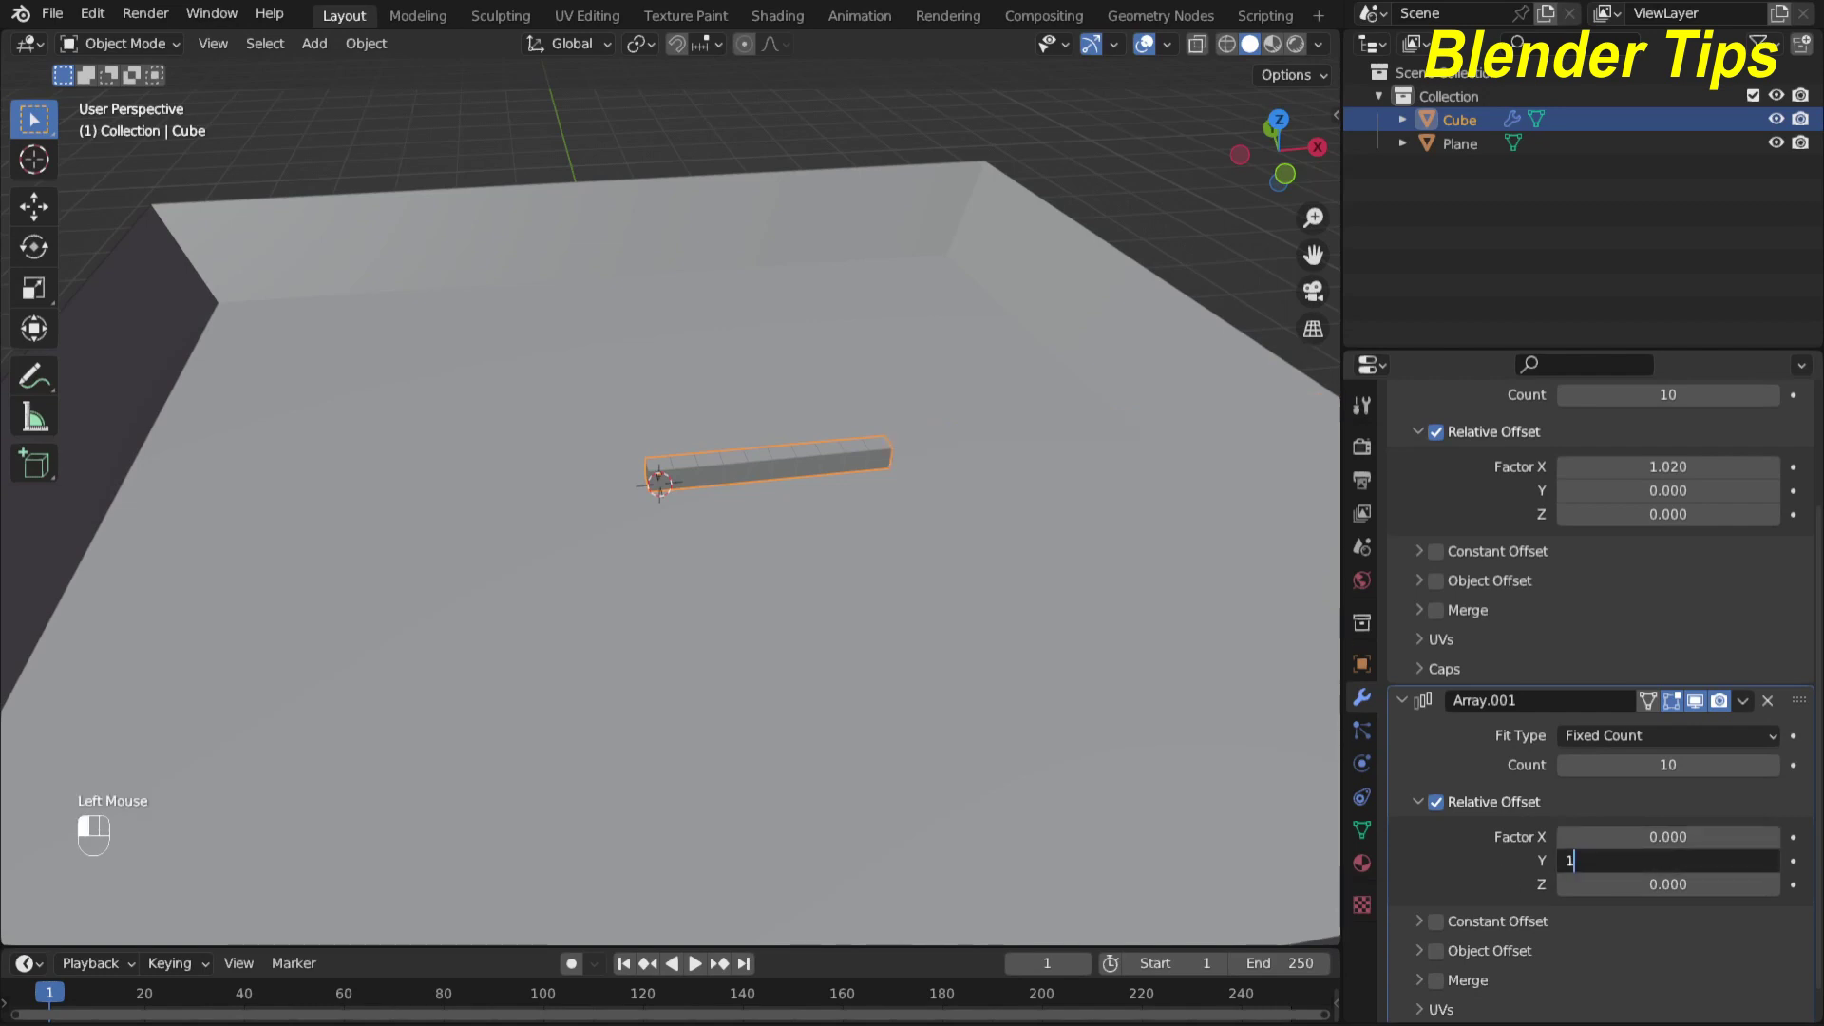
pyautogui.write('1.02')
pyautogui.press('Return')
pyautogui.scroll(-2, 919, 505)
pyautogui.moveTo(941, 542); pyautogui.dragTo(912, 465, button='middle')
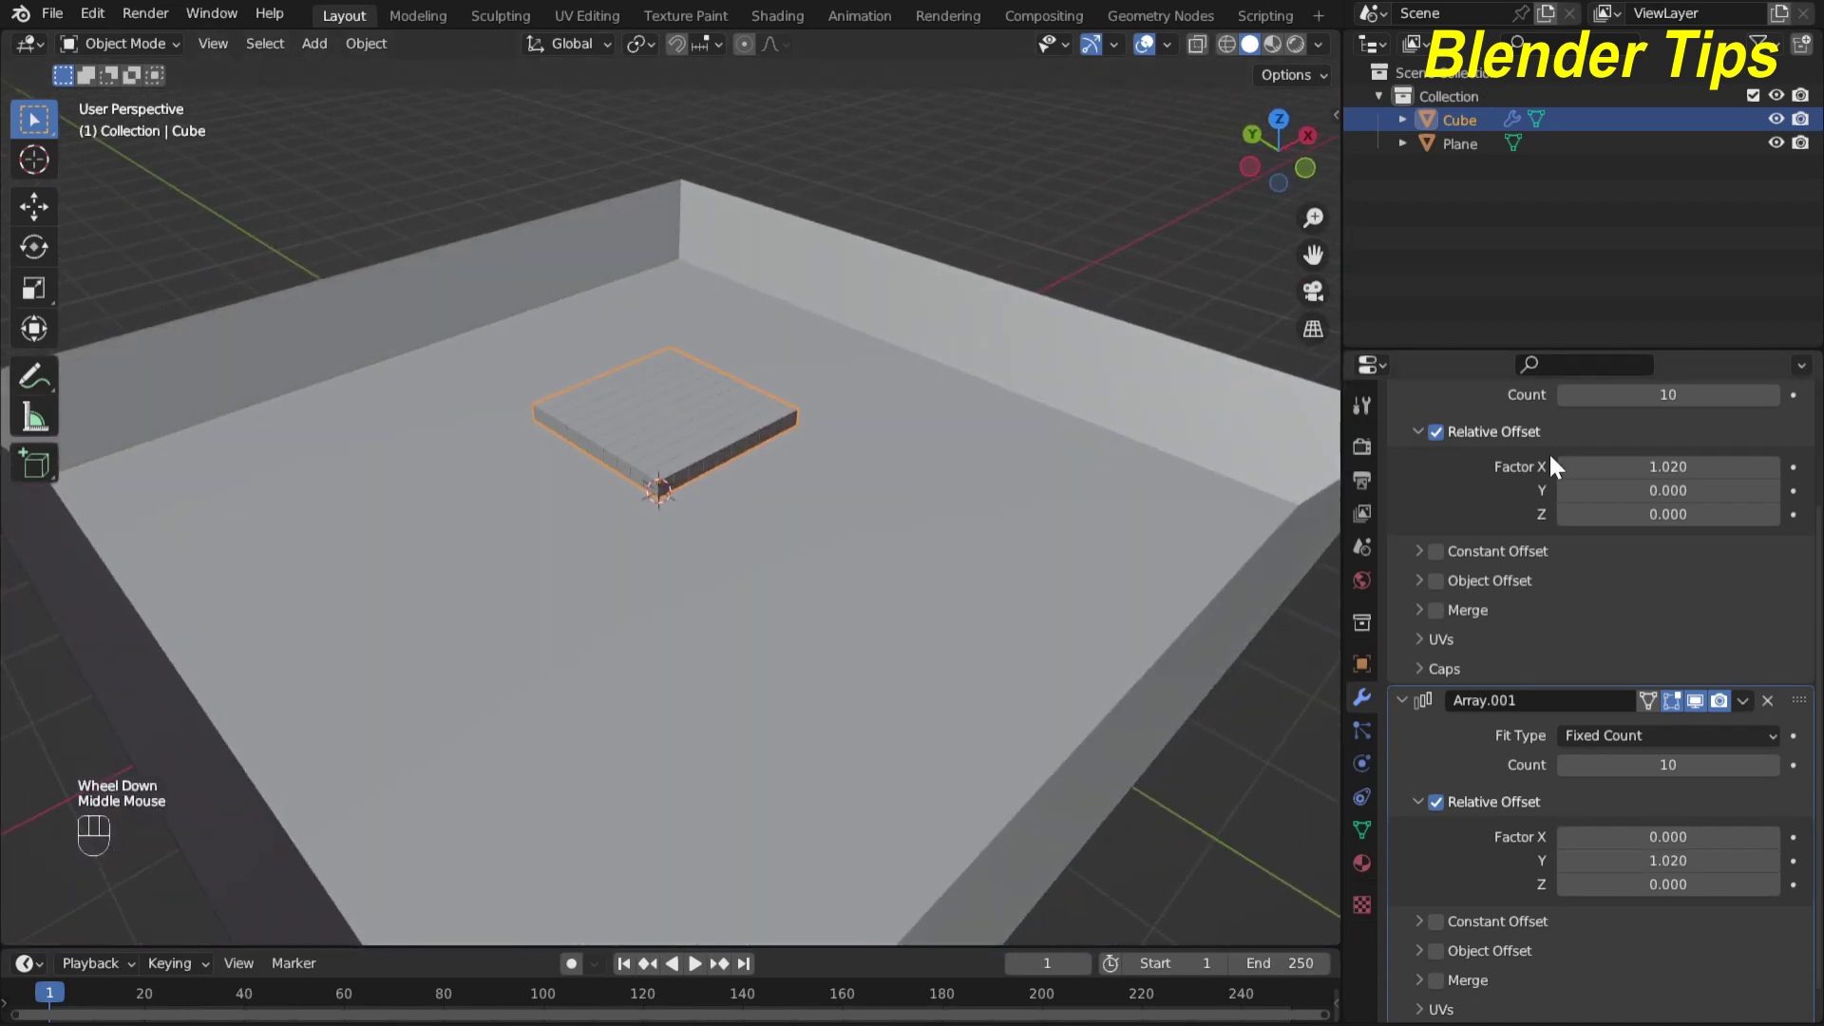
pyautogui.scroll(3, 1549, 465)
# Add a third Array modifier with count 10
pyautogui.click(1478, 443)
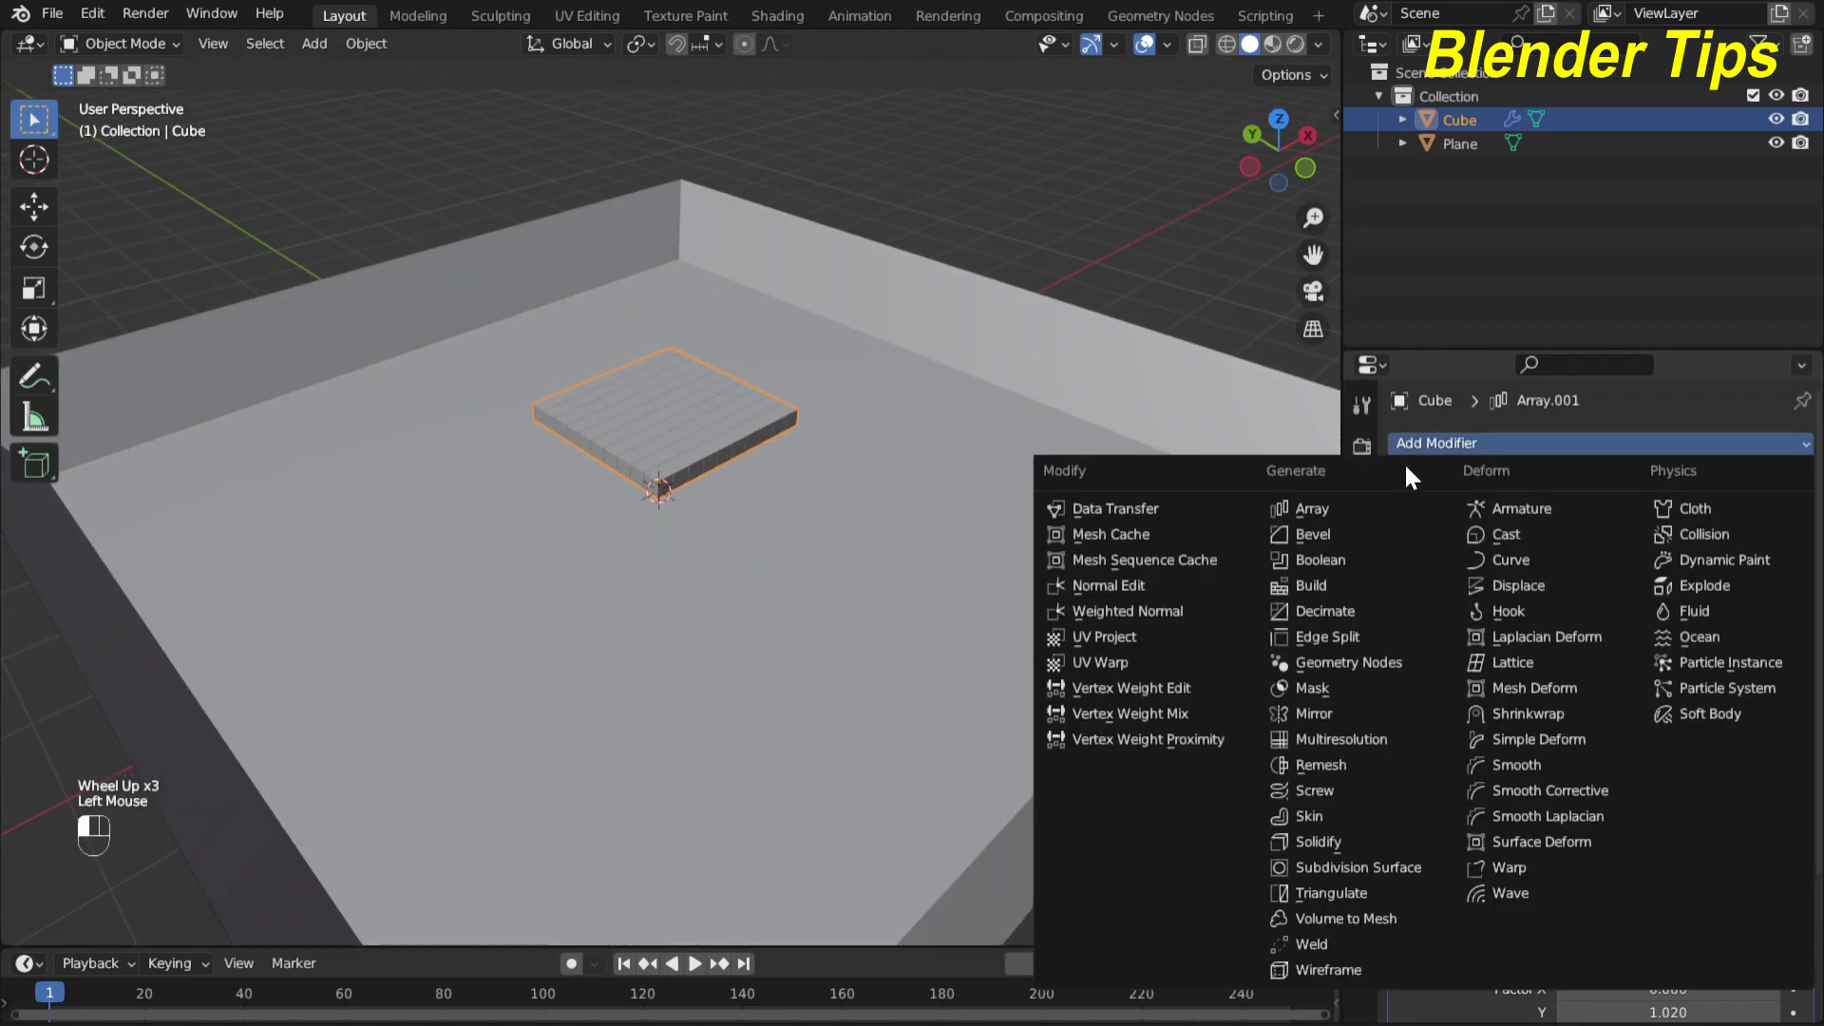
pyautogui.click(1337, 504)
pyautogui.scroll(-8, 1581, 654)
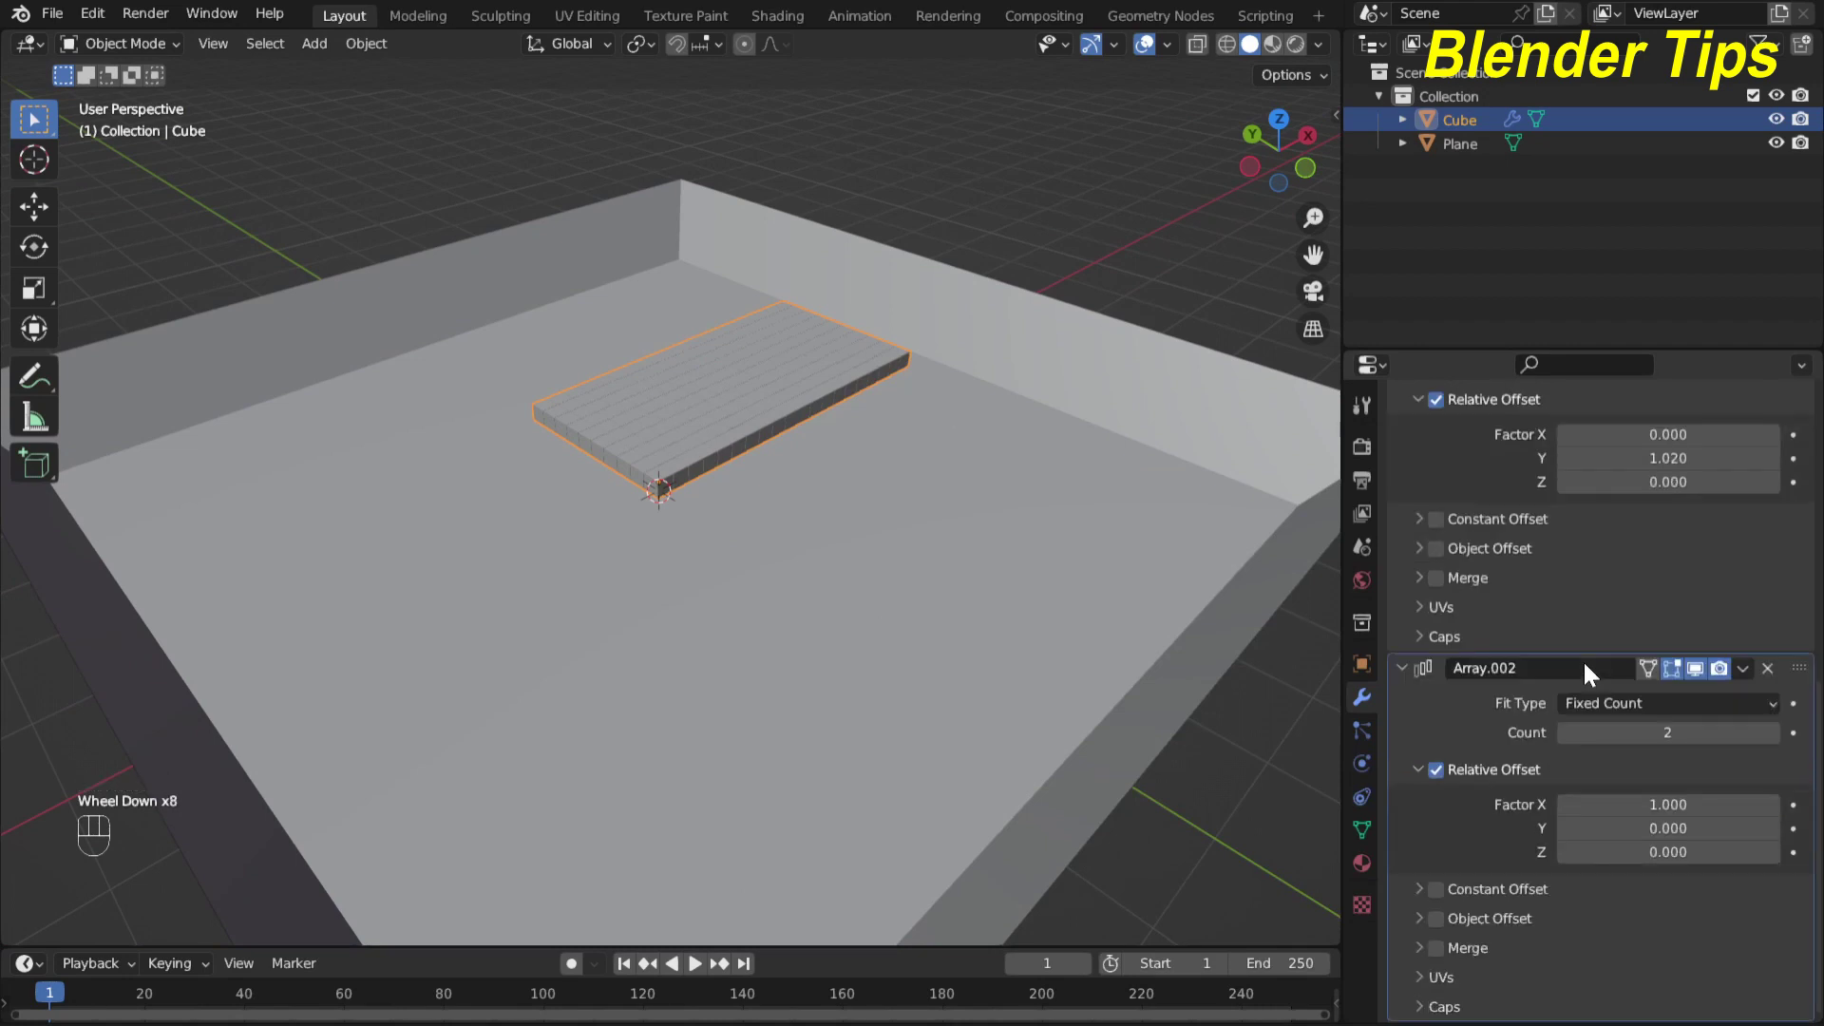
pyautogui.click(1634, 732)
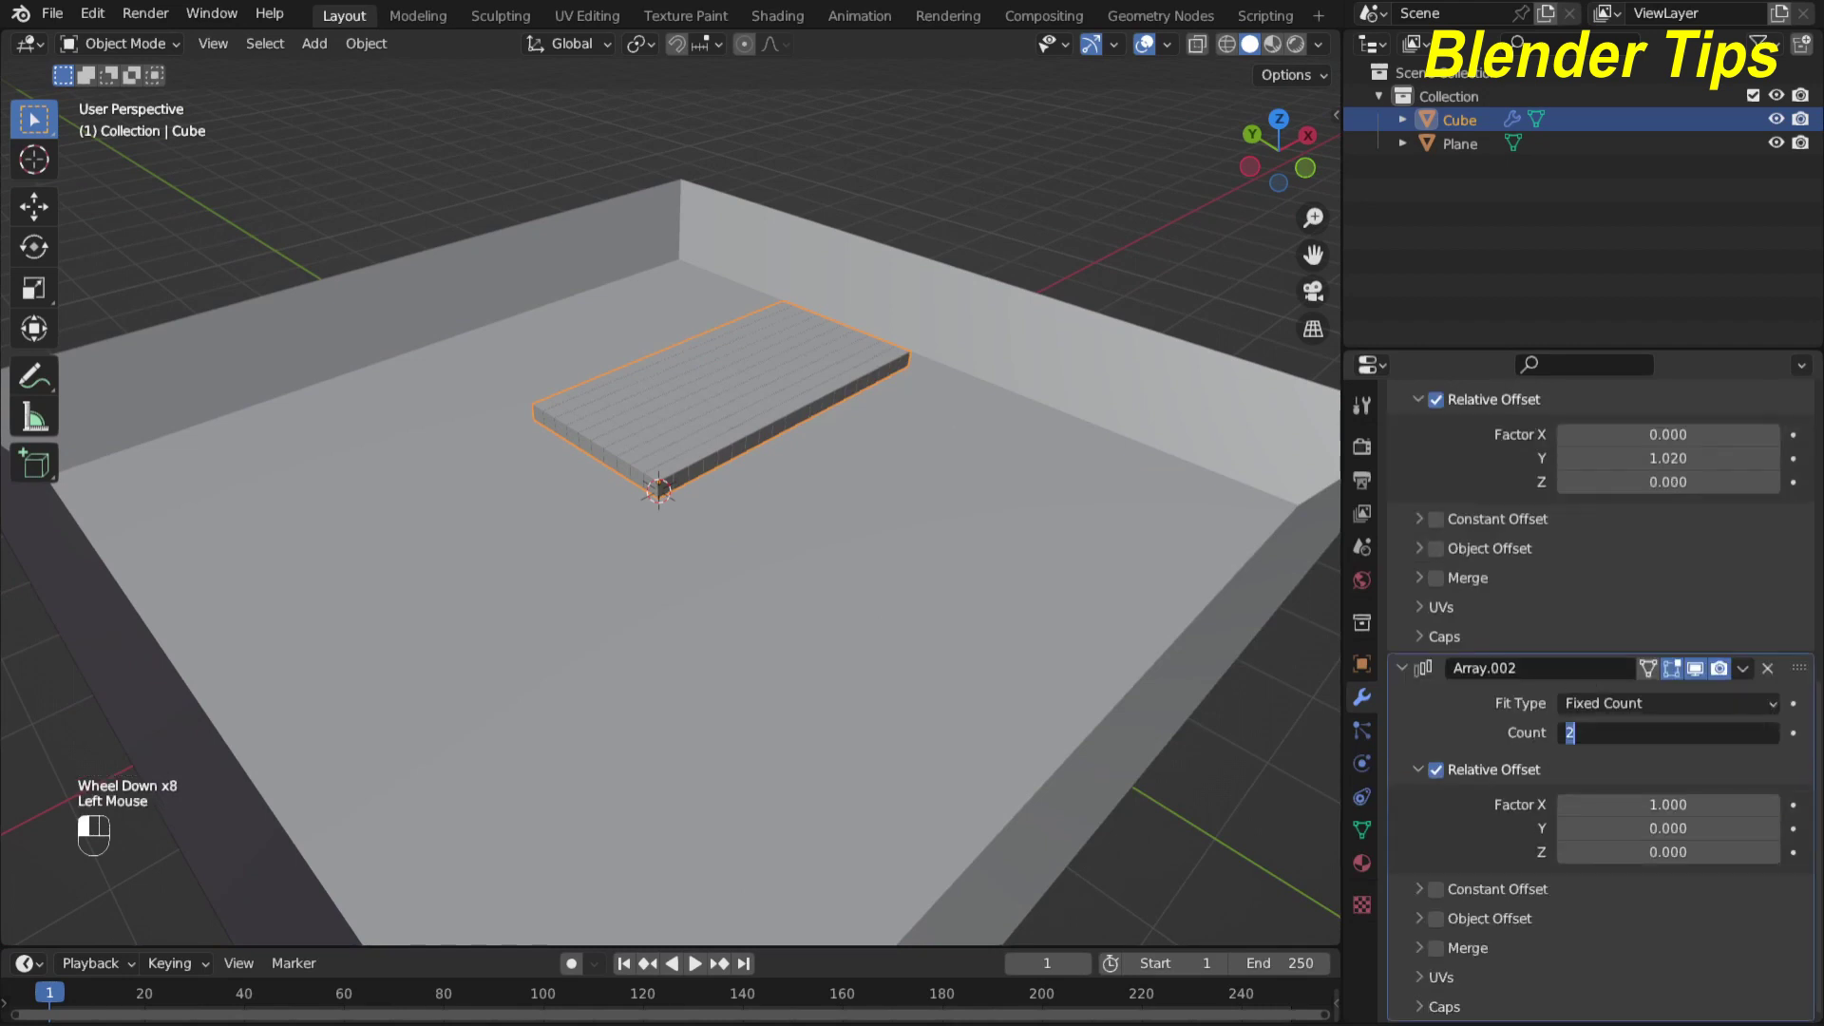
pyautogui.write('10')
pyautogui.press('Return')
# Set the third array's offsets to X 0 and Z 1.02, stacking plates into a block
pyautogui.click(1615, 805)
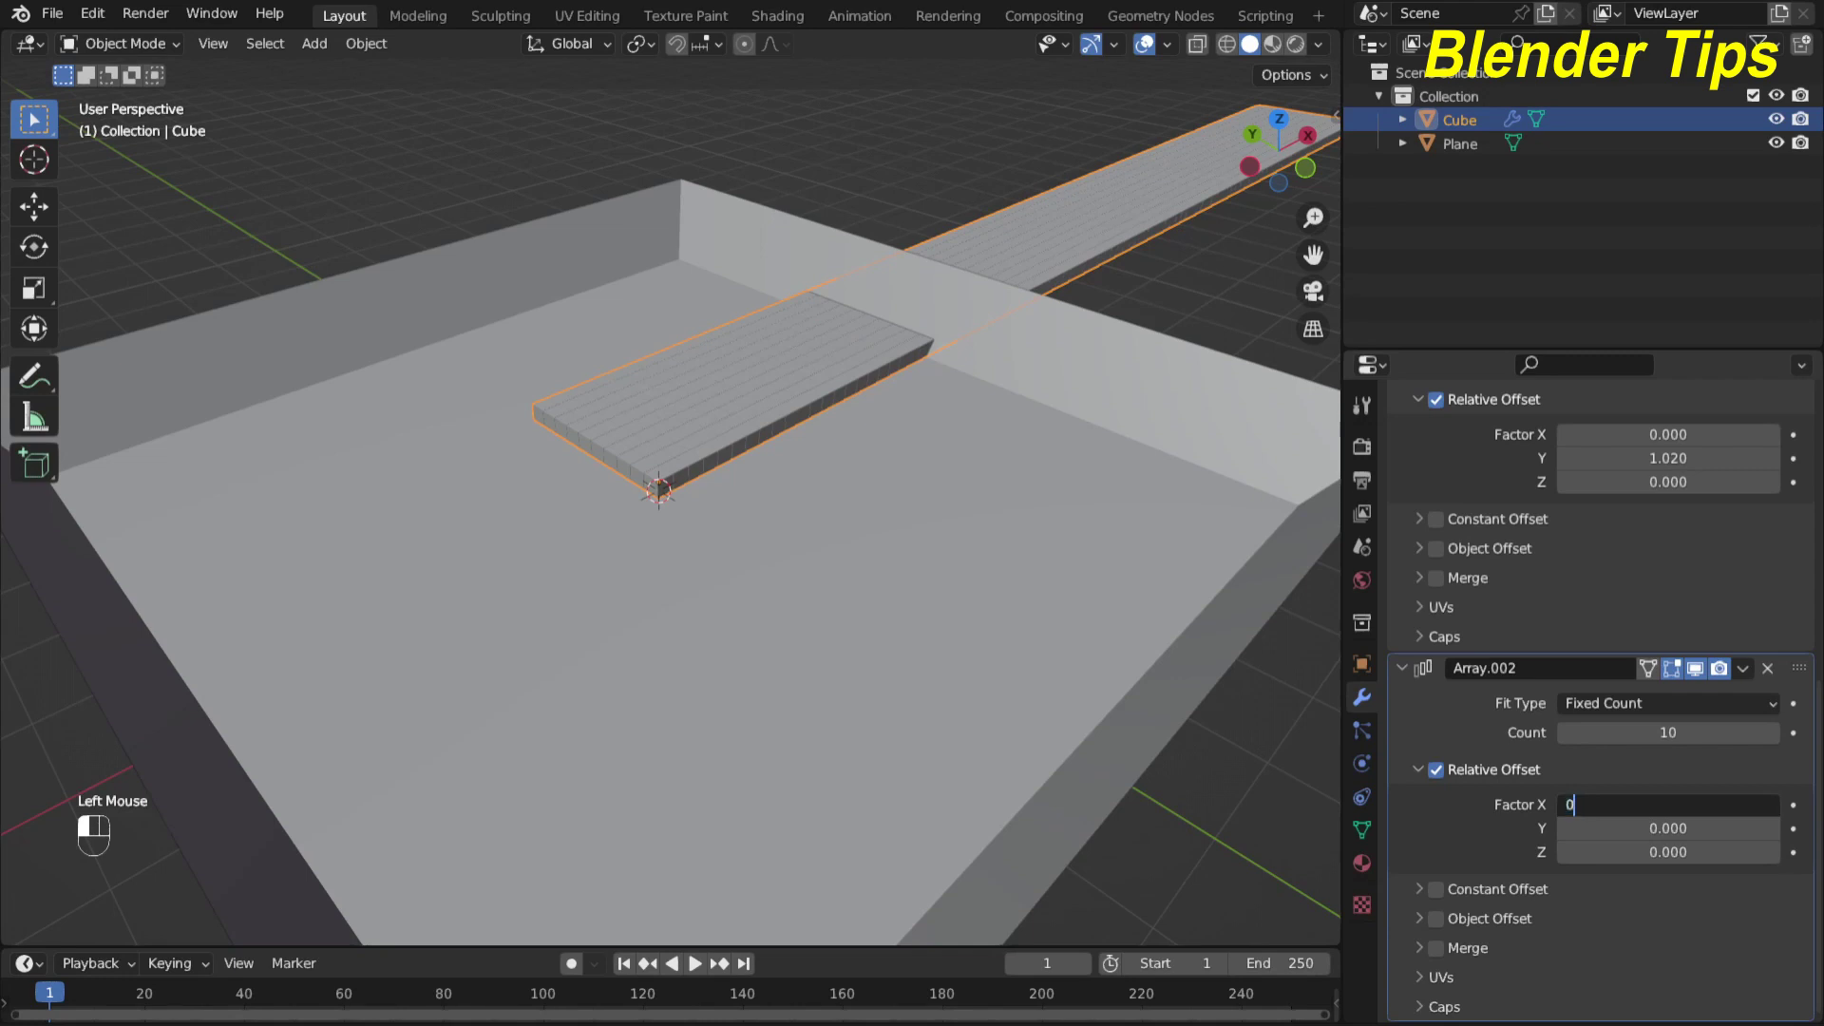
pyautogui.write('0')
pyautogui.press('Return')
pyautogui.click(1612, 855)
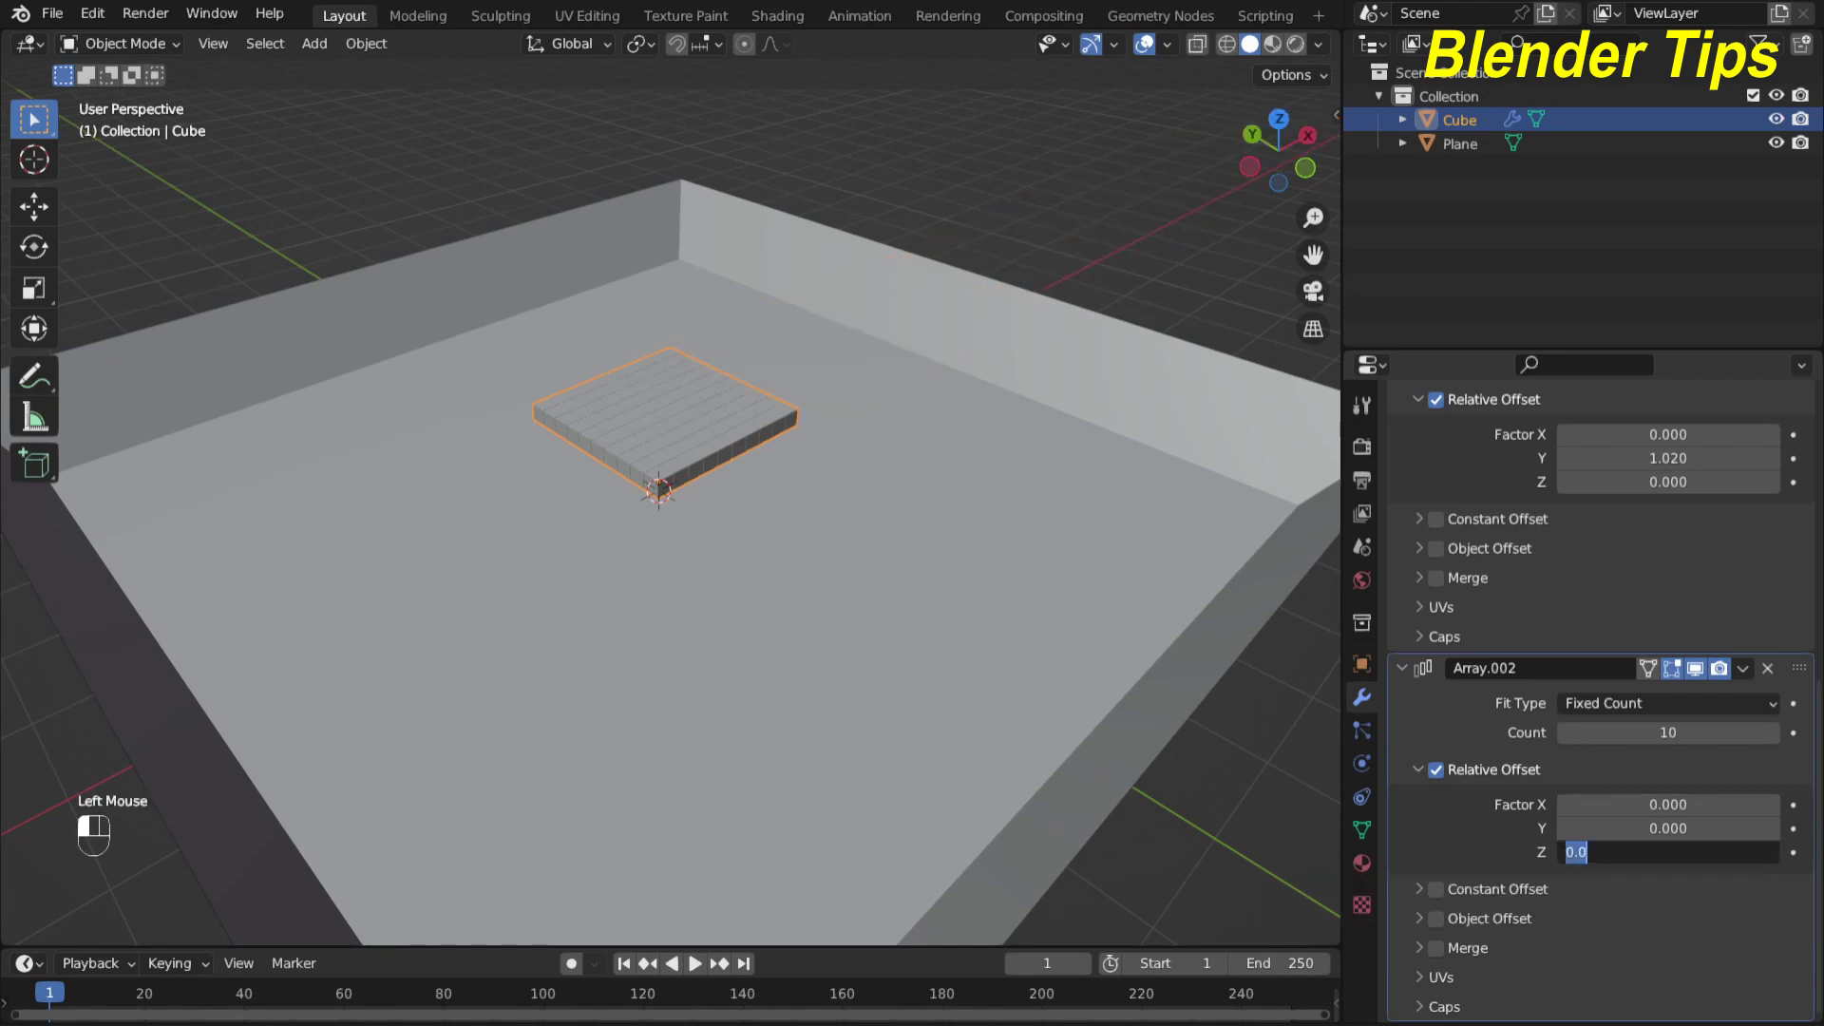
pyautogui.write('1.02')
pyautogui.press('Return')
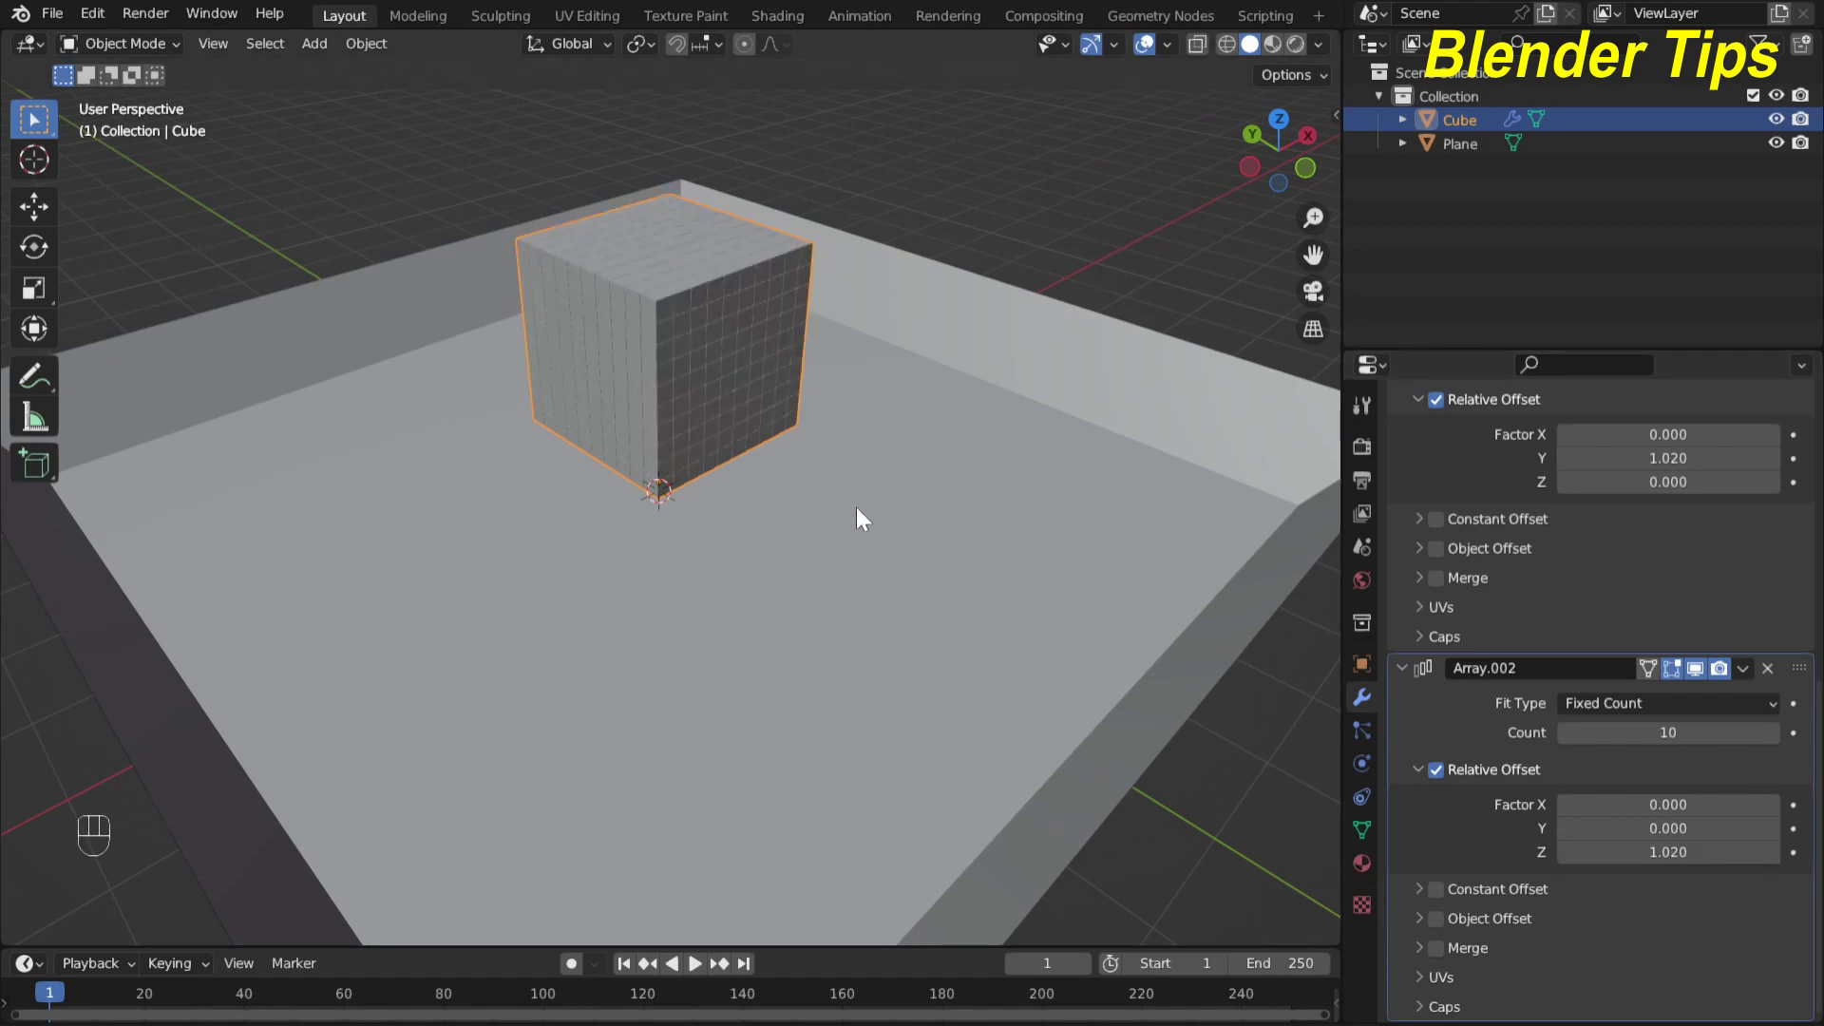
pyautogui.scroll(-2, 857, 508)
pyautogui.moveTo(857, 508); pyautogui.dragTo(1036, 418, button='middle')
pyautogui.scroll(2, 904, 435)
pyautogui.scroll(-2, 904, 435)
pyautogui.moveTo(904, 435); pyautogui.dragTo(776, 537, button='middle')
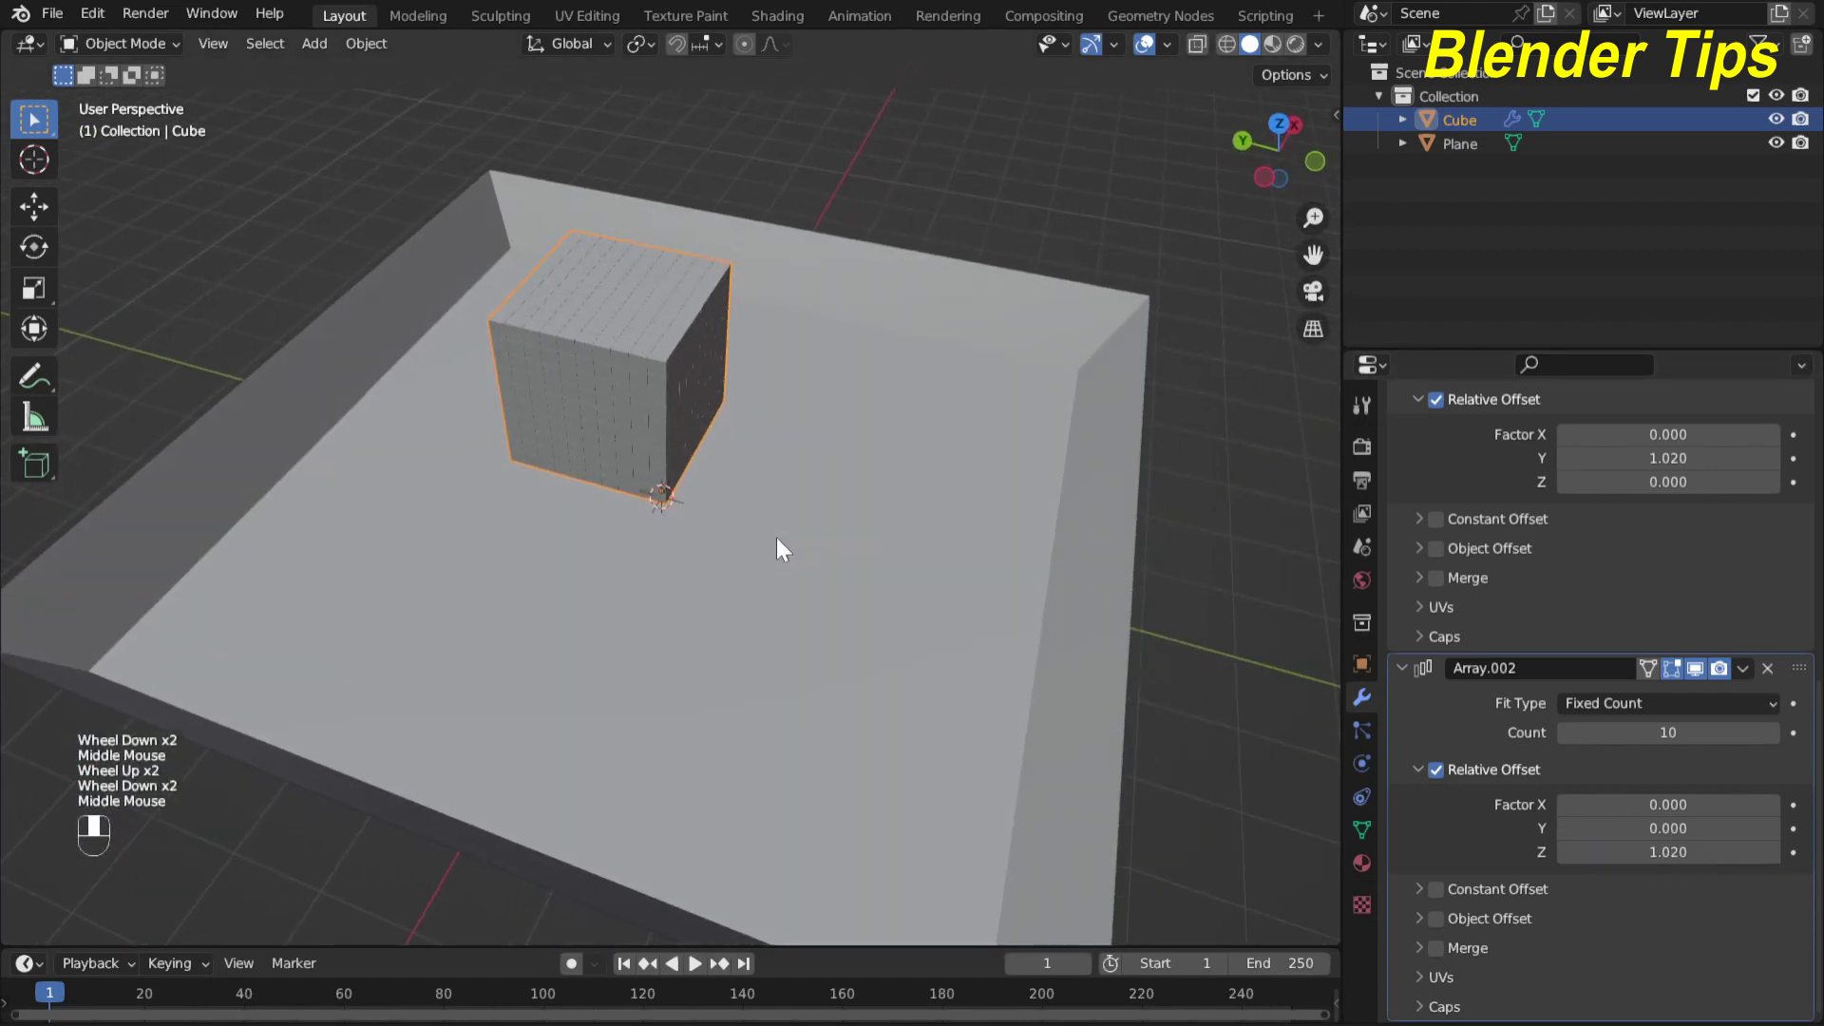
# From the top view, move the cube block into place inside the tray
pyautogui.press('KP_7')
pyautogui.scroll(3, 788, 498)
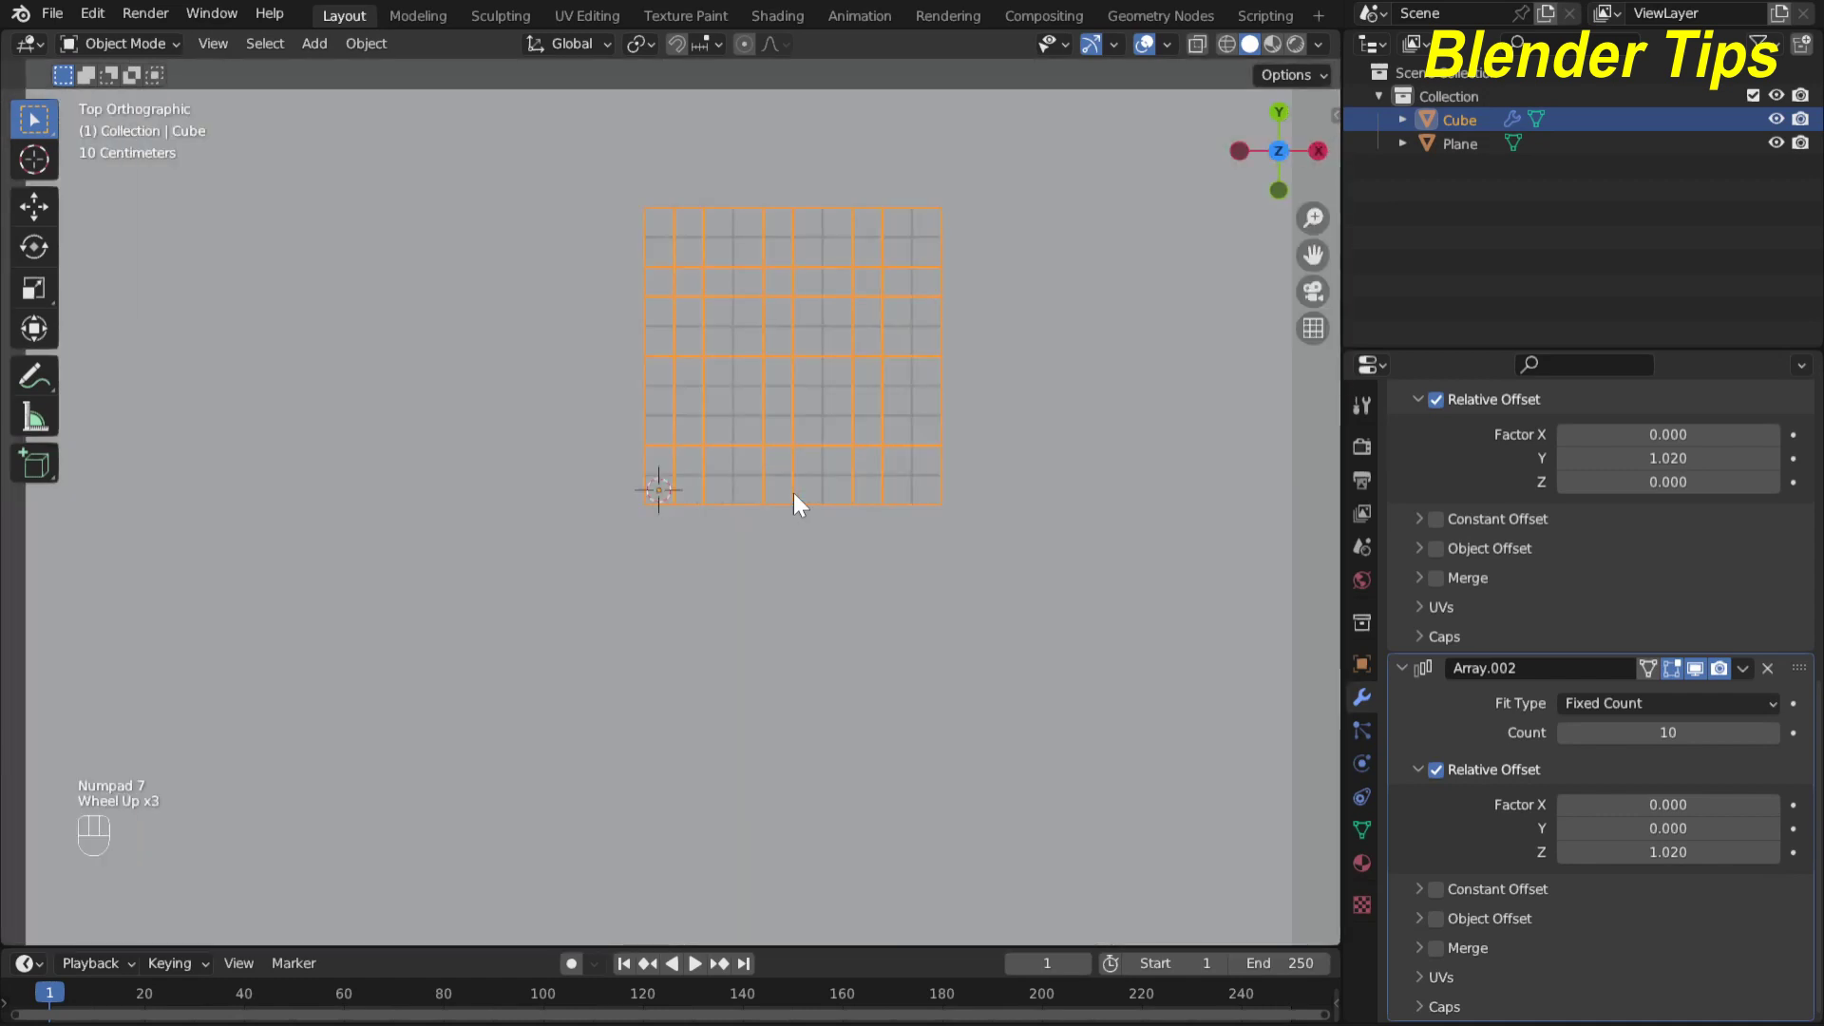
pyautogui.scroll(-1, 794, 492)
pyautogui.scroll(2, 794, 493)
pyautogui.scroll(-1, 794, 492)
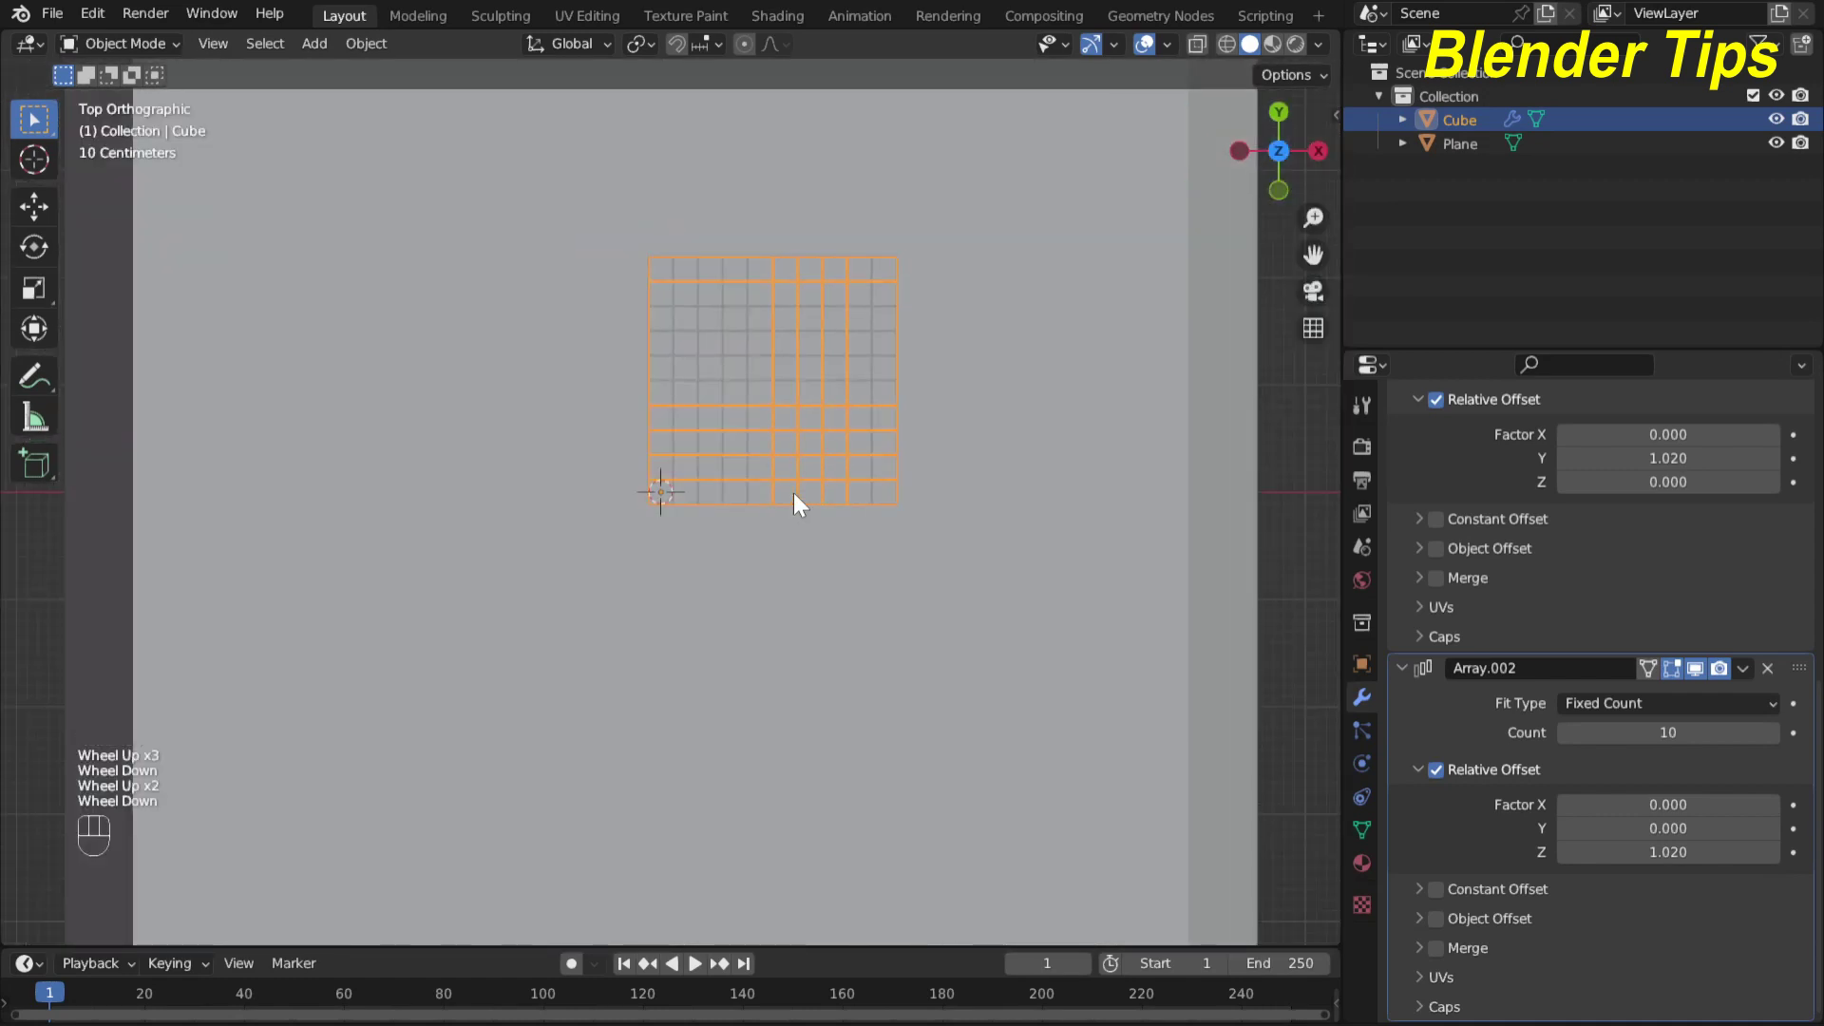
pyautogui.press('g')
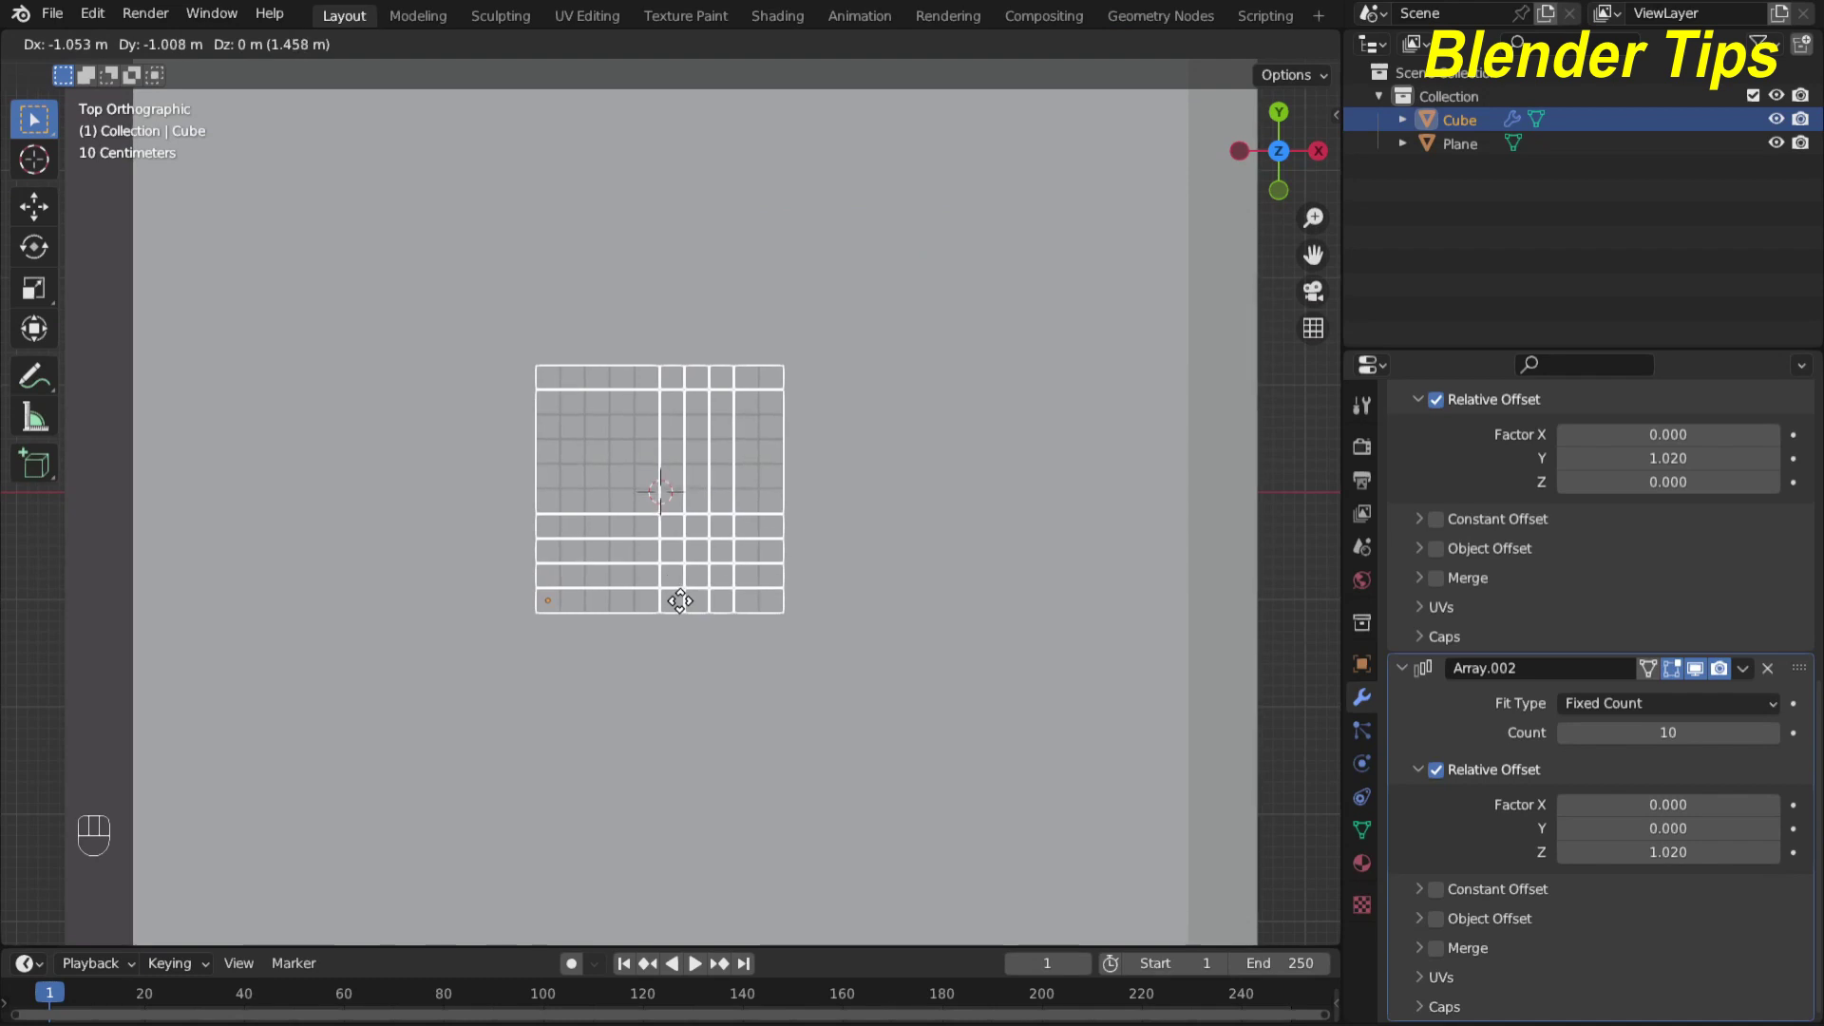
pyautogui.click(680, 602)
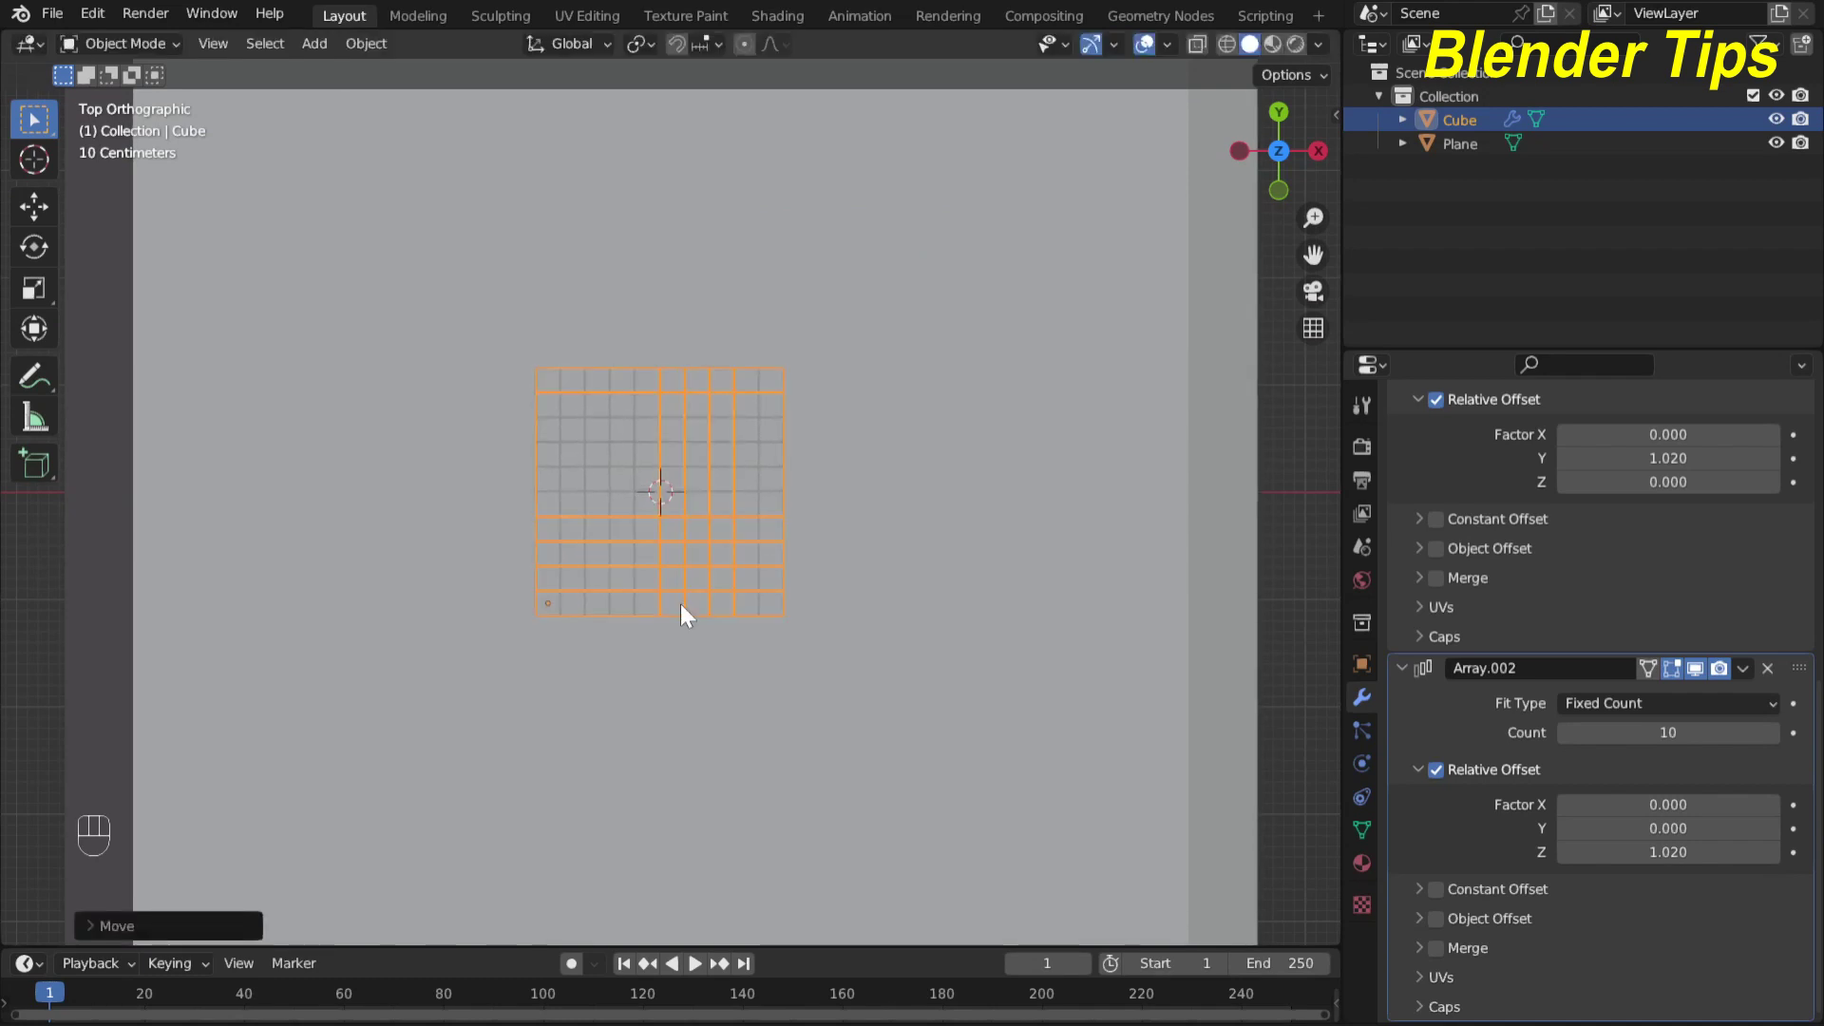
pyautogui.scroll(-2, 676, 659)
pyautogui.moveTo(674, 657); pyautogui.dragTo(813, 529, button='middle')
pyautogui.scroll(3, 835, 436)
pyautogui.scroll(-3, 833, 432)
# Open the cube's name with F2 and close it, leaving the name unchanged
pyautogui.press('F2')
pyautogui.press('End')
pyautogui.press('Return')
pyautogui.scroll(2, 897, 510)
pyautogui.scroll(-2, 897, 510)
pyautogui.scroll(1, 813, 528)
pyautogui.scroll(-2, 813, 528)
pyautogui.scroll(2, 813, 528)
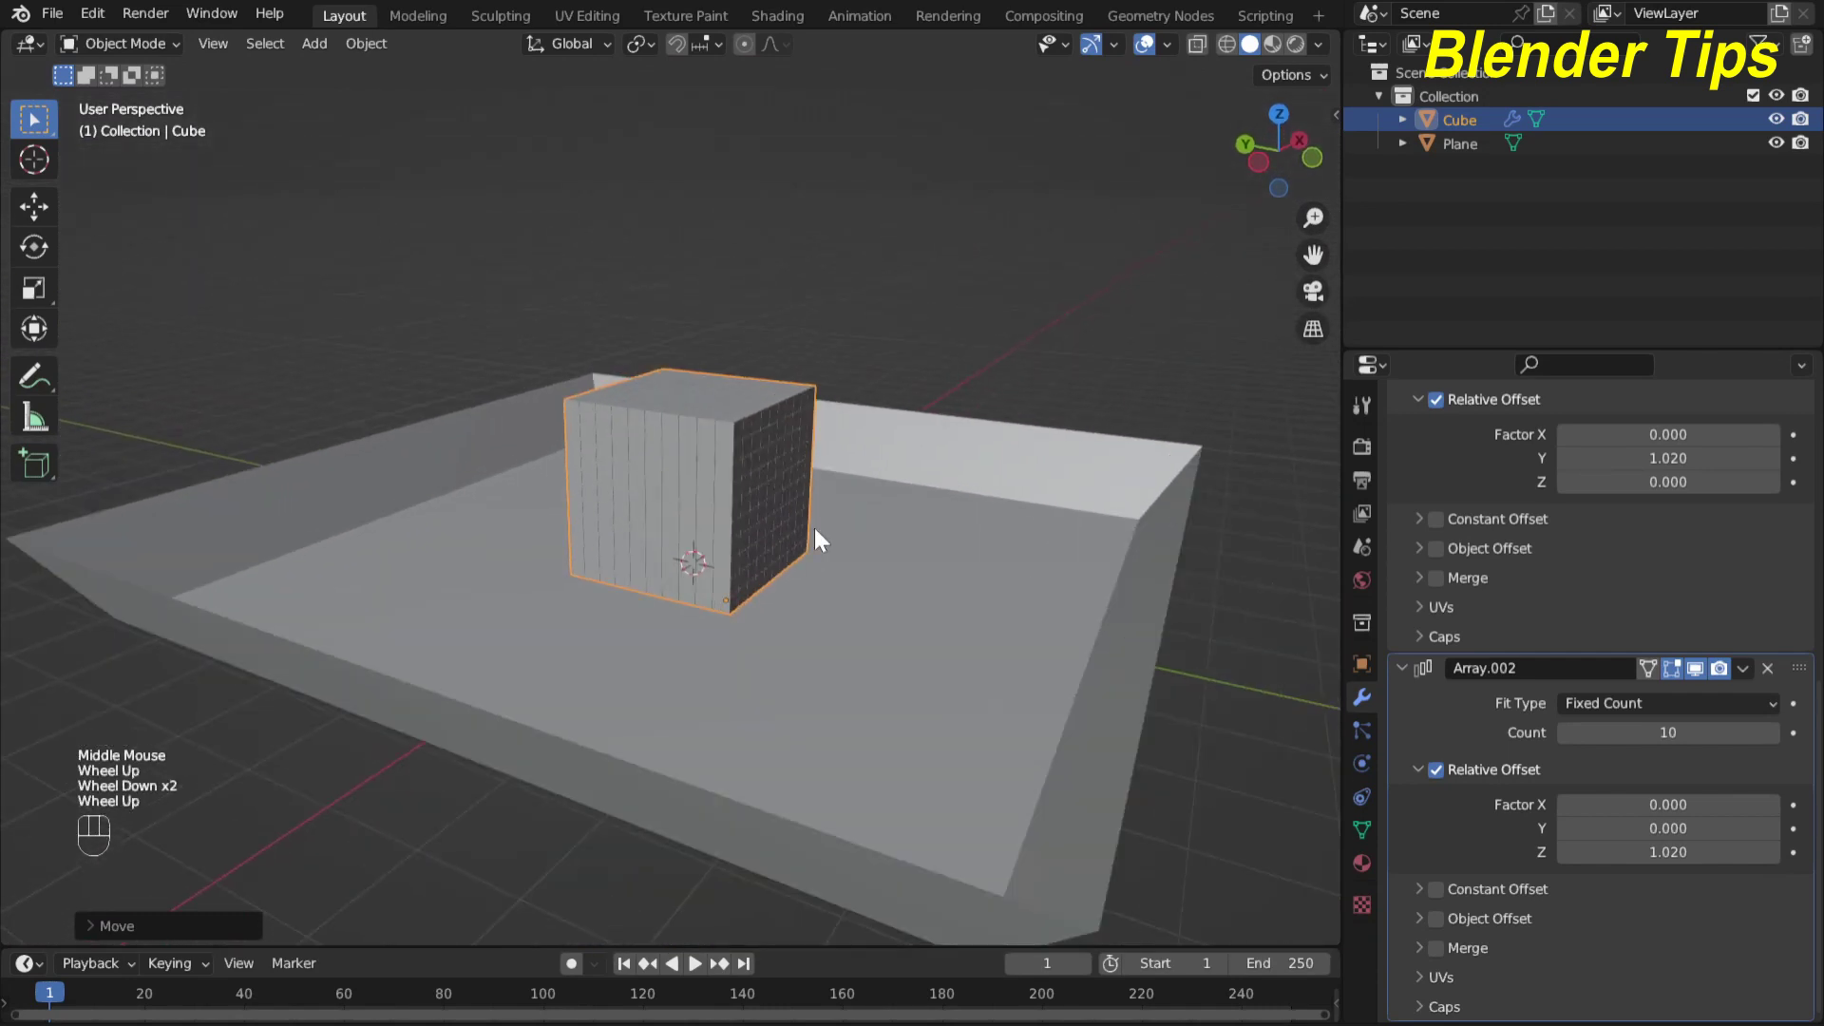
pyautogui.scroll(12, 1537, 602)
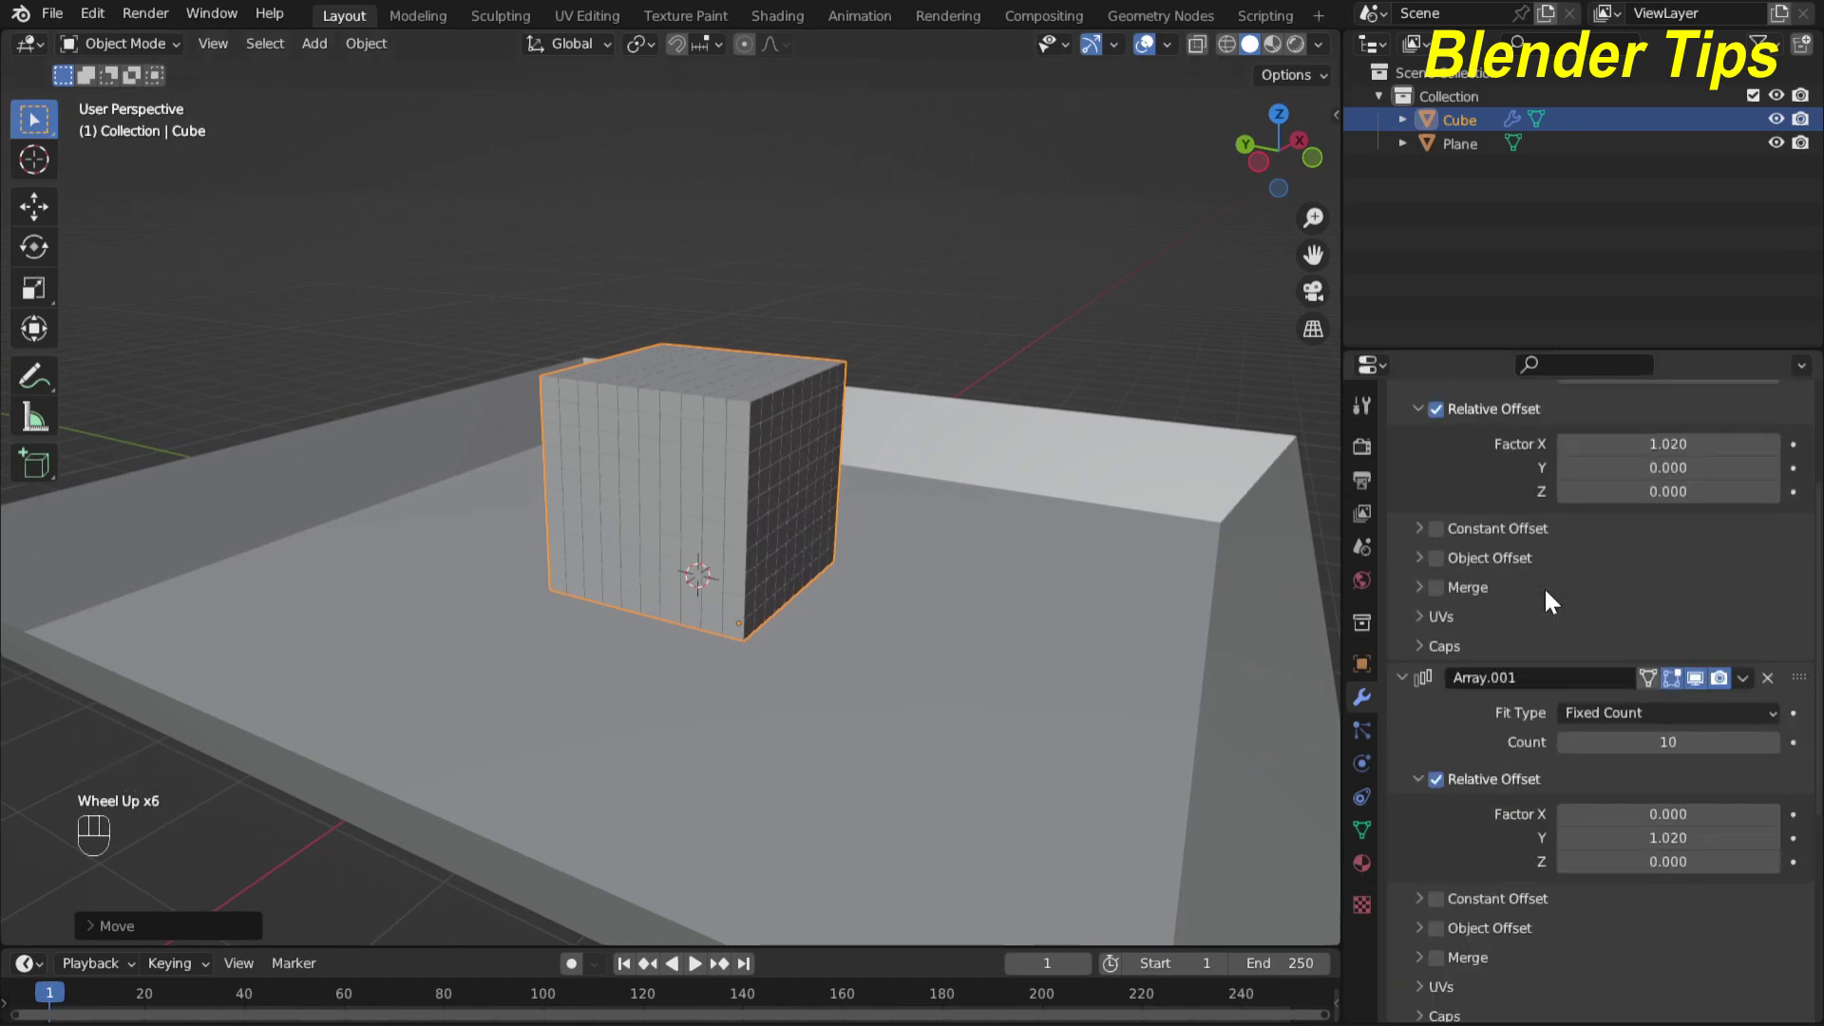
# Apply the Array, Array.001 and Array.002 modifiers on the cube block
pyautogui.click(1738, 478)
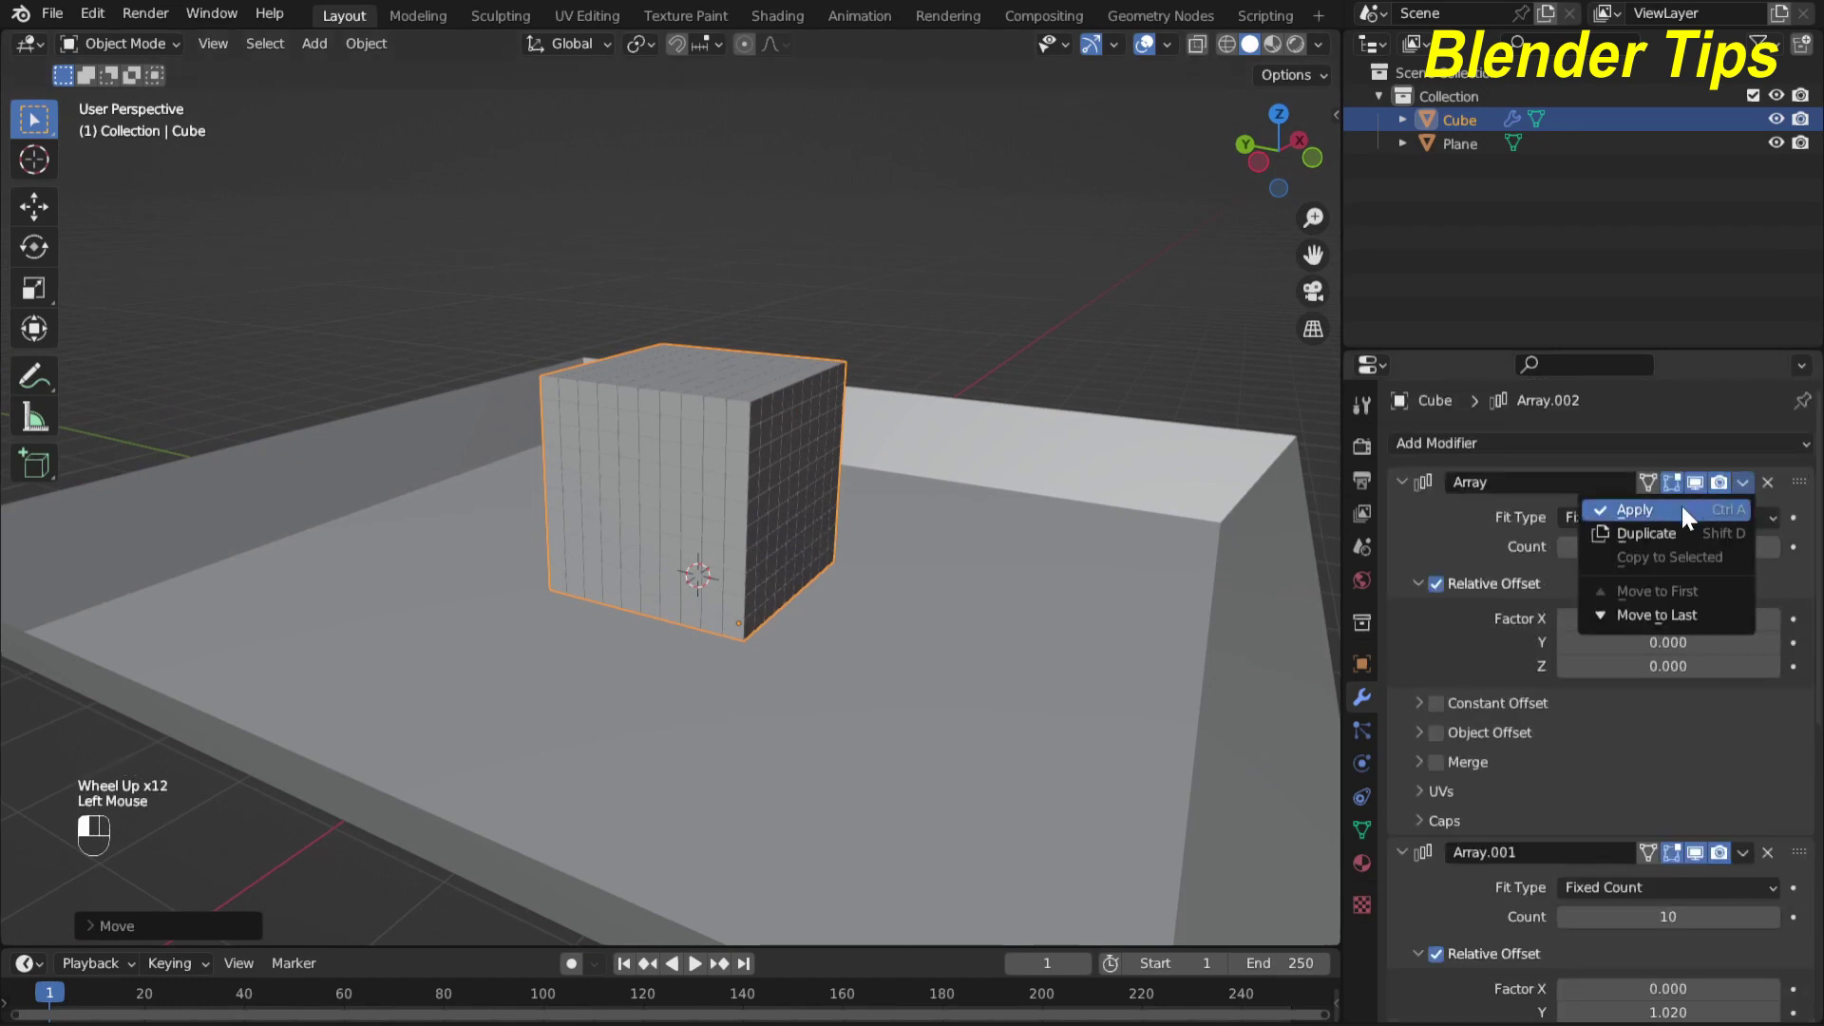
pyautogui.click(1679, 503)
pyautogui.click(1738, 480)
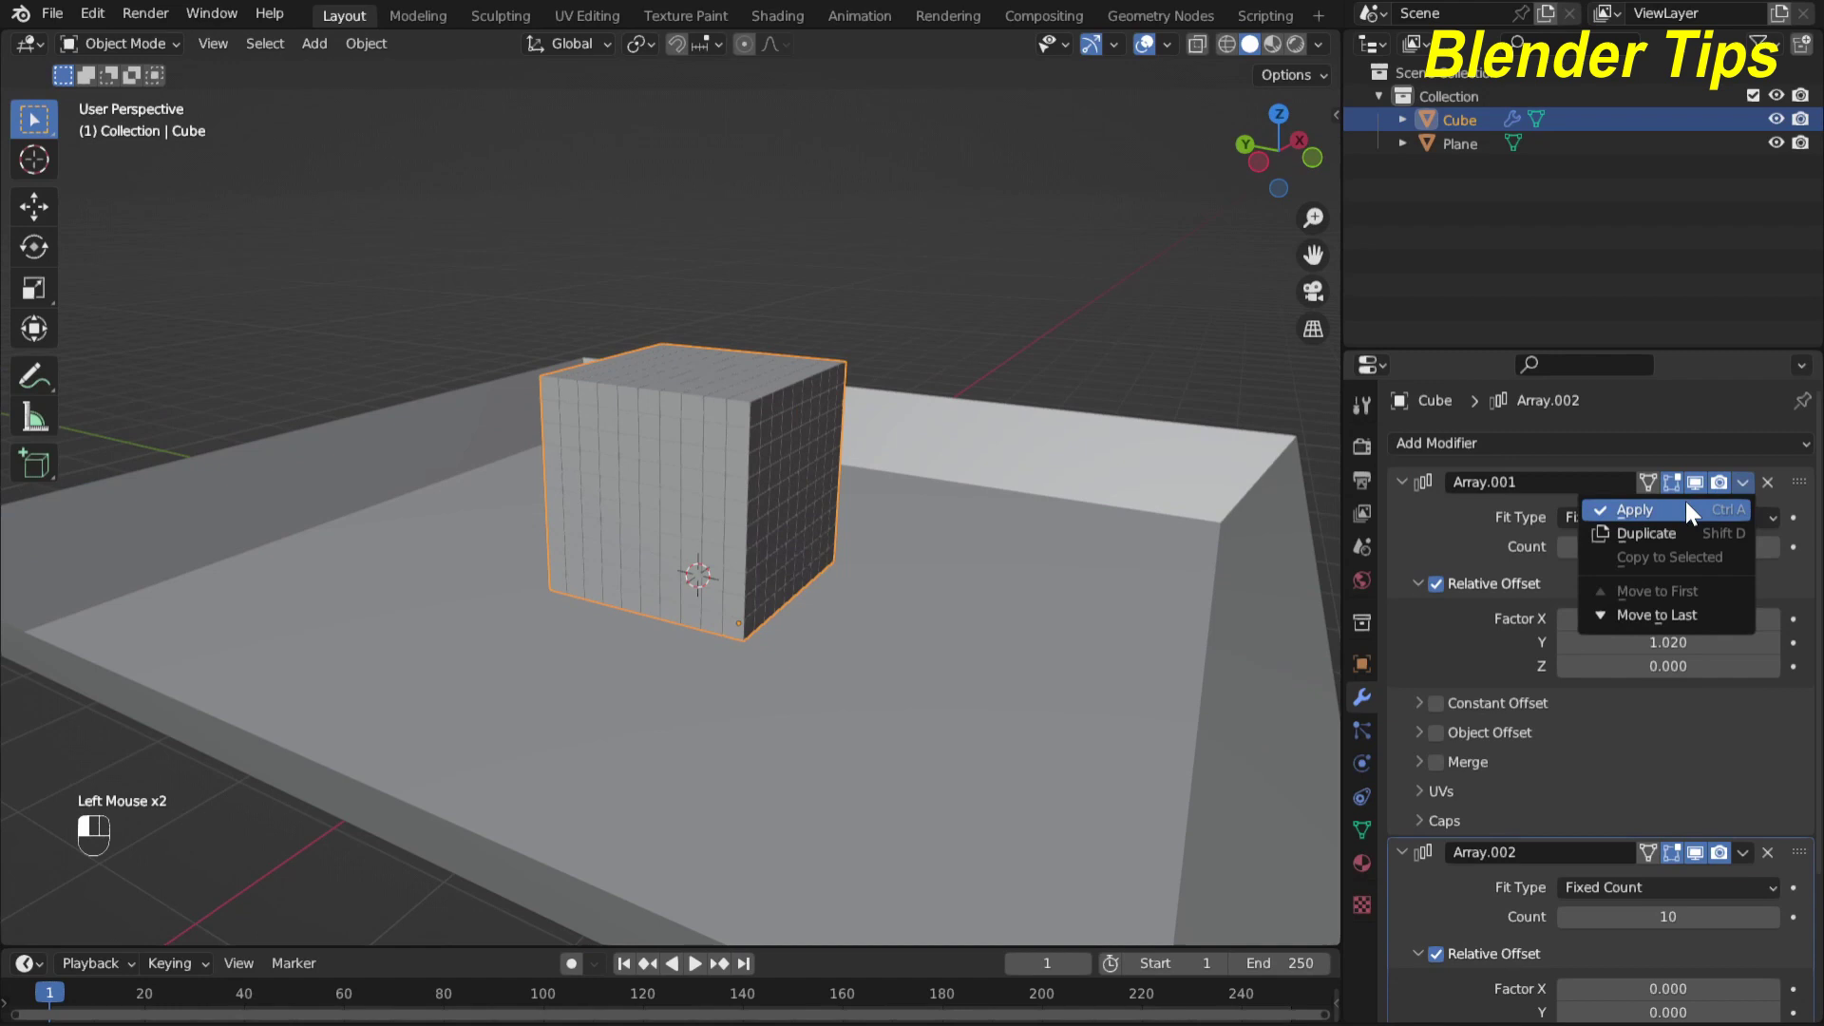
pyautogui.click(1686, 500)
pyautogui.click(1742, 479)
pyautogui.click(1663, 509)
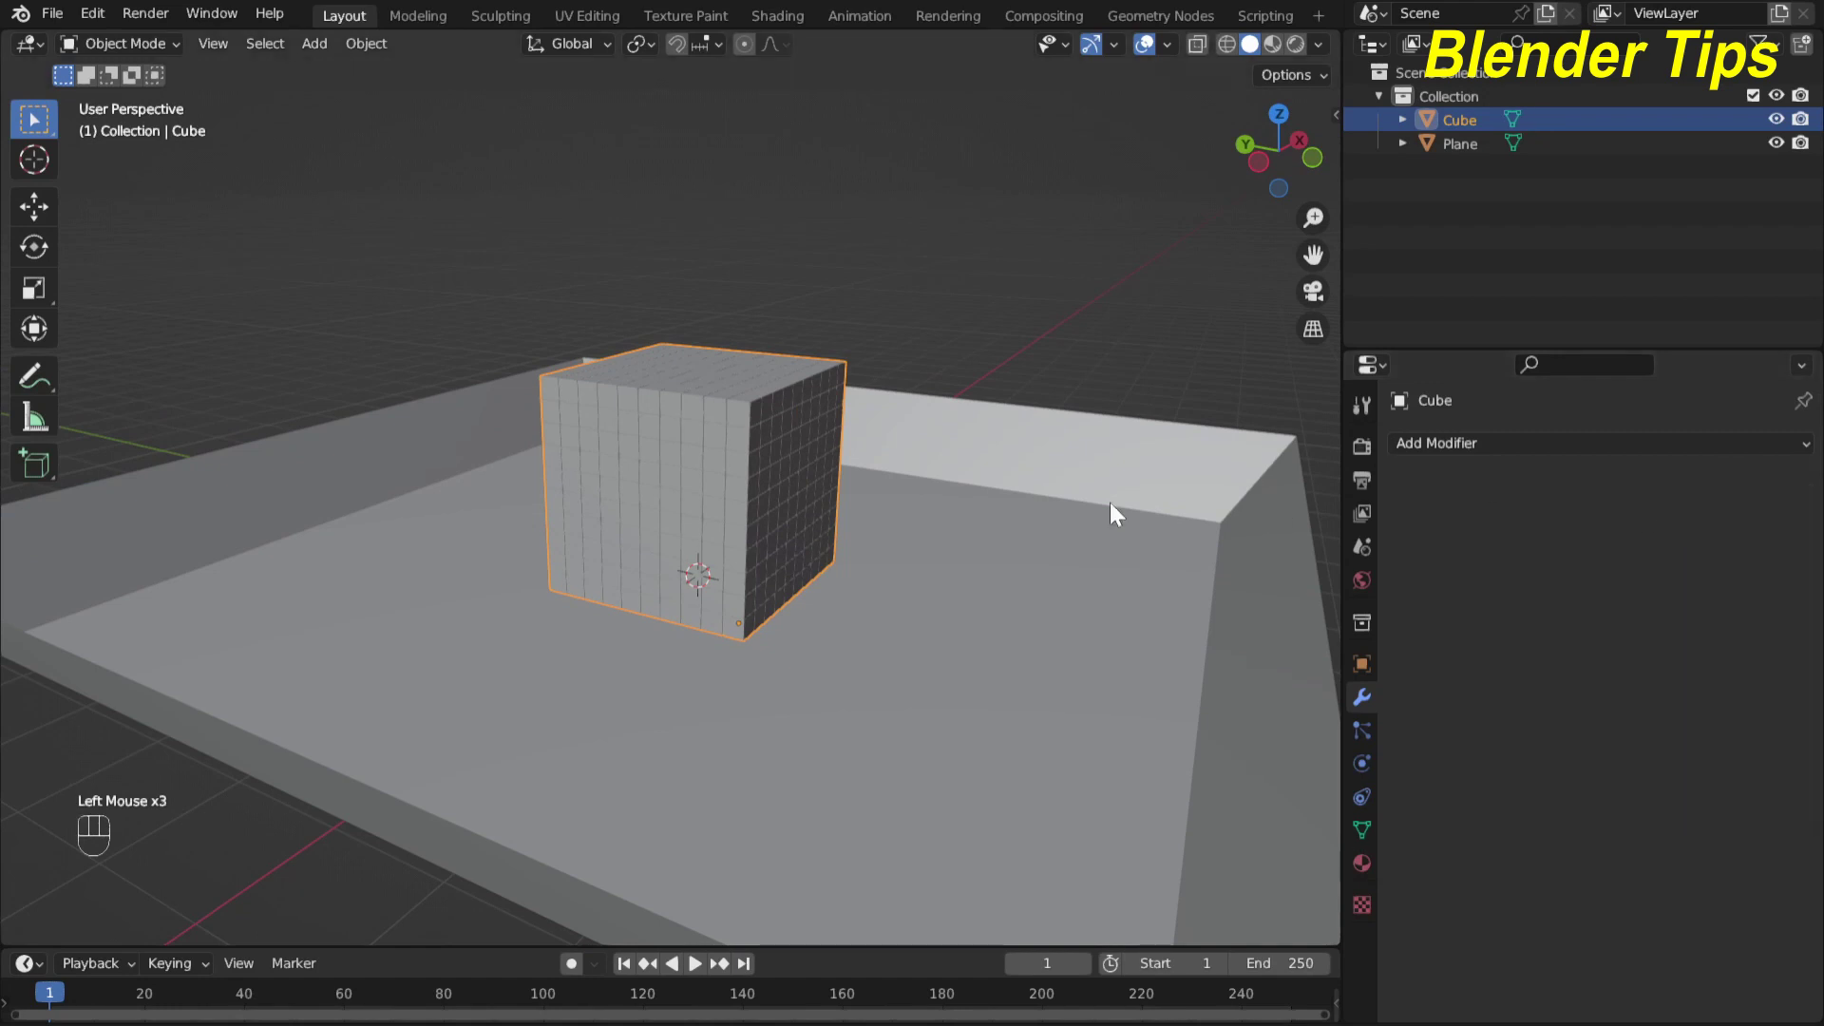
pyautogui.moveTo(1110, 503); pyautogui.dragTo(802, 538, button='middle')
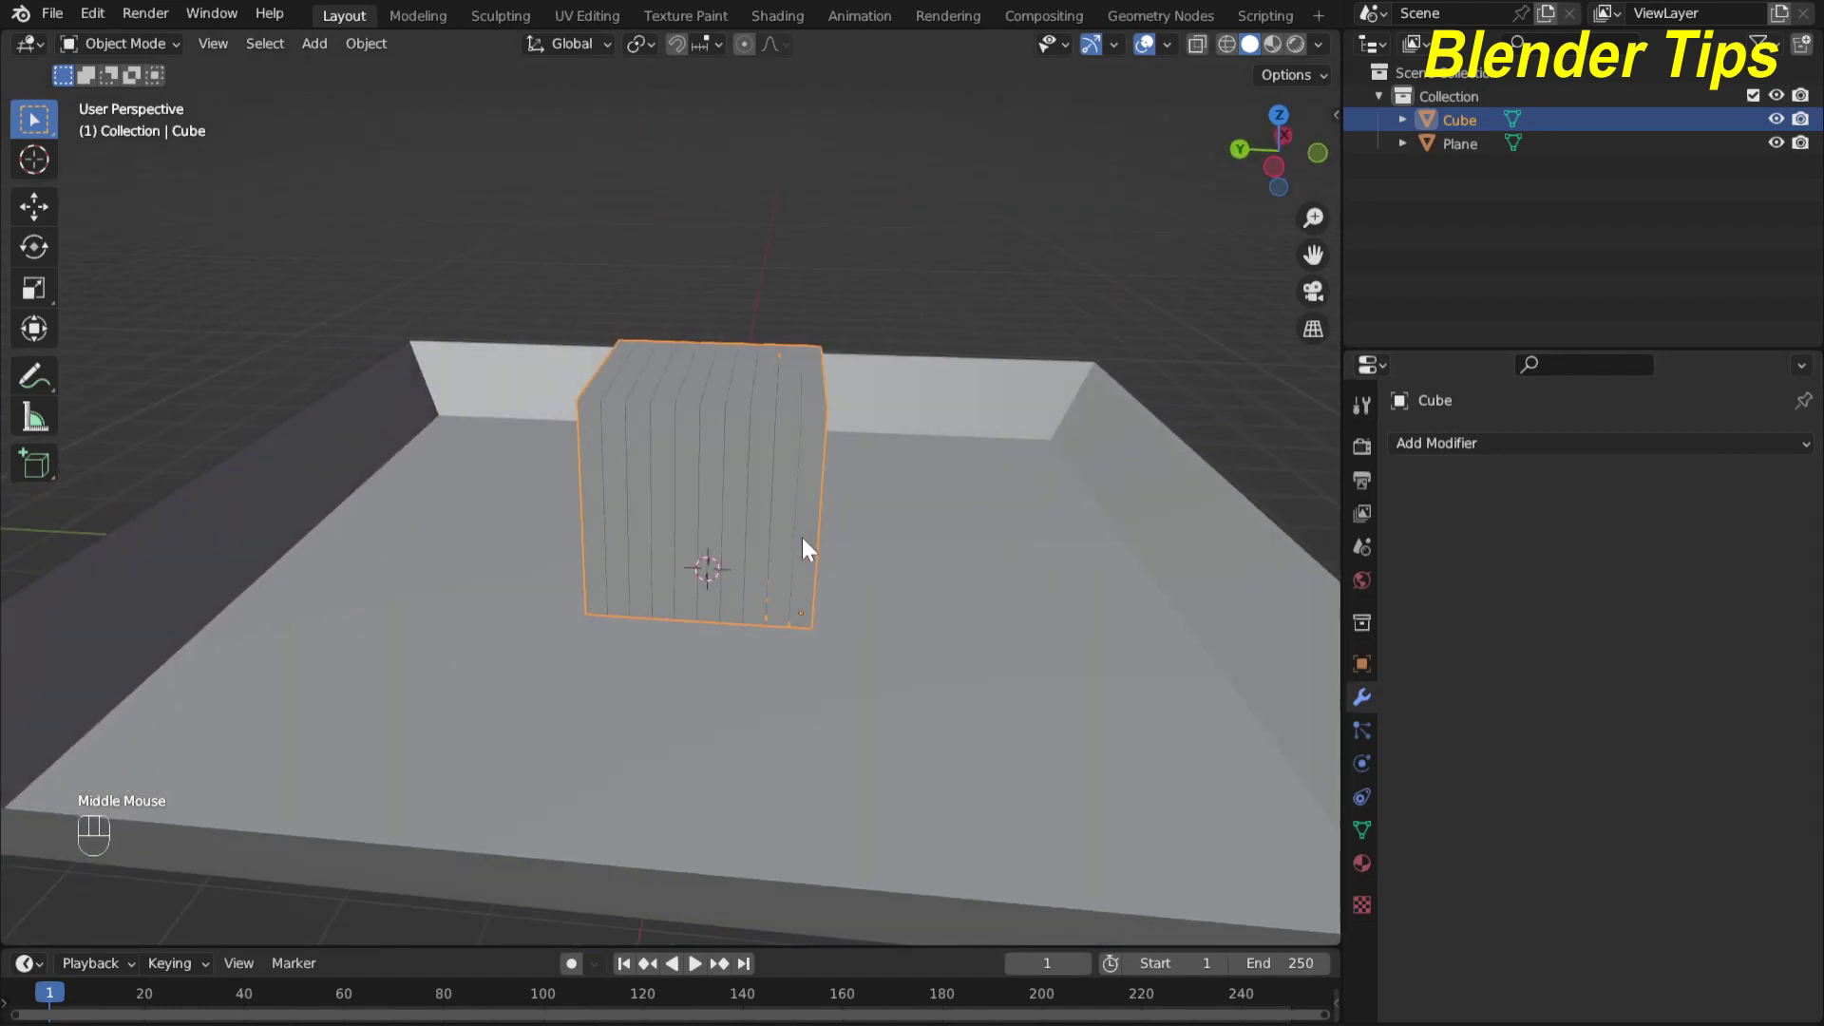
pyautogui.scroll(1, 803, 540)
# Separate the block's mesh by loose parts into individual cube objects, then return to Object Mode
pyautogui.press('Tab')
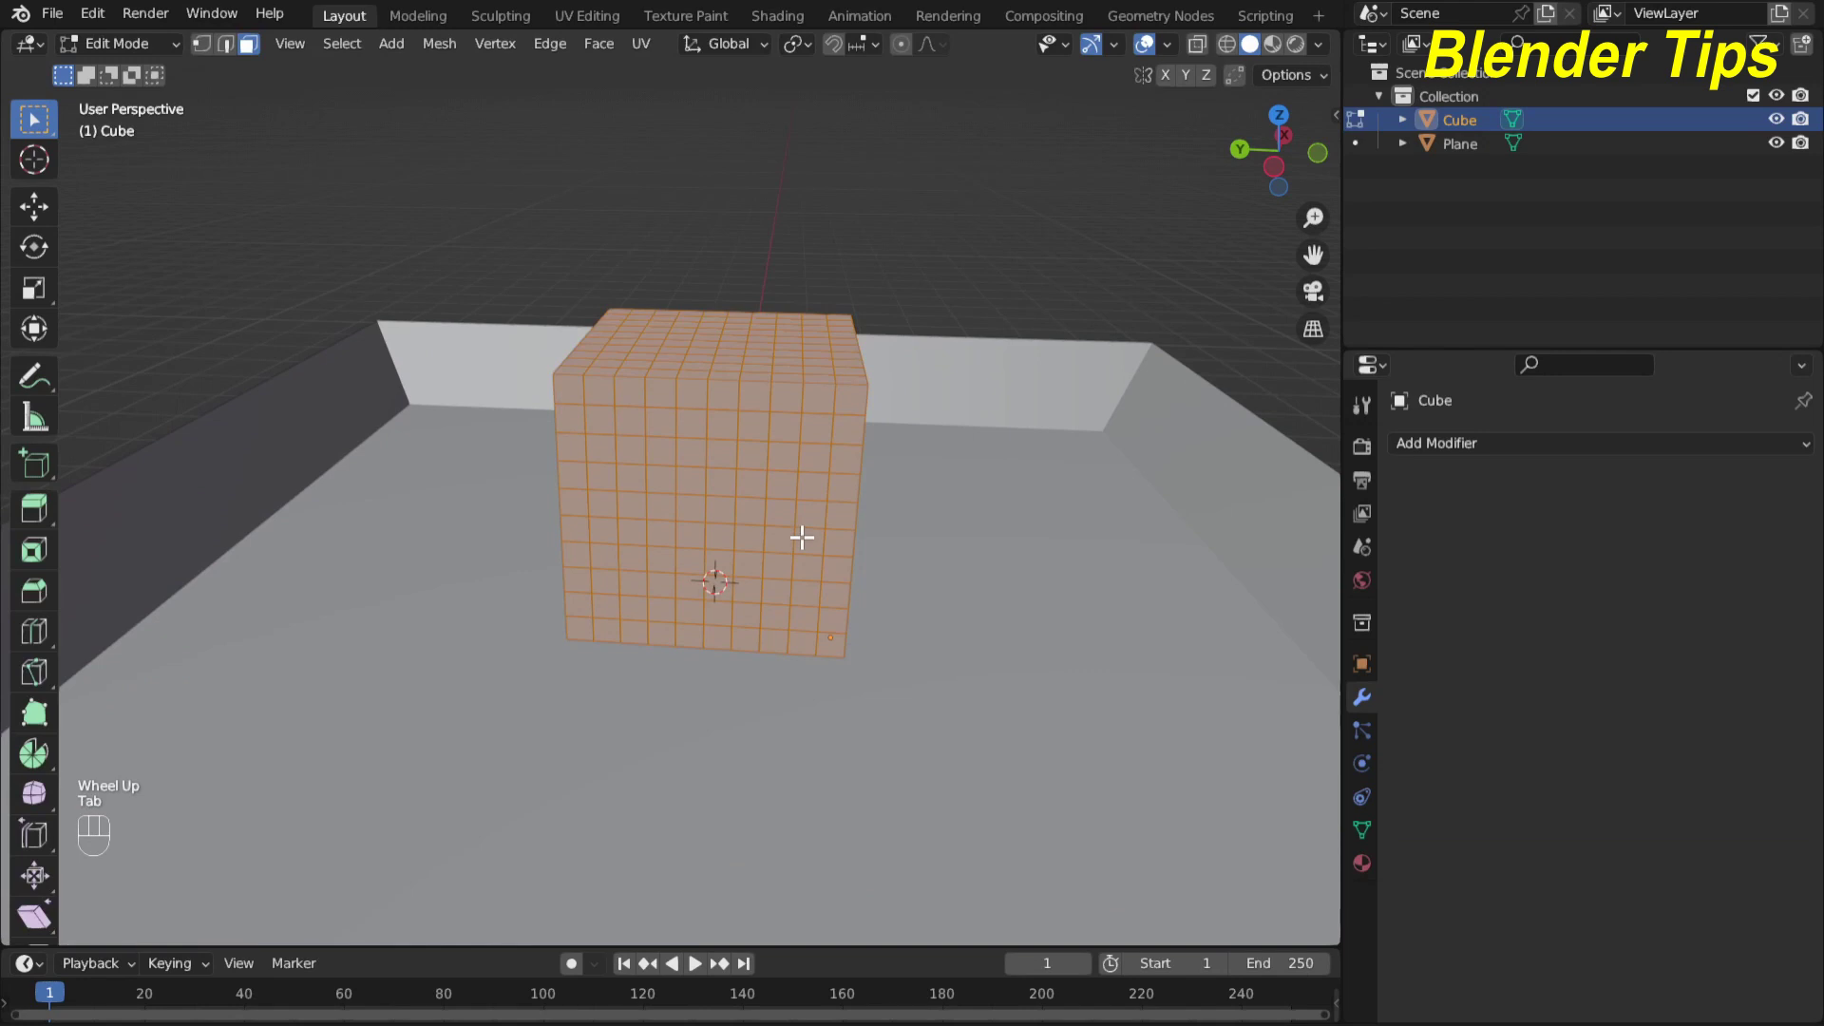
pyautogui.moveTo(642, 475); pyautogui.dragTo(753, 506, button='middle')
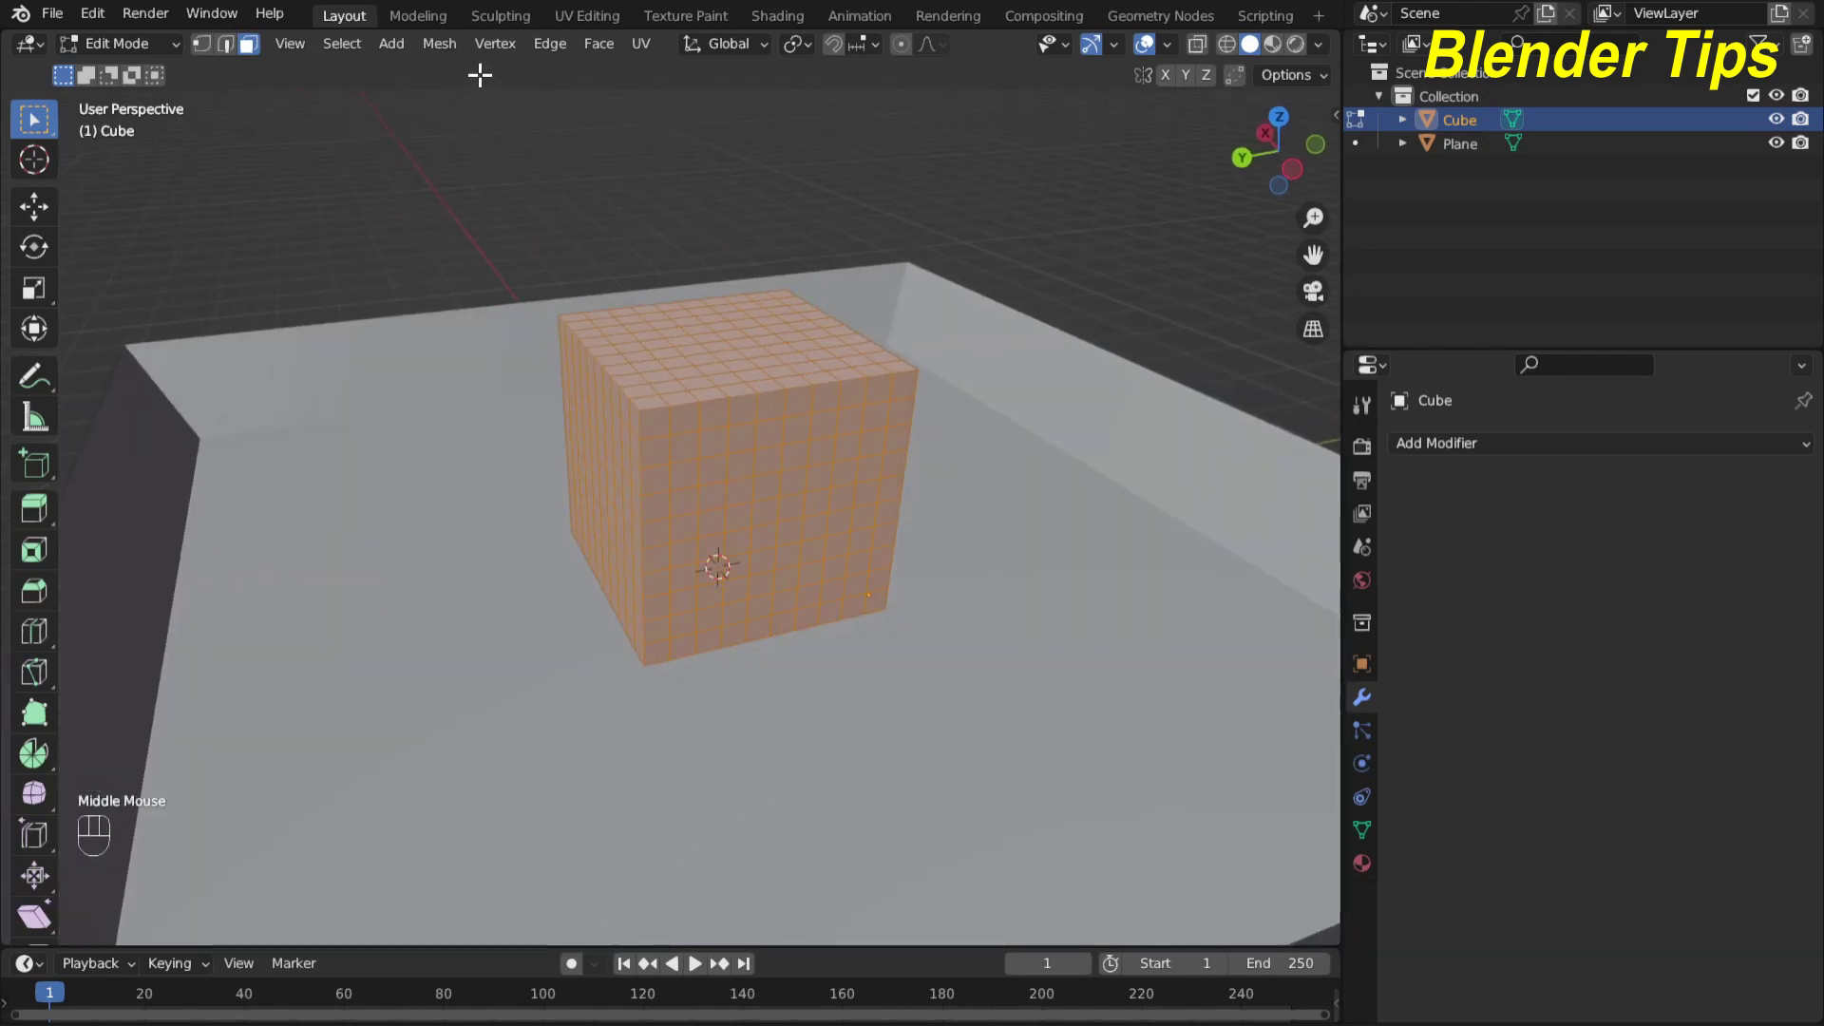
pyautogui.click(445, 47)
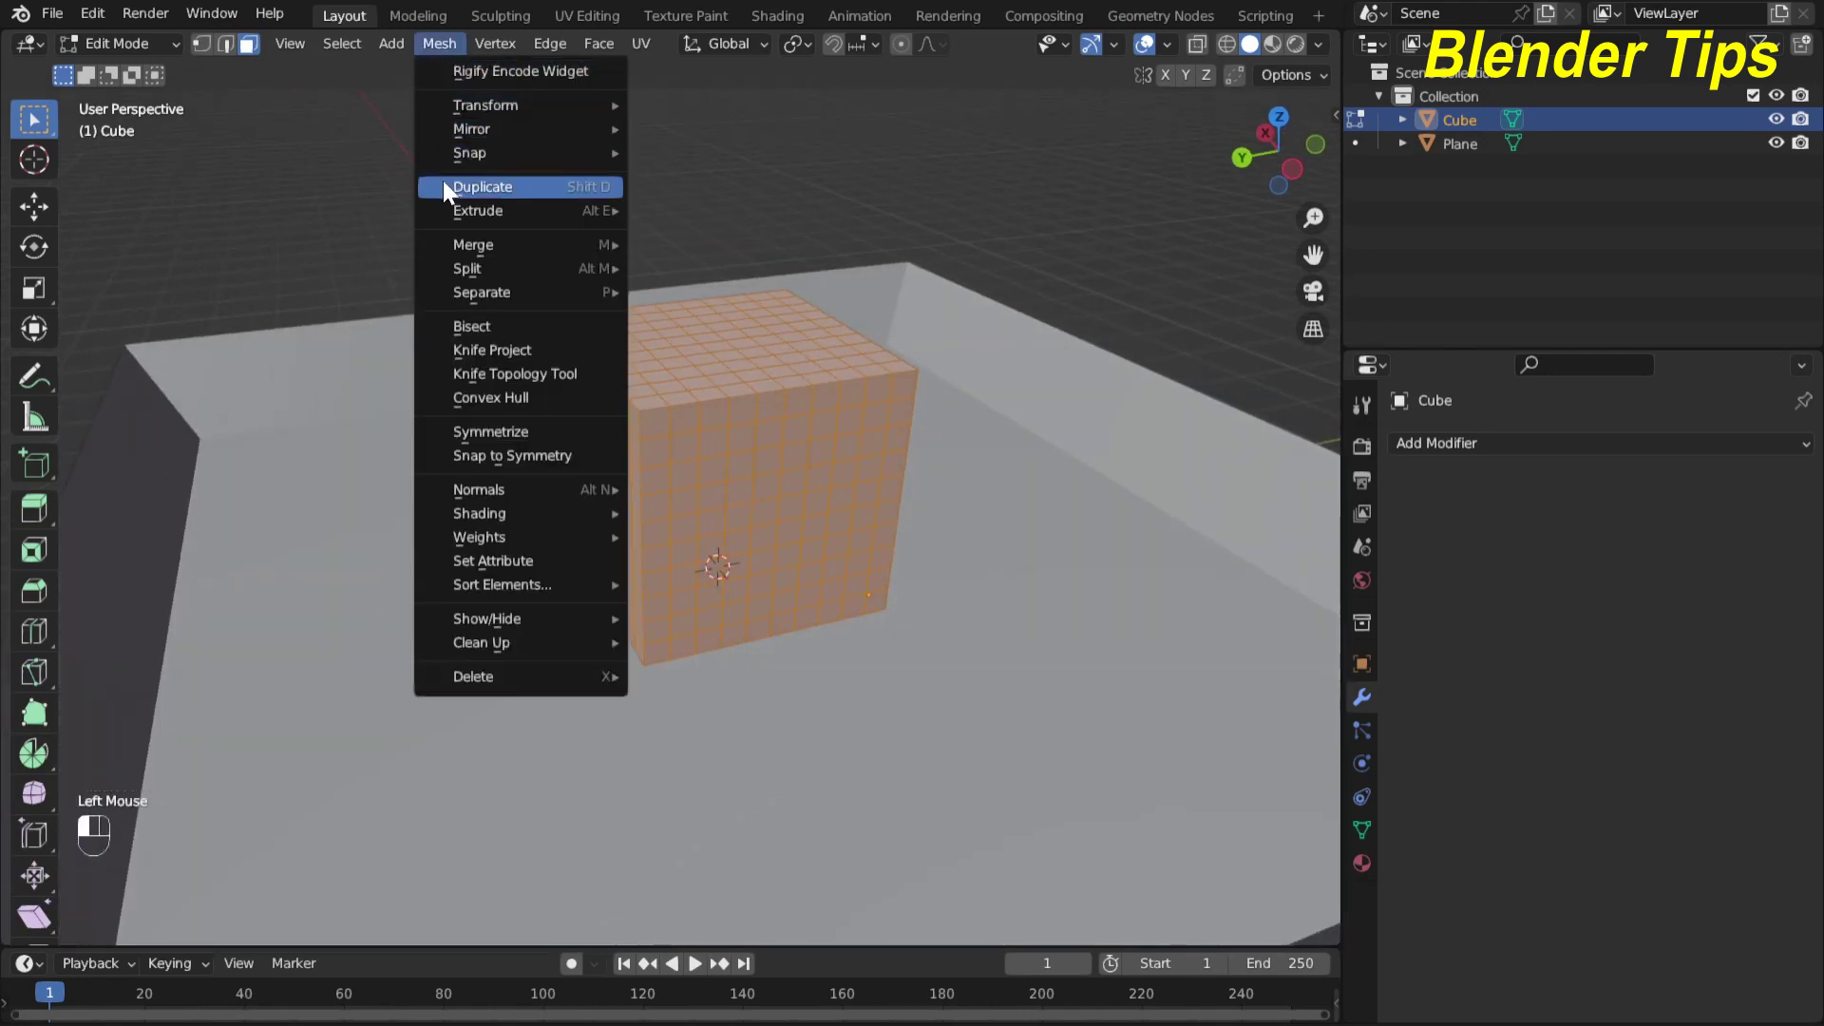
pyautogui.moveTo(477, 292)
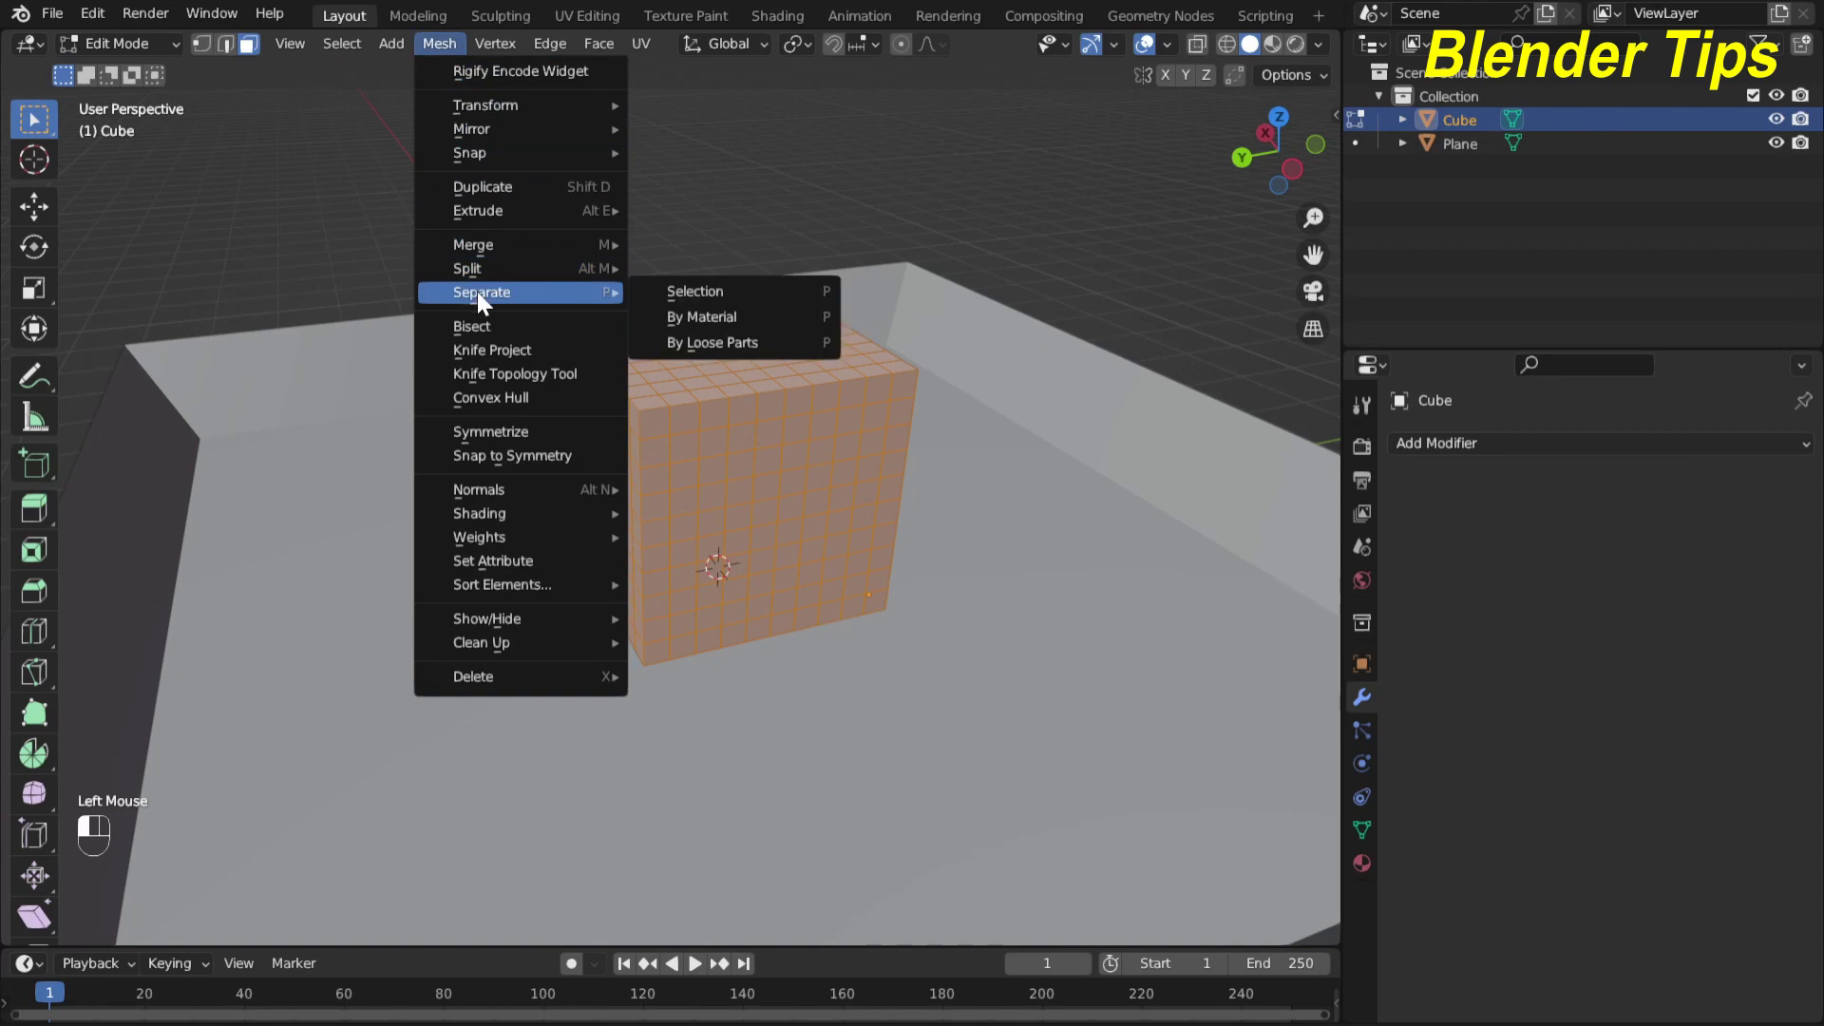
pyautogui.click(708, 344)
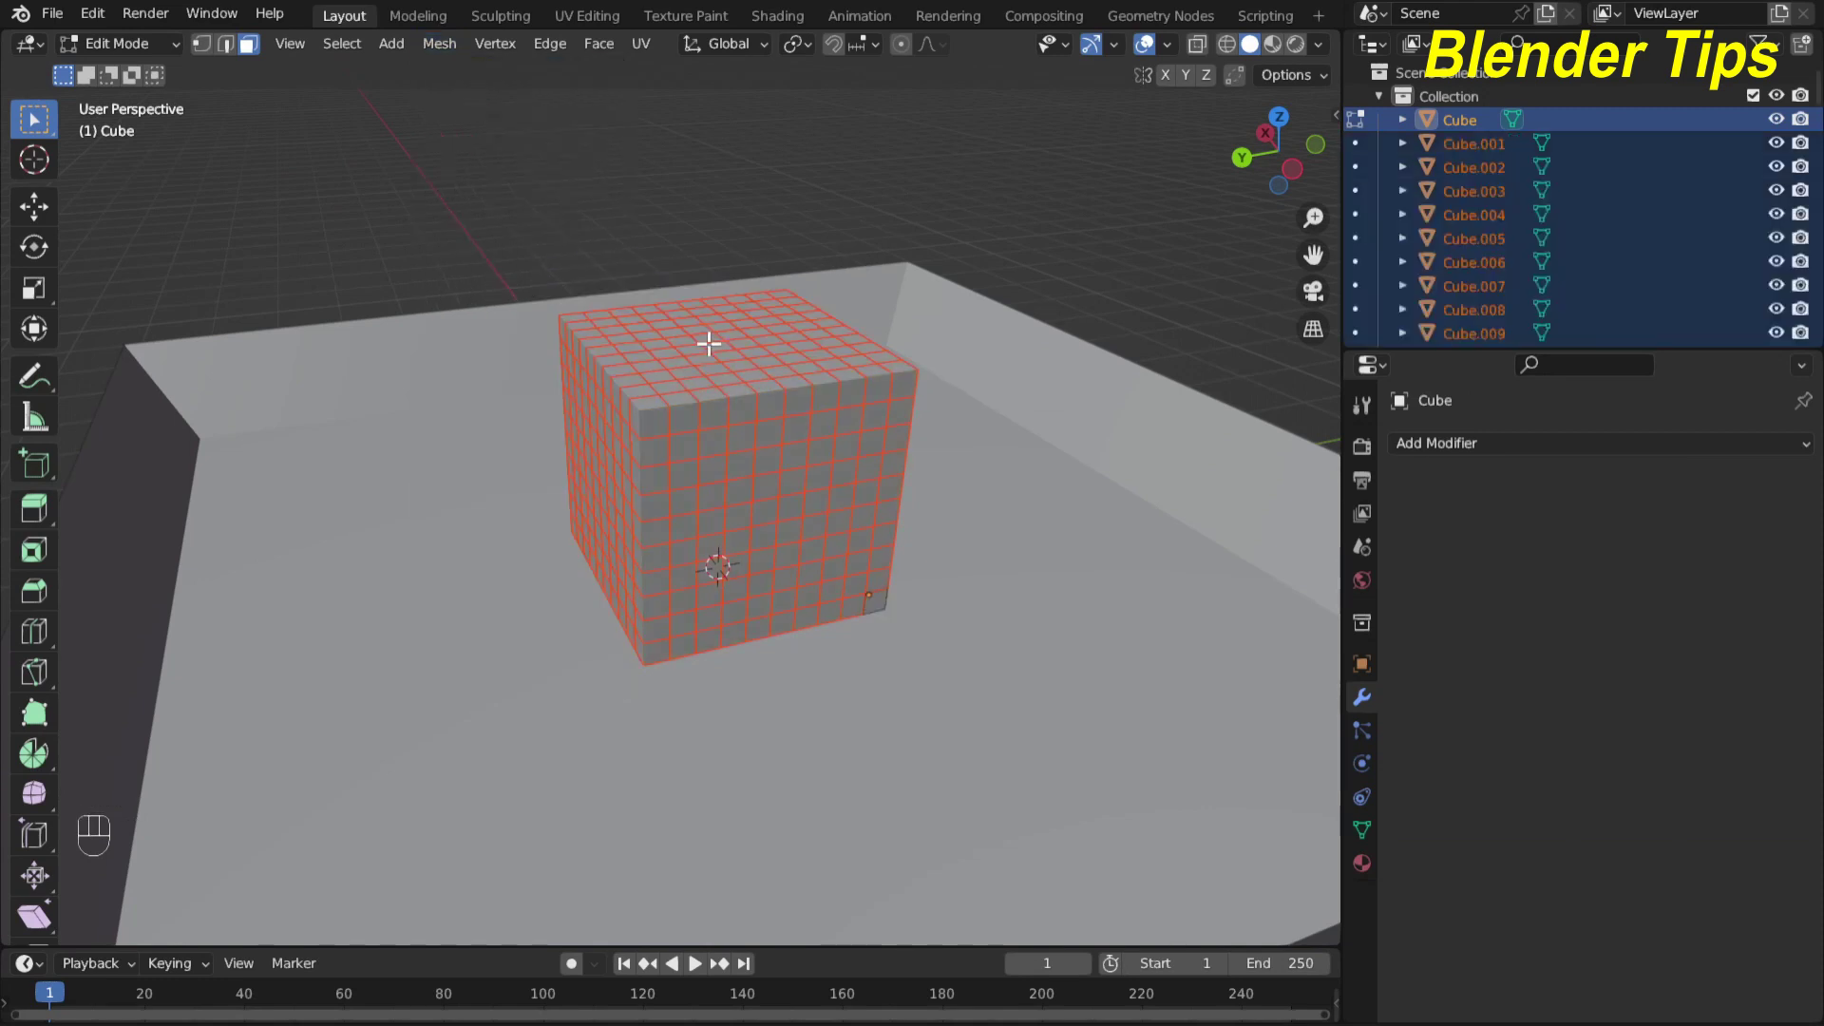
pyautogui.moveTo(703, 527); pyautogui.dragTo(558, 480, button='middle')
pyautogui.scroll(3, 827, 489)
pyautogui.scroll(-1, 826, 488)
pyautogui.scroll(1, 550, 479)
pyautogui.scroll(-1, 550, 480)
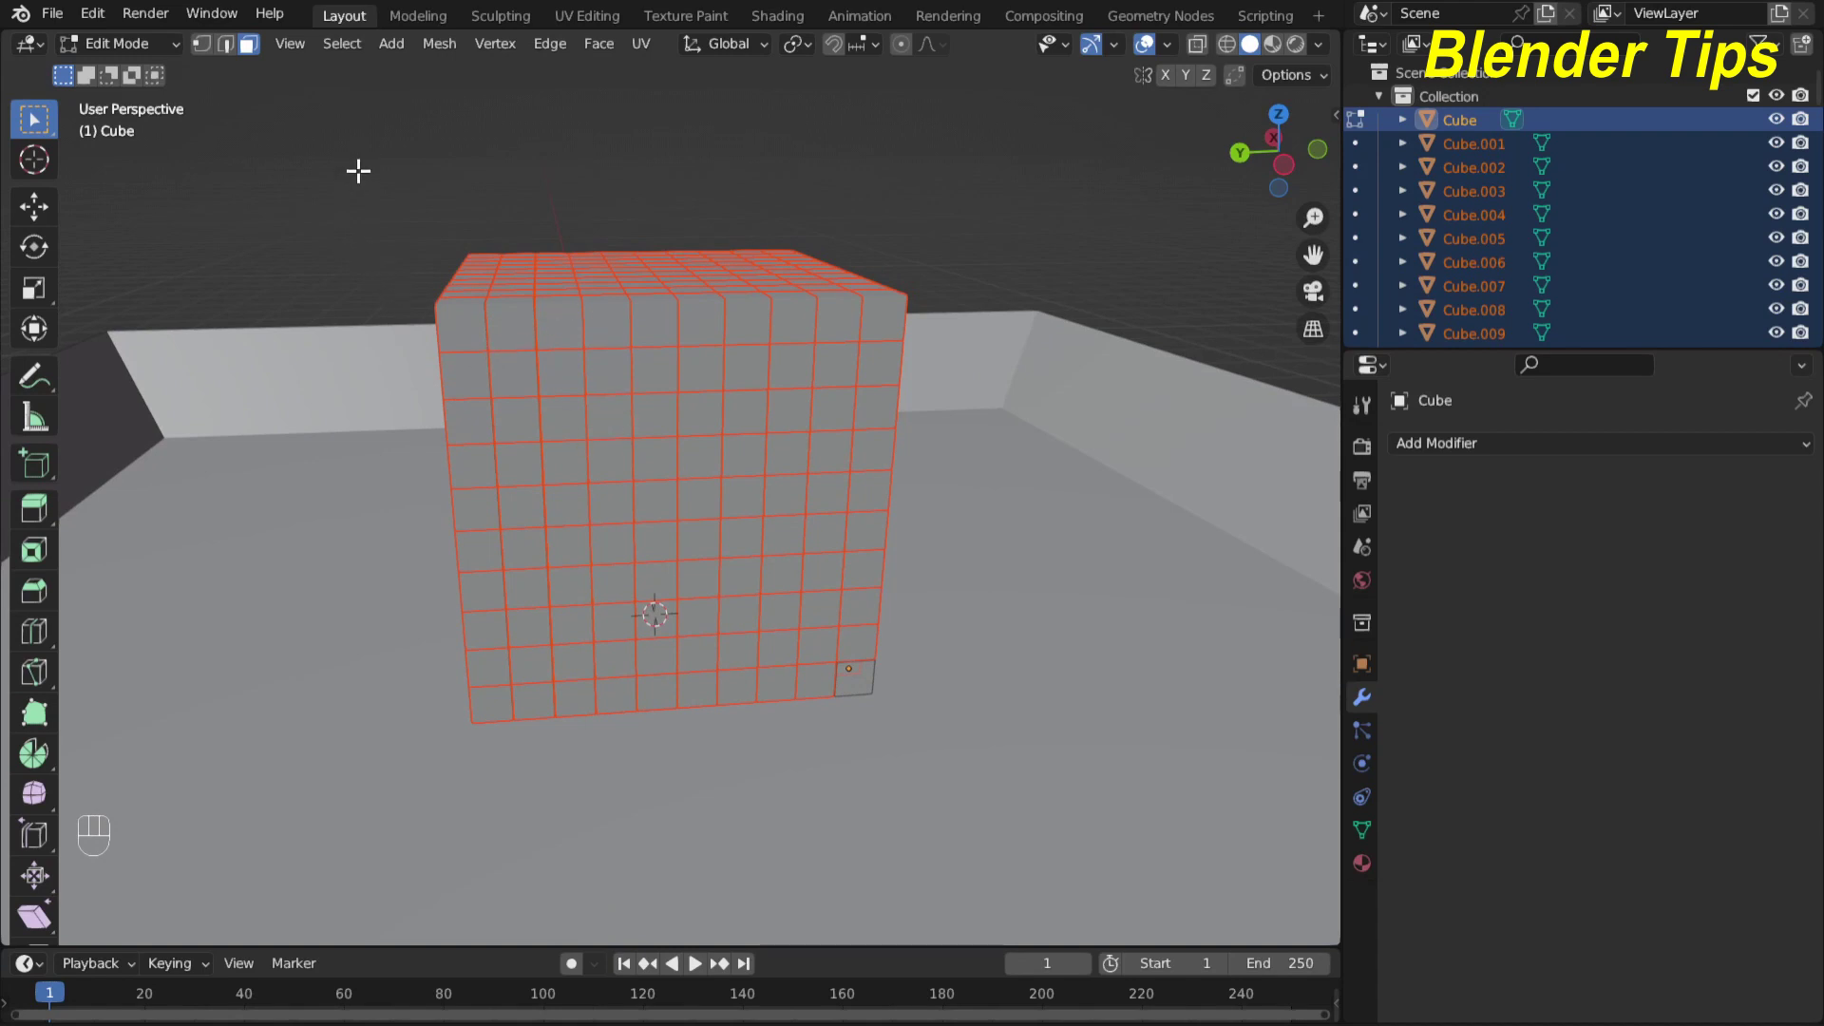
pyautogui.press('Tab')
pyautogui.scroll(-1, 644, 497)
pyautogui.moveTo(643, 497)
pyautogui.mouseDown(button='middle')
pyautogui.moveTo(700, 476)
pyautogui.moveTo(648, 482)
pyautogui.mouseUp(button='middle')
# Apply Origin to Geometry so each separated cube gets its own centred origin
pyautogui.click(367, 44)
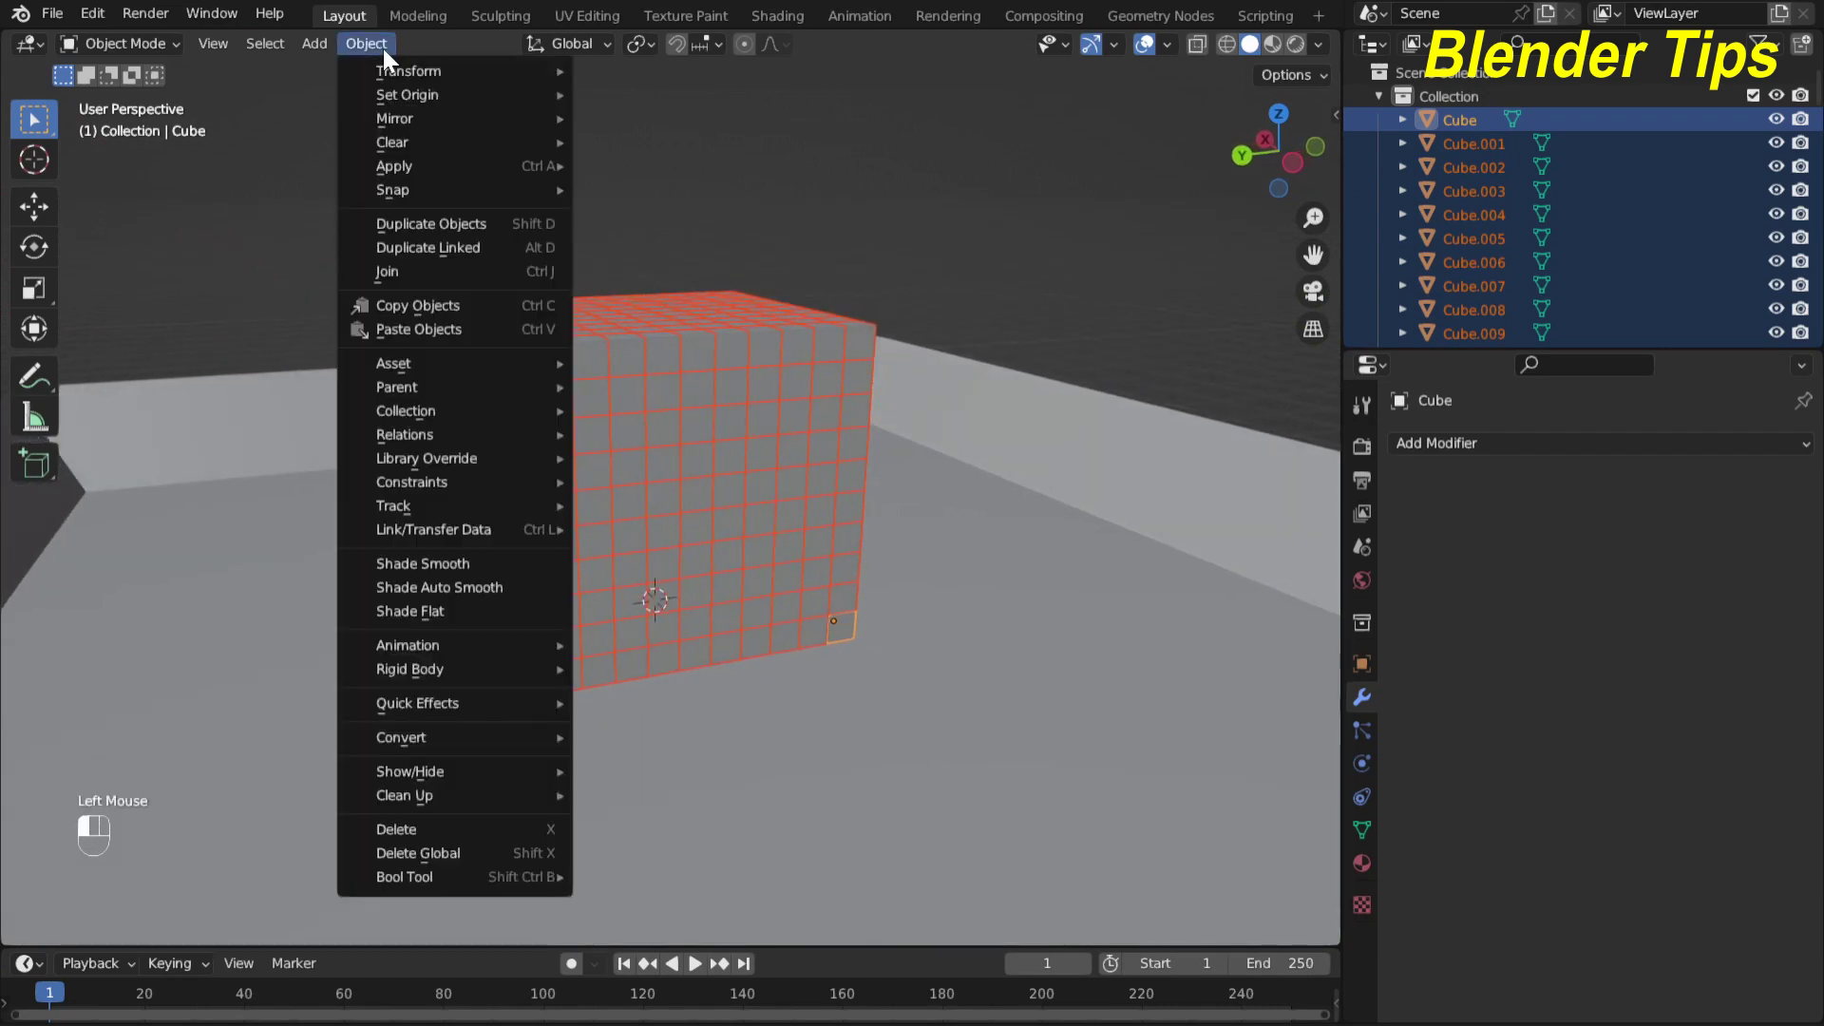
pyautogui.moveTo(369, 94)
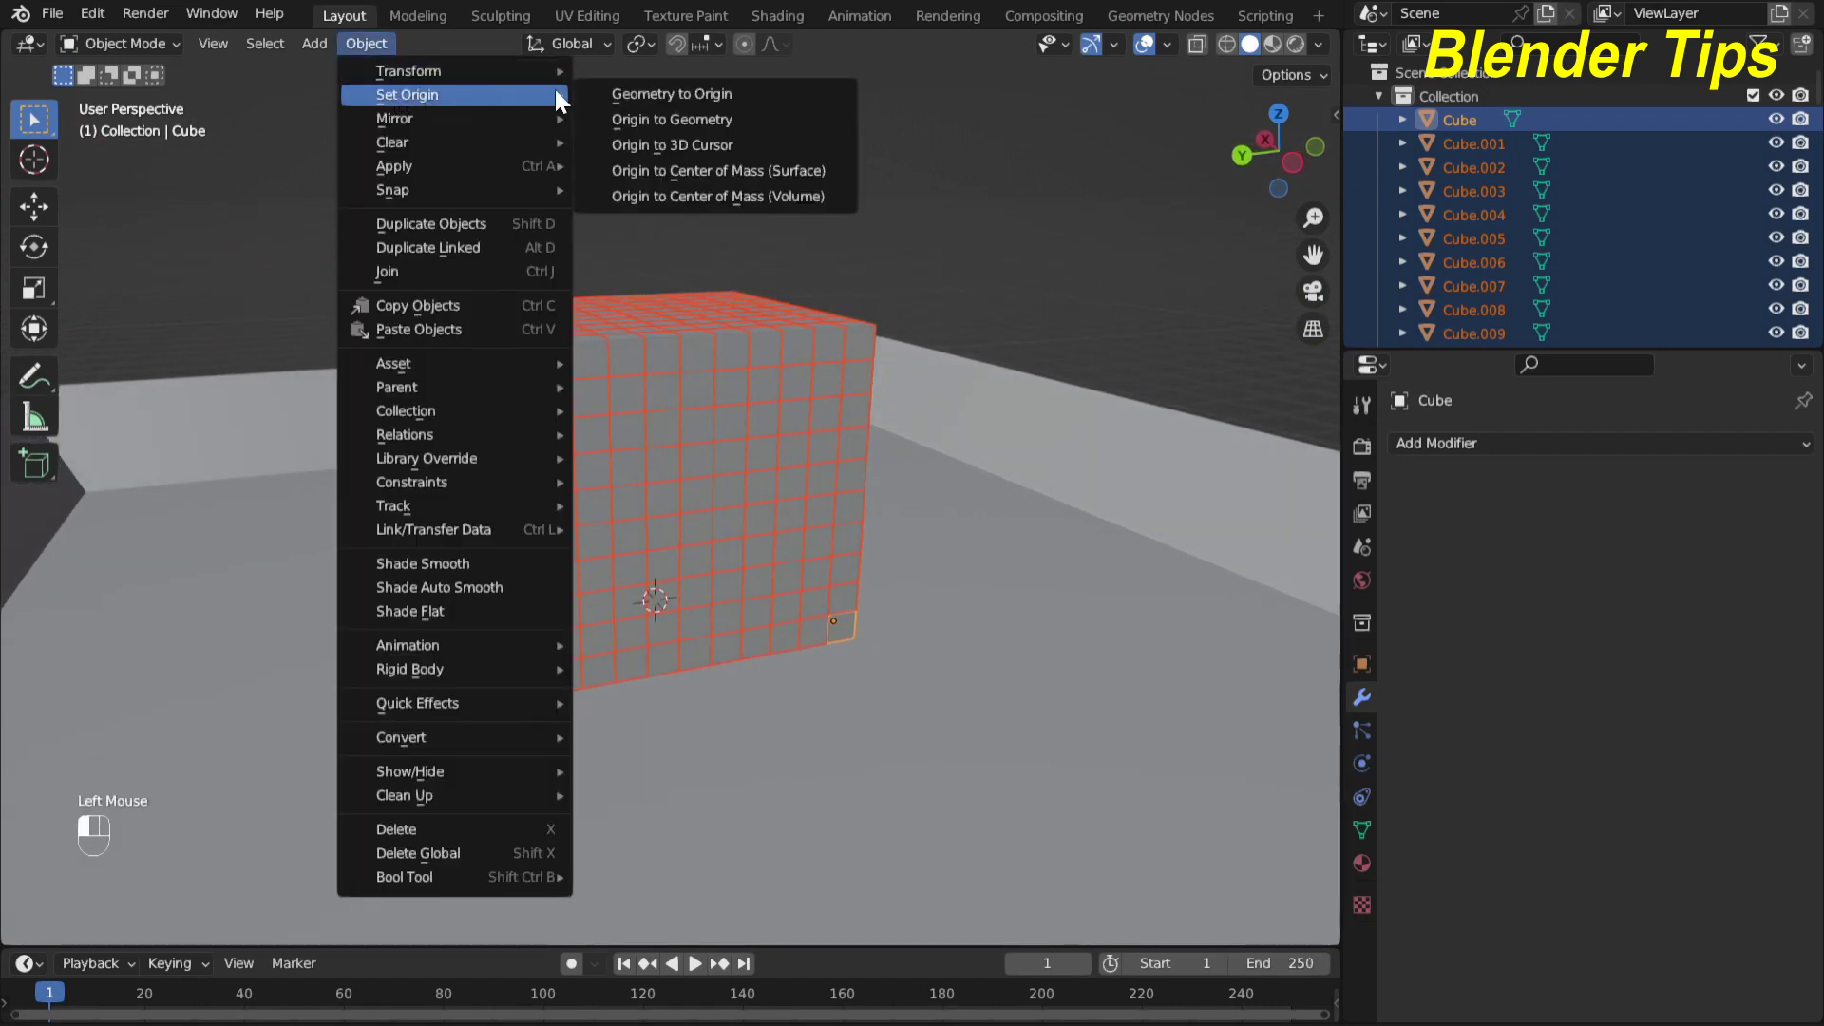
pyautogui.click(657, 119)
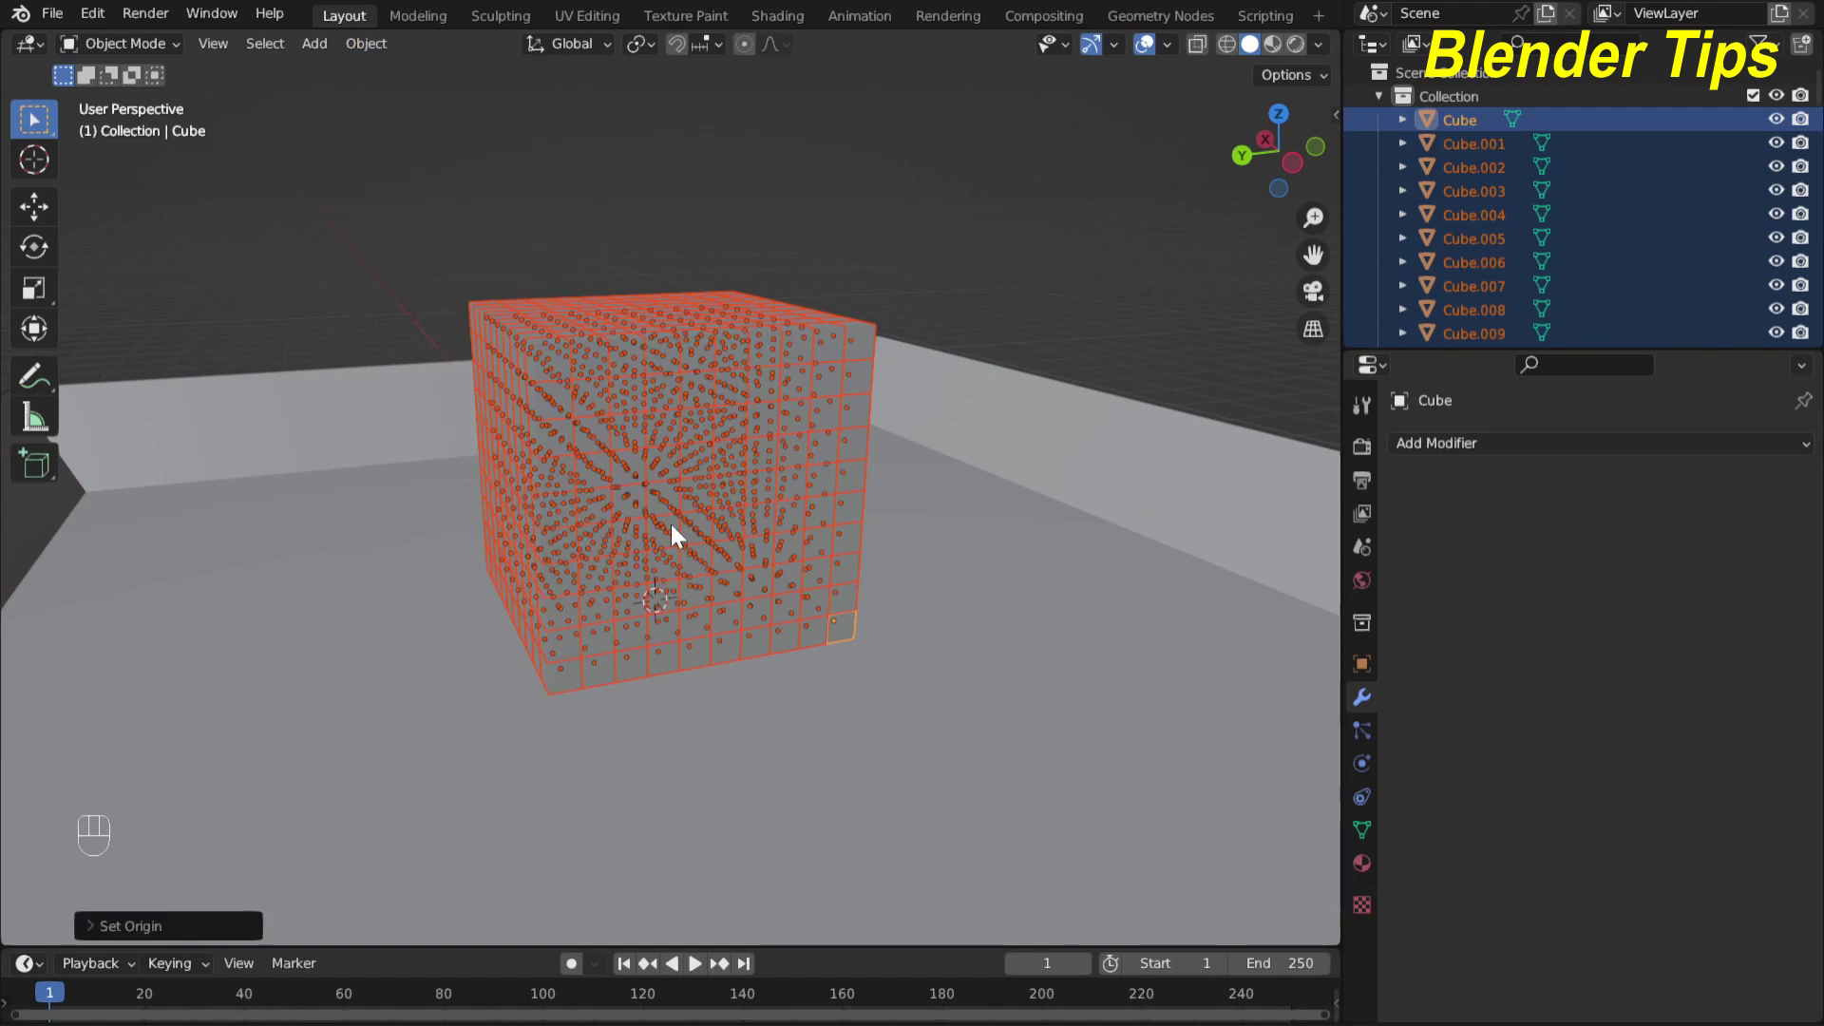
pyautogui.moveTo(670, 520)
pyautogui.mouseDown(button='middle')
pyautogui.moveTo(408, 565)
pyautogui.moveTo(910, 530)
pyautogui.moveTo(738, 583)
pyautogui.moveTo(627, 537)
pyautogui.moveTo(724, 544)
pyautogui.moveTo(745, 598)
pyautogui.moveTo(752, 532)
pyautogui.moveTo(714, 517)
pyautogui.moveTo(777, 541)
pyautogui.moveTo(669, 509)
pyautogui.mouseUp(button='middle')
pyautogui.scroll(3, 916, 519)
pyautogui.scroll(-1, 916, 521)
pyautogui.scroll(1, 741, 511)
pyautogui.scroll(1, 741, 511)
pyautogui.scroll(-3, 741, 511)
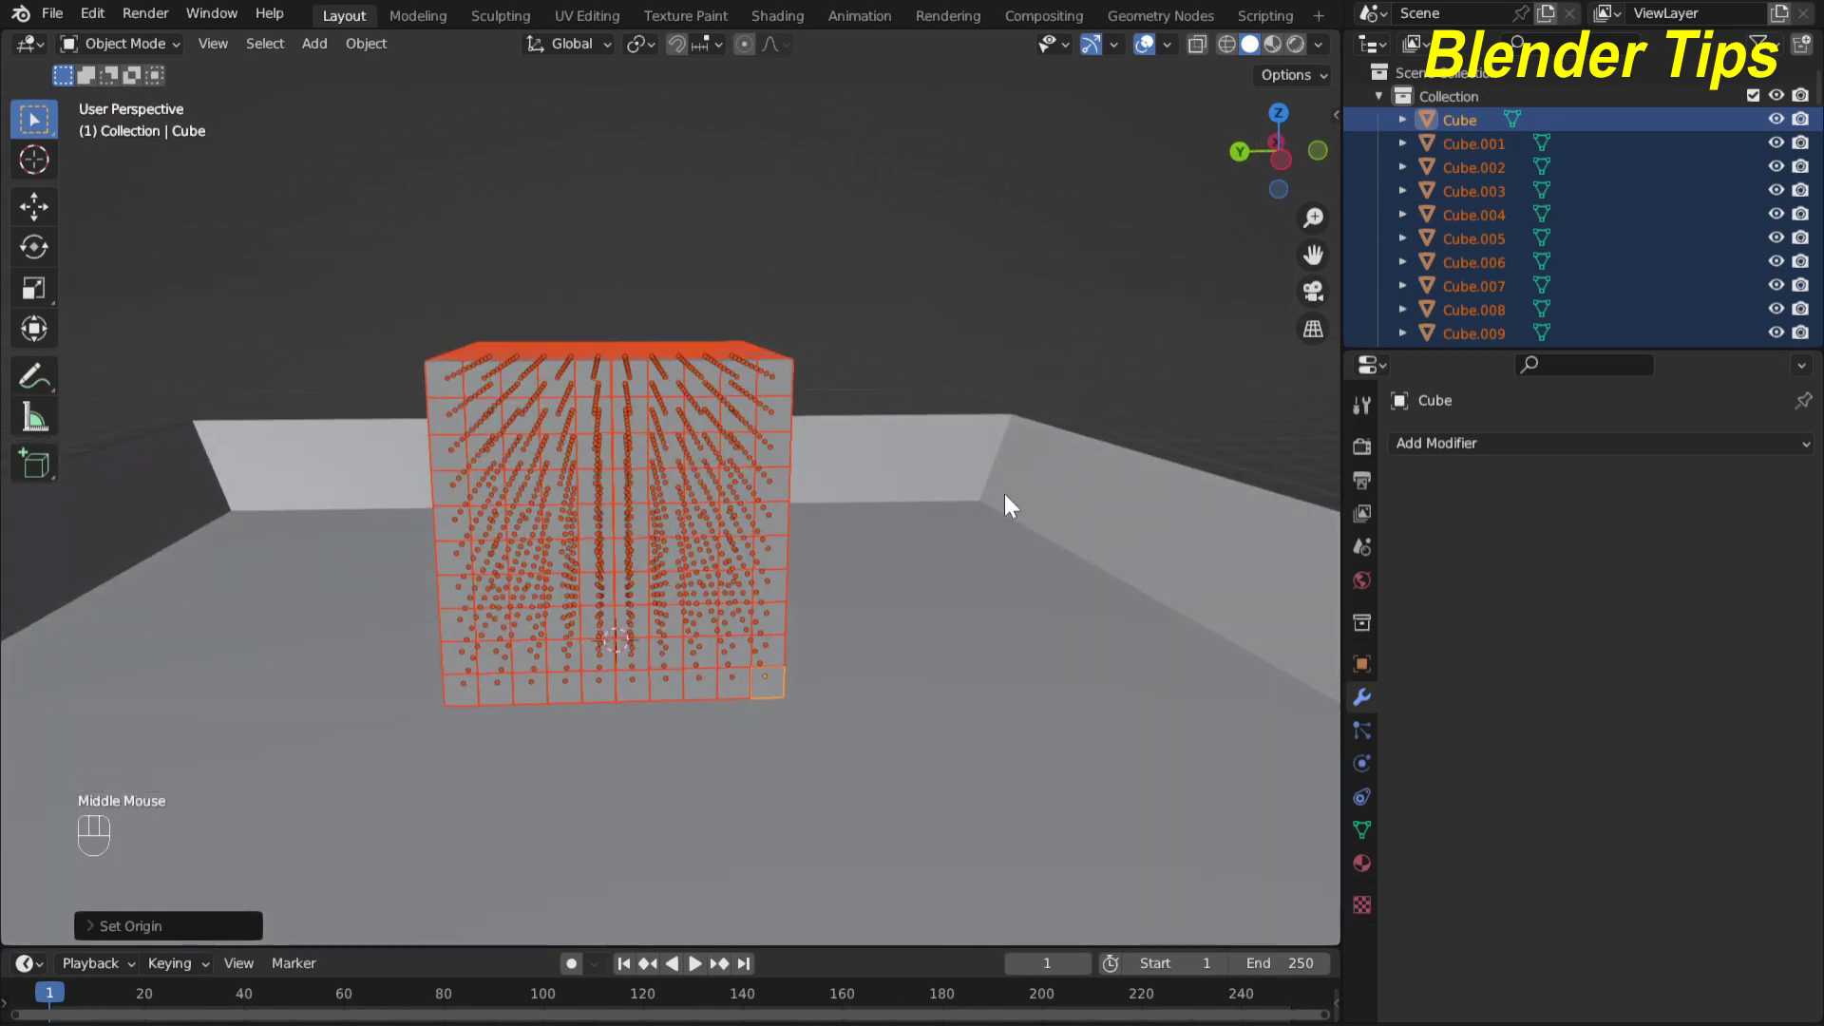
# Add an Active rigid body to the cube and set its mass to 0.1 kg
pyautogui.click(1359, 762)
pyautogui.moveTo(1342, 649); pyautogui.dragTo(1330, 649)
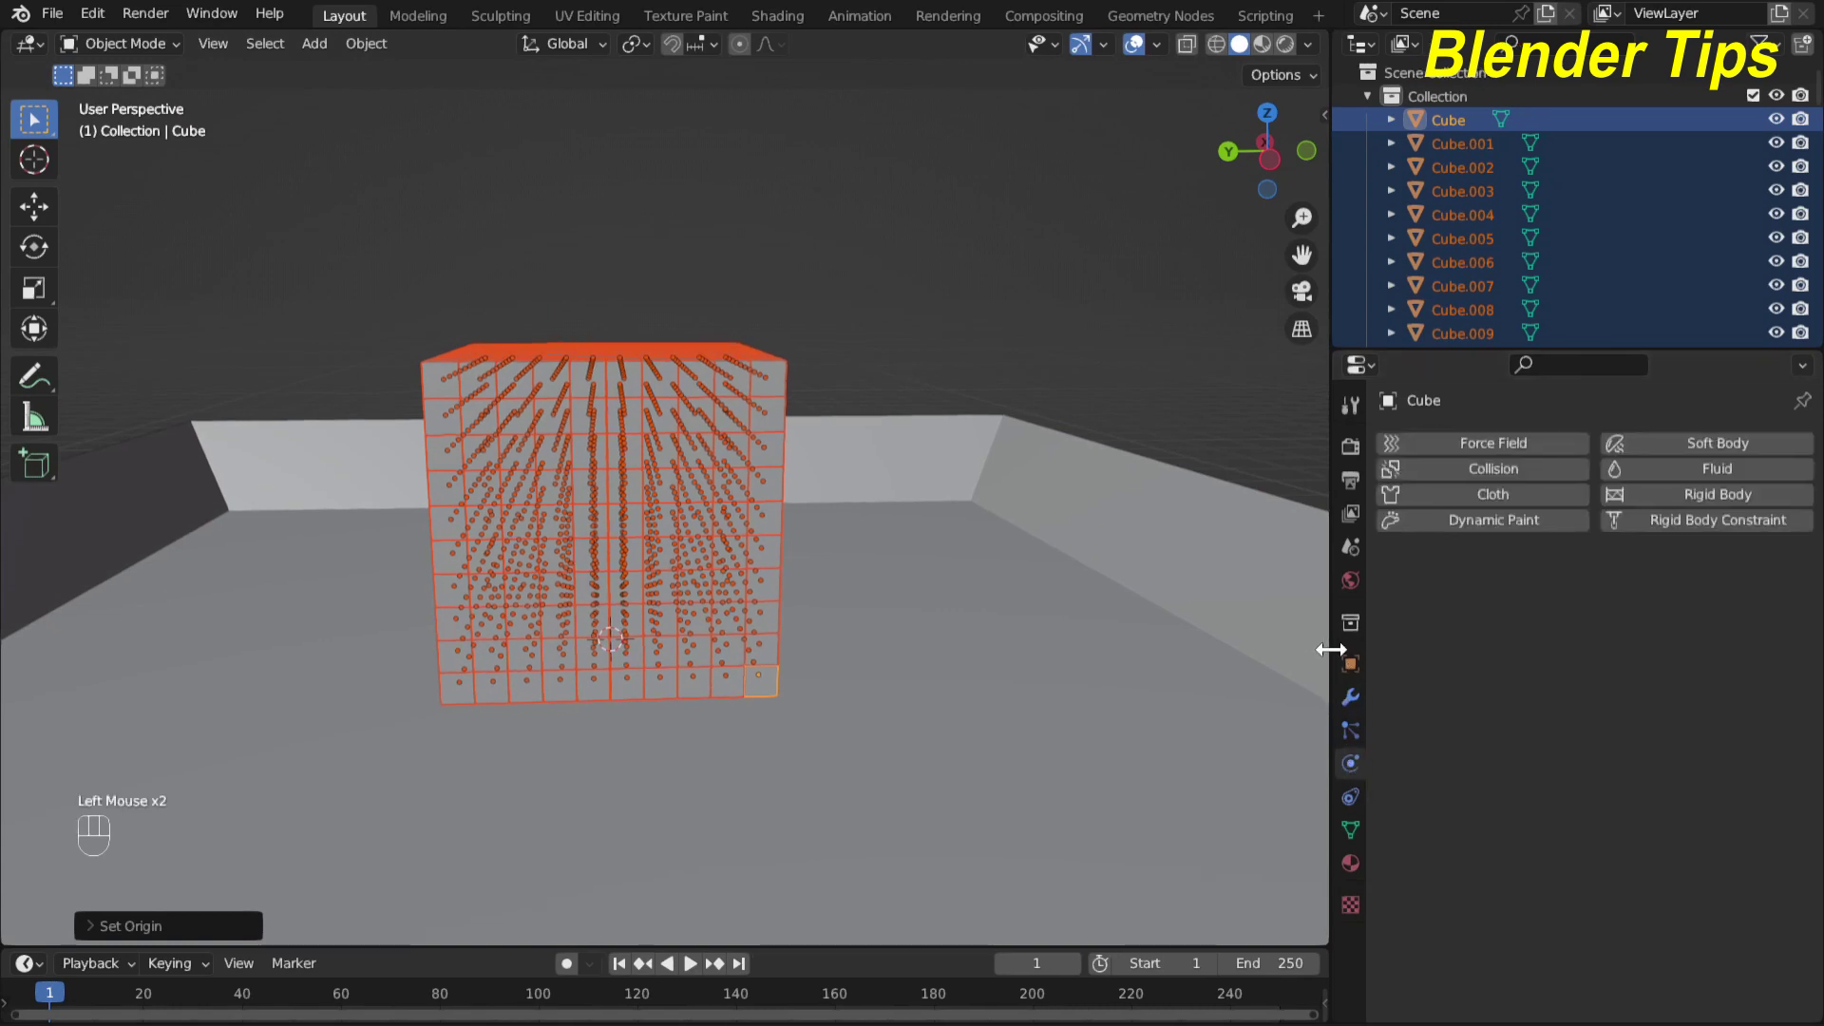
pyautogui.click(1679, 493)
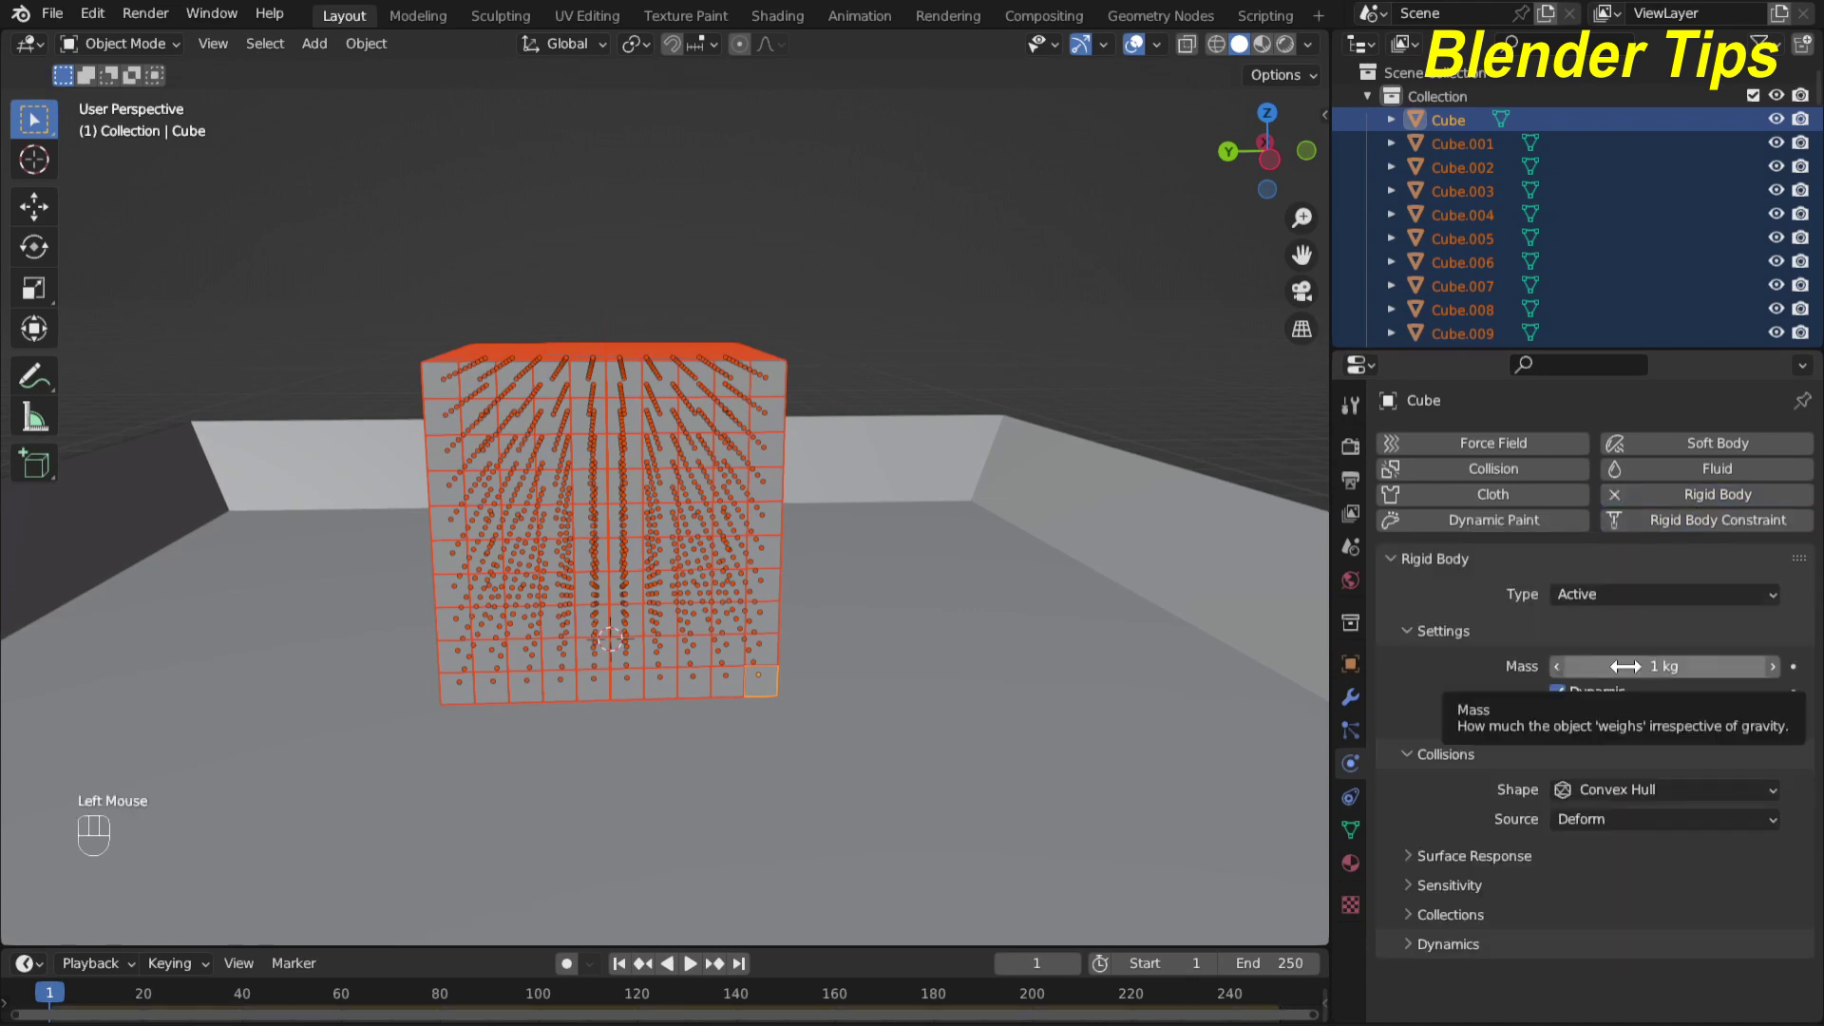
pyautogui.doubleClick(1672, 666)
pyautogui.press('BackSpace')
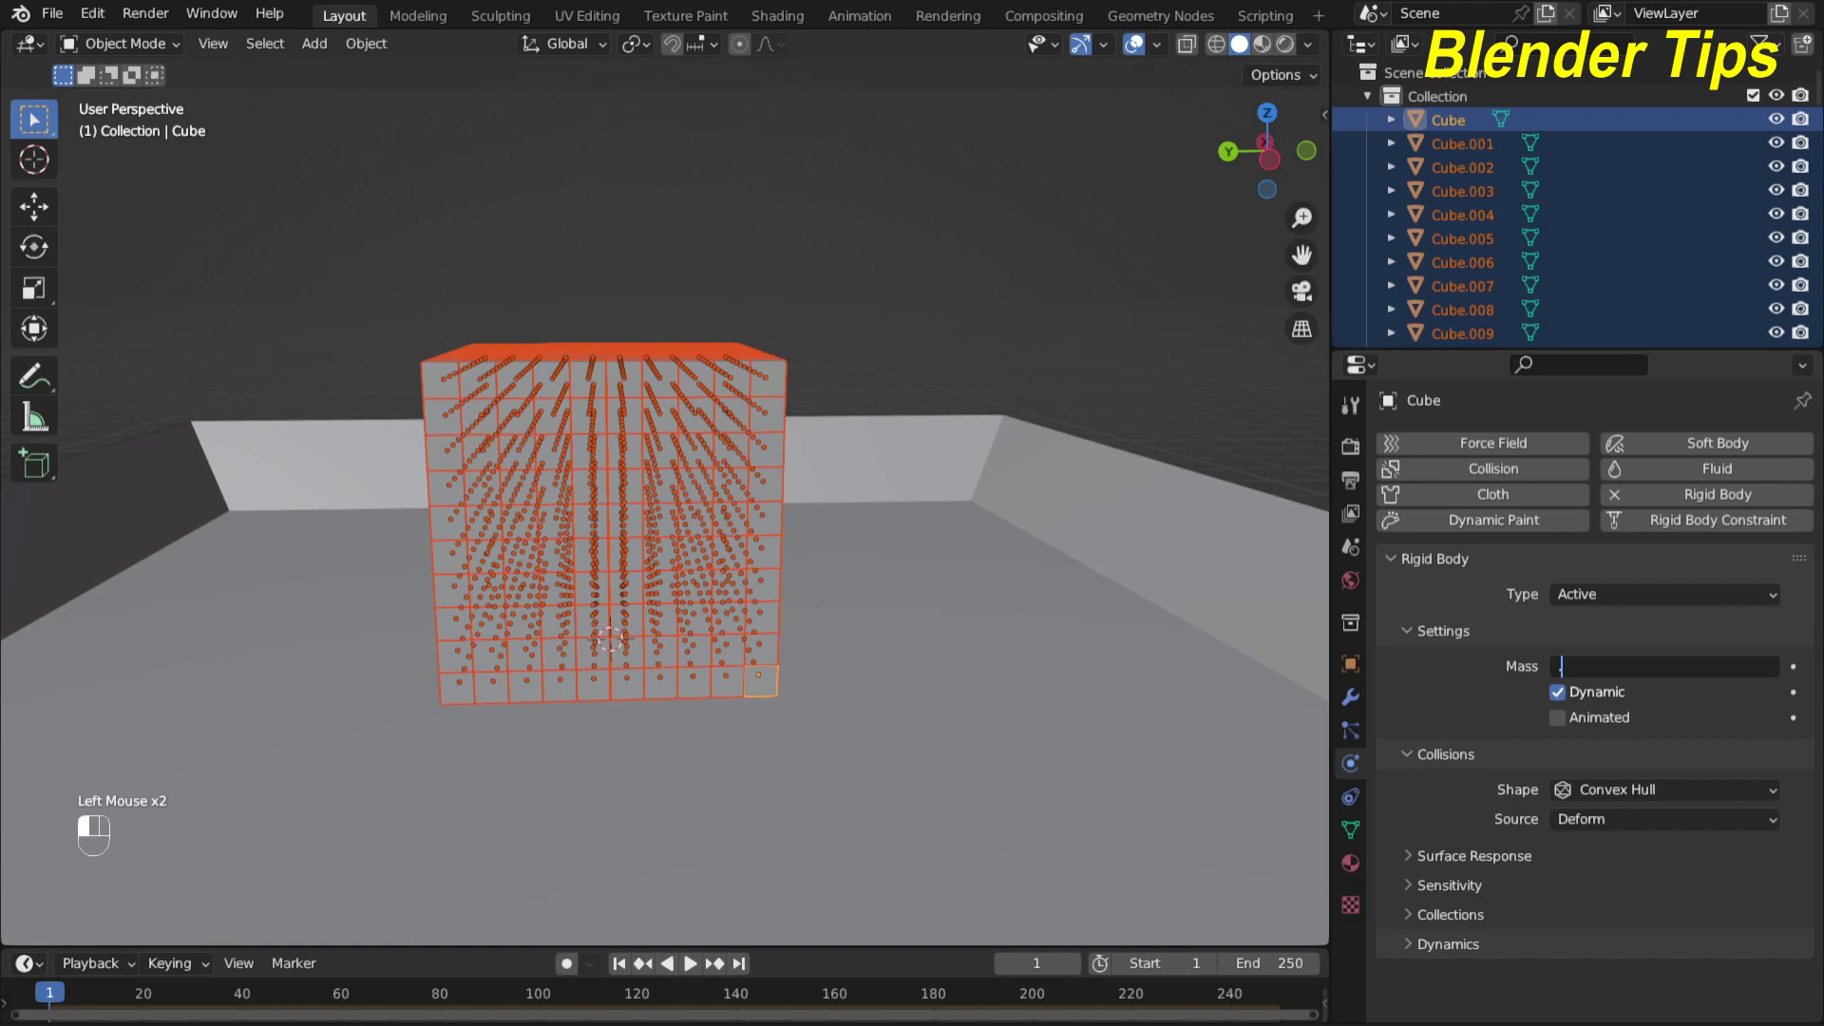
pyautogui.write('.100')
pyautogui.press('Return')
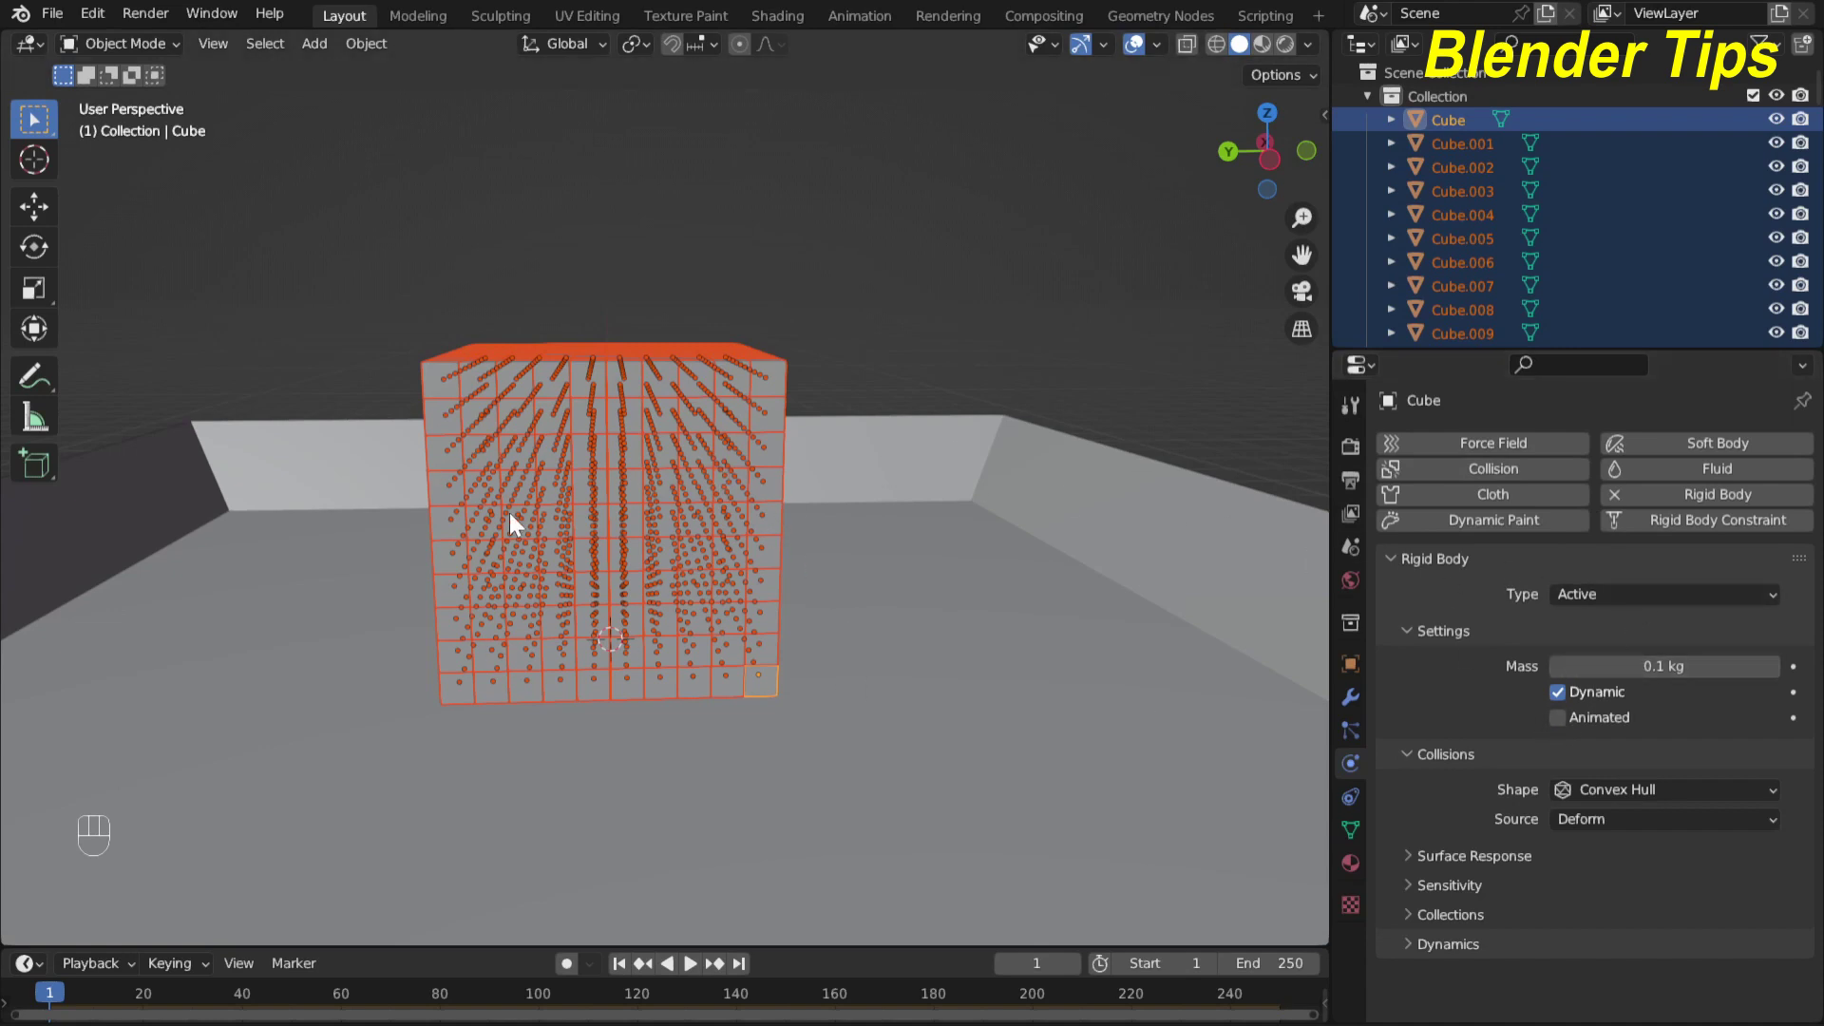
# Copy the active cube's rigid body settings to all selected cubes with Copy from Active
pyautogui.click(378, 48)
pyautogui.moveTo(409, 395)
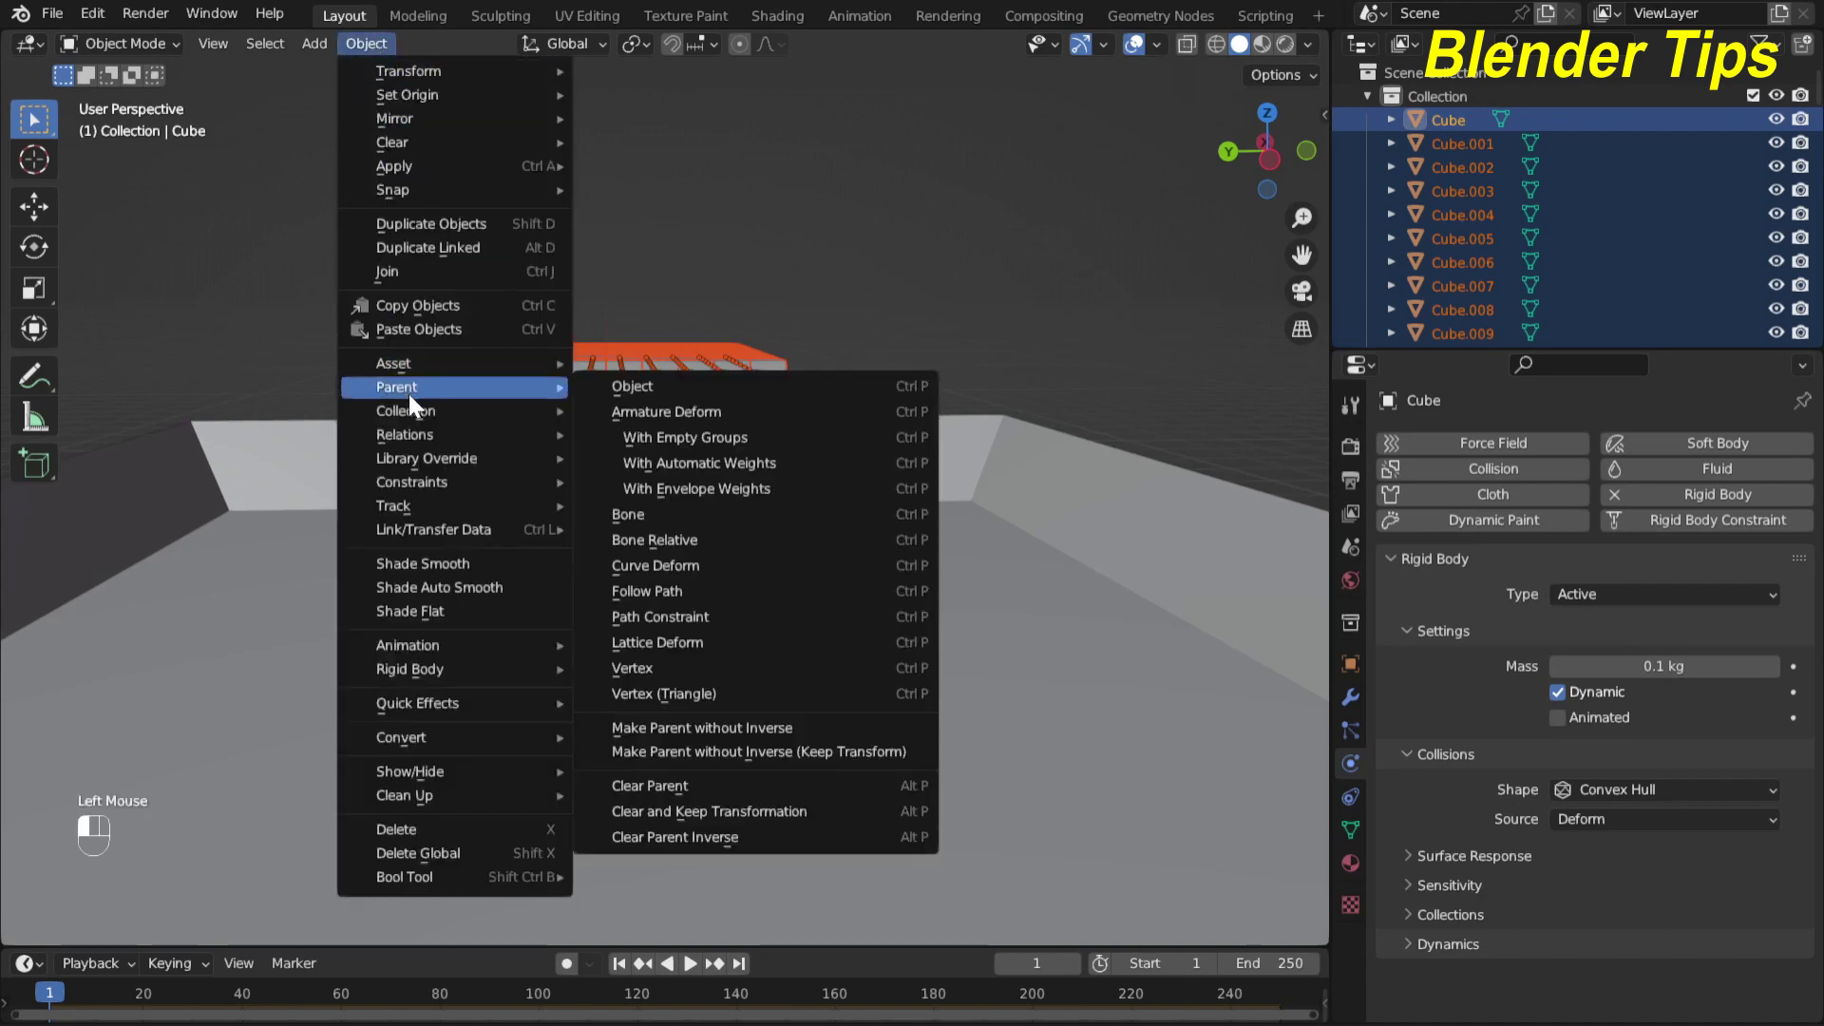
pyautogui.moveTo(420, 669)
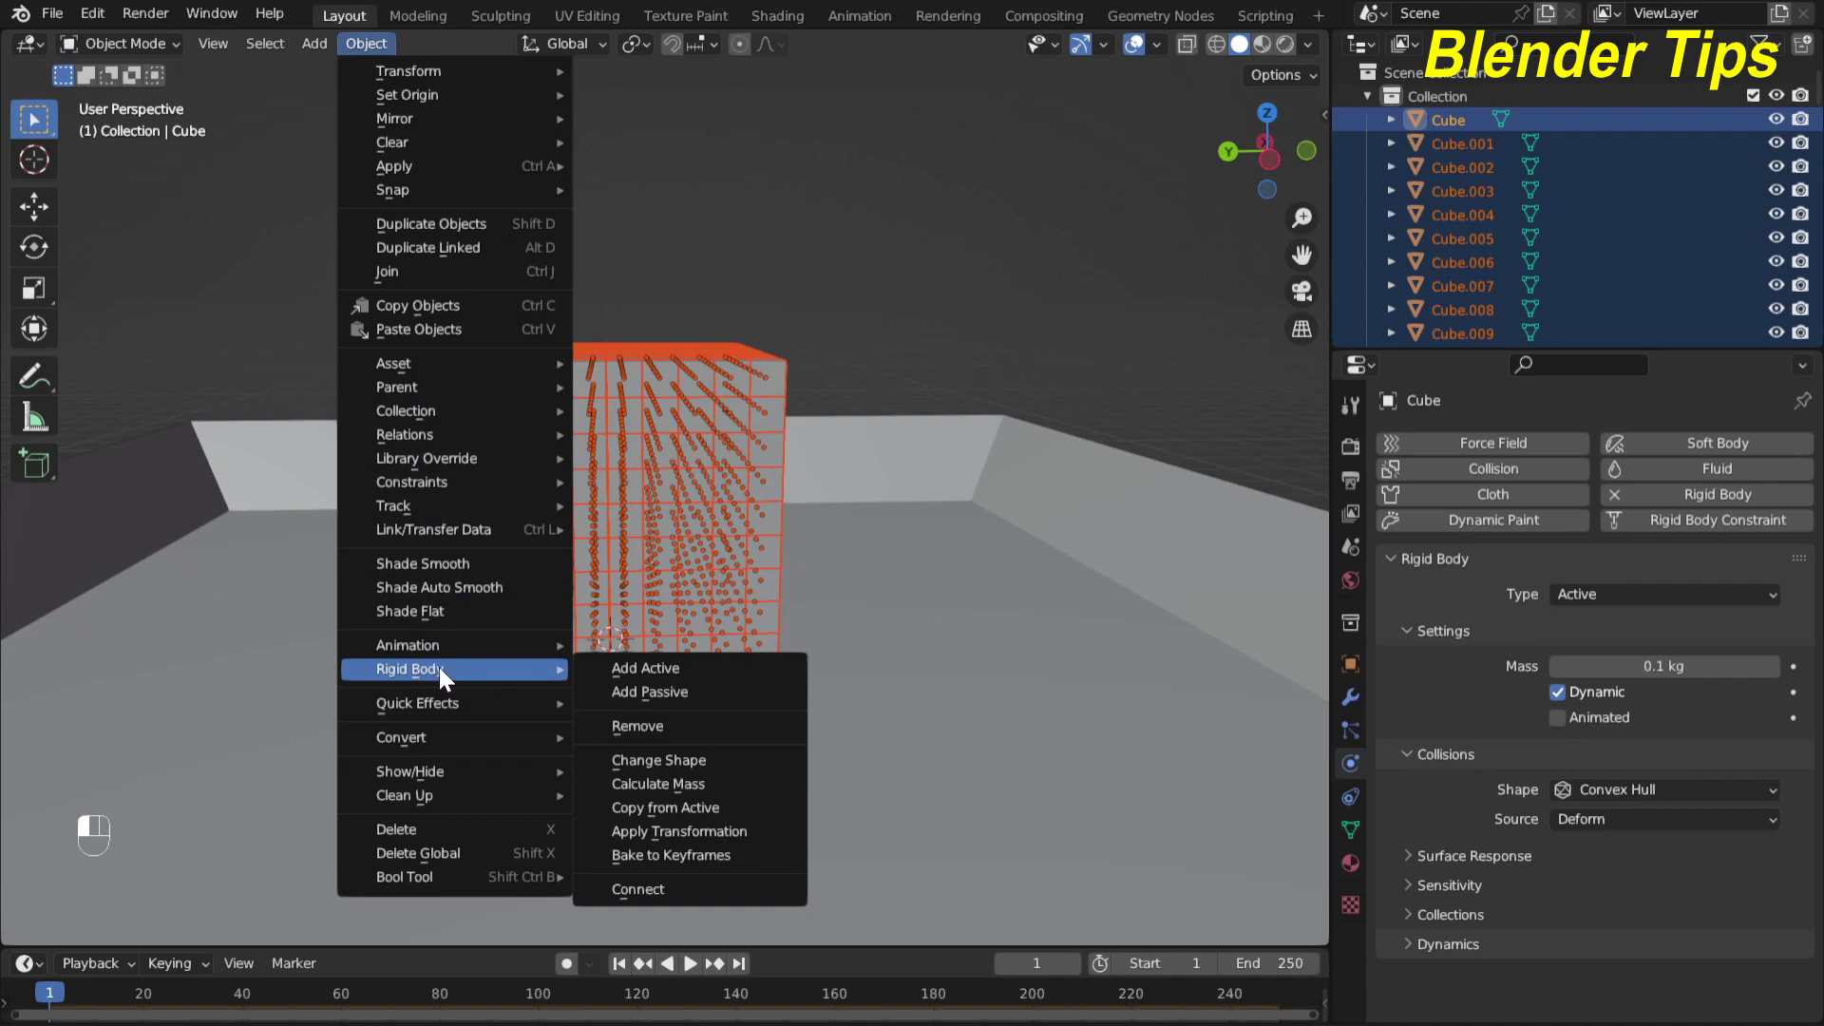
pyautogui.click(670, 807)
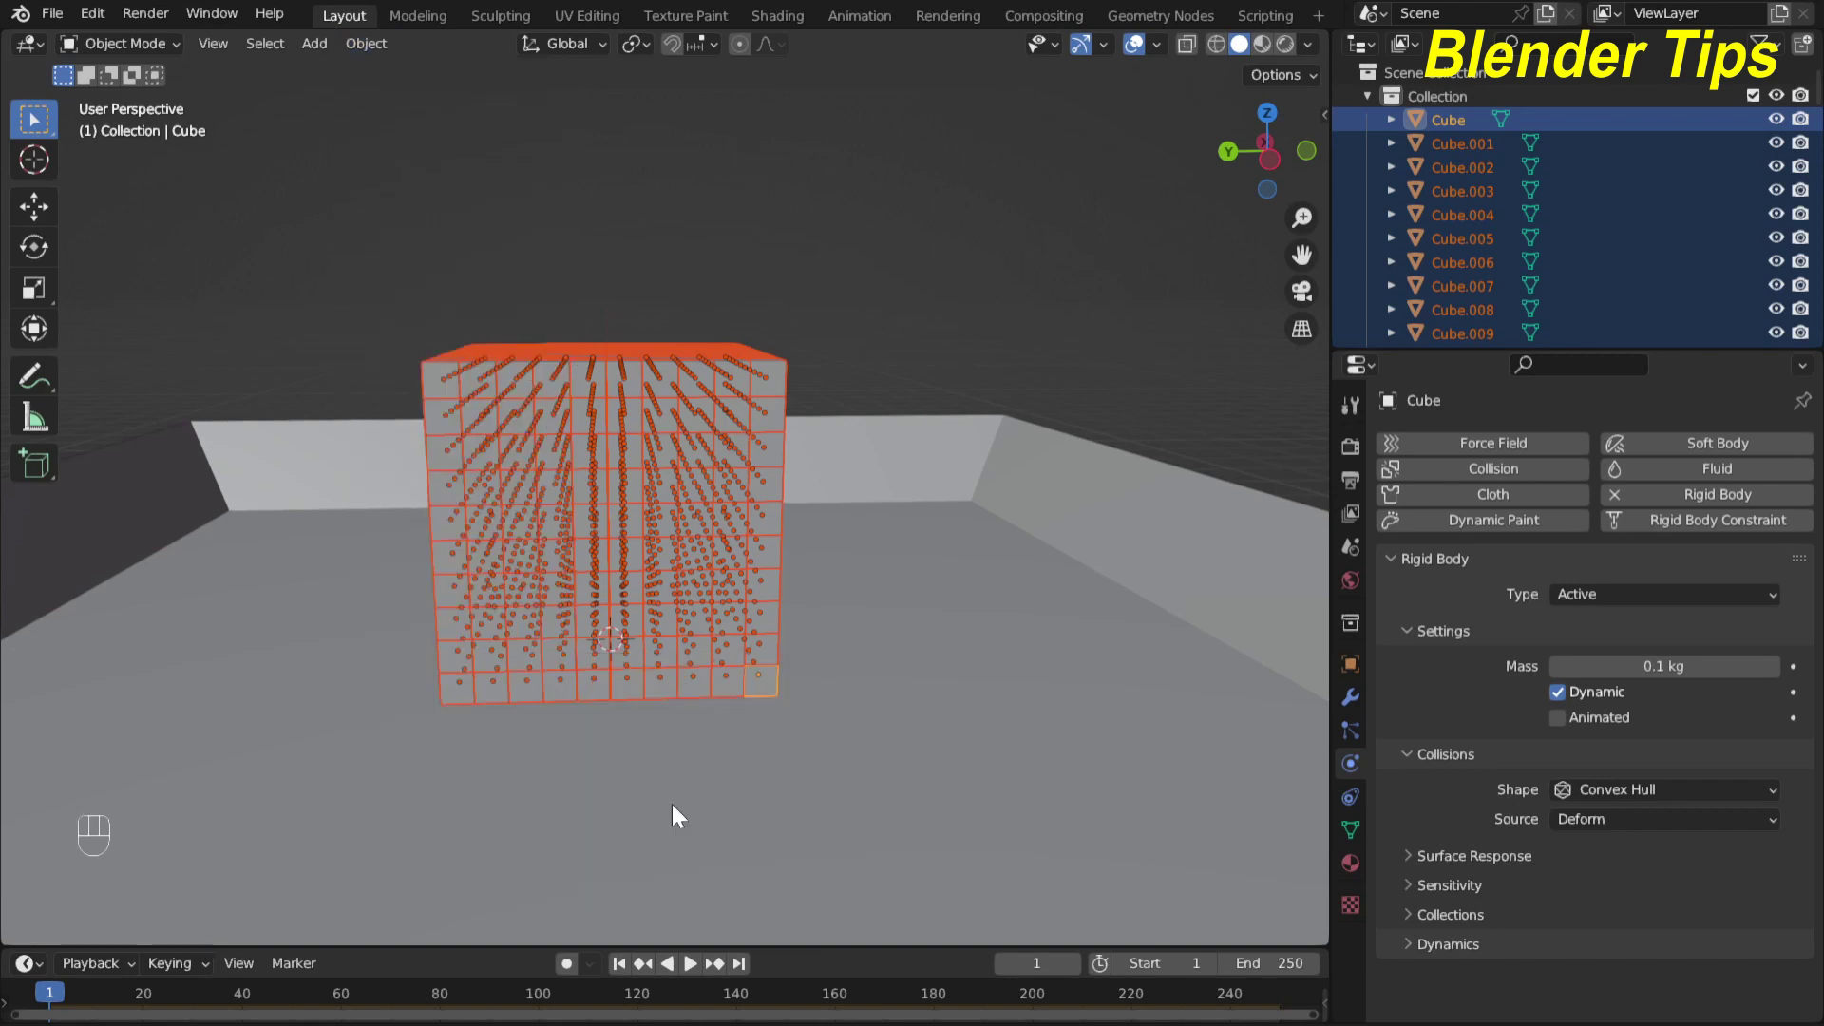
pyautogui.moveTo(371, 428); pyautogui.dragTo(555, 475, button='middle')
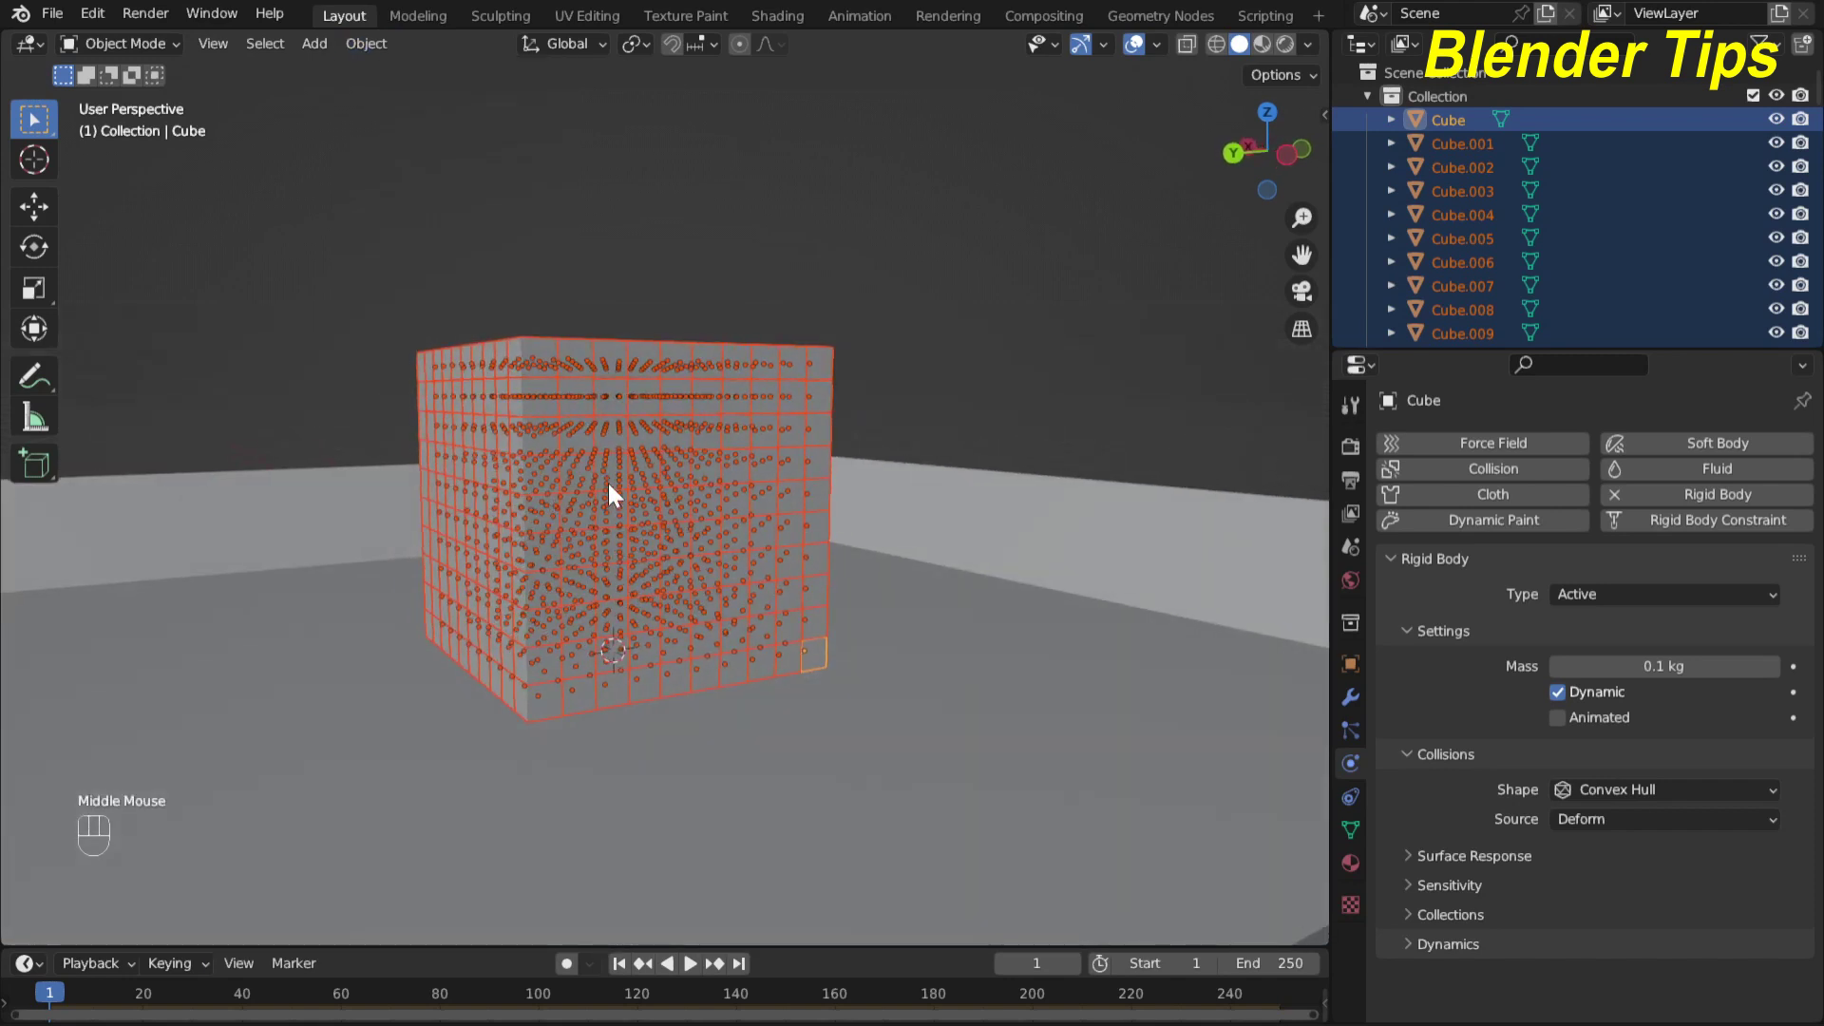
# Check individual cubes such as Cube.680, Cube.450 and Cube.240 for 0.1 kg Active rigid bodies
pyautogui.click(570, 472)
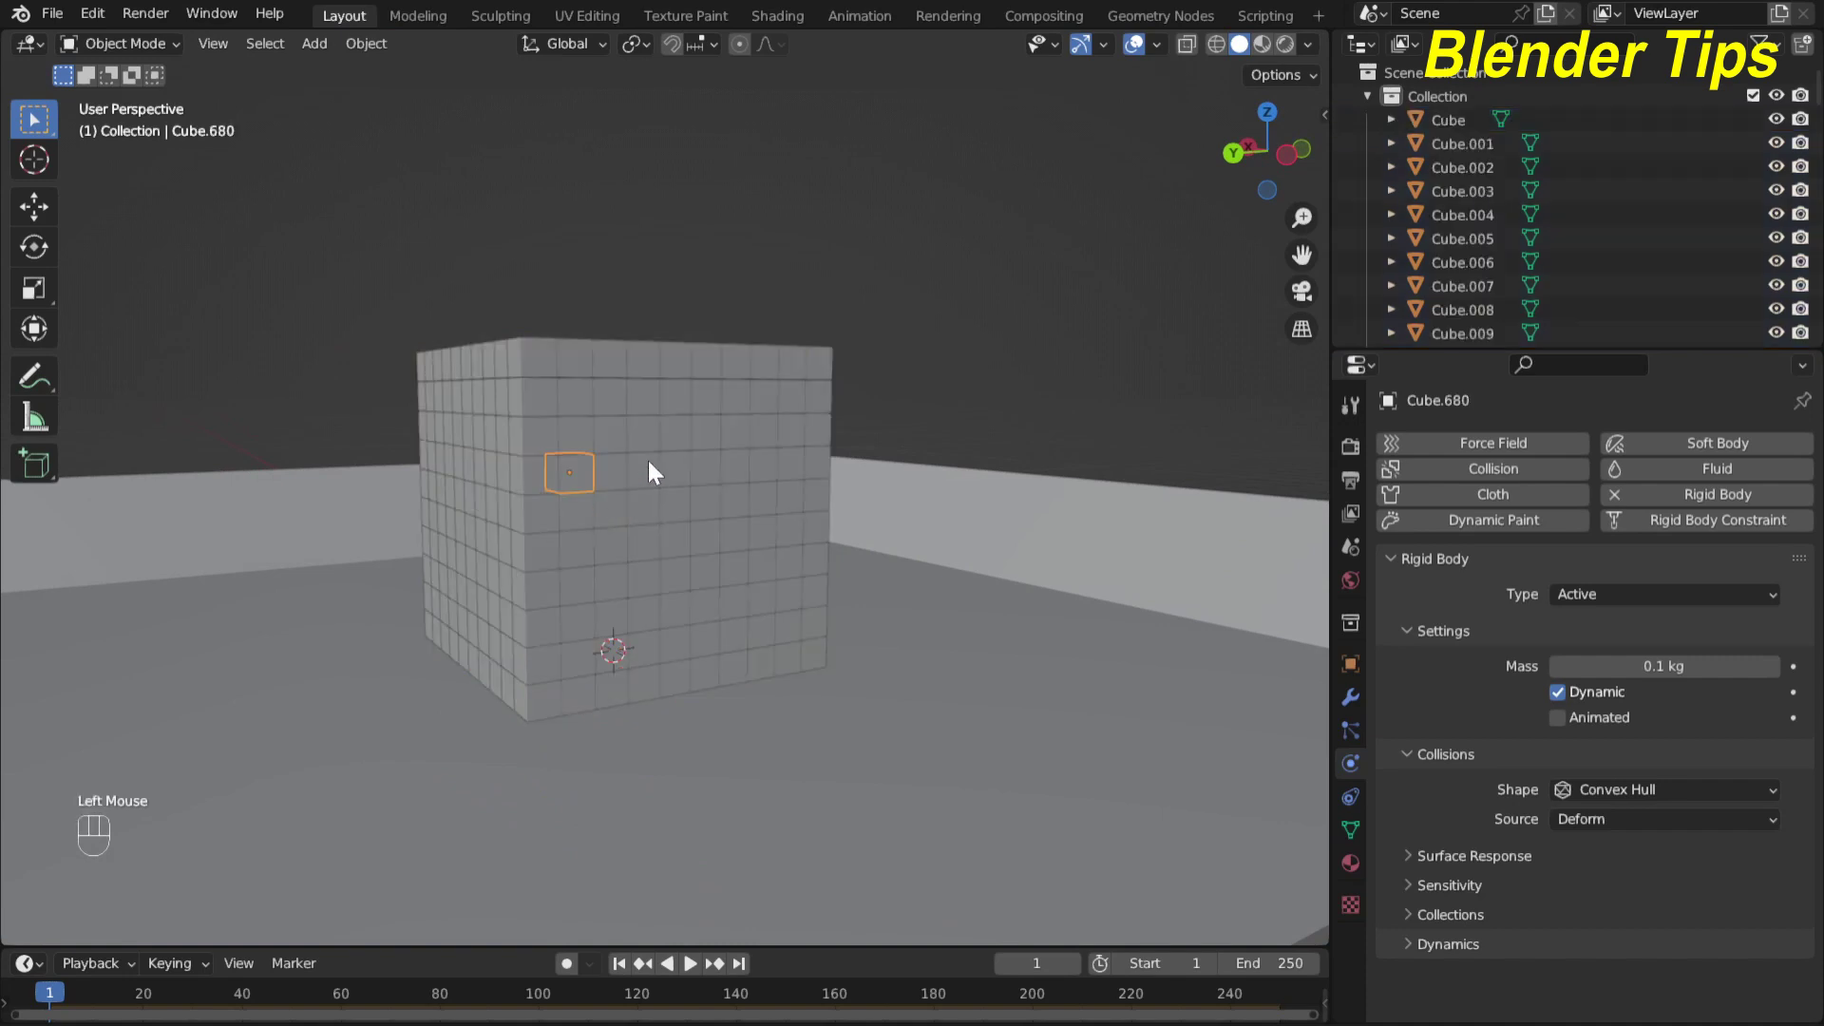
pyautogui.click(670, 439)
pyautogui.click(747, 437)
pyautogui.click(670, 540)
pyautogui.click(560, 639)
pyautogui.click(720, 599)
pyautogui.scroll(-1, 855, 523)
pyautogui.moveTo(722, 494); pyautogui.dragTo(589, 475, button='middle')
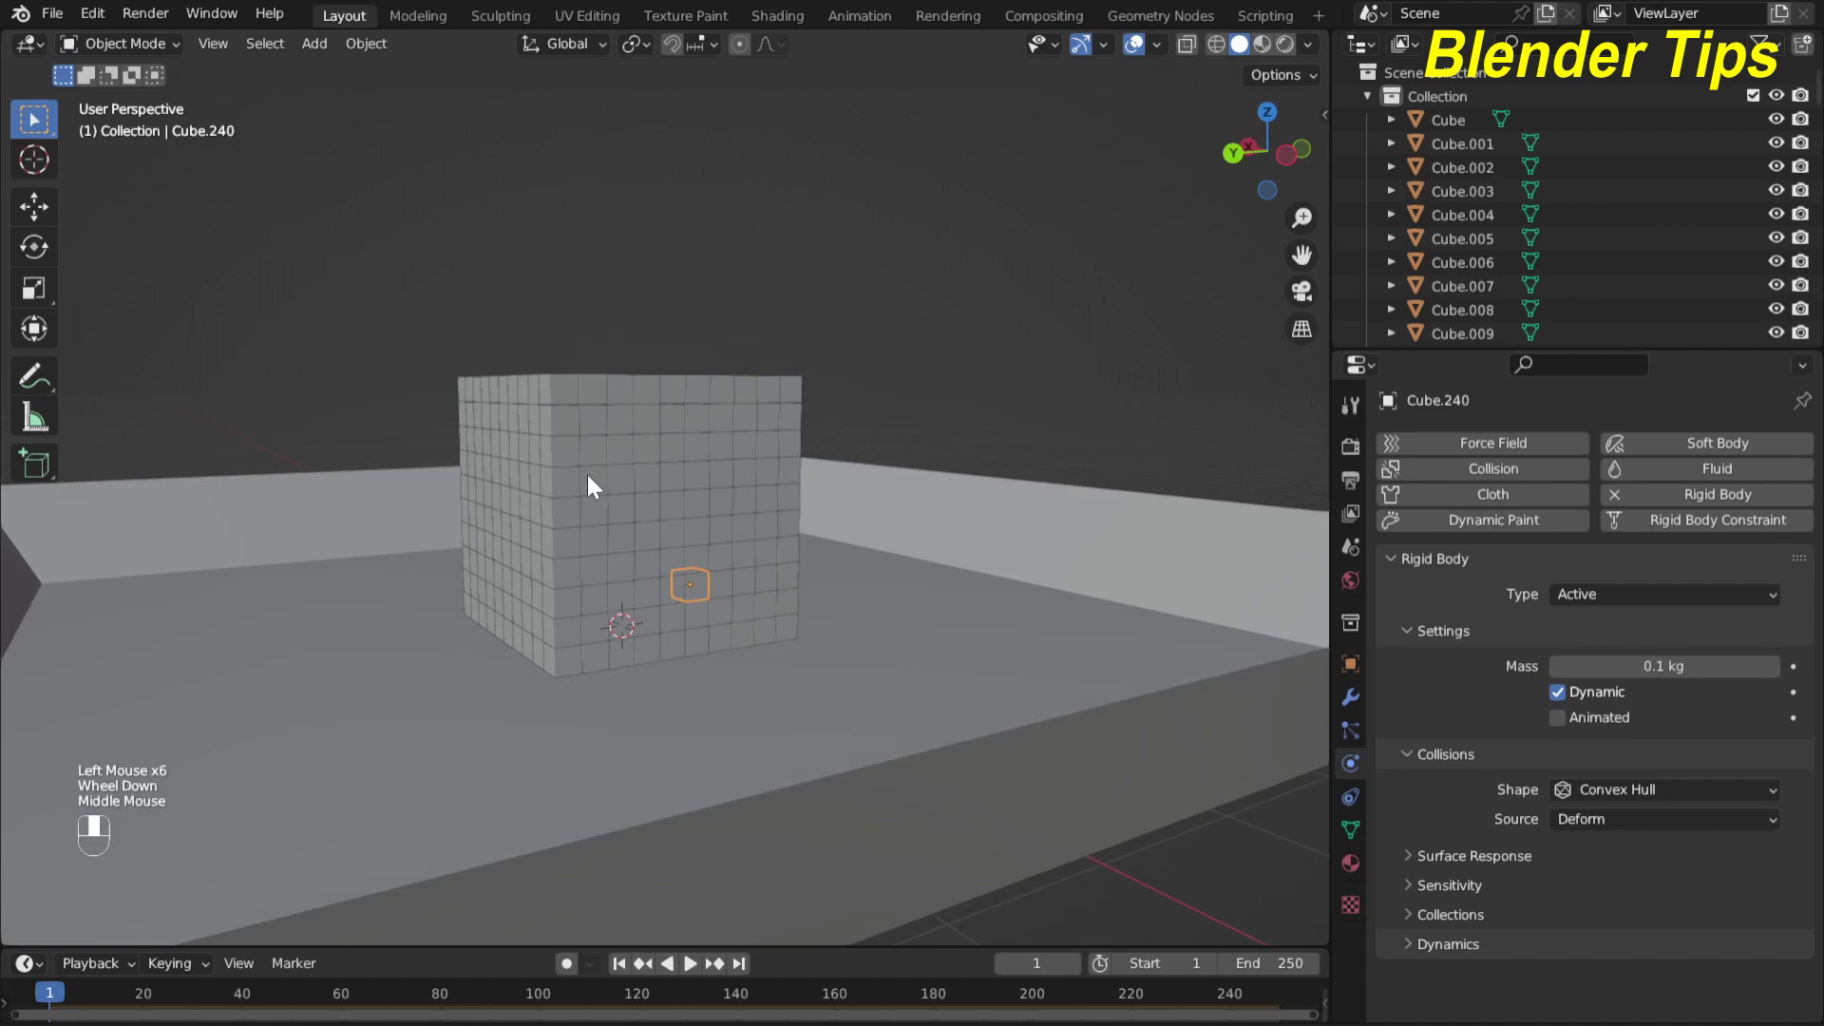
pyautogui.scroll(-3, 532, 503)
pyautogui.moveTo(456, 530); pyautogui.dragTo(732, 721, button='middle')
pyautogui.scroll(3, 547, 477)
pyautogui.scroll(-2, 577, 492)
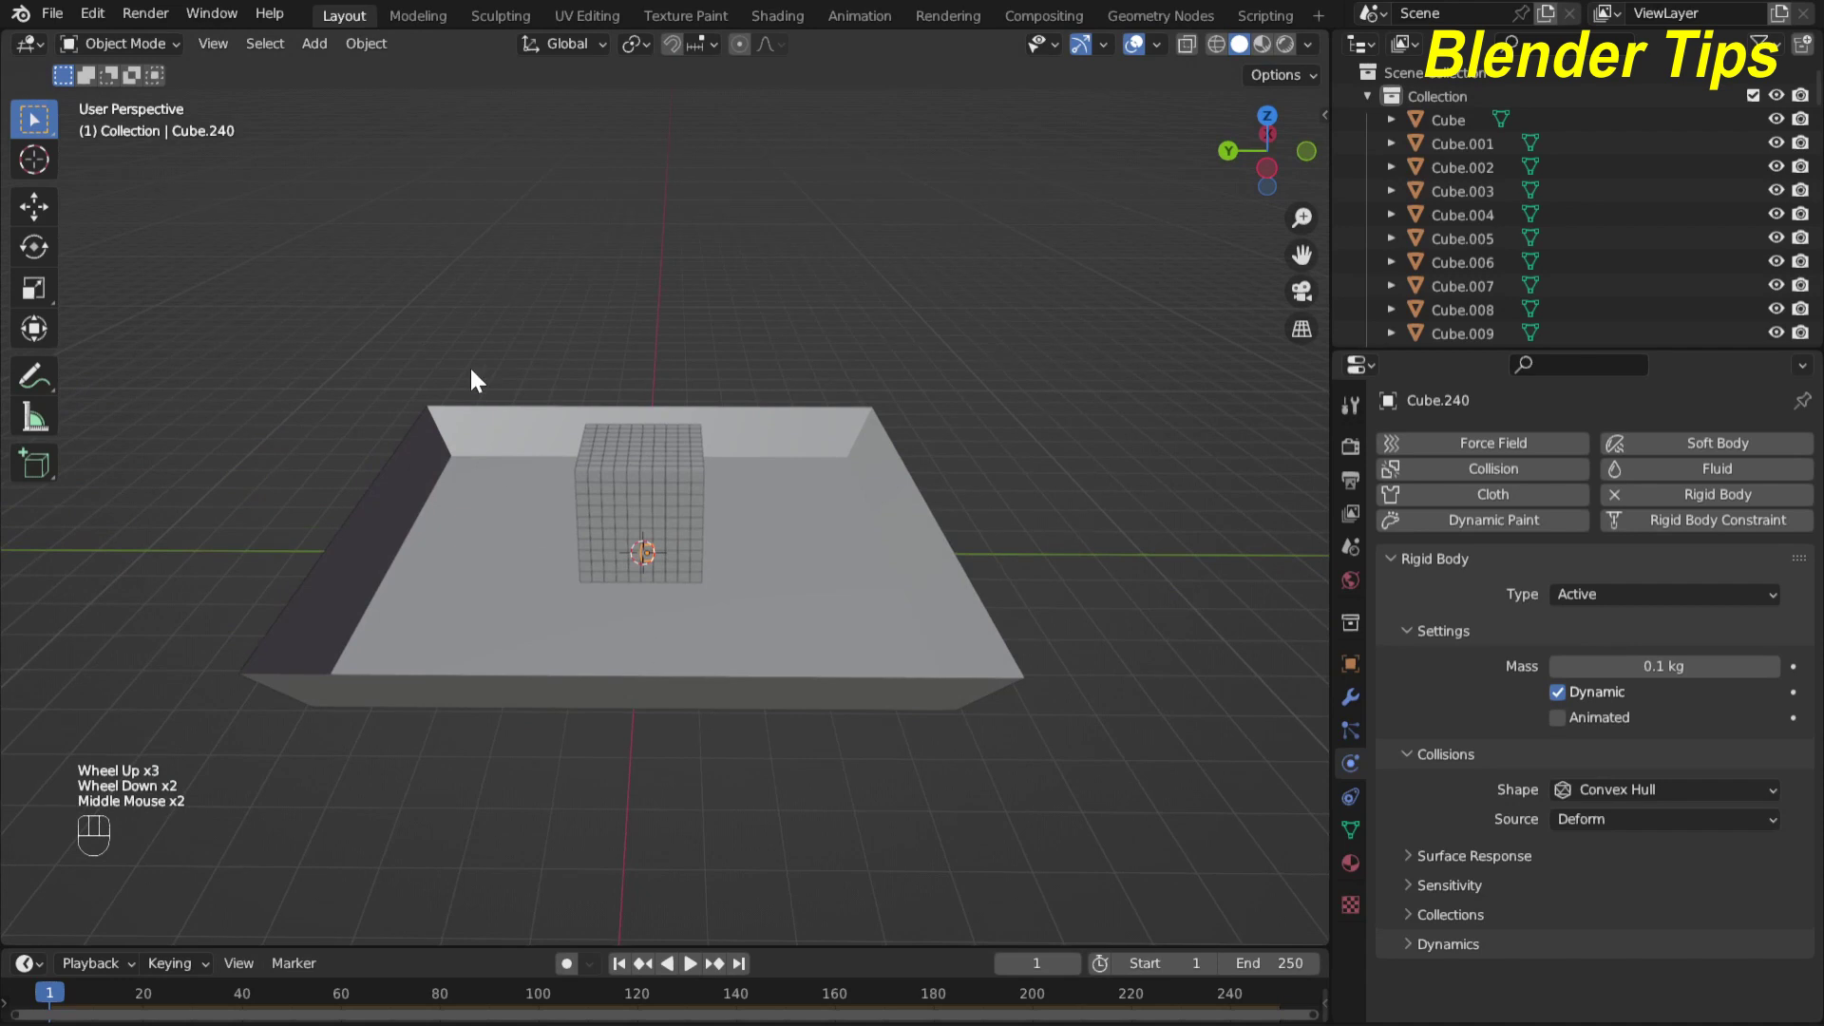
# Add a cone and raise it along Z high above the cube block
pyautogui.hotkey('shift', 'a')
pyautogui.moveTo(447, 184)
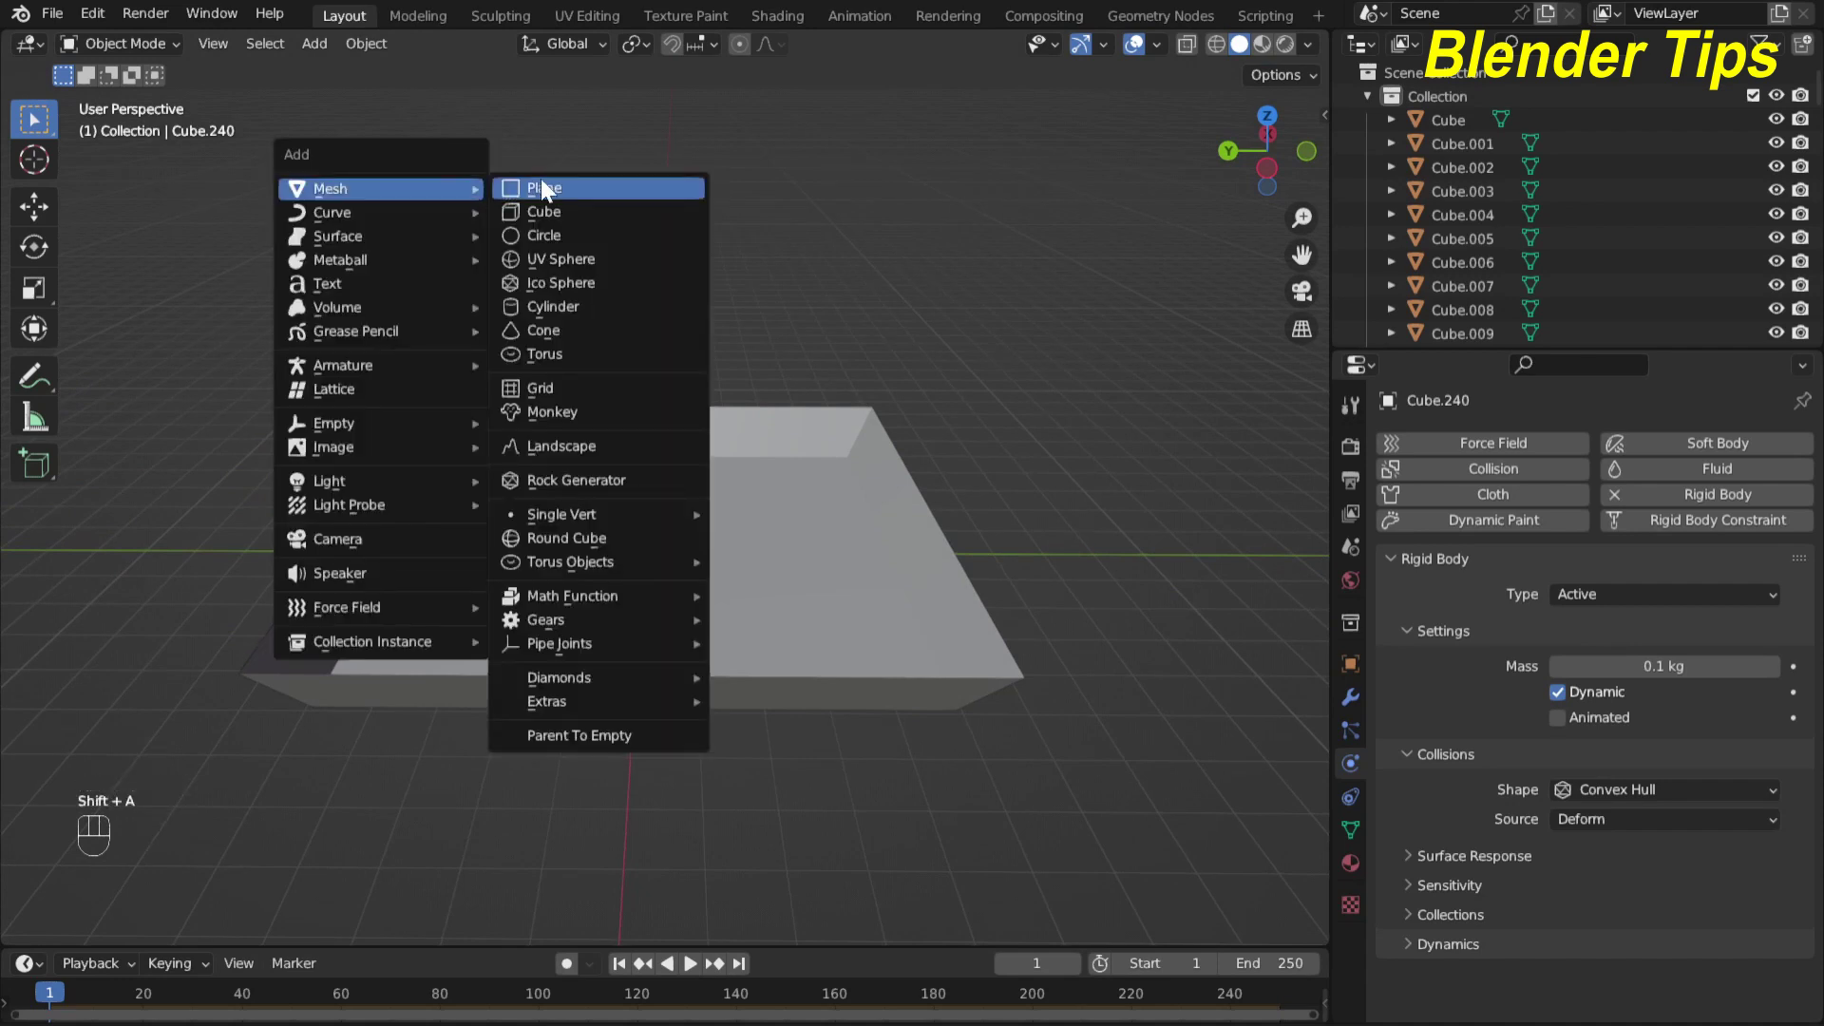
pyautogui.click(575, 330)
pyautogui.scroll(2, 600, 477)
pyautogui.scroll(-2, 598, 478)
pyautogui.moveTo(597, 479); pyautogui.dragTo(584, 458, button='middle')
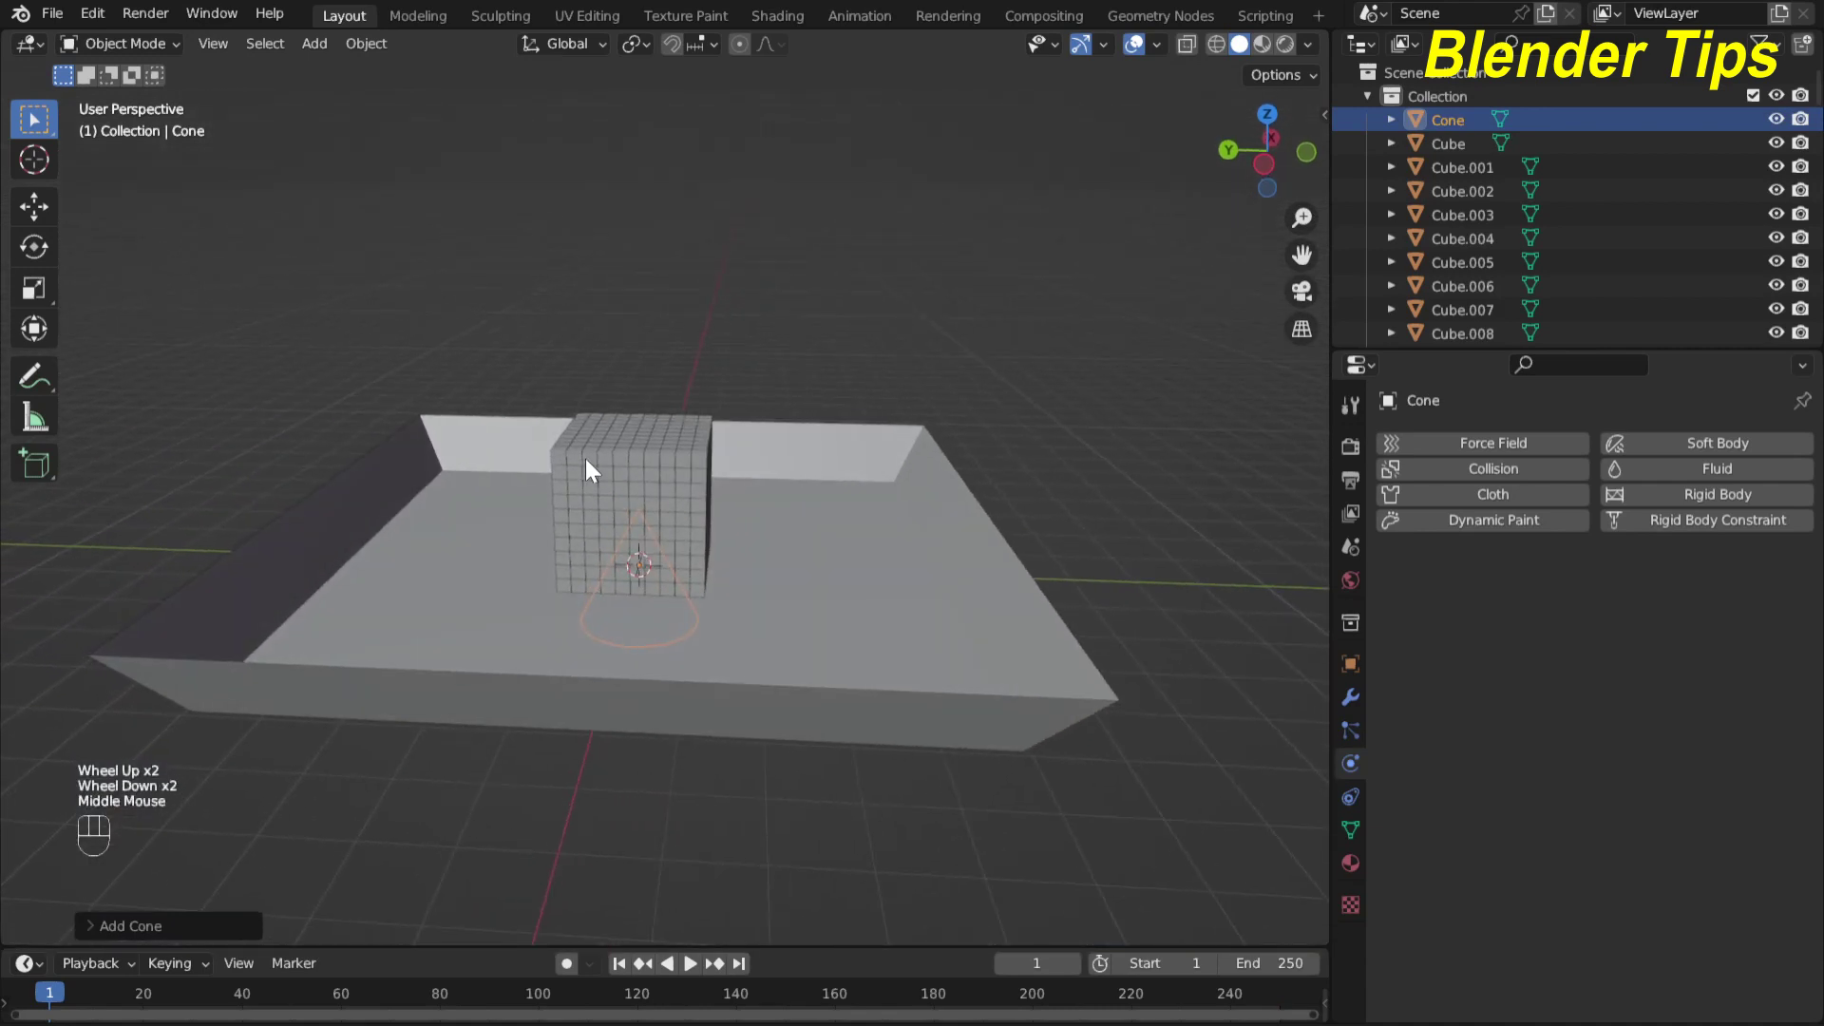
pyautogui.press('g')
pyautogui.press('z')
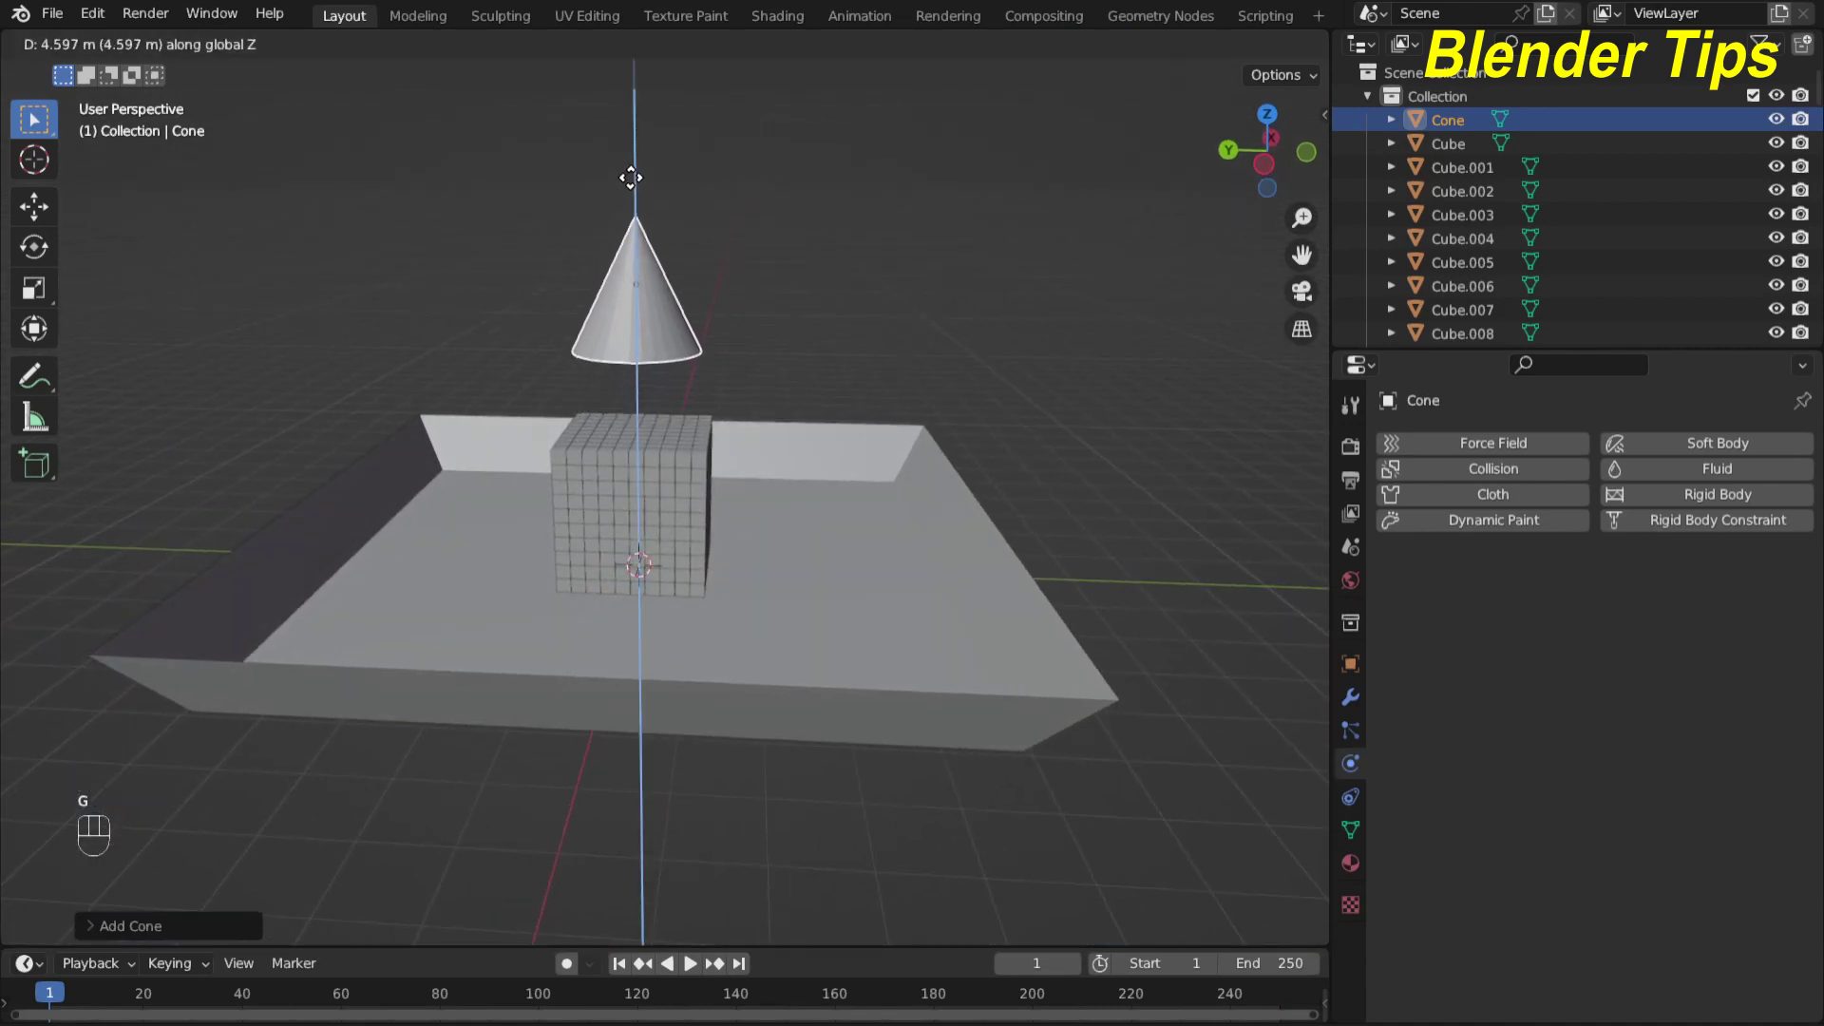
pyautogui.click(630, 180)
pyautogui.moveTo(646, 209); pyautogui.dragTo(746, 259, button='middle')
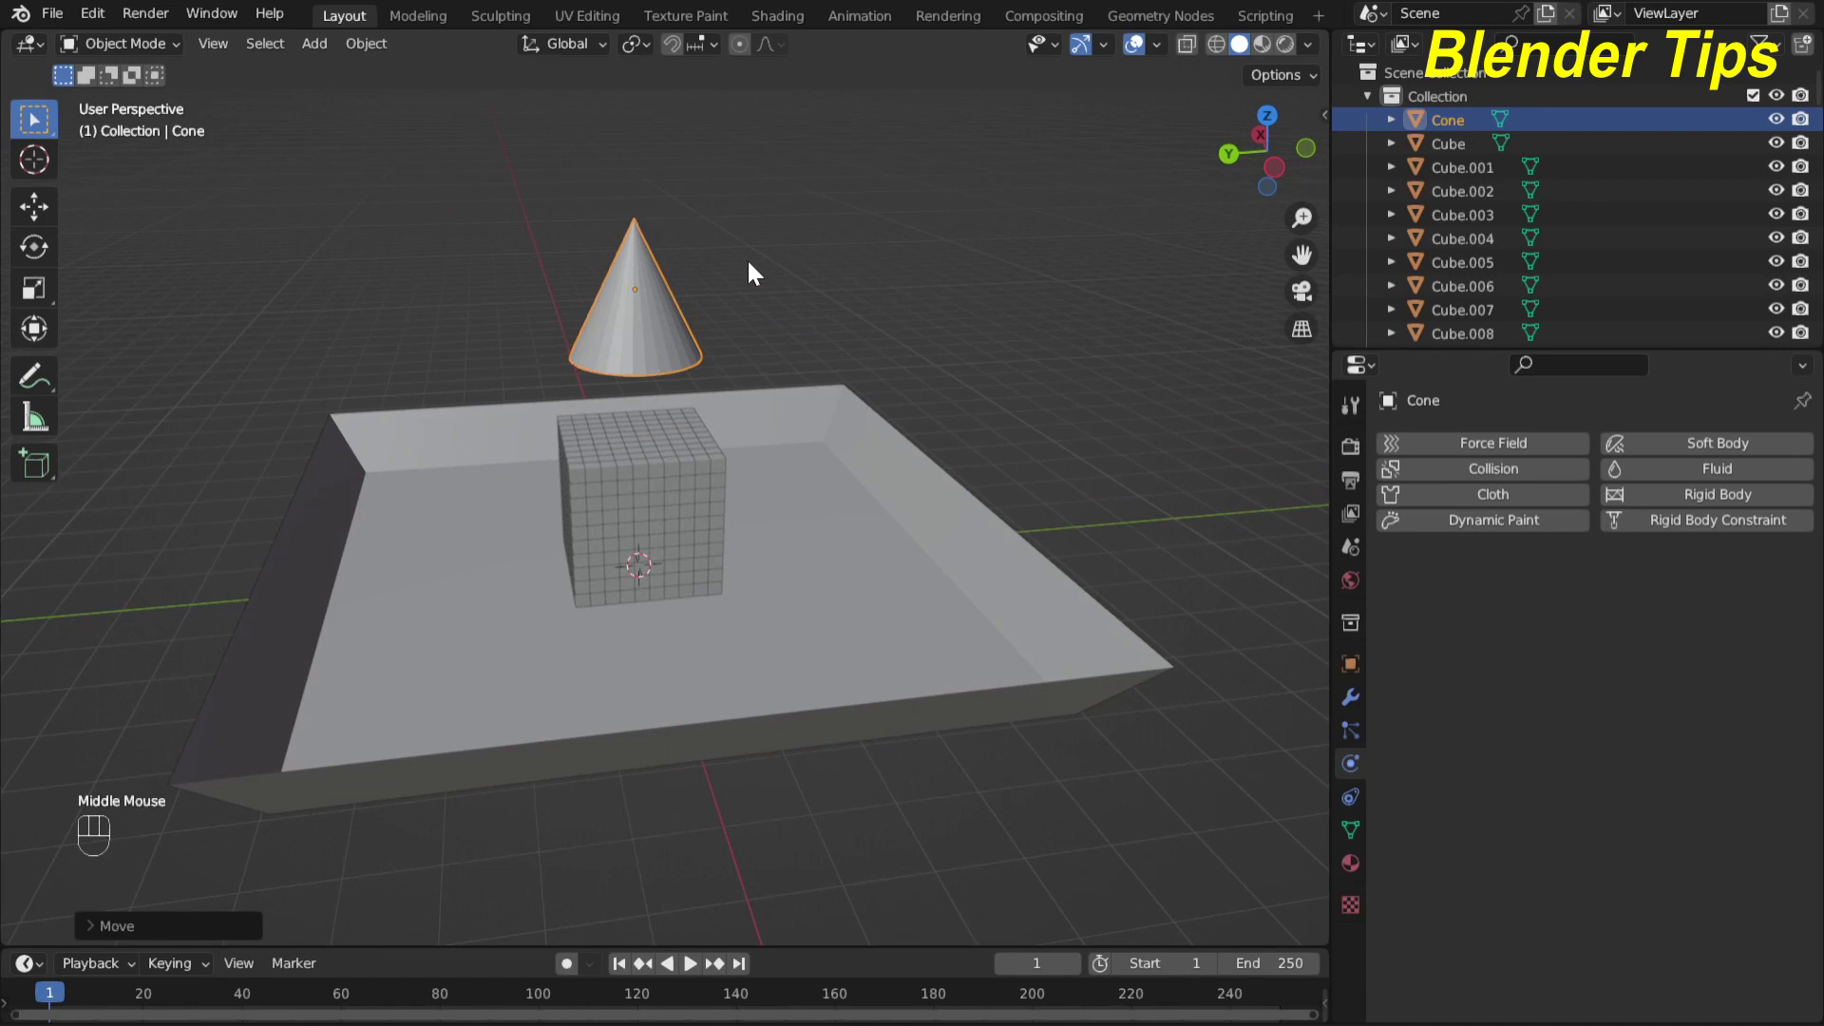
# Rotate the cone 180° about X to point down, then scale it smaller
pyautogui.write('rx')
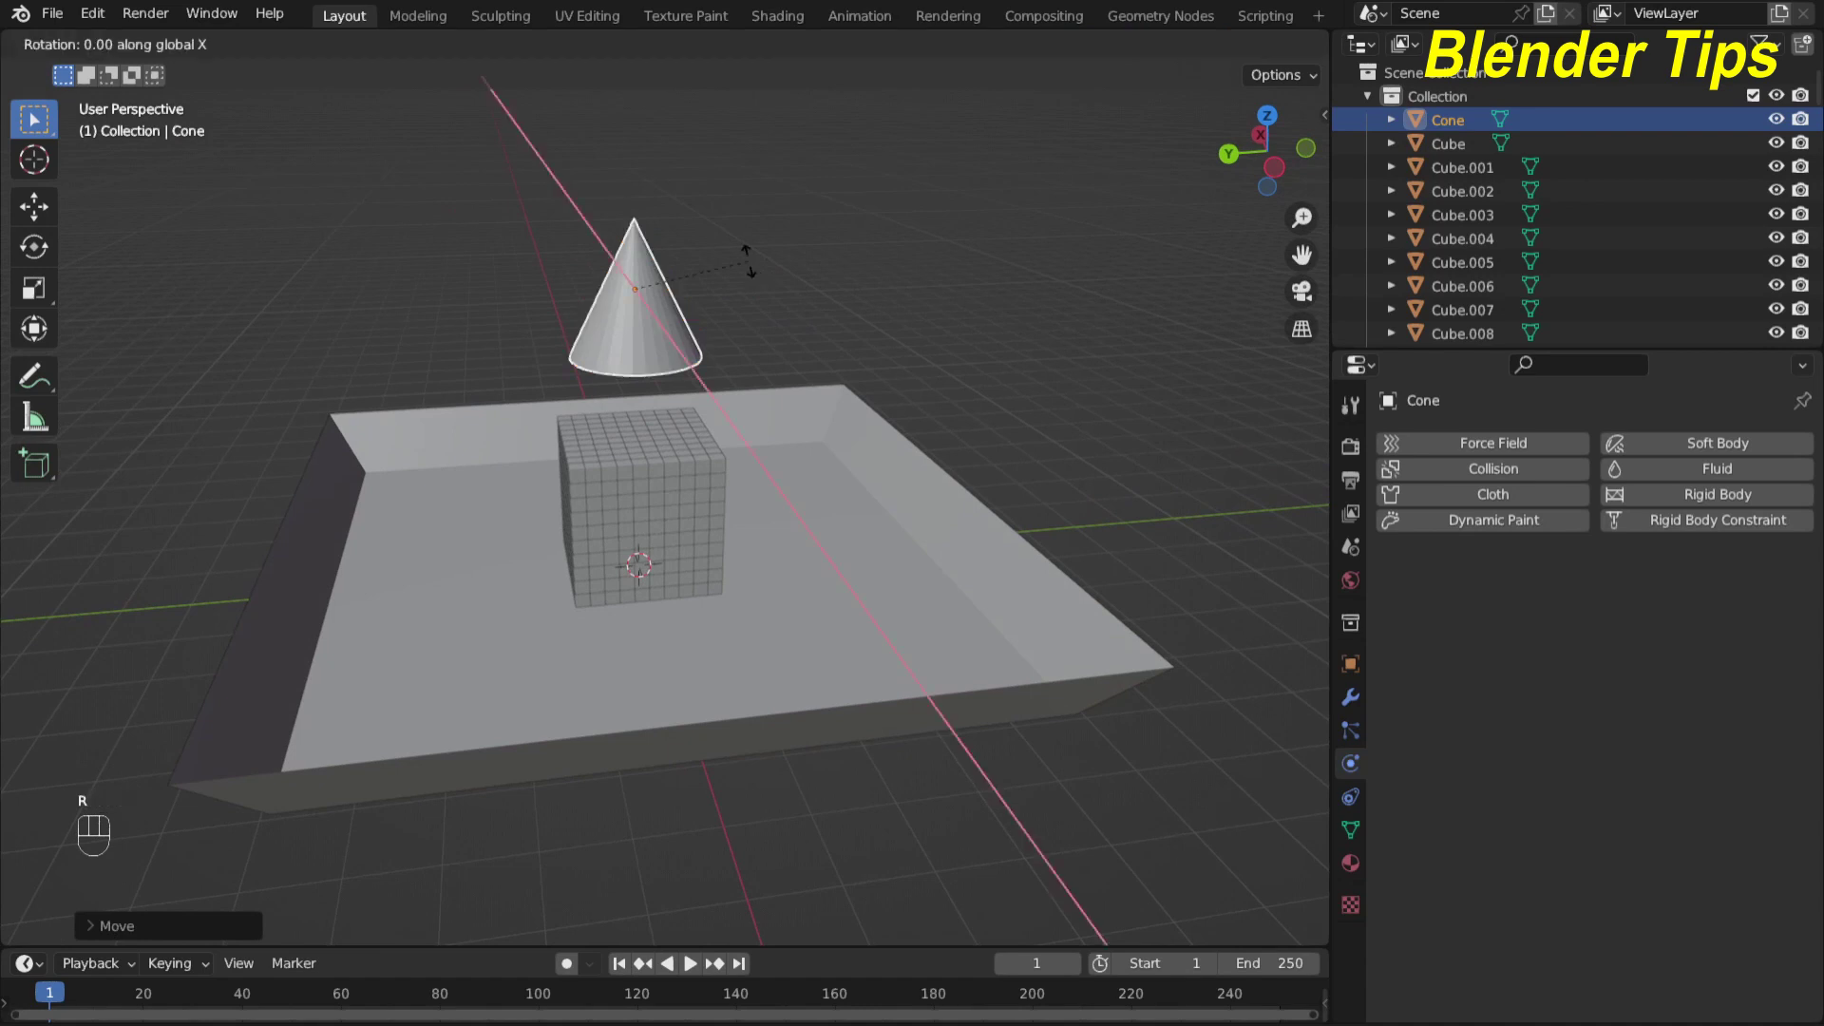
pyautogui.write('180')
pyautogui.press('Return')
pyautogui.scroll(-1, 747, 259)
pyautogui.moveTo(747, 258); pyautogui.dragTo(665, 242, button='middle')
pyautogui.press('KP_7')
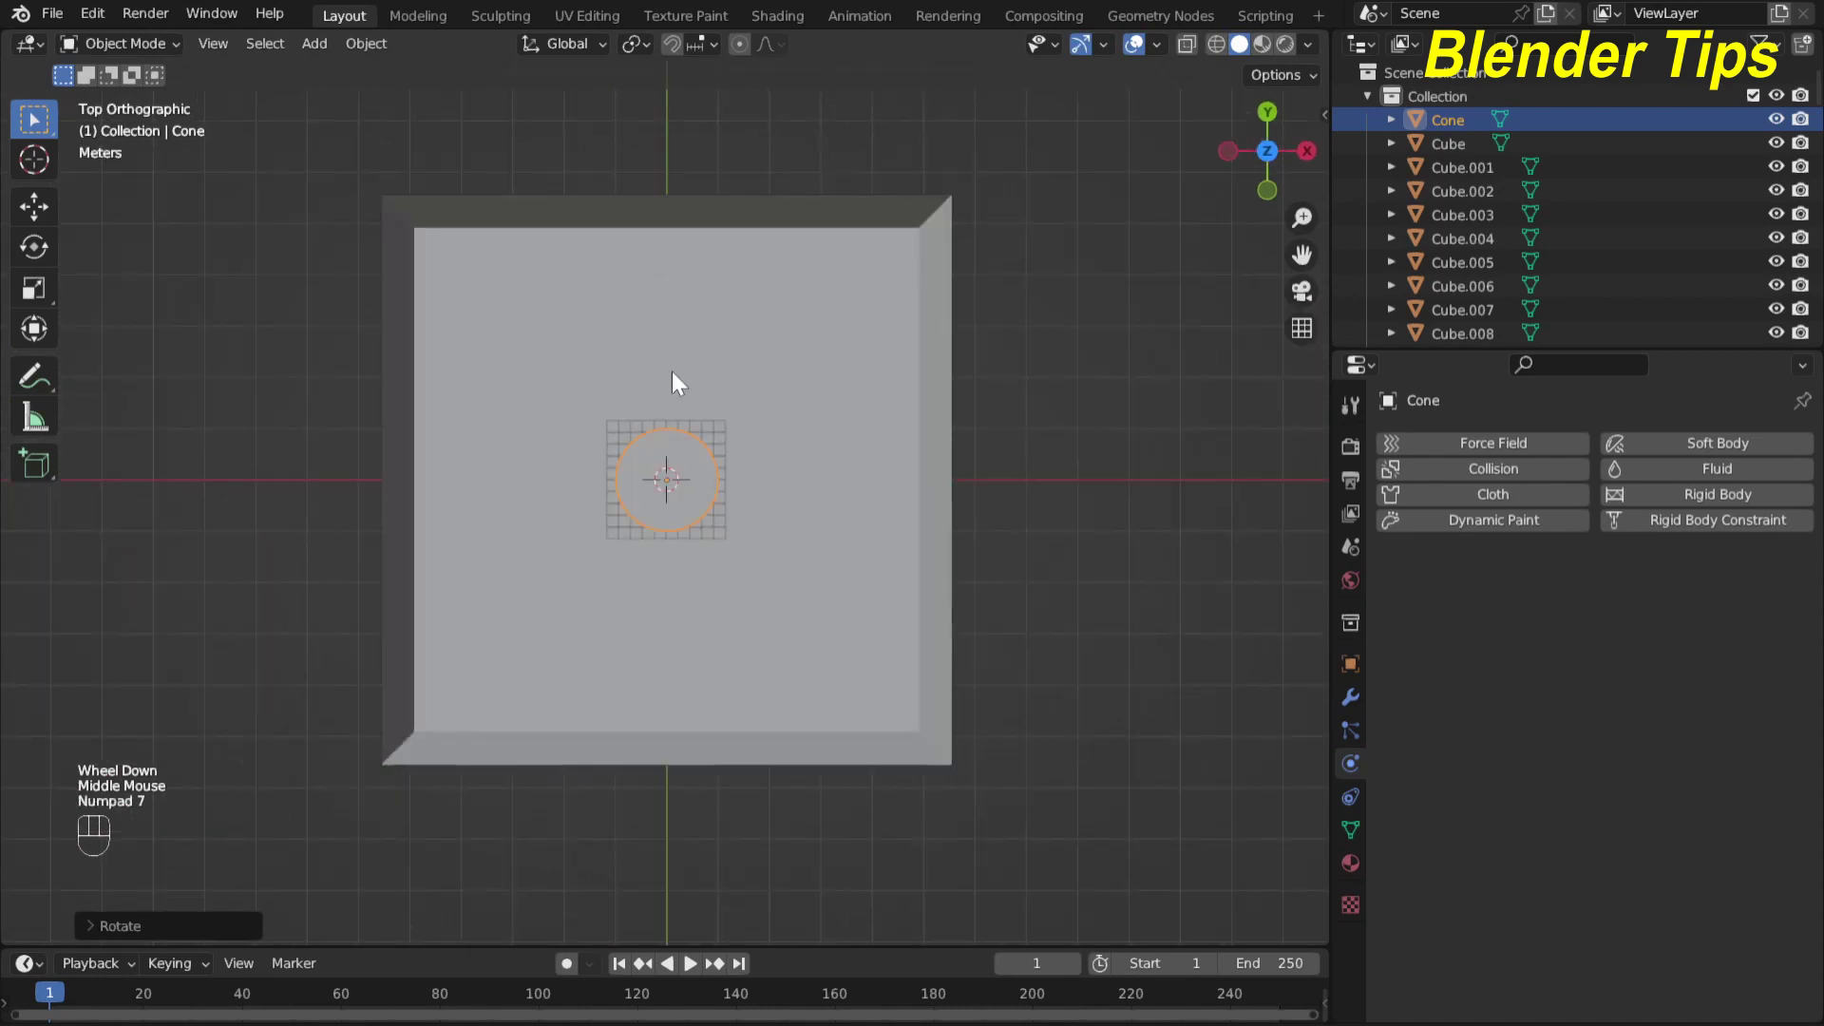
pyautogui.scroll(2, 714, 502)
pyautogui.press('s')
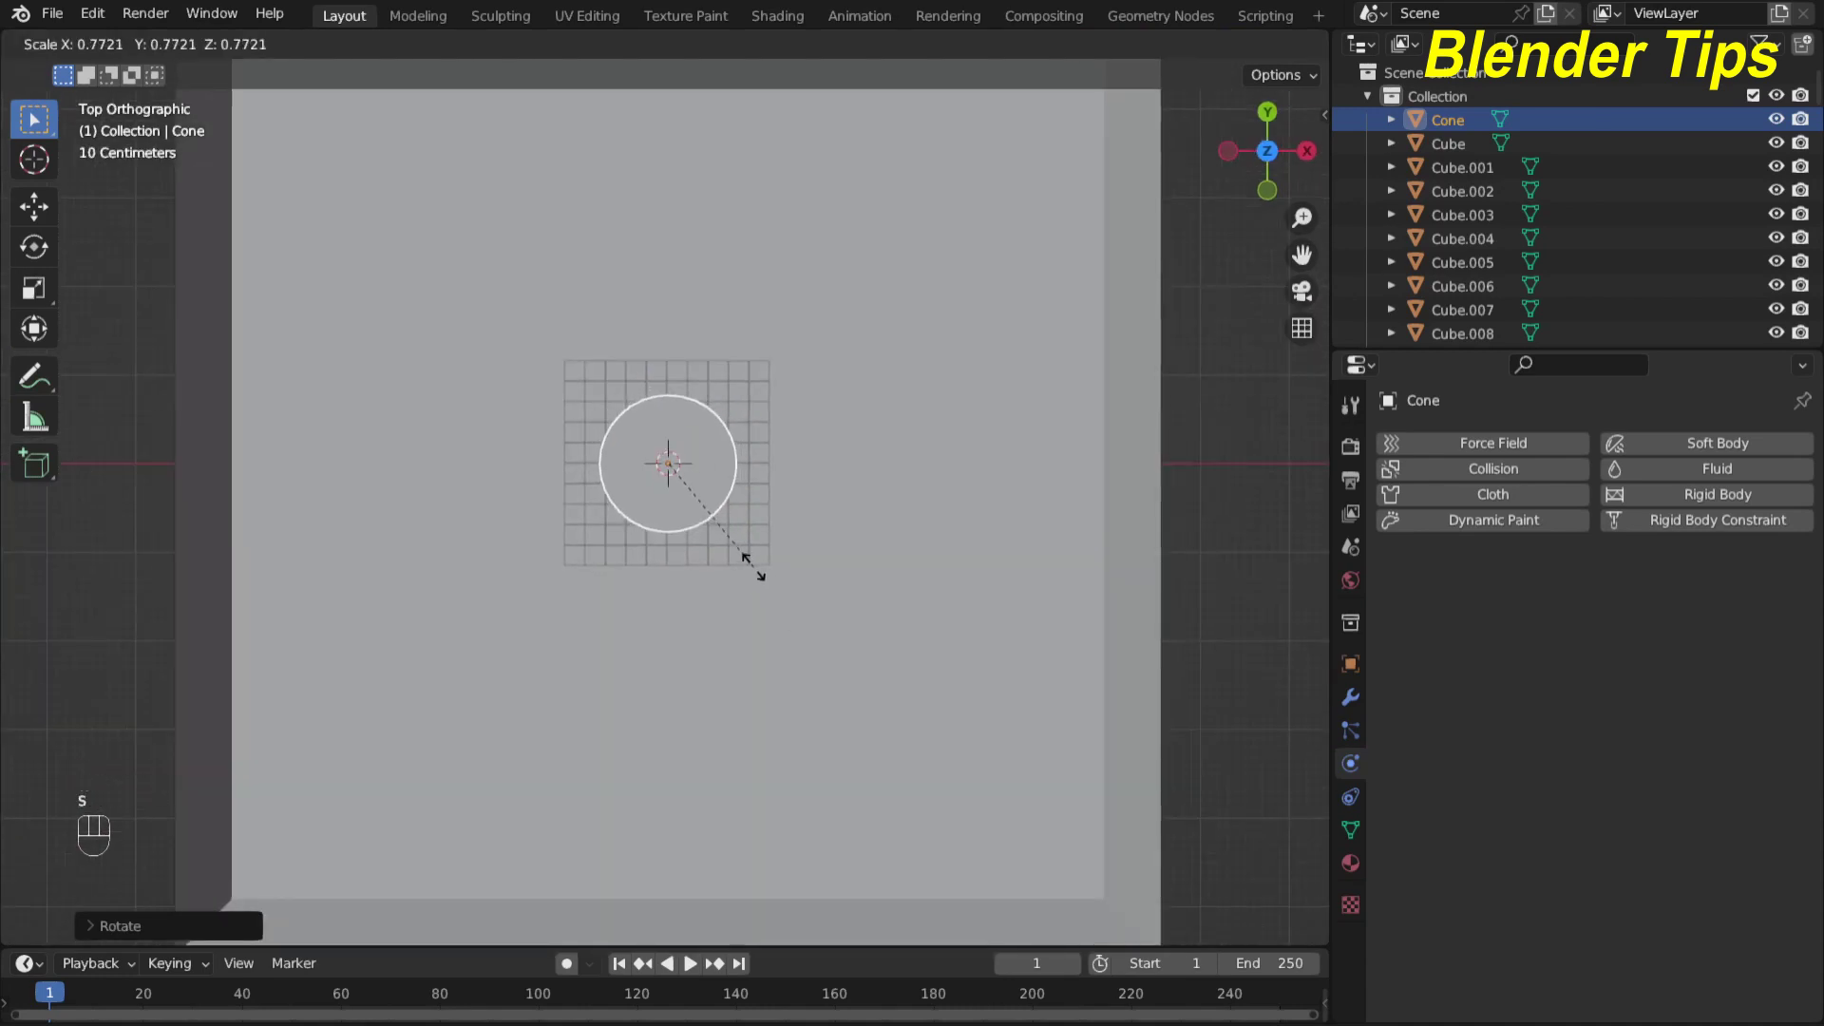
pyautogui.click(745, 561)
pyautogui.scroll(-2, 551, 540)
pyautogui.moveTo(551, 540); pyautogui.dragTo(712, 422, button='middle')
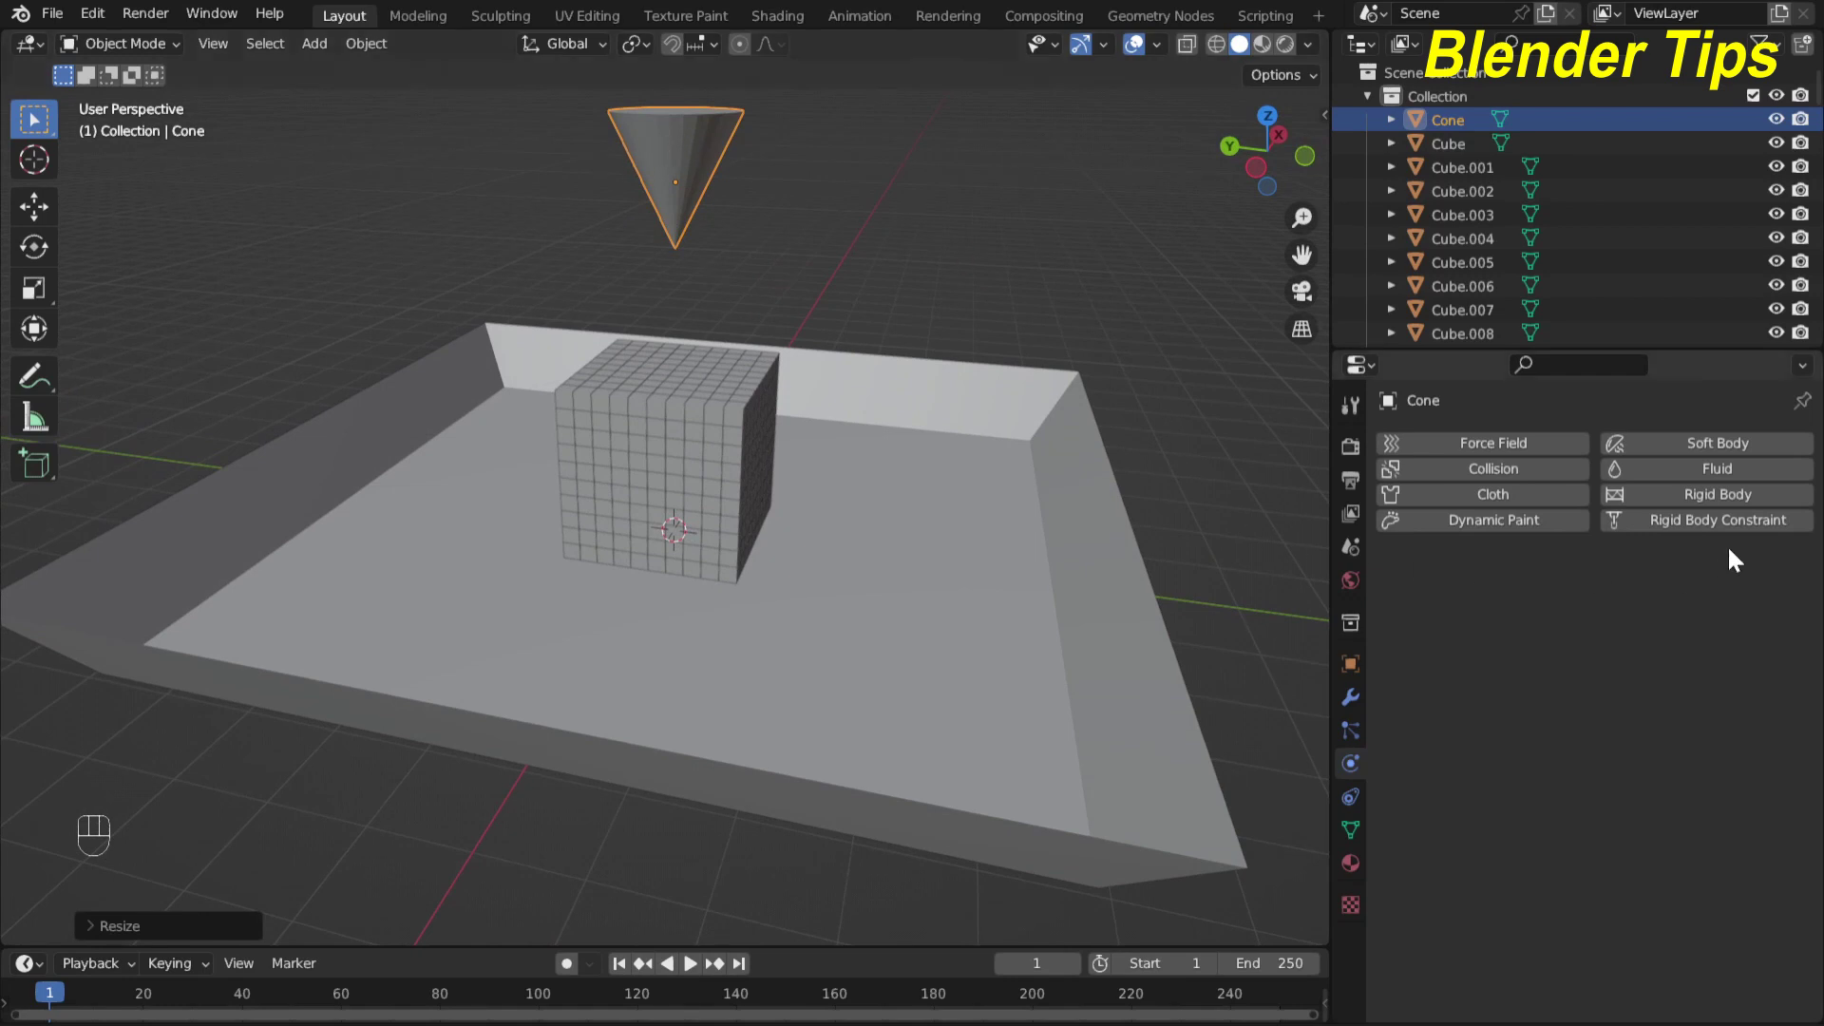
# Give the cone an Active rigid body with 1000 kg mass and Mesh collision shape
pyautogui.click(1710, 492)
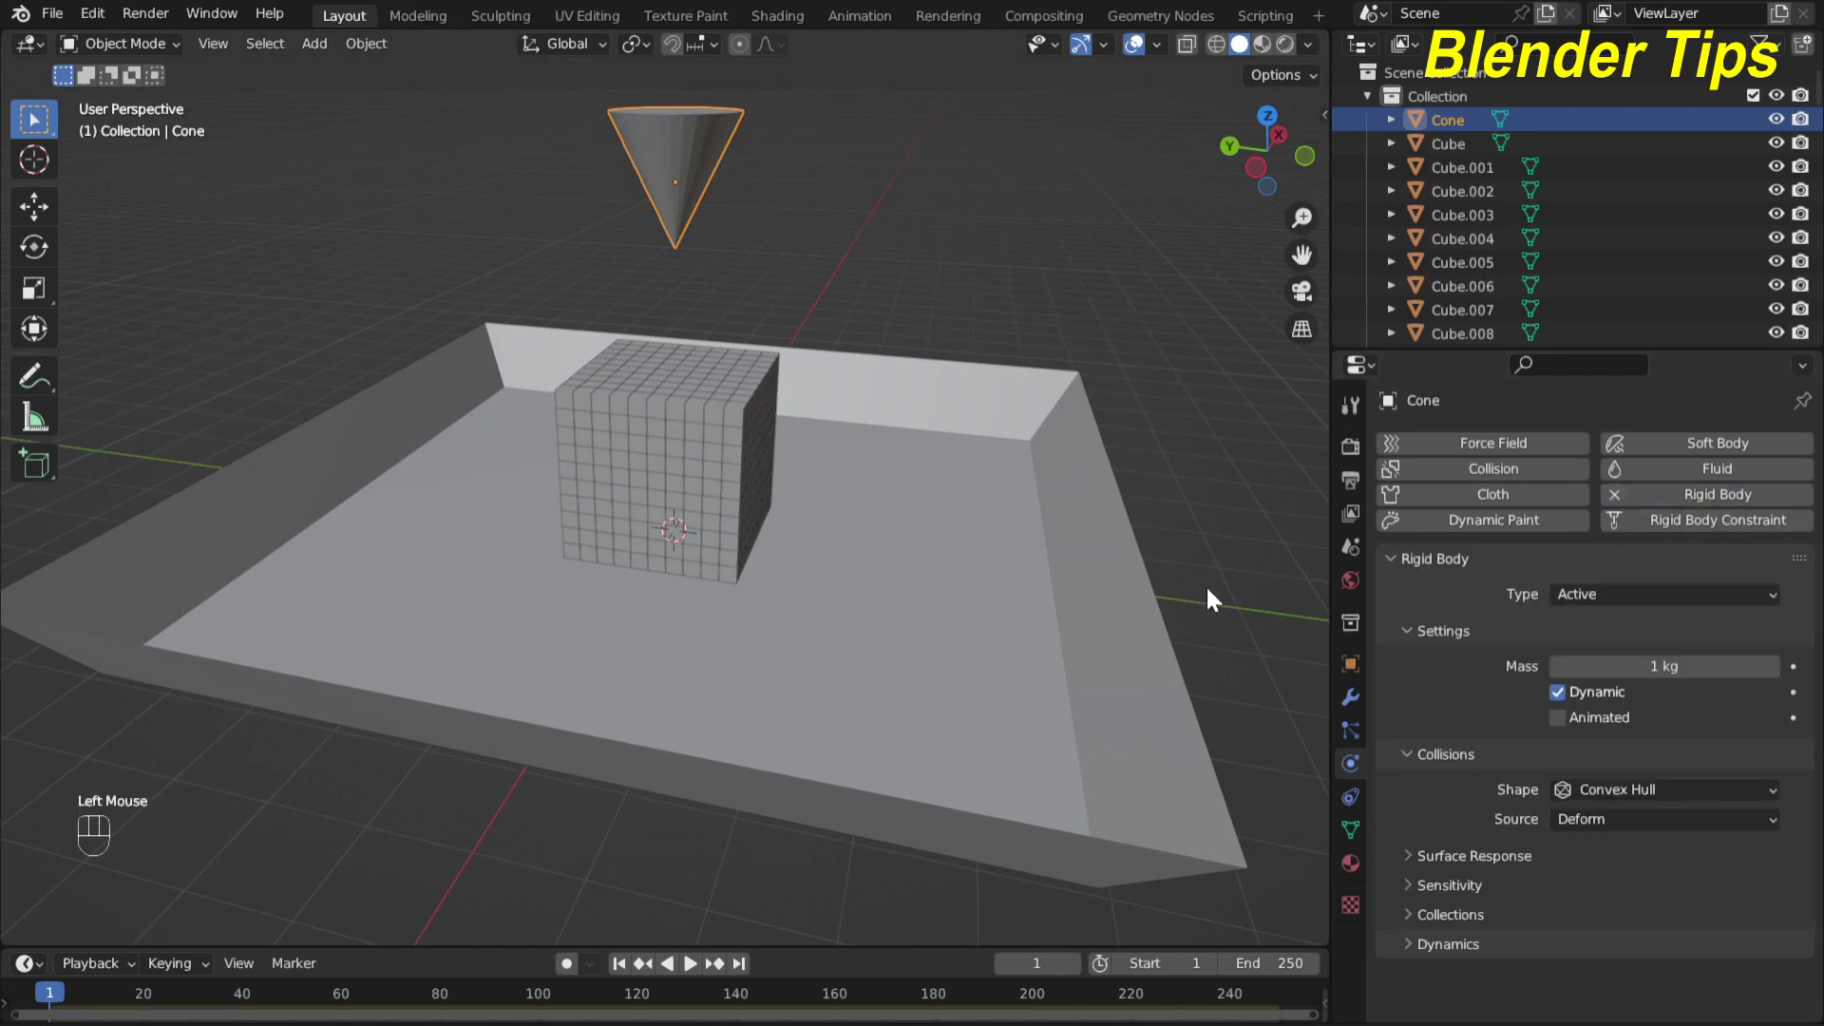
pyautogui.doubleClick(1664, 666)
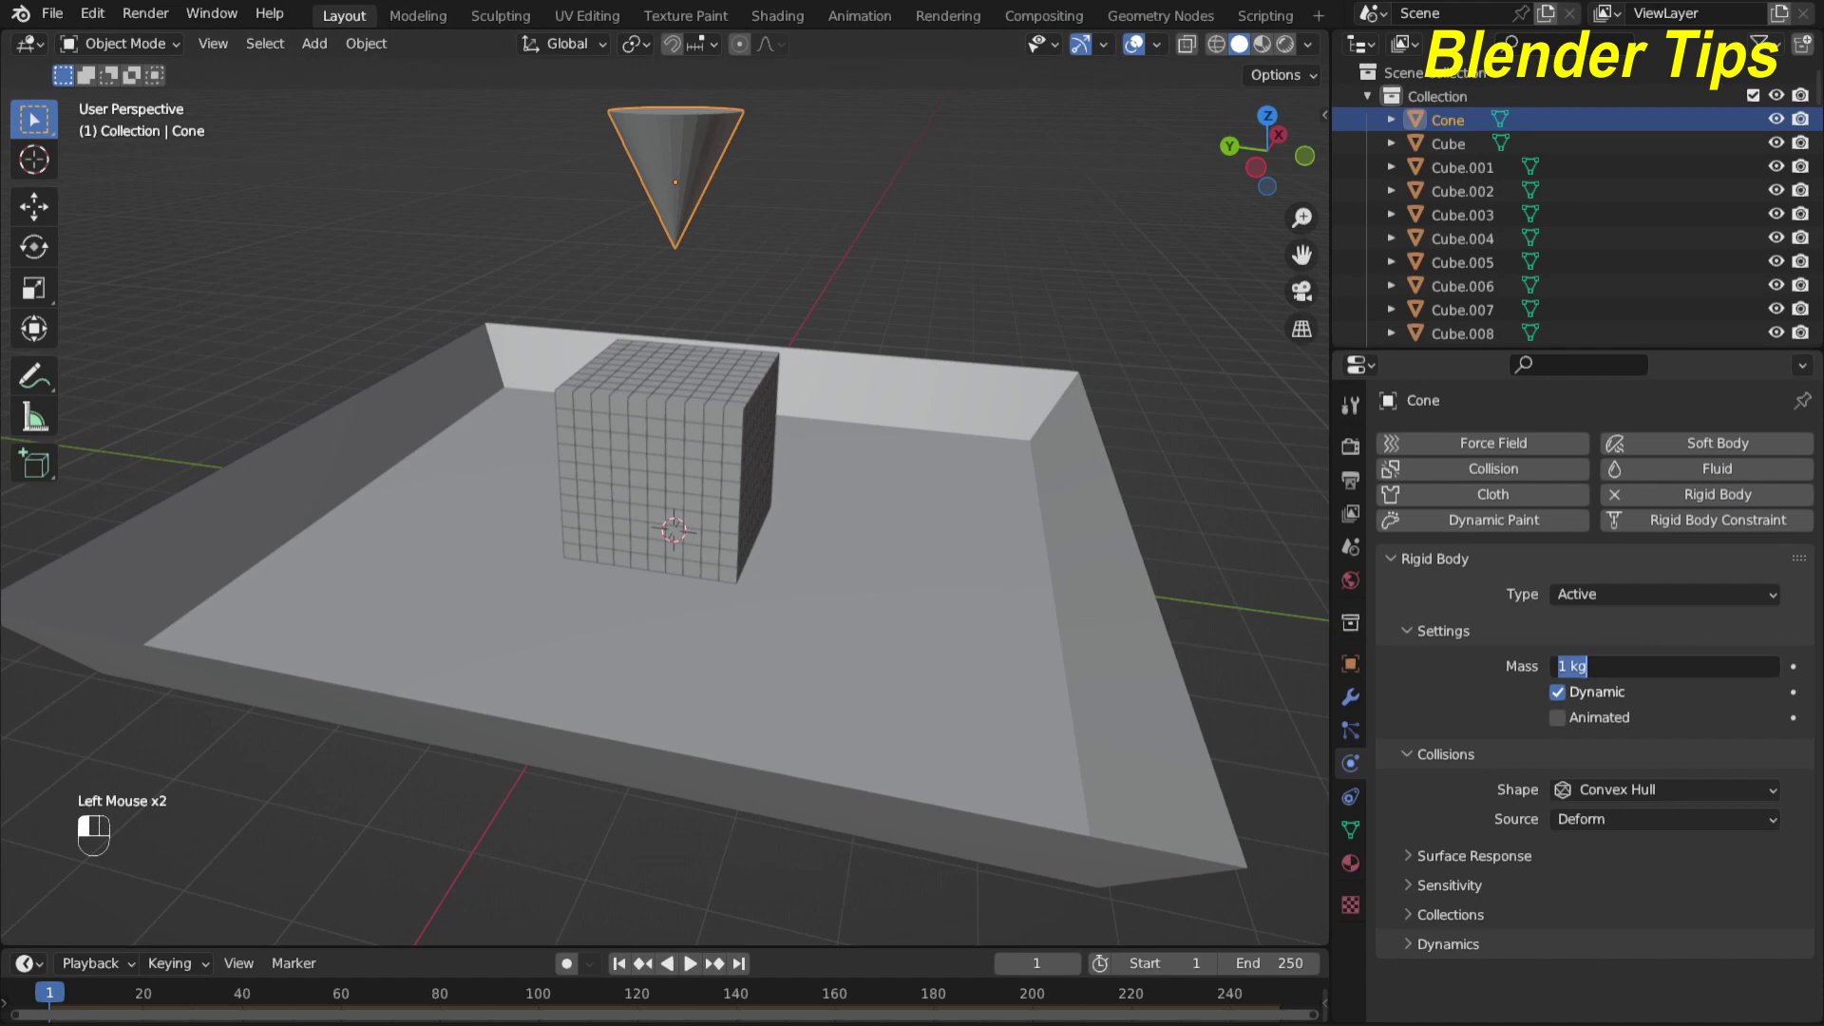
pyautogui.write('1000')
pyautogui.click(1031, 452)
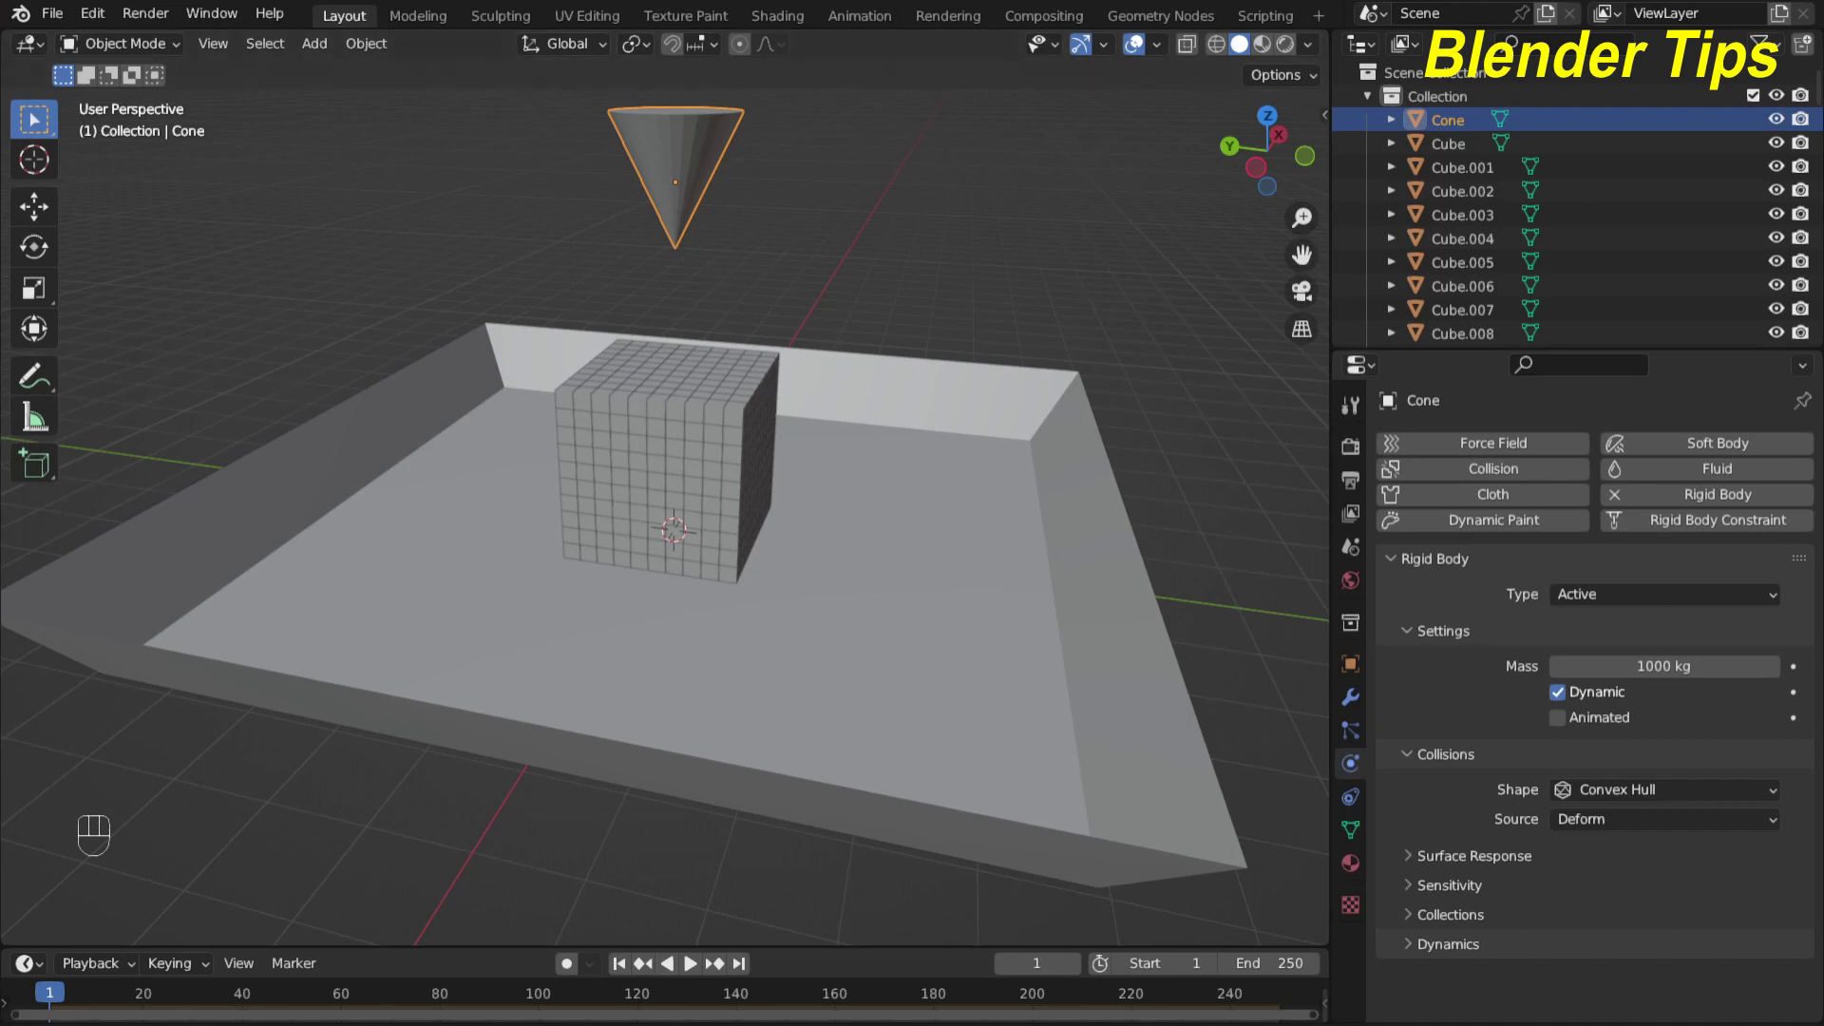
pyautogui.click(1584, 792)
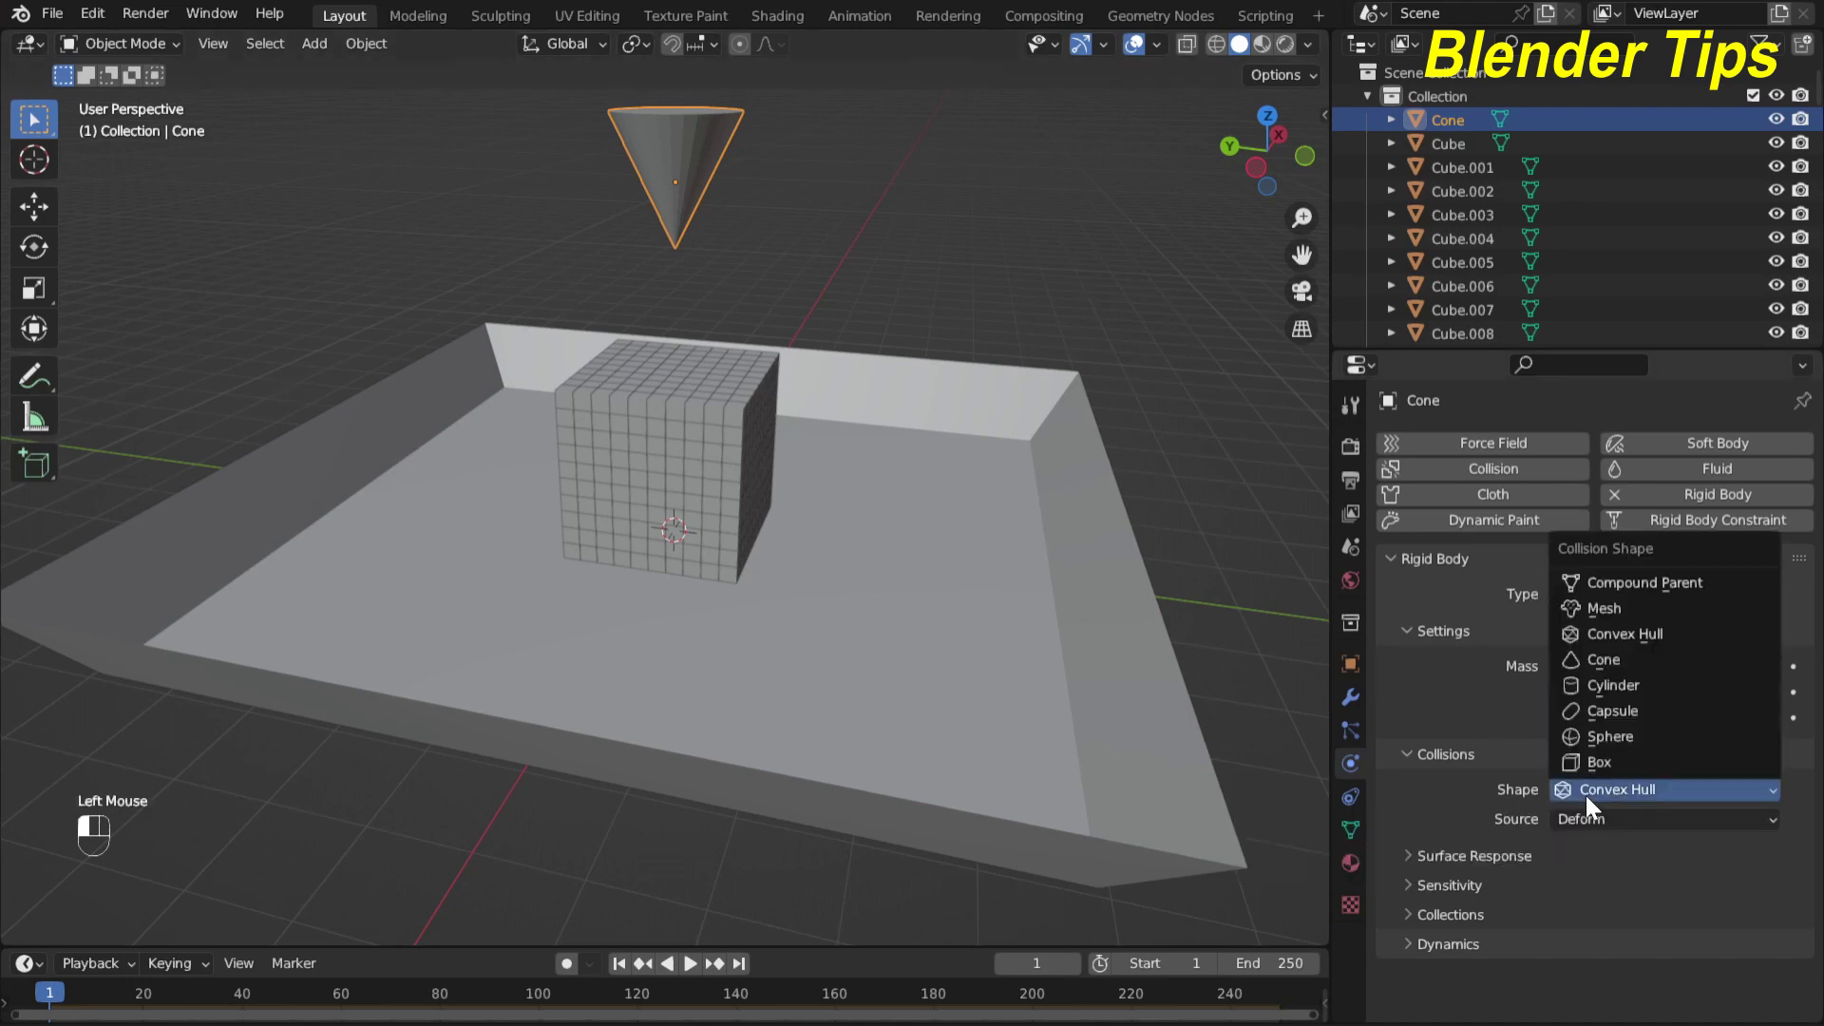
pyautogui.click(1599, 610)
pyautogui.scroll(-2, 914, 572)
pyautogui.moveTo(914, 572); pyautogui.dragTo(1090, 635, button='middle')
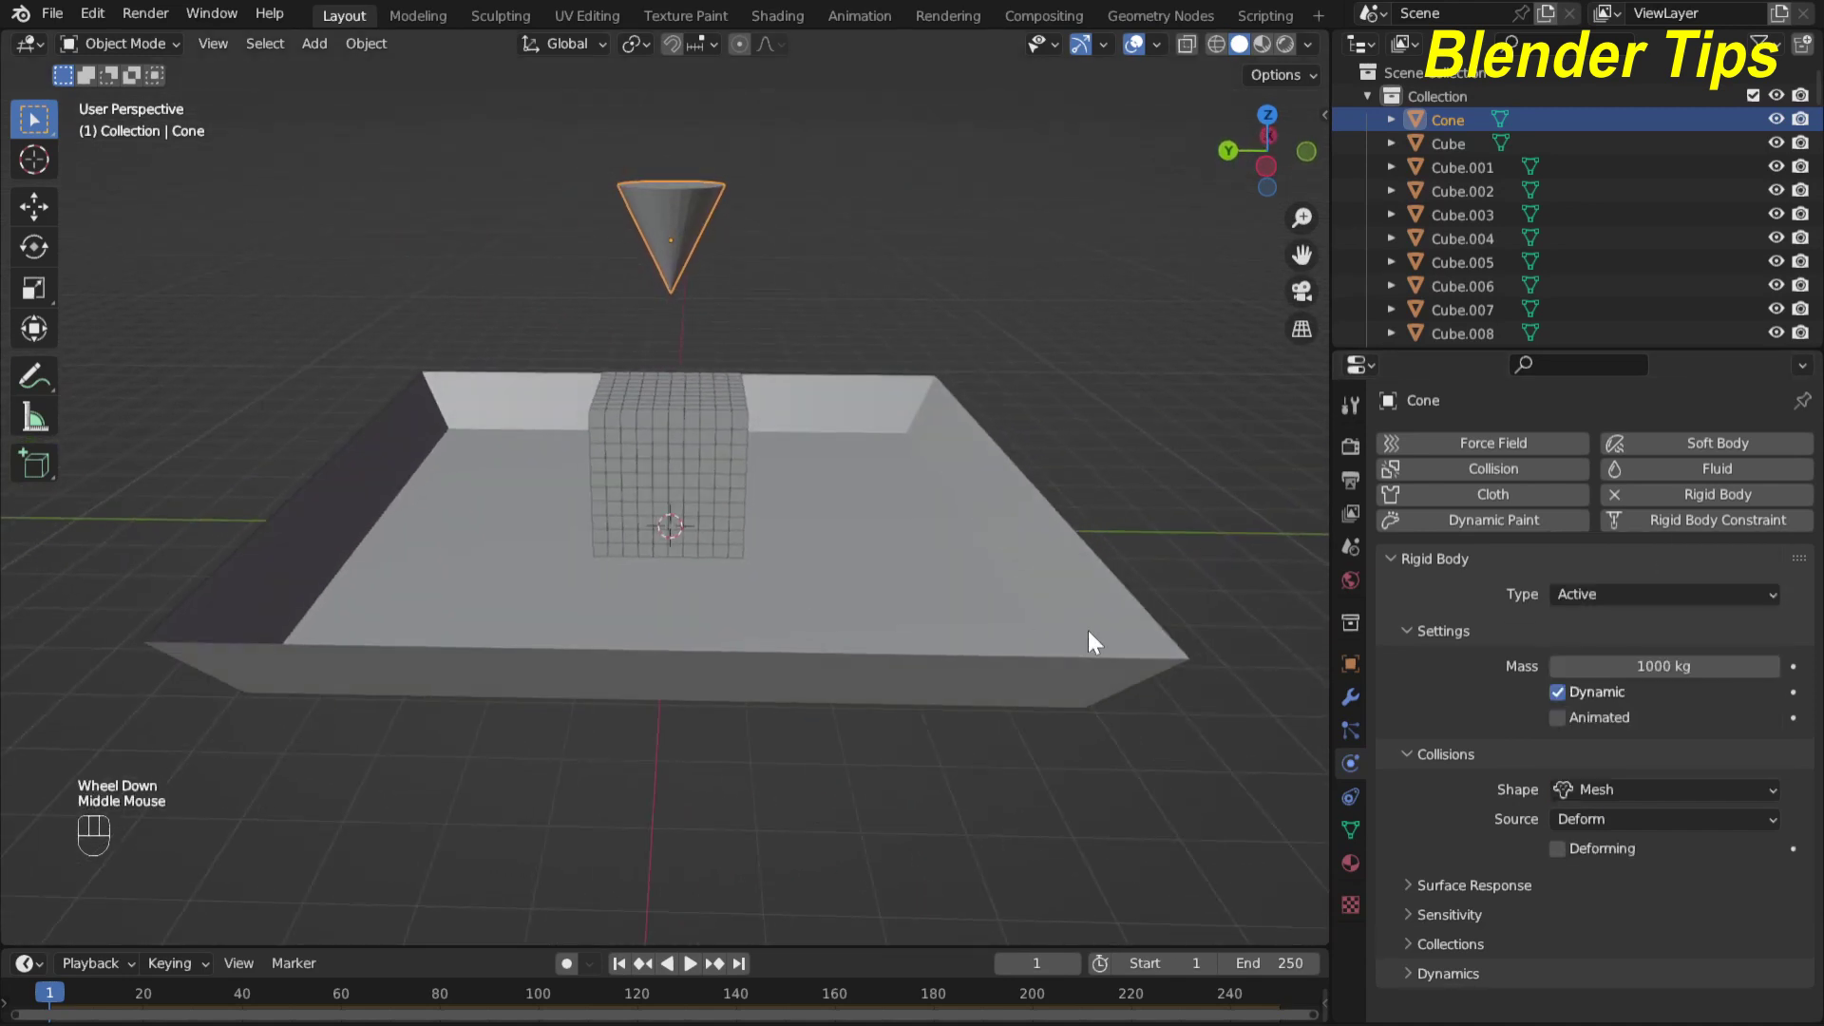
# Add a rigid body to the tray Plane with a Mesh collision shape
pyautogui.click(1064, 667)
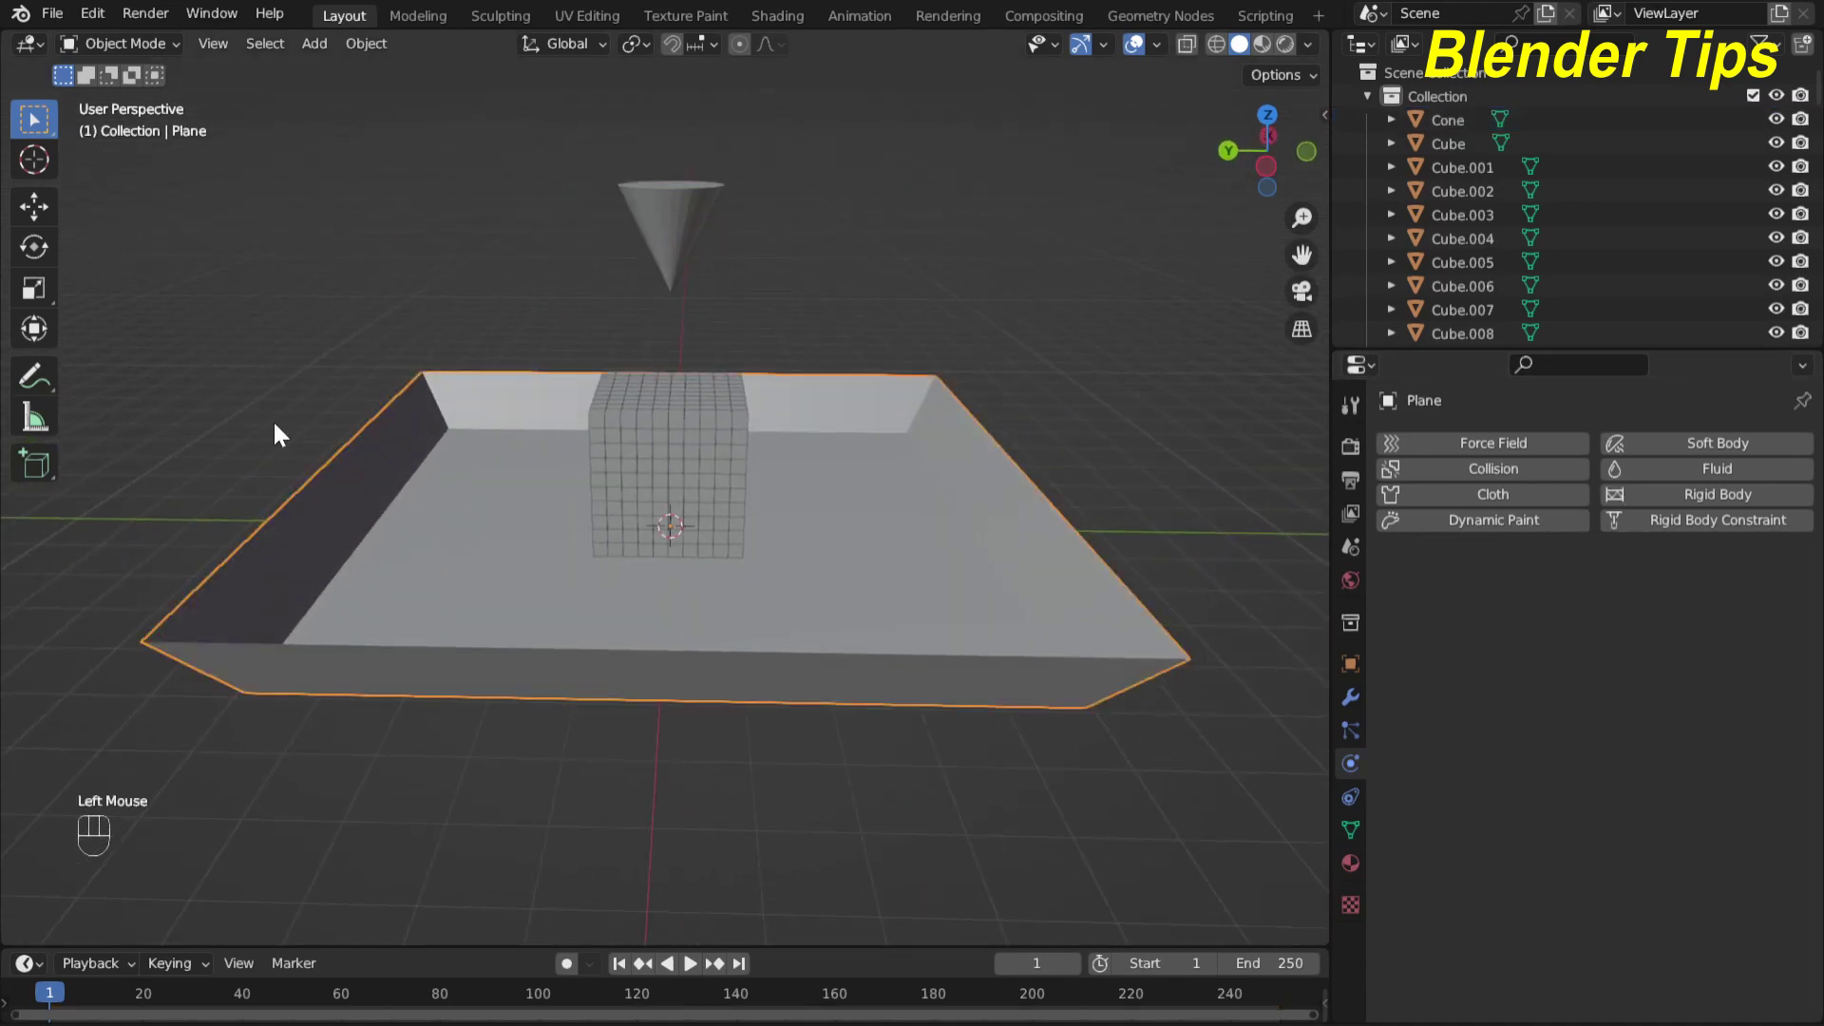
pyautogui.click(1714, 492)
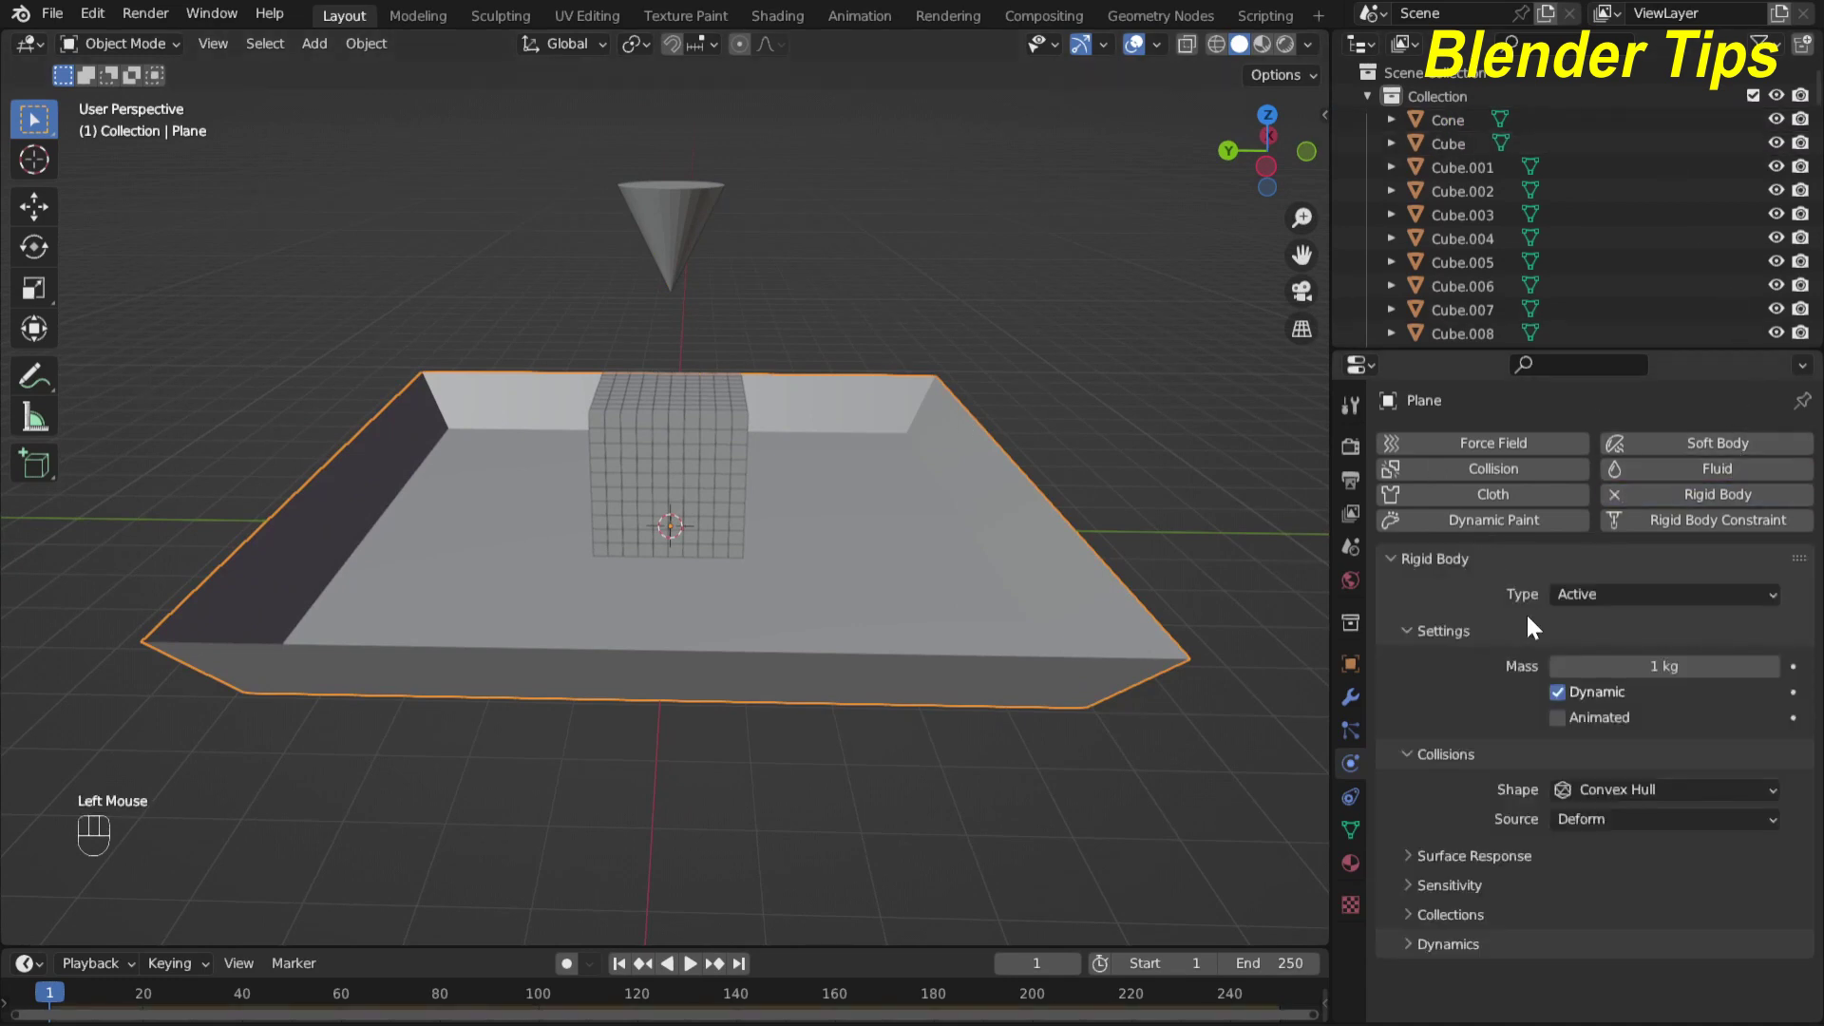
pyautogui.click(1586, 791)
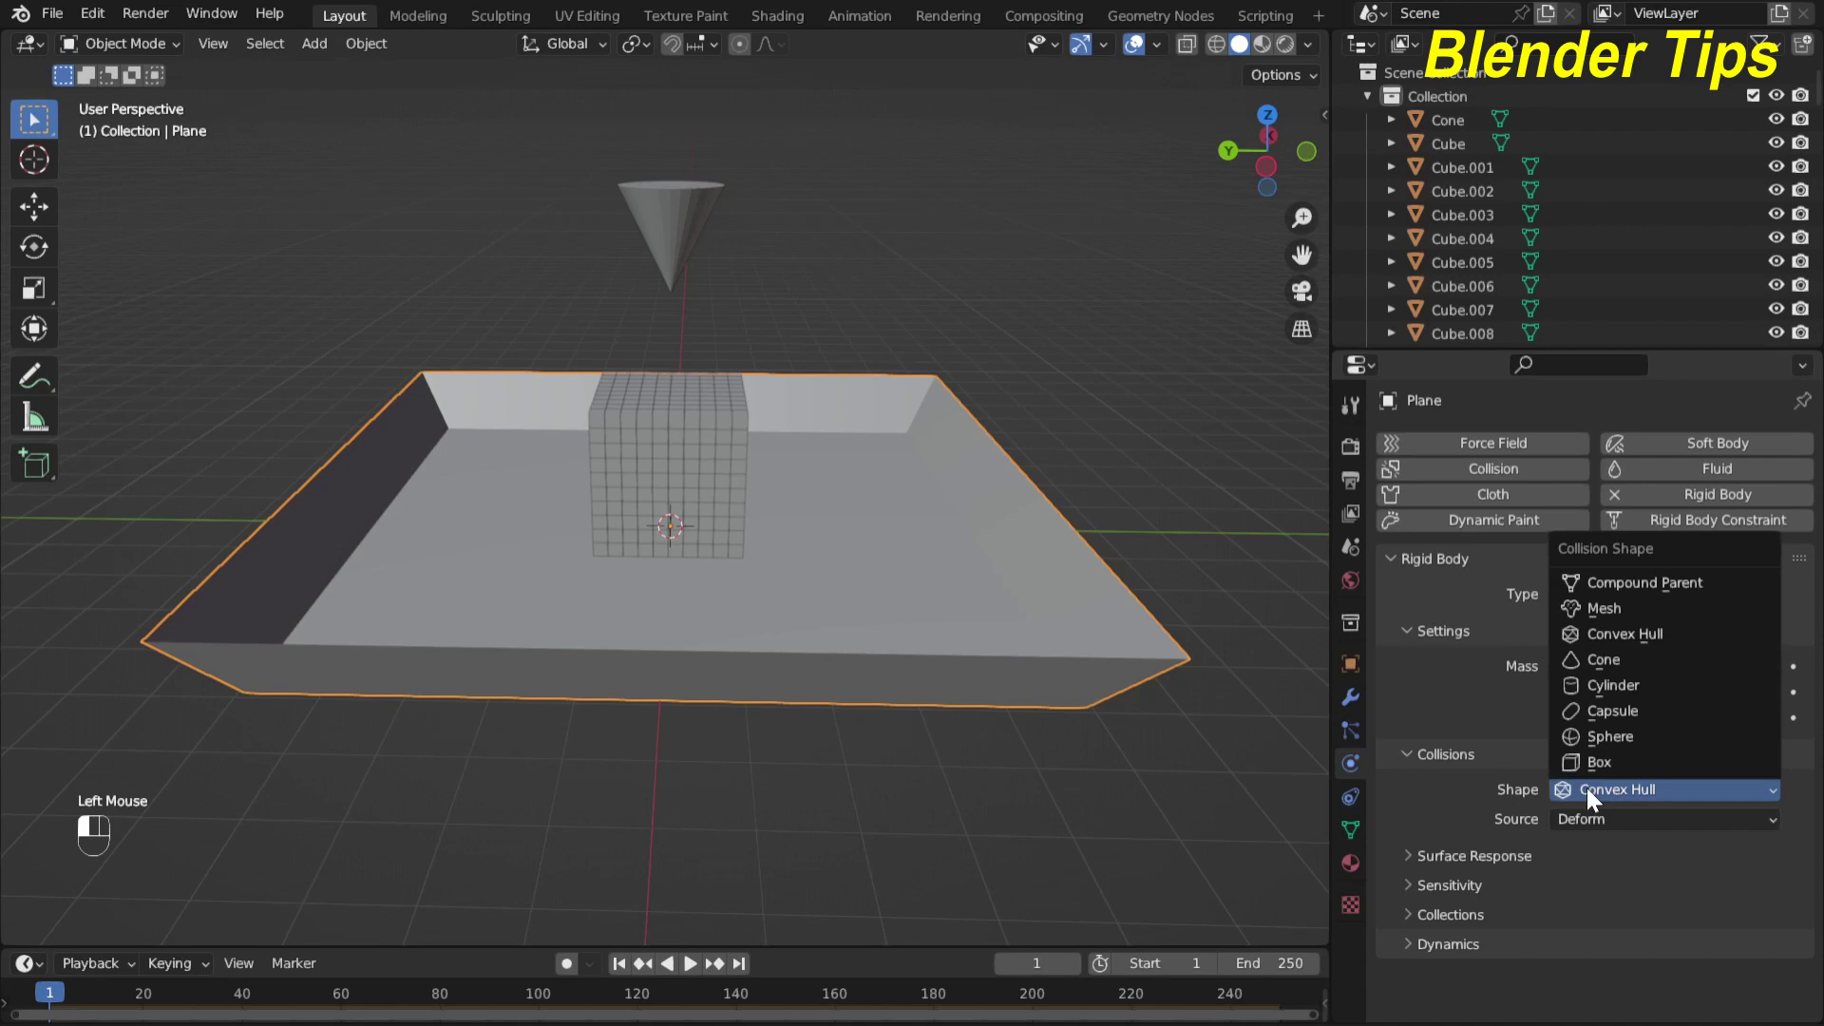
pyautogui.click(1599, 608)
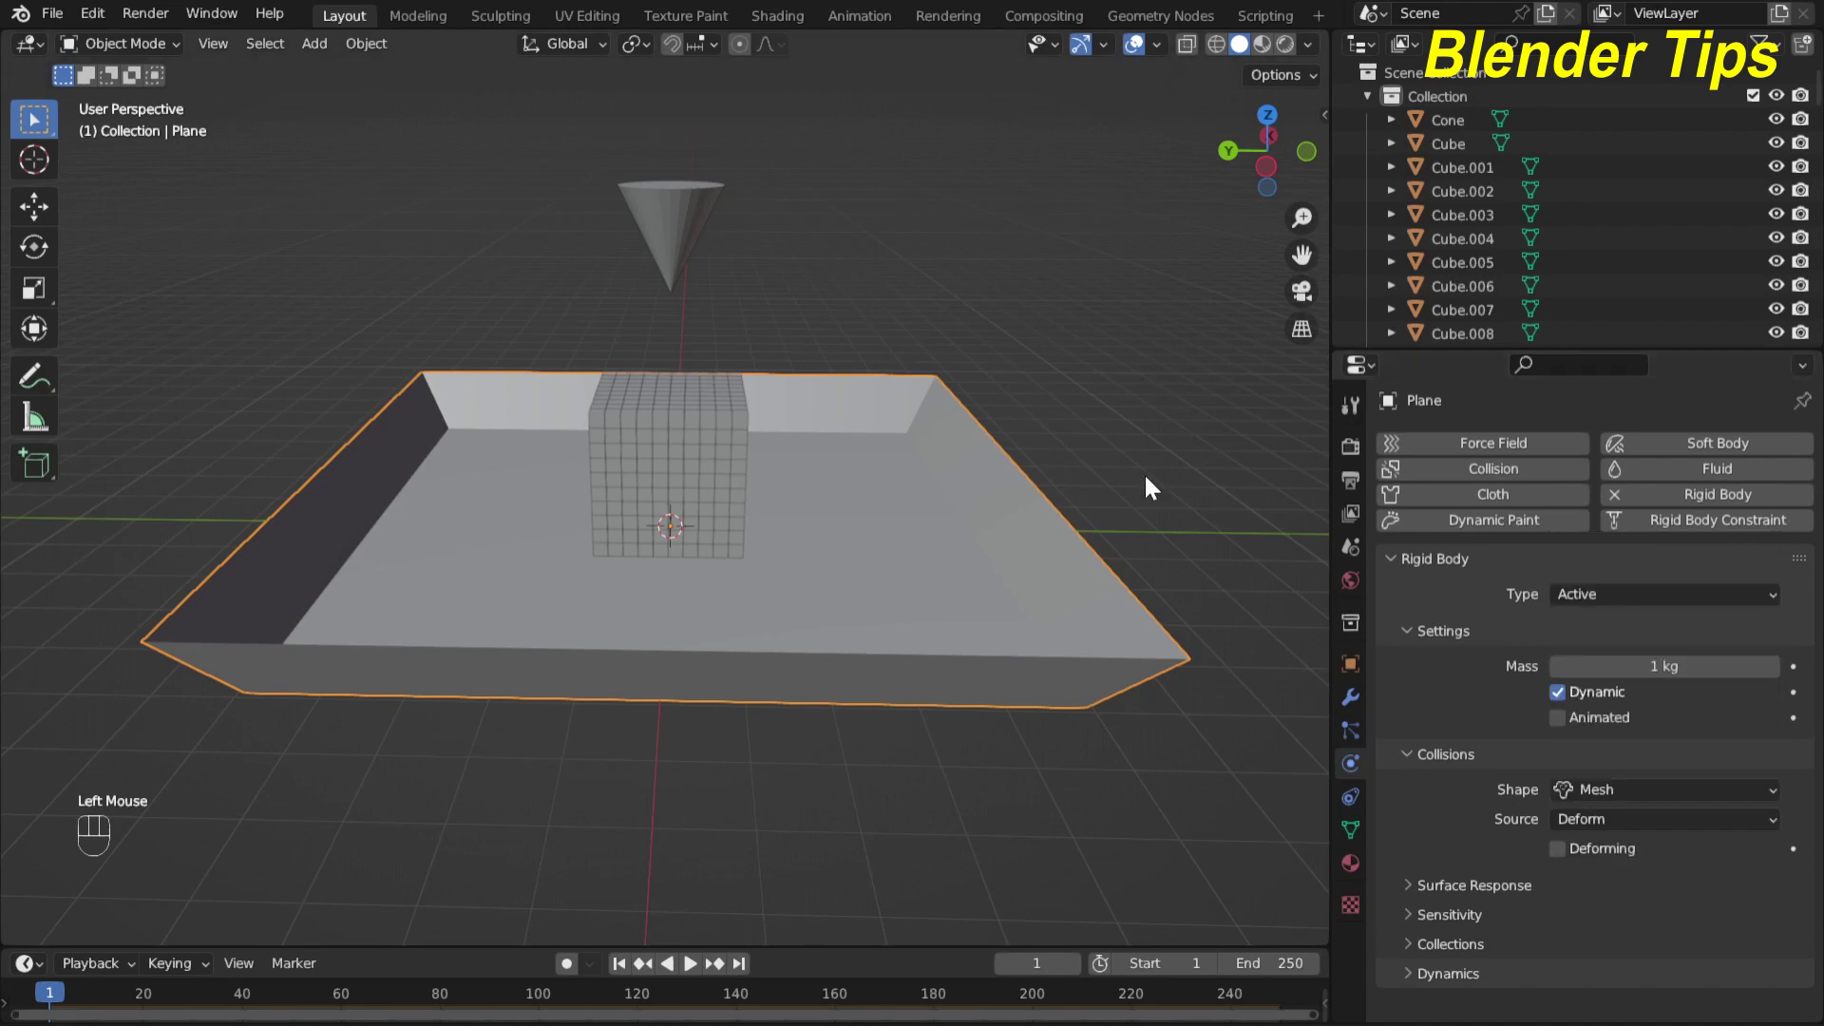
# Enlarge the timeline slightly and deselect the tray to review the scene
pyautogui.moveTo(1145, 477); pyautogui.dragTo(937, 367, button='middle')
pyautogui.scroll(1, 954, 354)
pyautogui.scroll(-2, 954, 353)
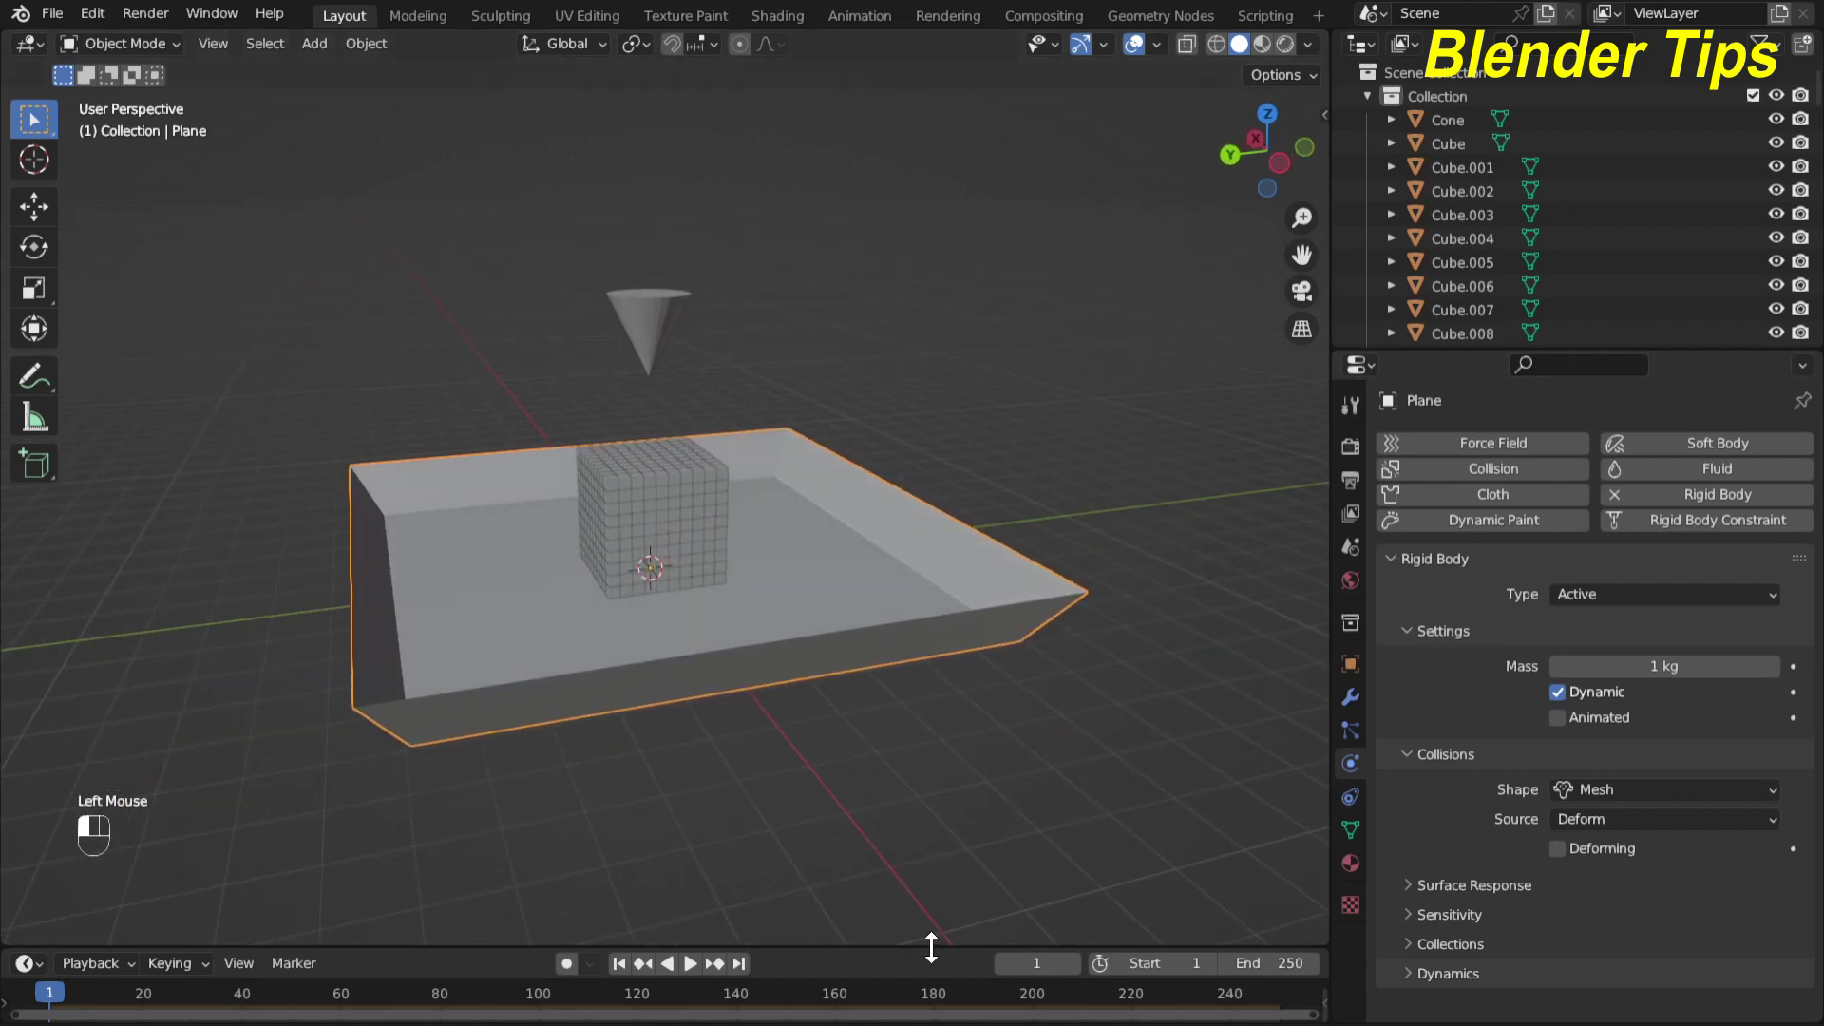
pyautogui.moveTo(1121, 947); pyautogui.dragTo(1121, 910)
pyautogui.moveTo(1128, 459); pyautogui.dragTo(1137, 442, button='middle')
pyautogui.click(1102, 361)
pyautogui.scroll(2, 1094, 349)
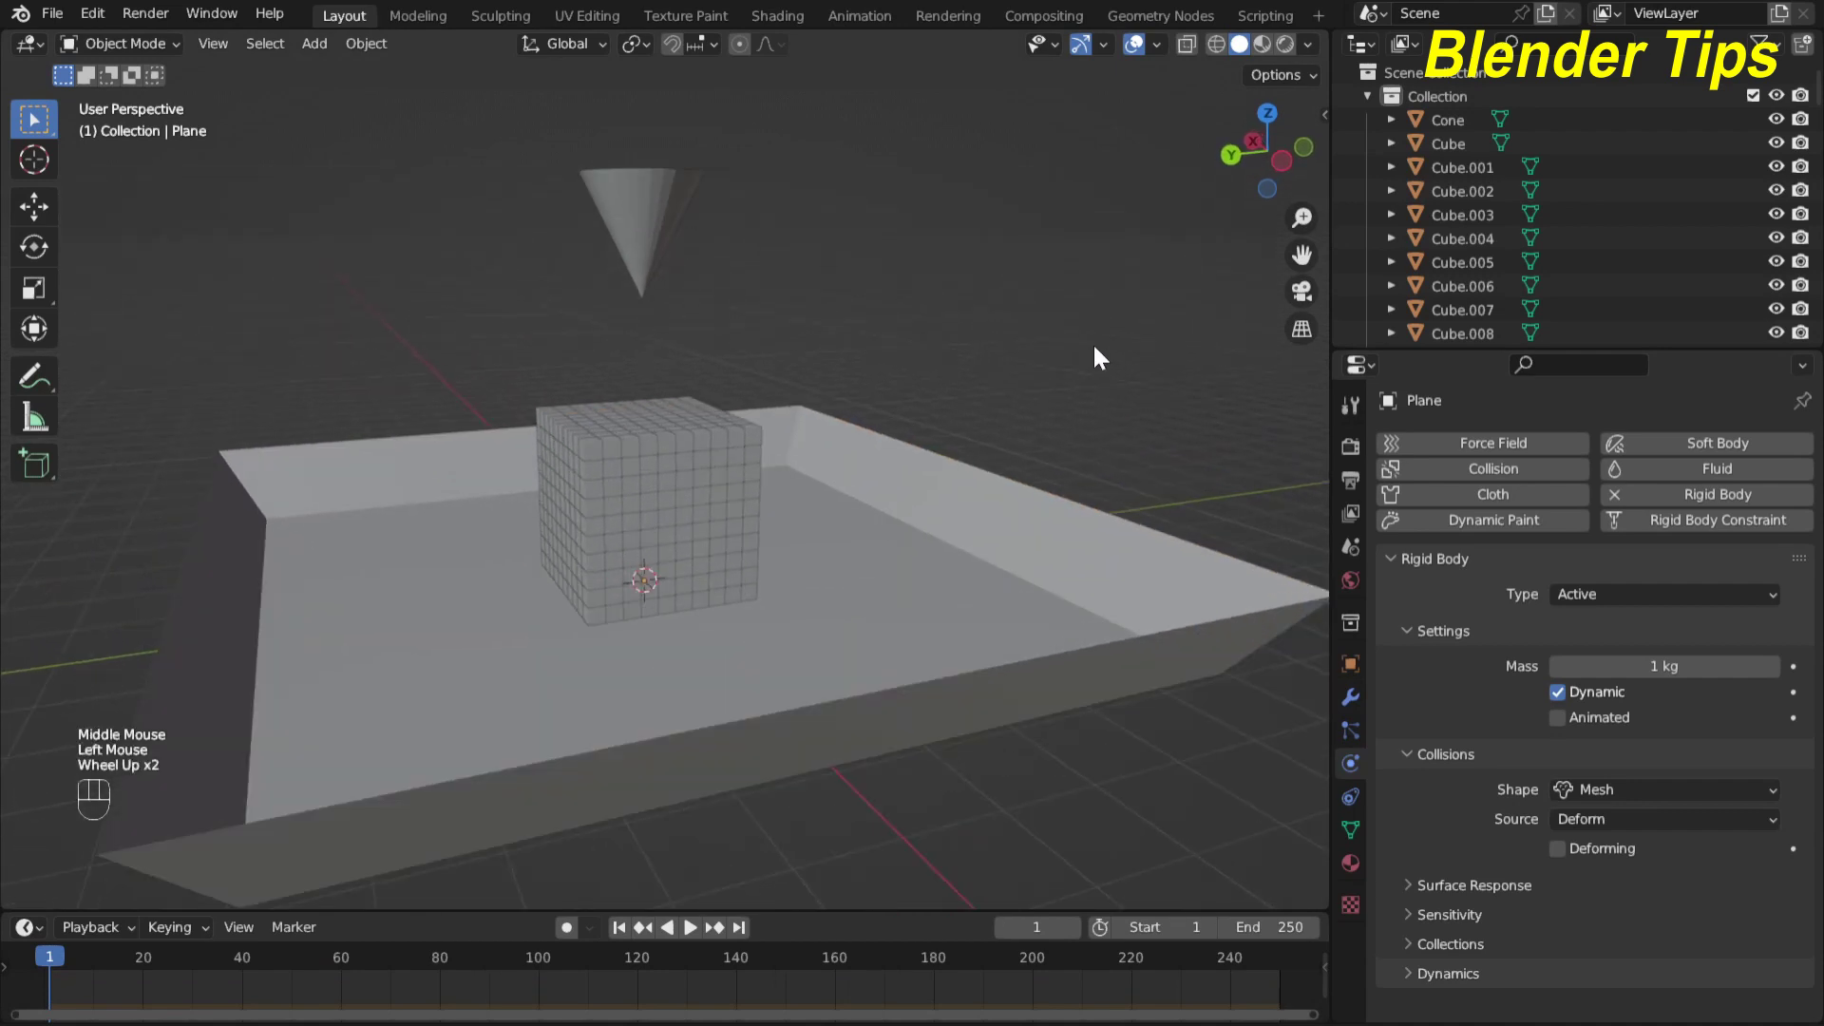
pyautogui.scroll(-1, 1094, 349)
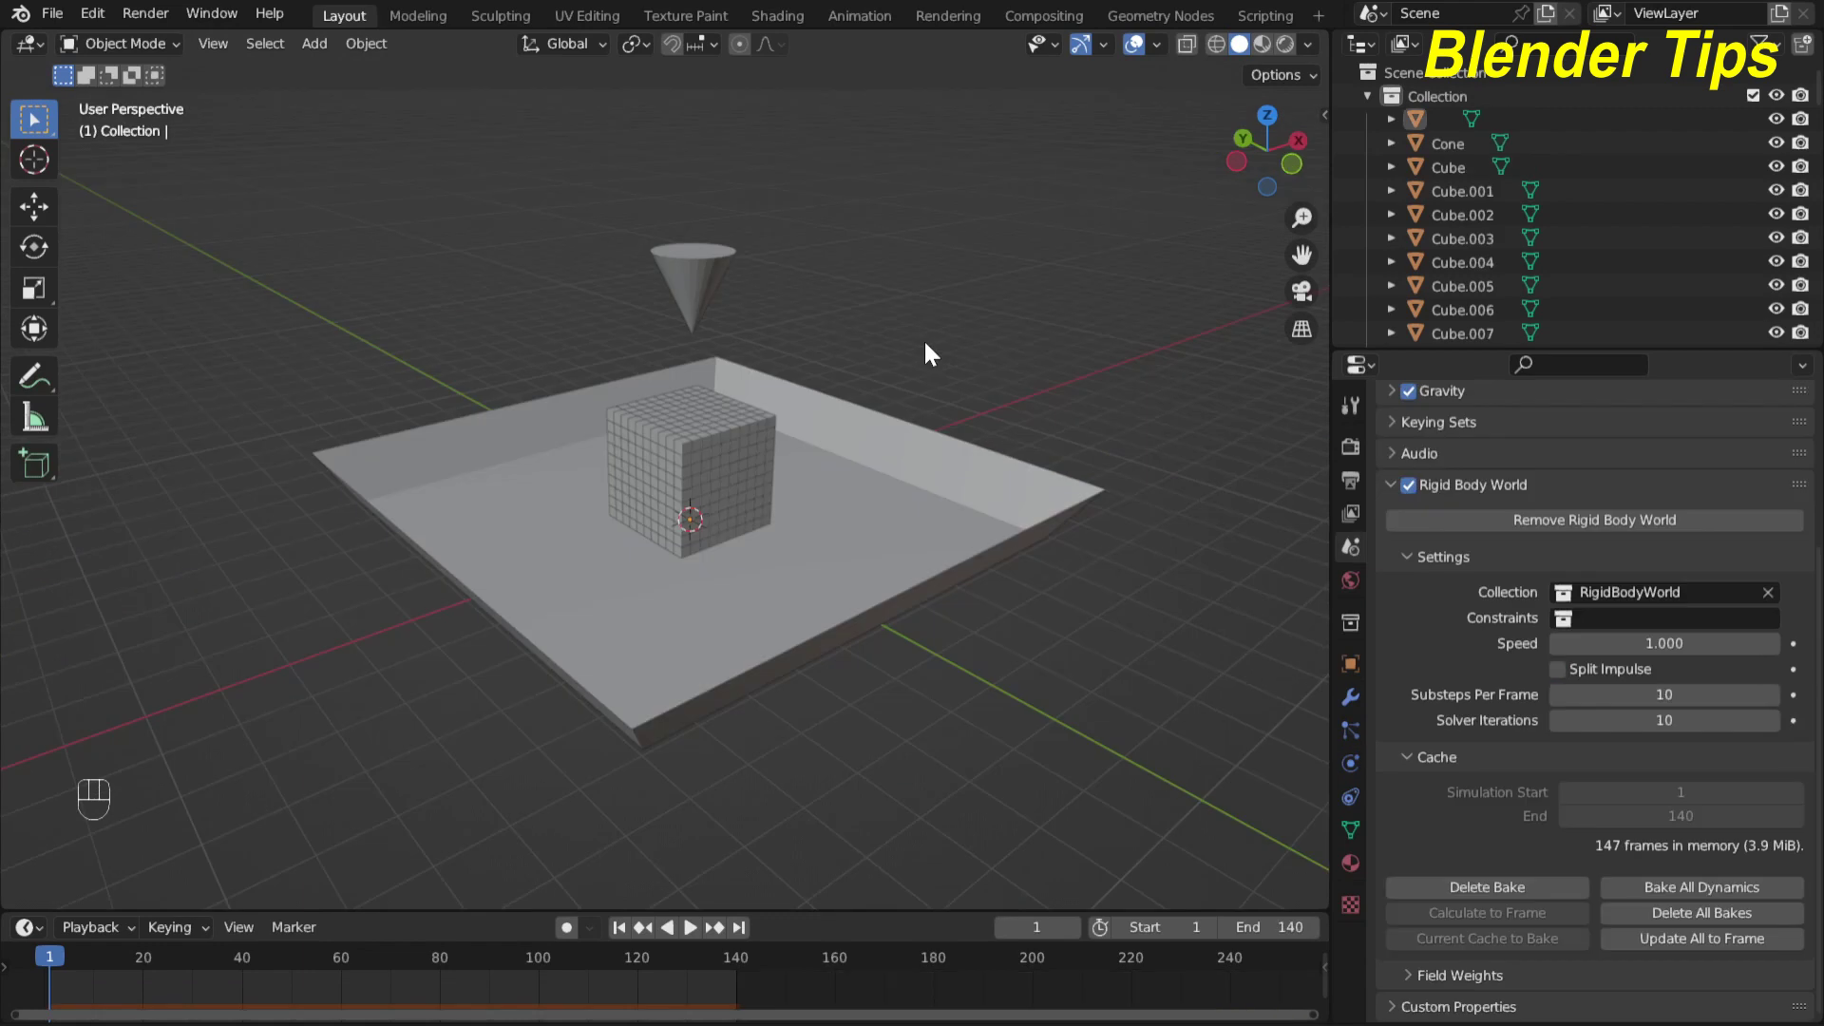
# Play the simulation and pause it after the cone scatters the cubes
pyautogui.press('space')
pyautogui.scroll(3, 902, 365)
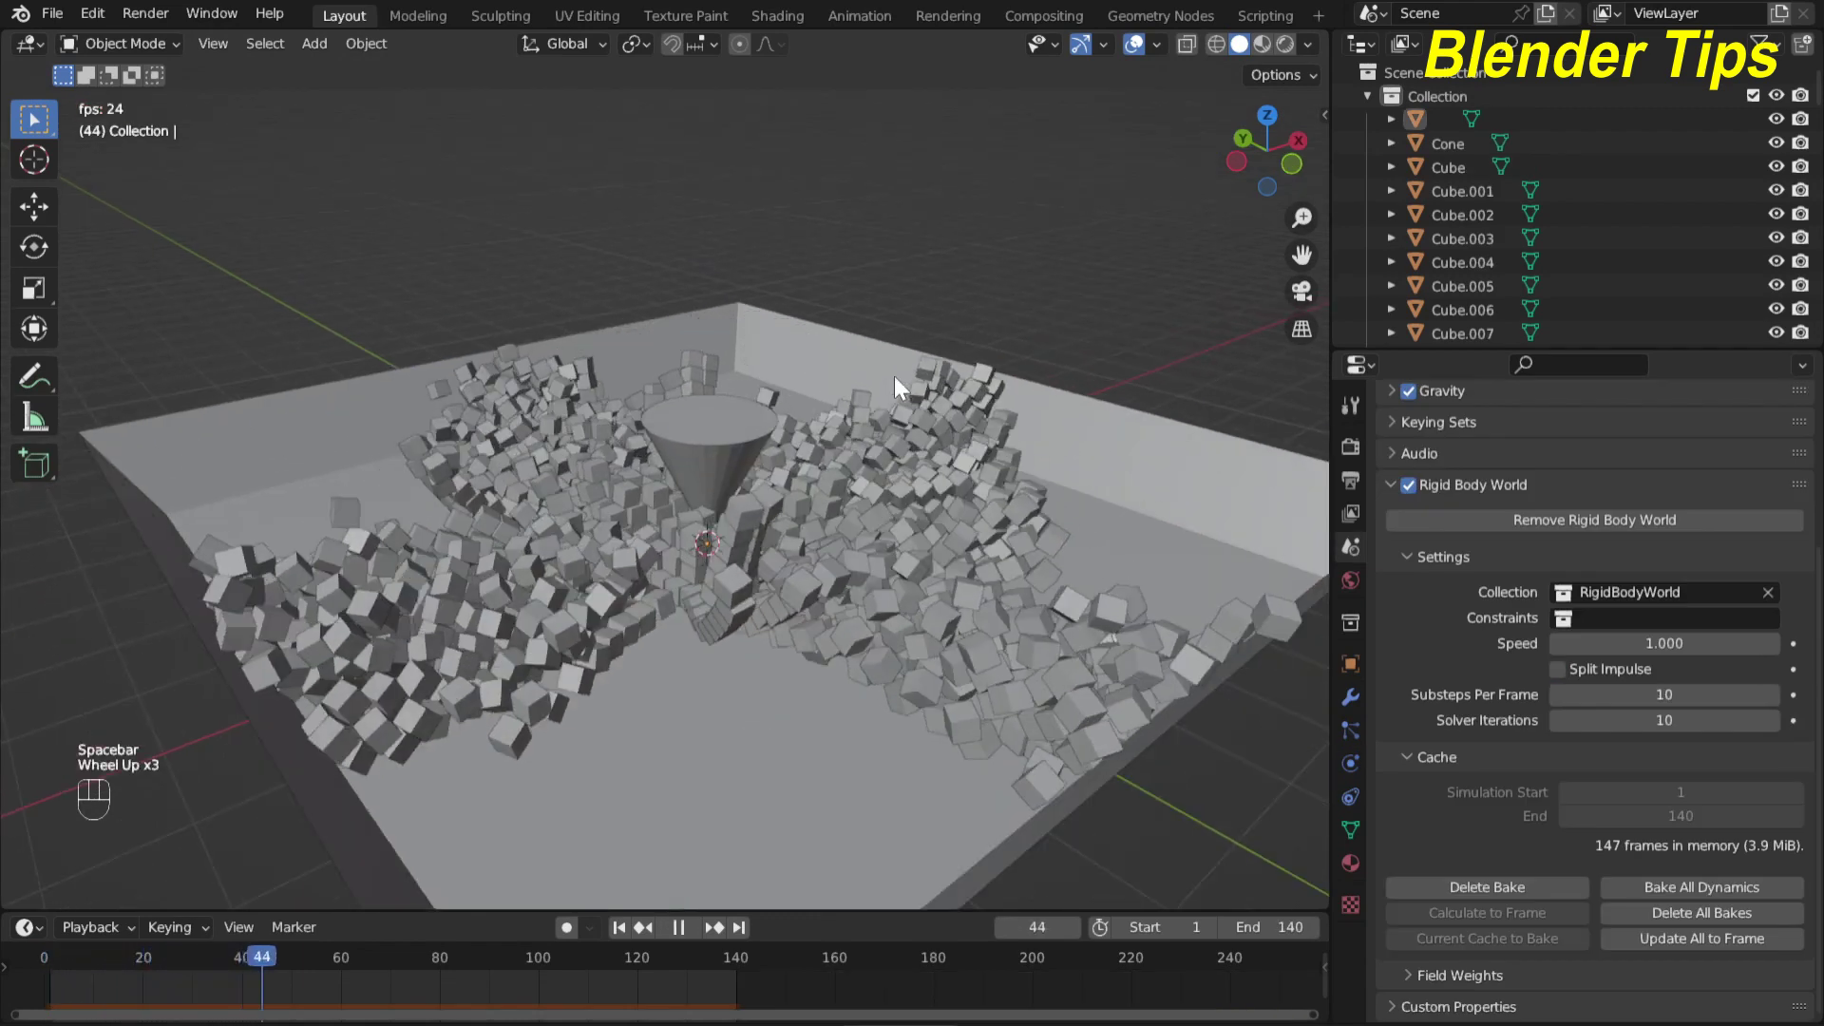
pyautogui.moveTo(893, 376); pyautogui.dragTo(850, 397, button='middle')
pyautogui.scroll(2, 921, 357)
pyautogui.scroll(-2, 921, 356)
pyautogui.scroll(2, 910, 363)
pyautogui.scroll(-2, 910, 363)
pyautogui.scroll(1, 853, 397)
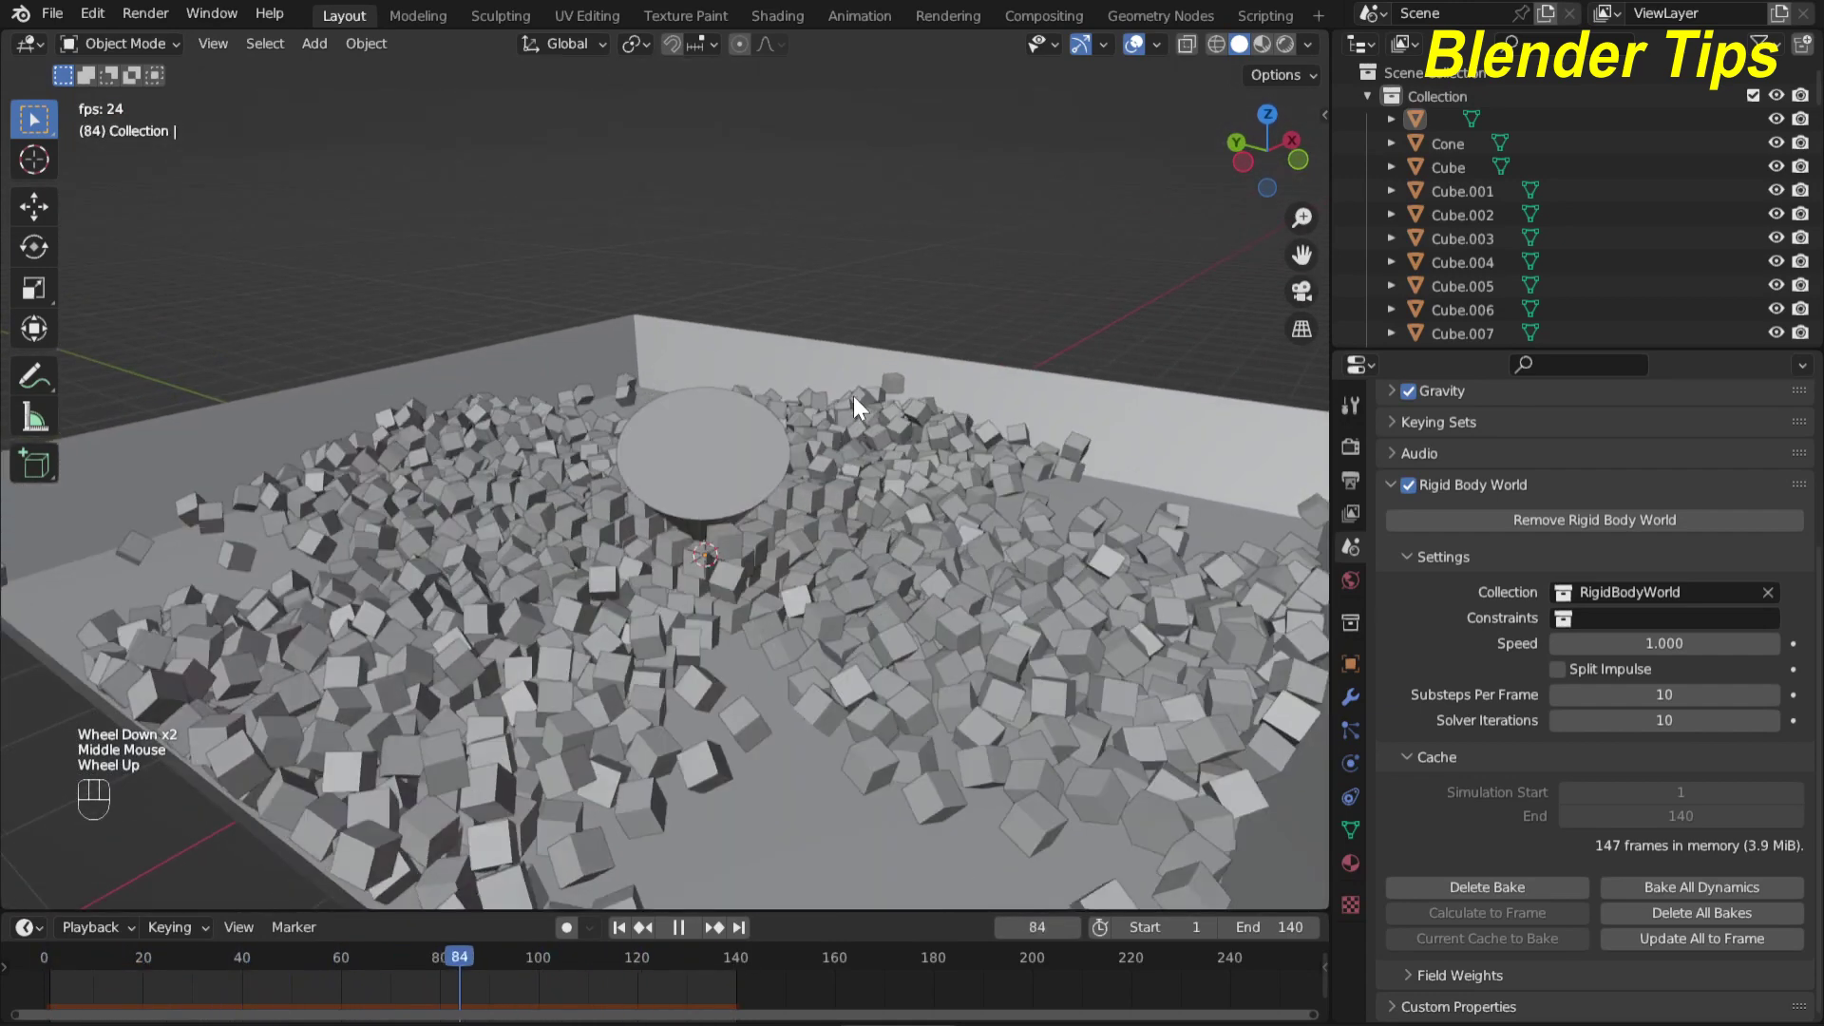
pyautogui.scroll(-2, 853, 396)
pyautogui.press('space')
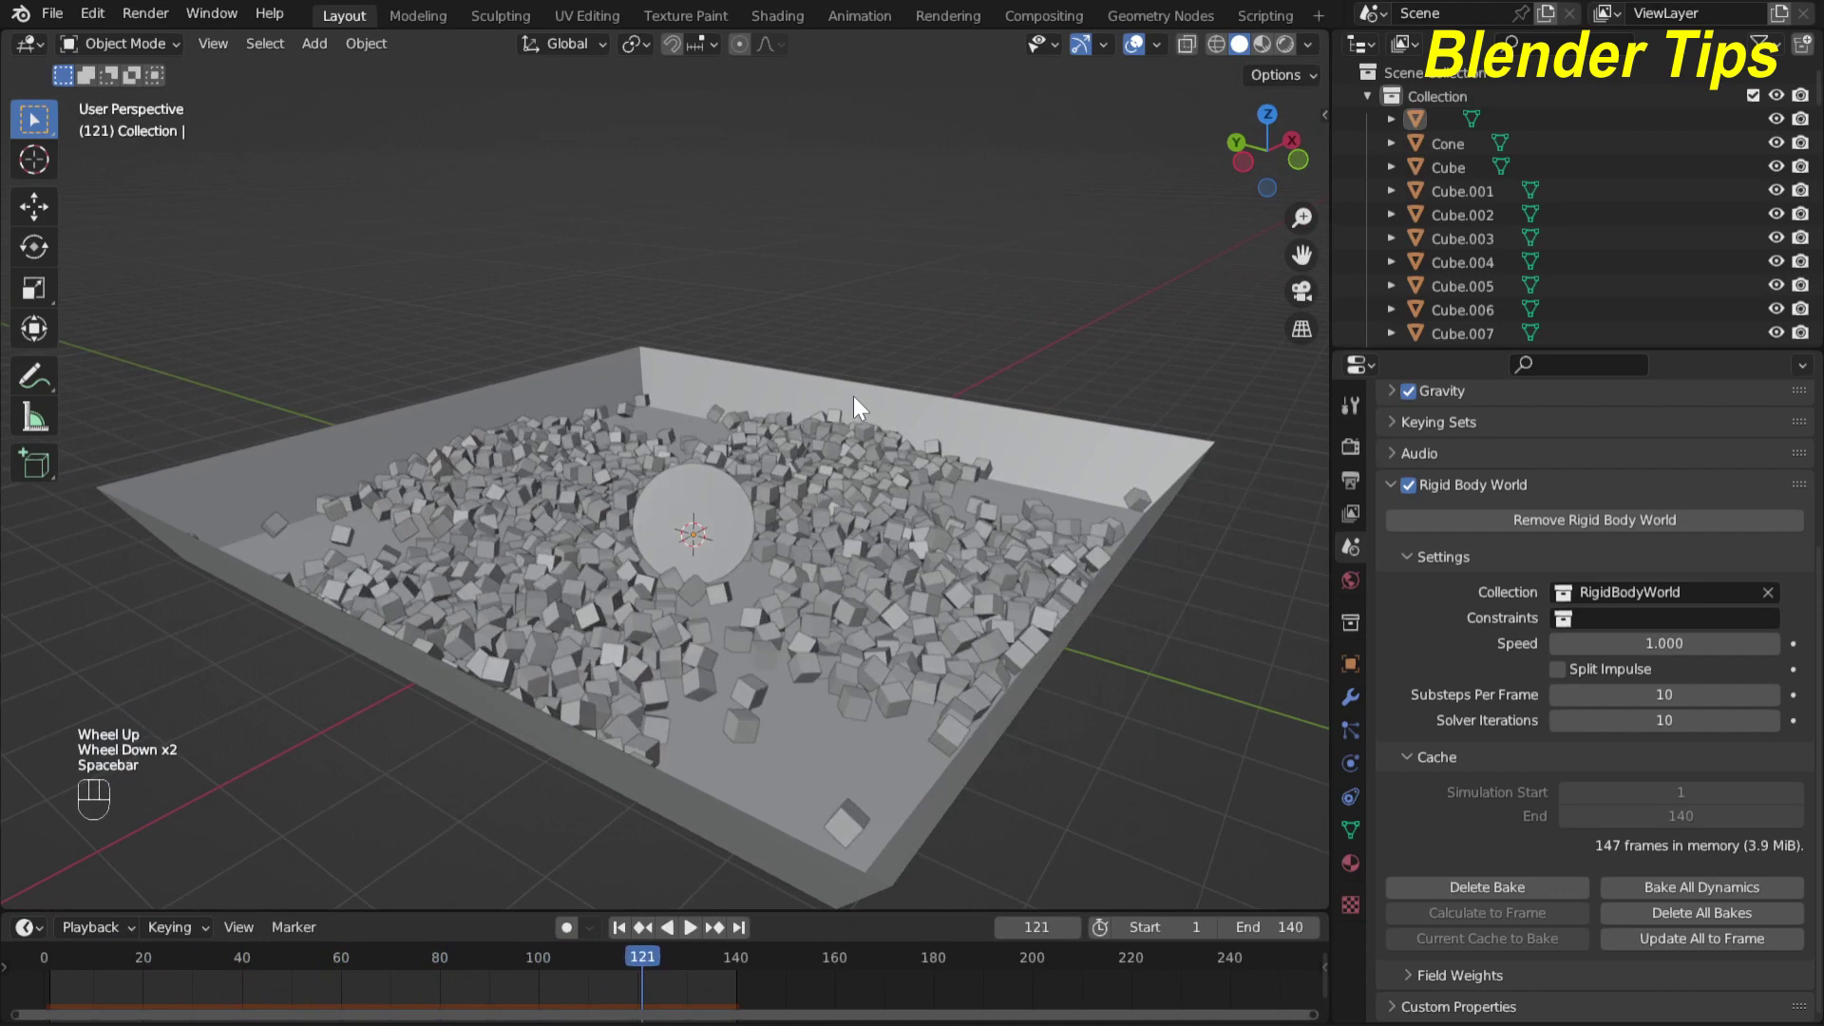
# Jump back to frame 1 and view the intact block from a lower angle
pyautogui.click(618, 927)
pyautogui.moveTo(669, 746); pyautogui.dragTo(760, 459, button='middle')
pyautogui.scroll(1, 749, 437)
pyautogui.scroll(-2, 749, 437)
pyautogui.scroll(2, 806, 472)
pyautogui.scroll(-2, 801, 469)
pyautogui.scroll(1, 750, 454)
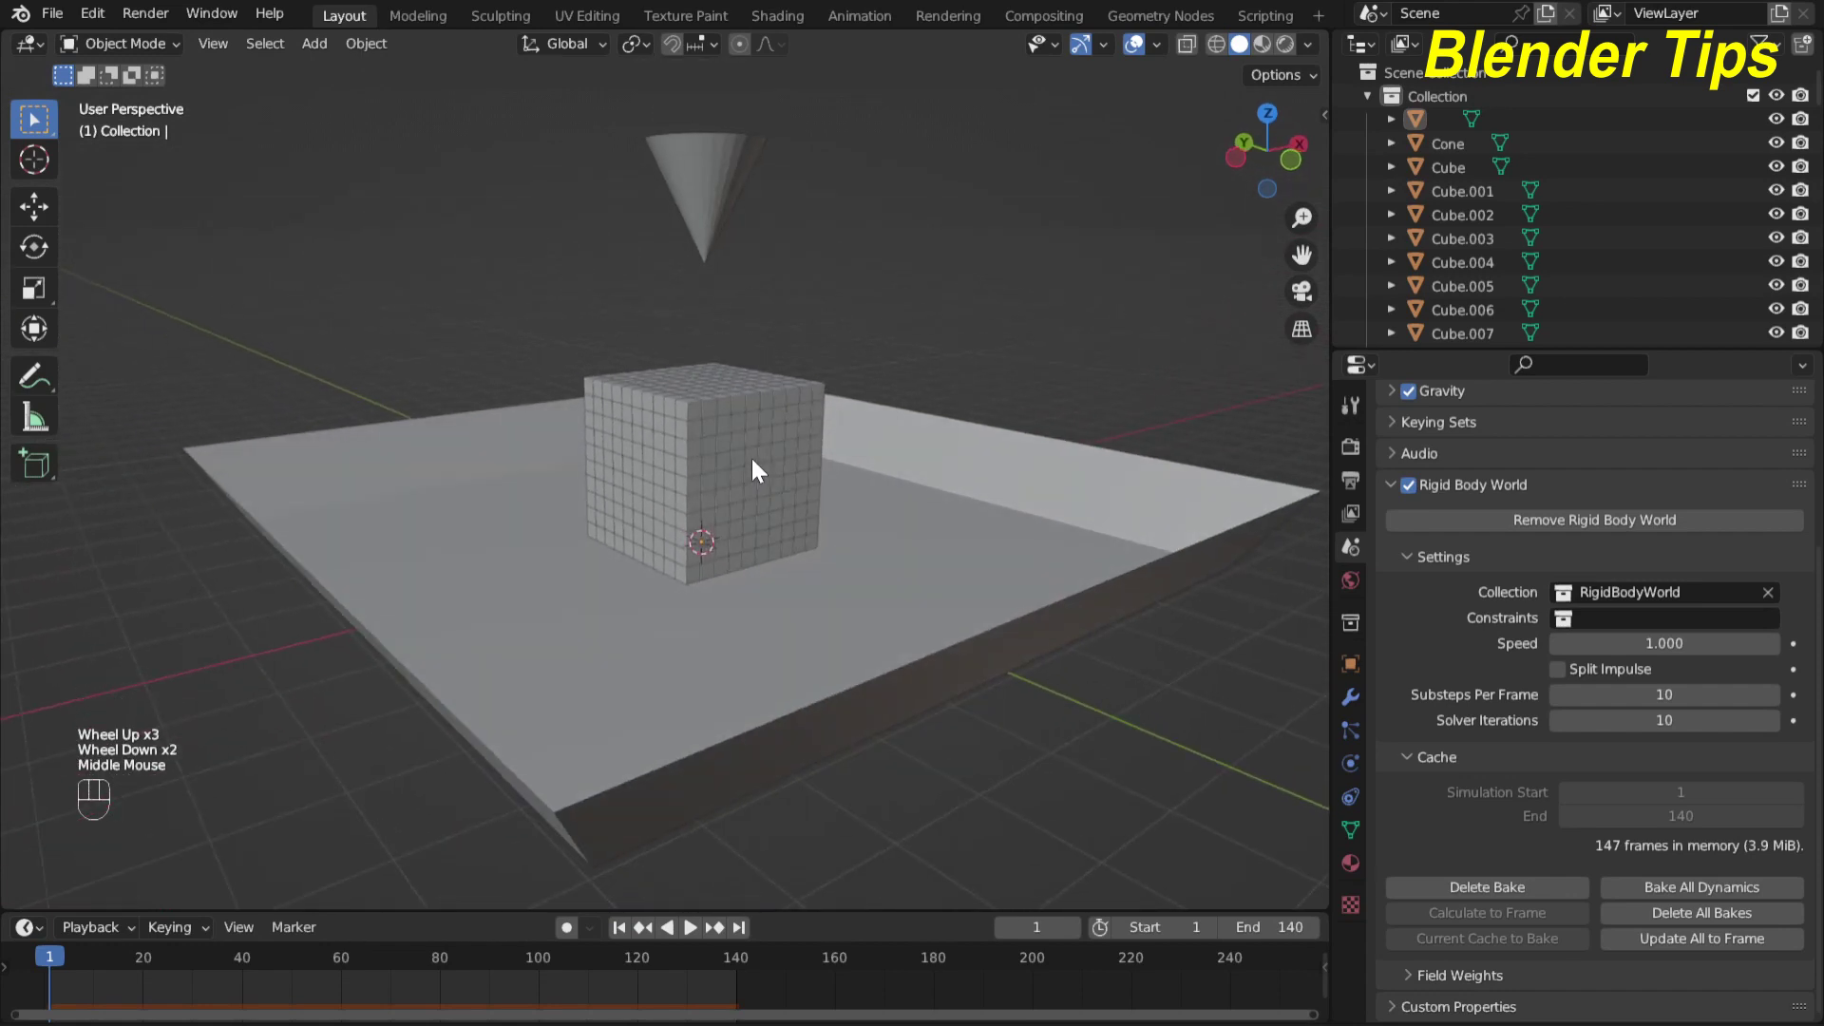
pyautogui.scroll(3, 751, 454)
# Select the small corner cube and turn the enlarged timeline area into a Shader Editor
pyautogui.click(705, 652)
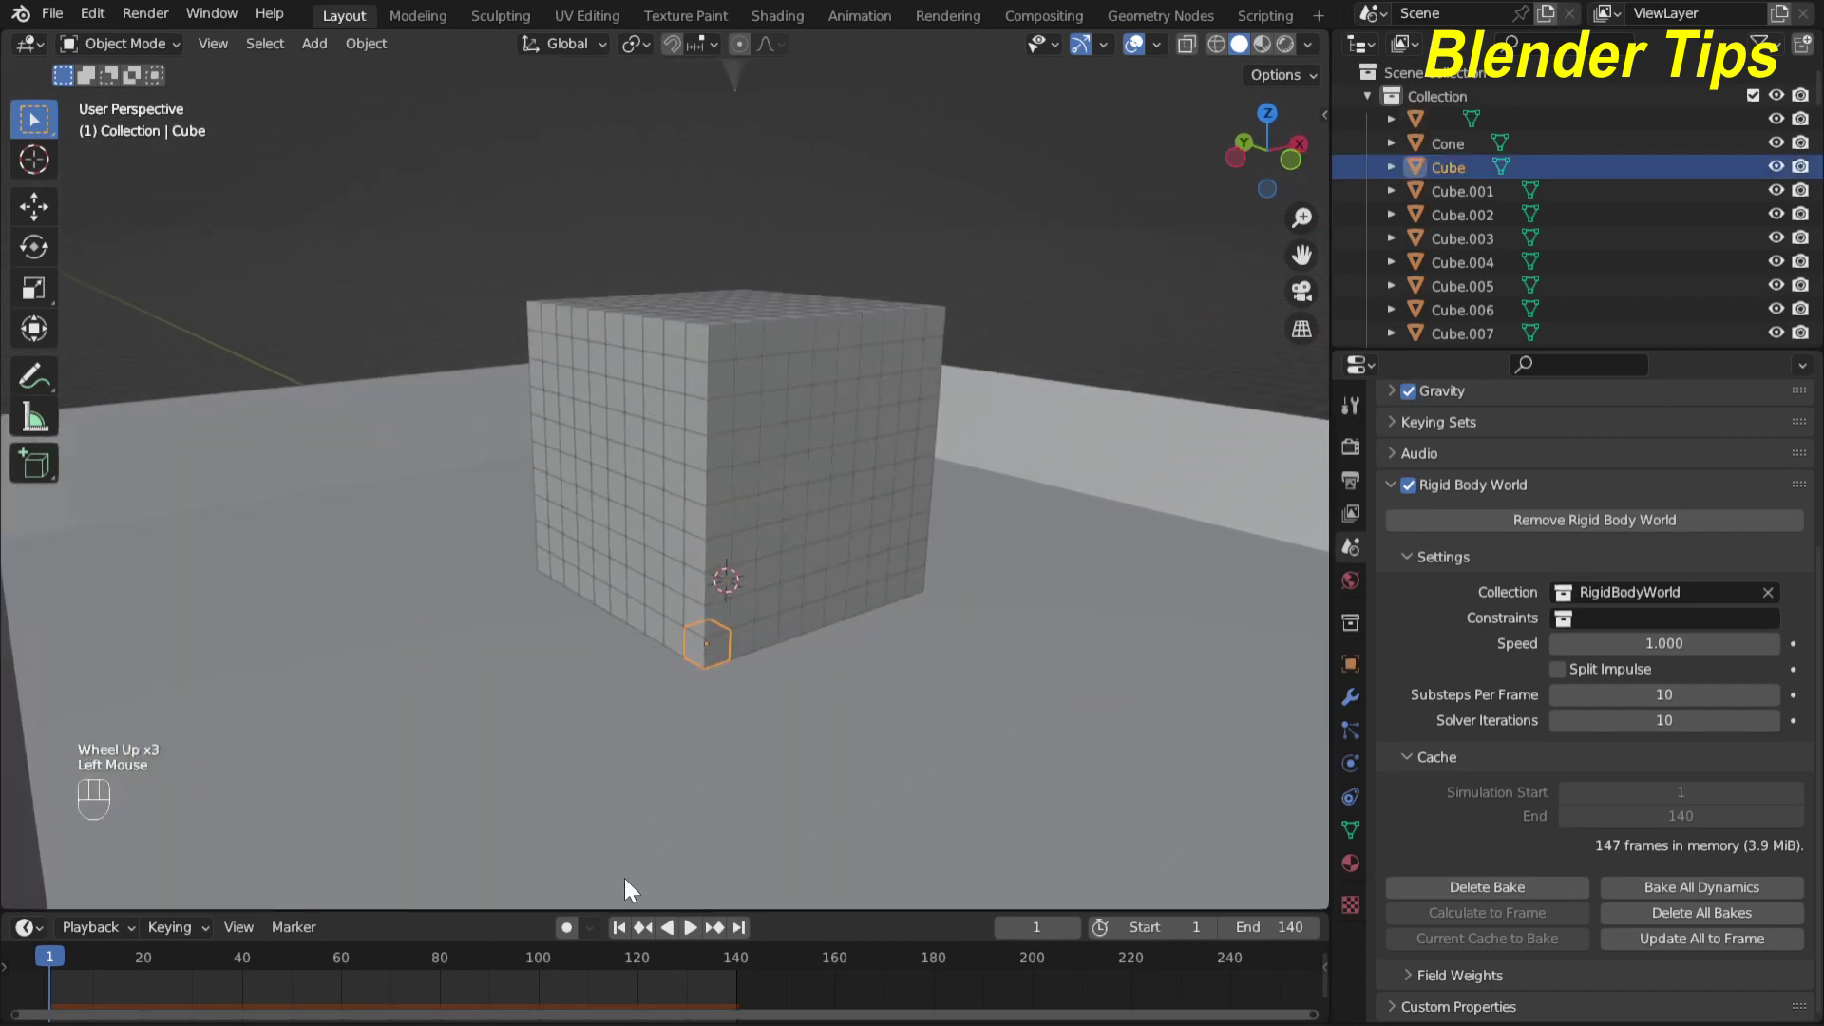
pyautogui.moveTo(562, 912); pyautogui.dragTo(627, 507)
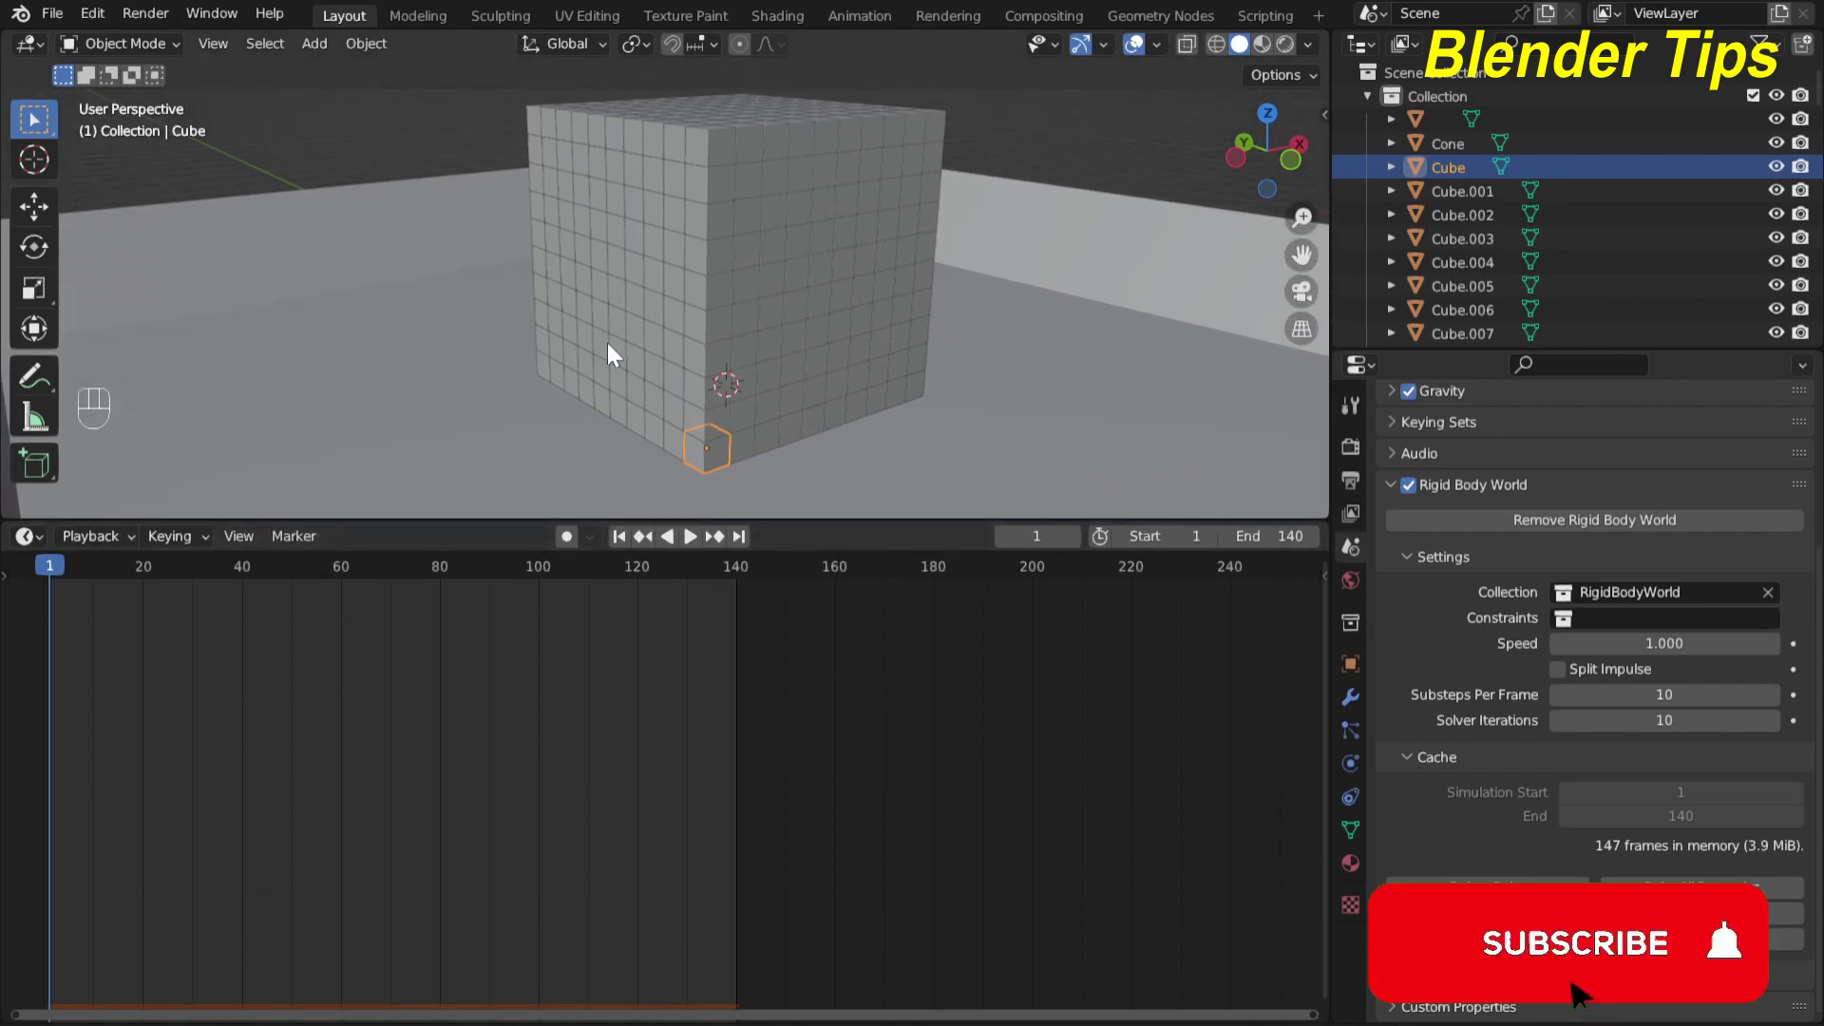
pyautogui.moveTo(607, 344); pyautogui.dragTo(800, 278, button='middle')
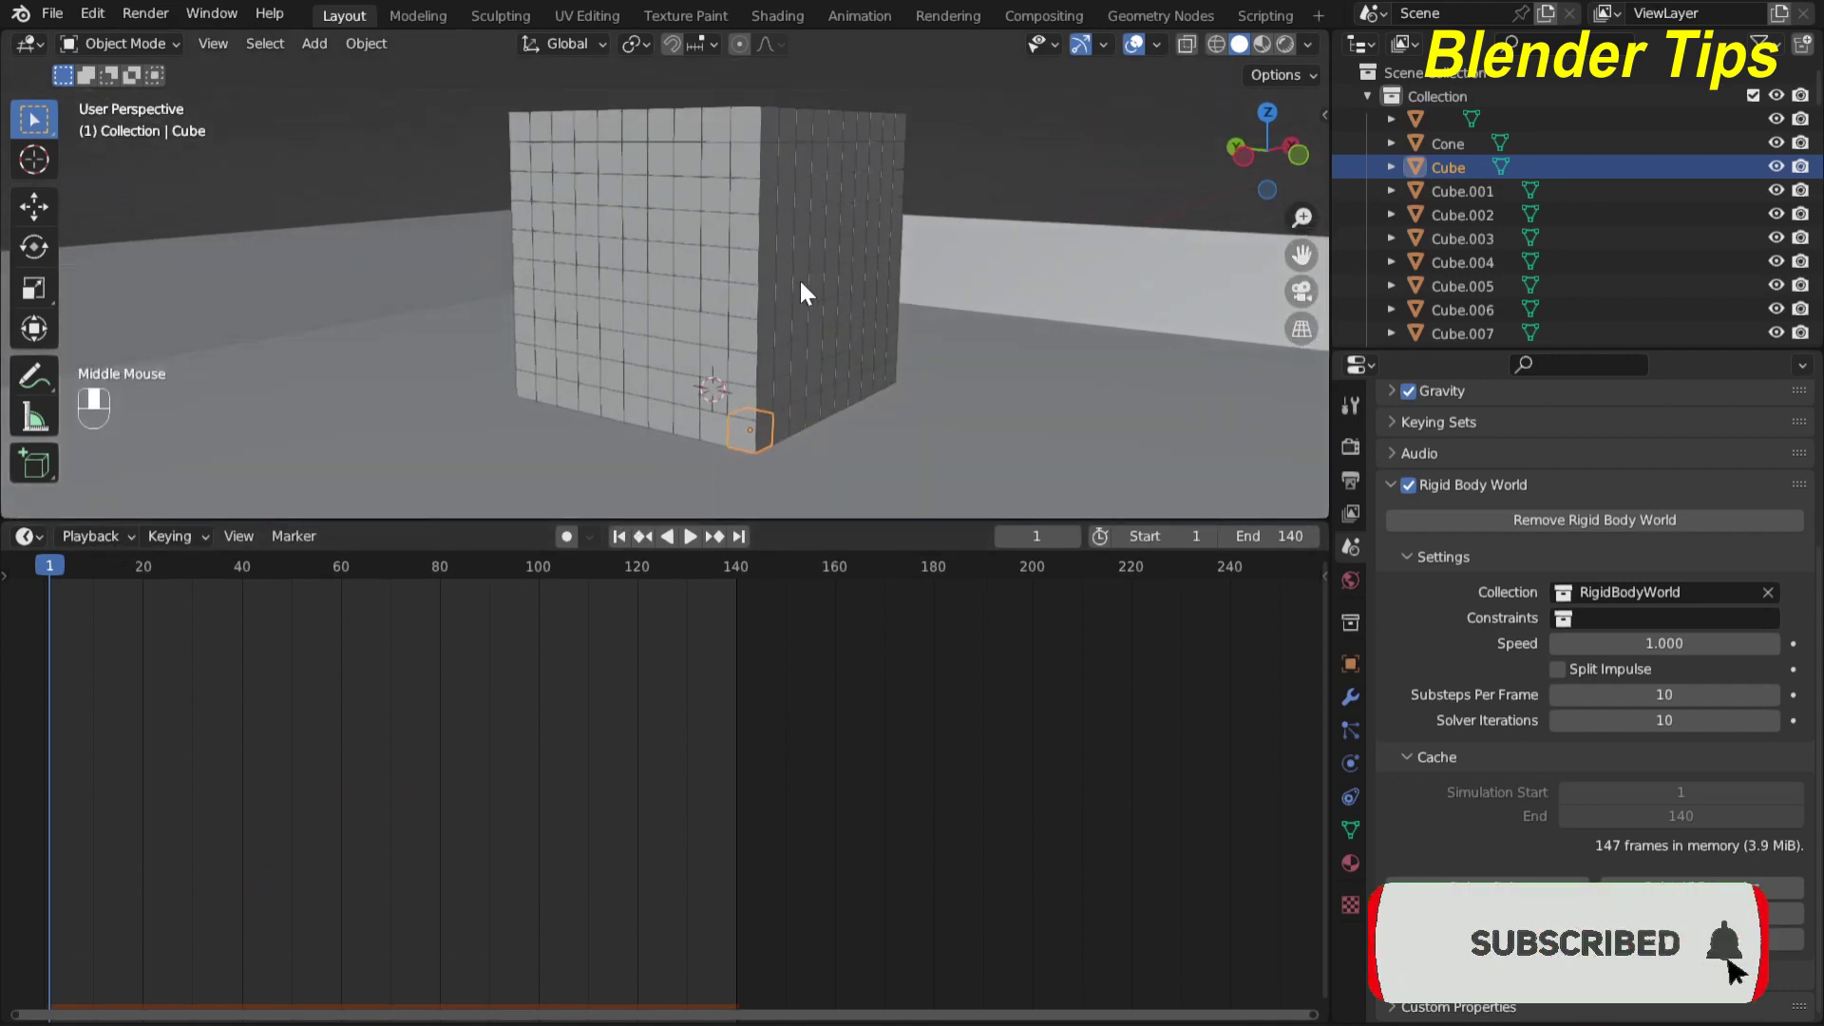
pyautogui.click(27, 536)
pyautogui.click(63, 748)
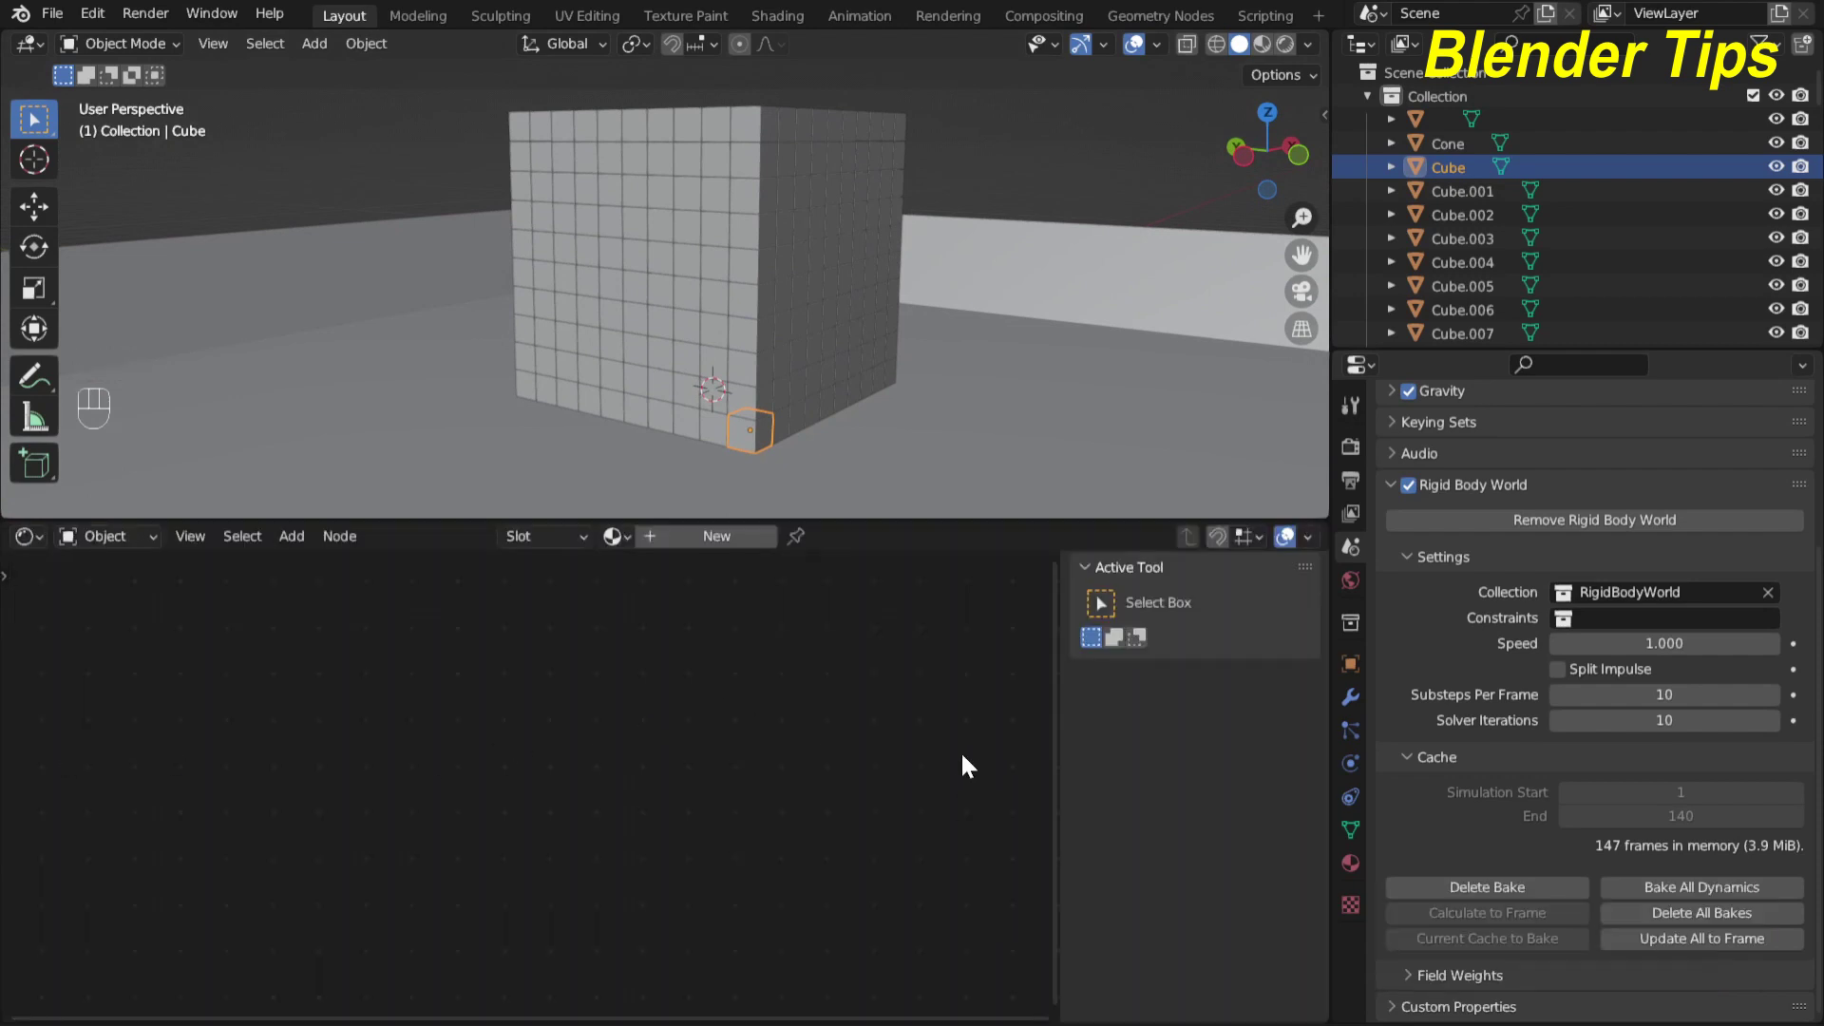
pyautogui.press('n')
# Create Material.001 and frame its Principled BSDF and Material Output nodes
pyautogui.scroll(1, 708, 686)
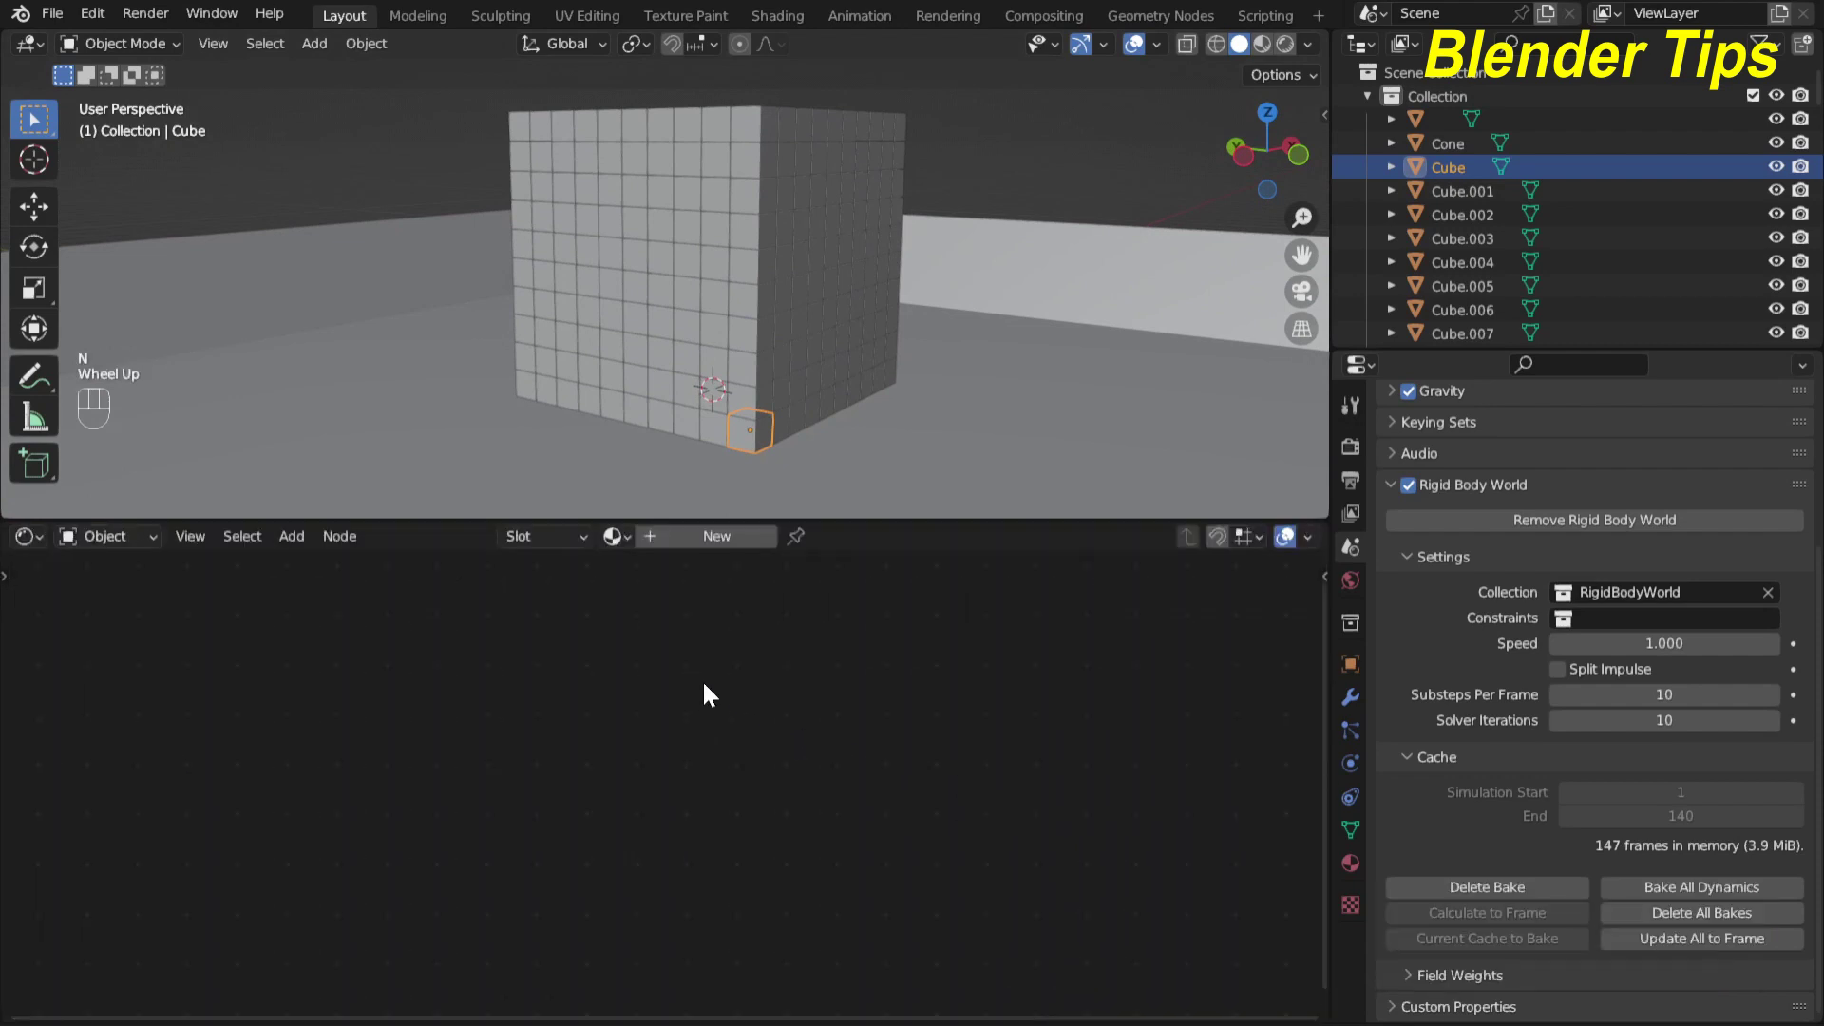
pyautogui.click(712, 538)
pyautogui.moveTo(687, 656); pyautogui.dragTo(669, 752, button='middle')
pyautogui.scroll(4, 945, 714)
# Add an Object Info node on the left of the shader graph
pyautogui.scroll(2, 725, 743)
pyautogui.scroll(-1, 726, 743)
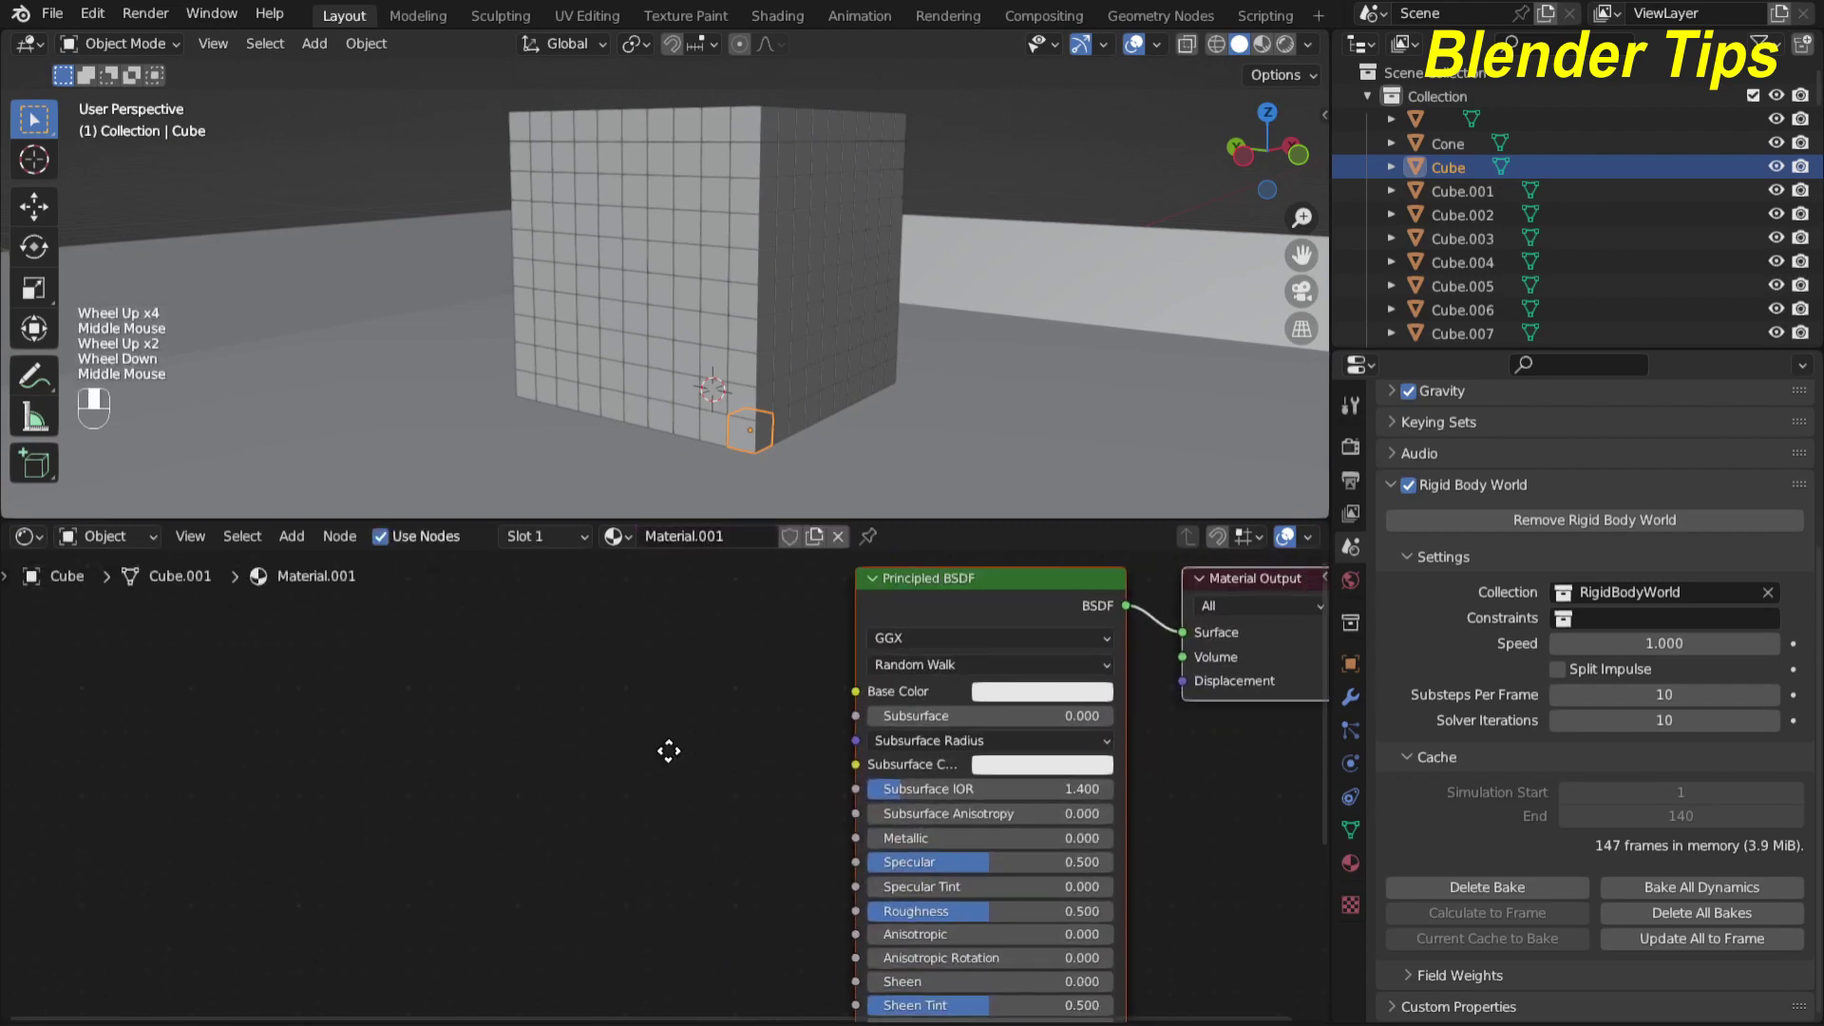
pyautogui.hotkey('shift', 'a')
pyautogui.click(607, 658)
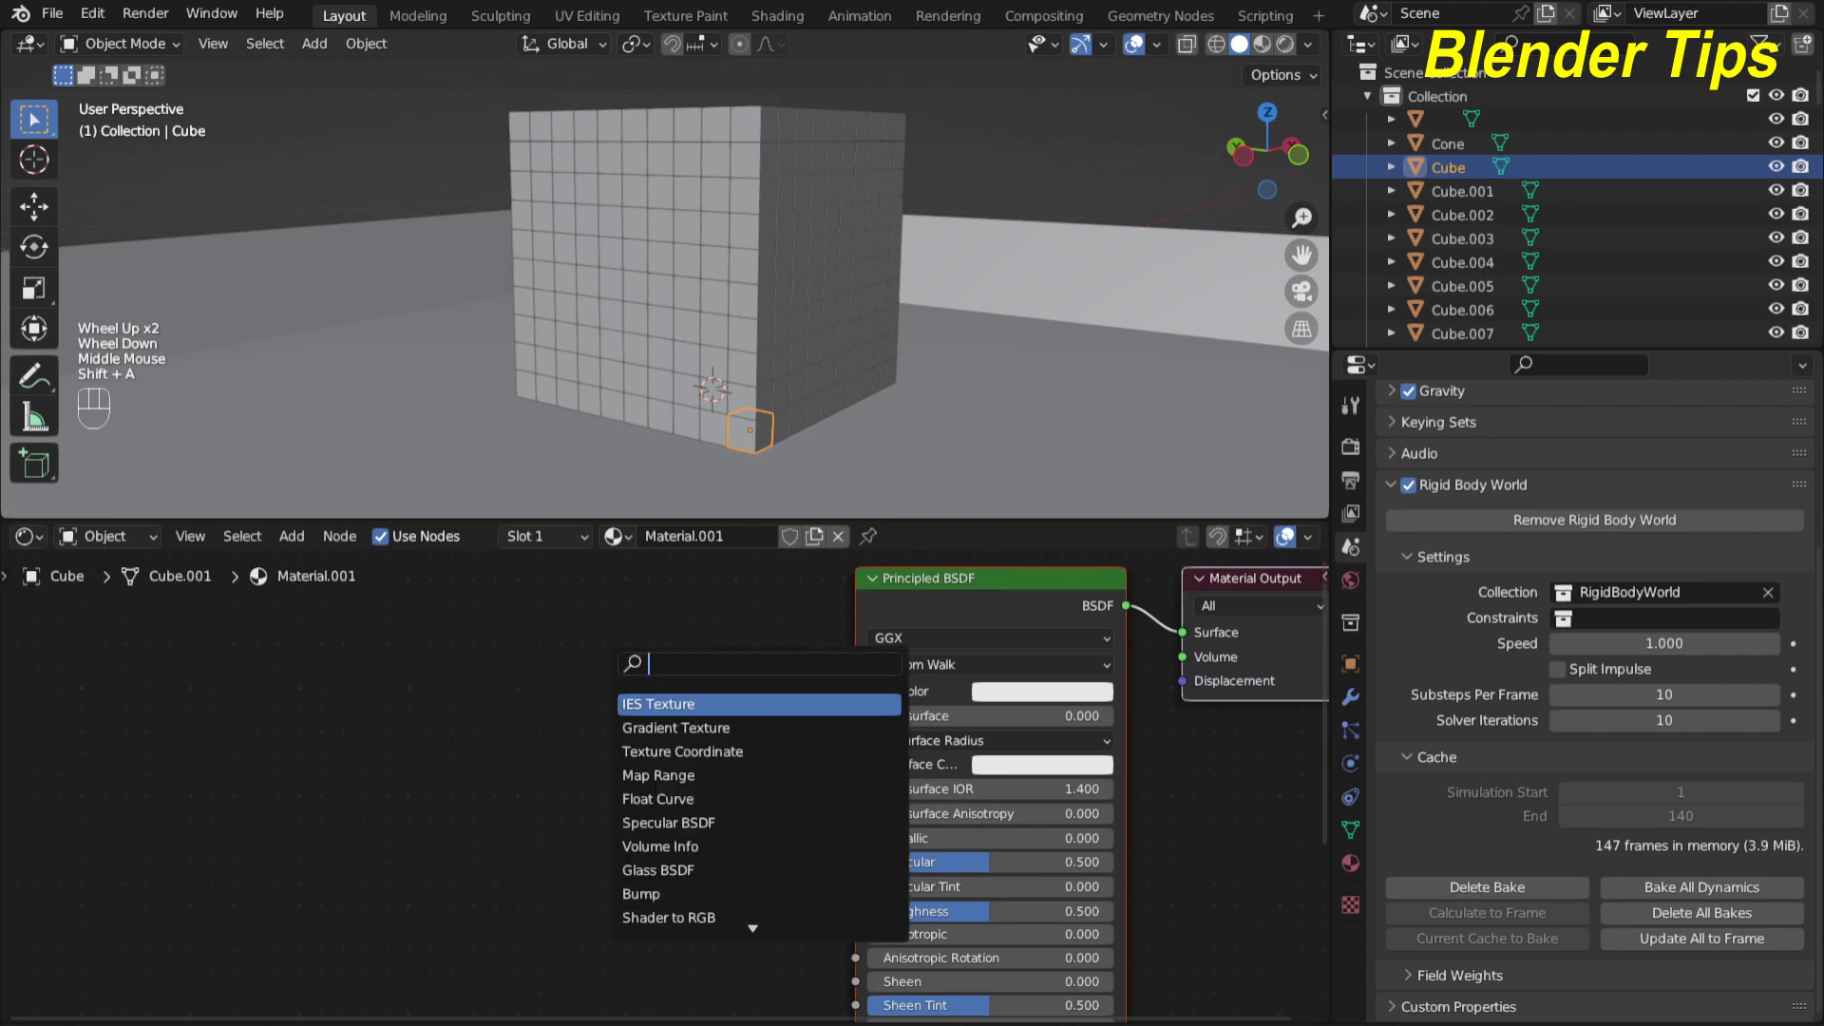
pyautogui.write('ob')
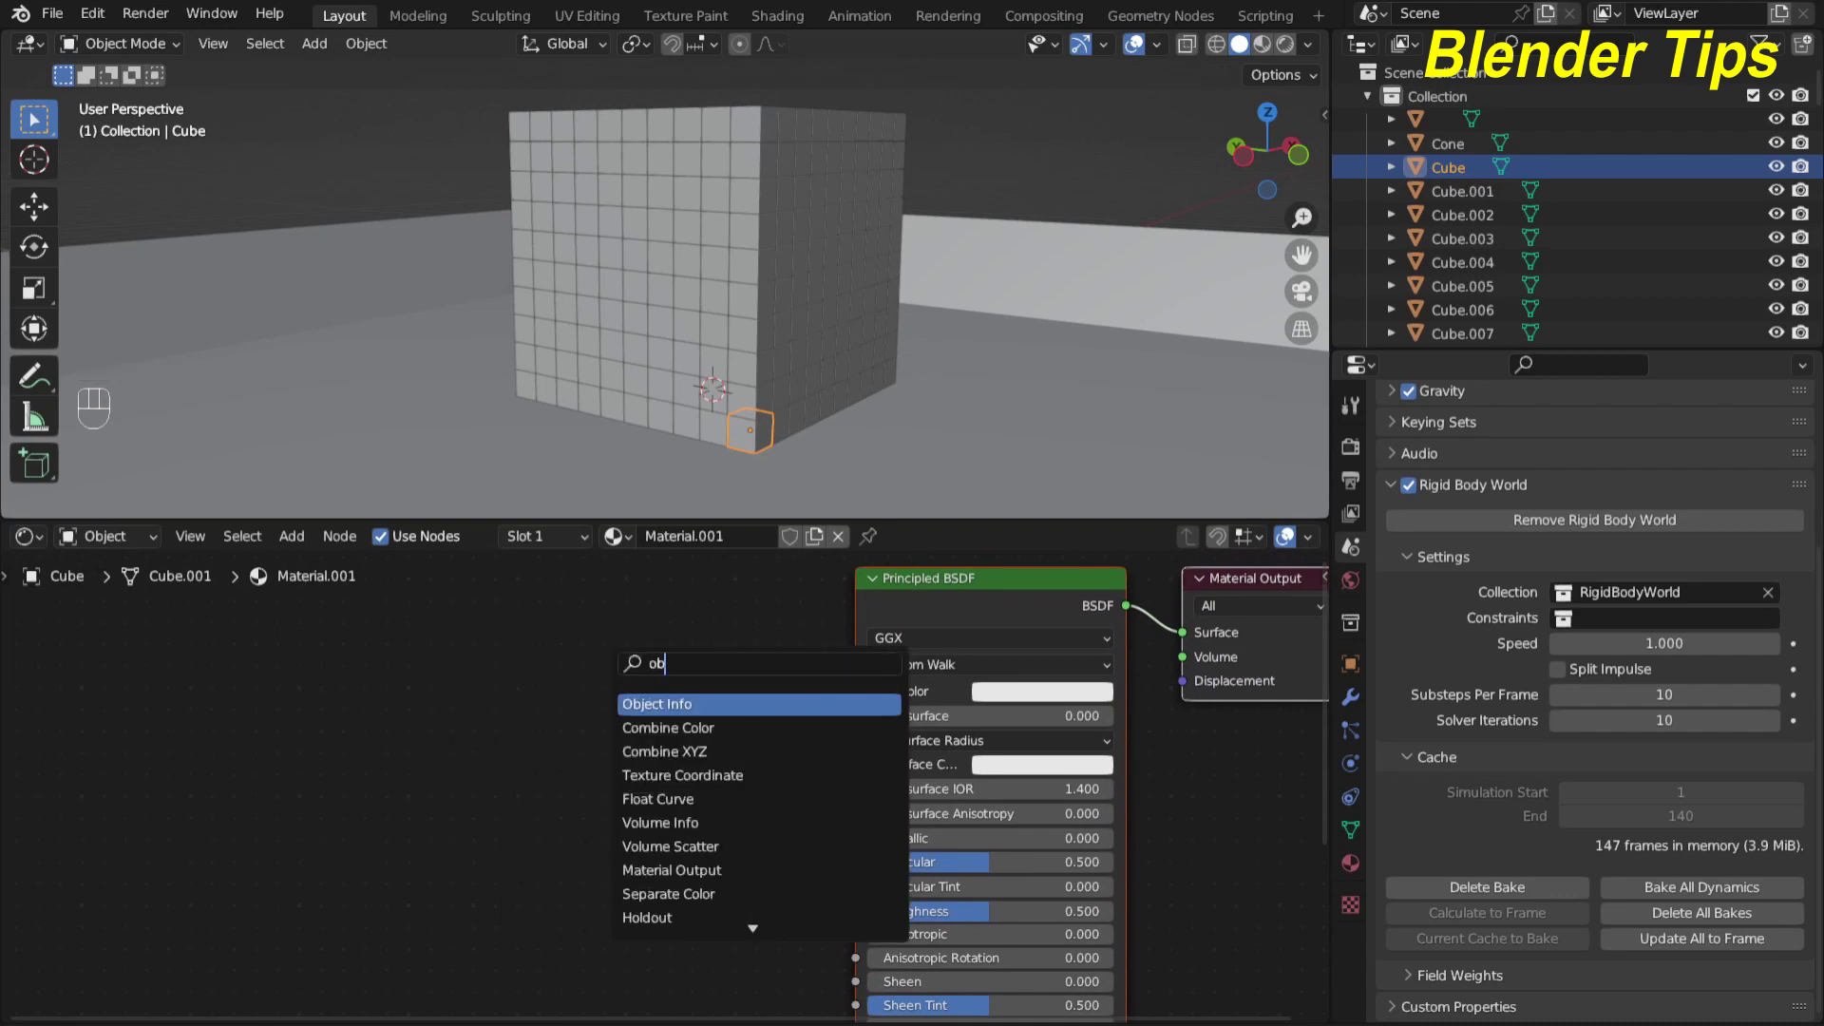
pyautogui.press('Return')
pyautogui.click(314, 755)
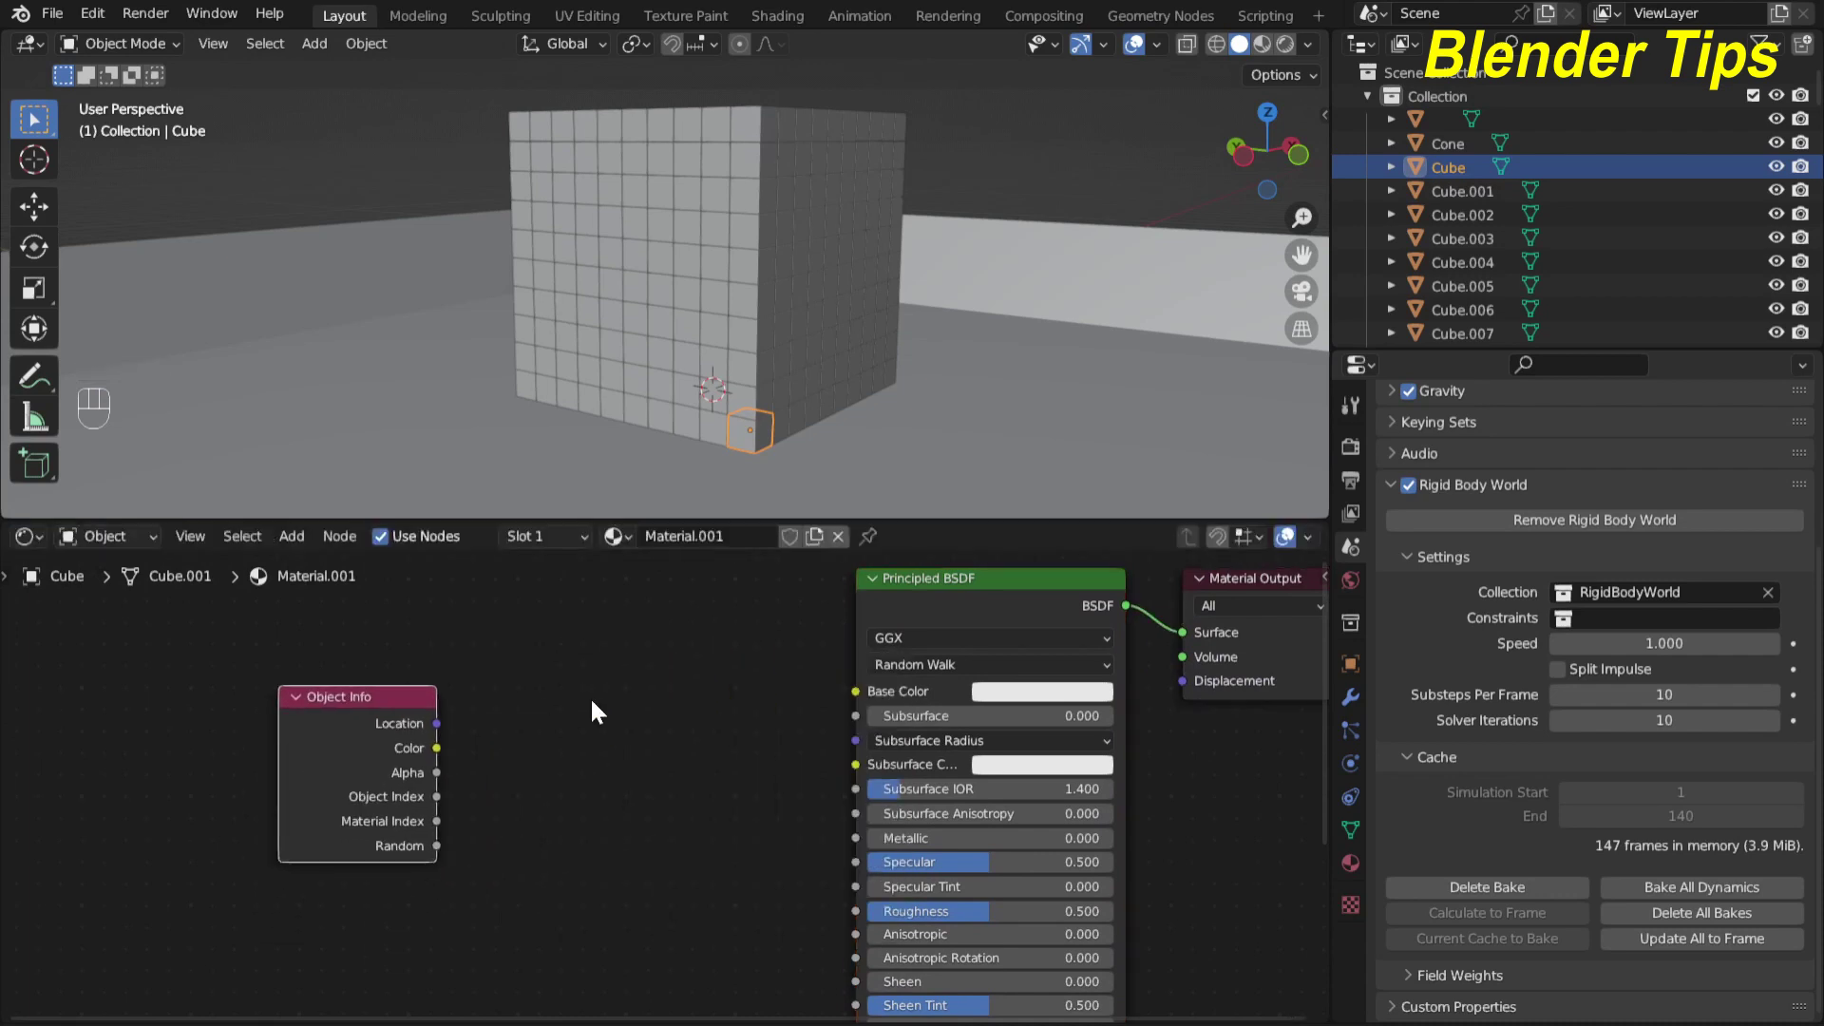
# Add a Color Ramp node between Object Info and the Principled BSDF
pyautogui.hotkey('shift', 'a')
pyautogui.click(594, 692)
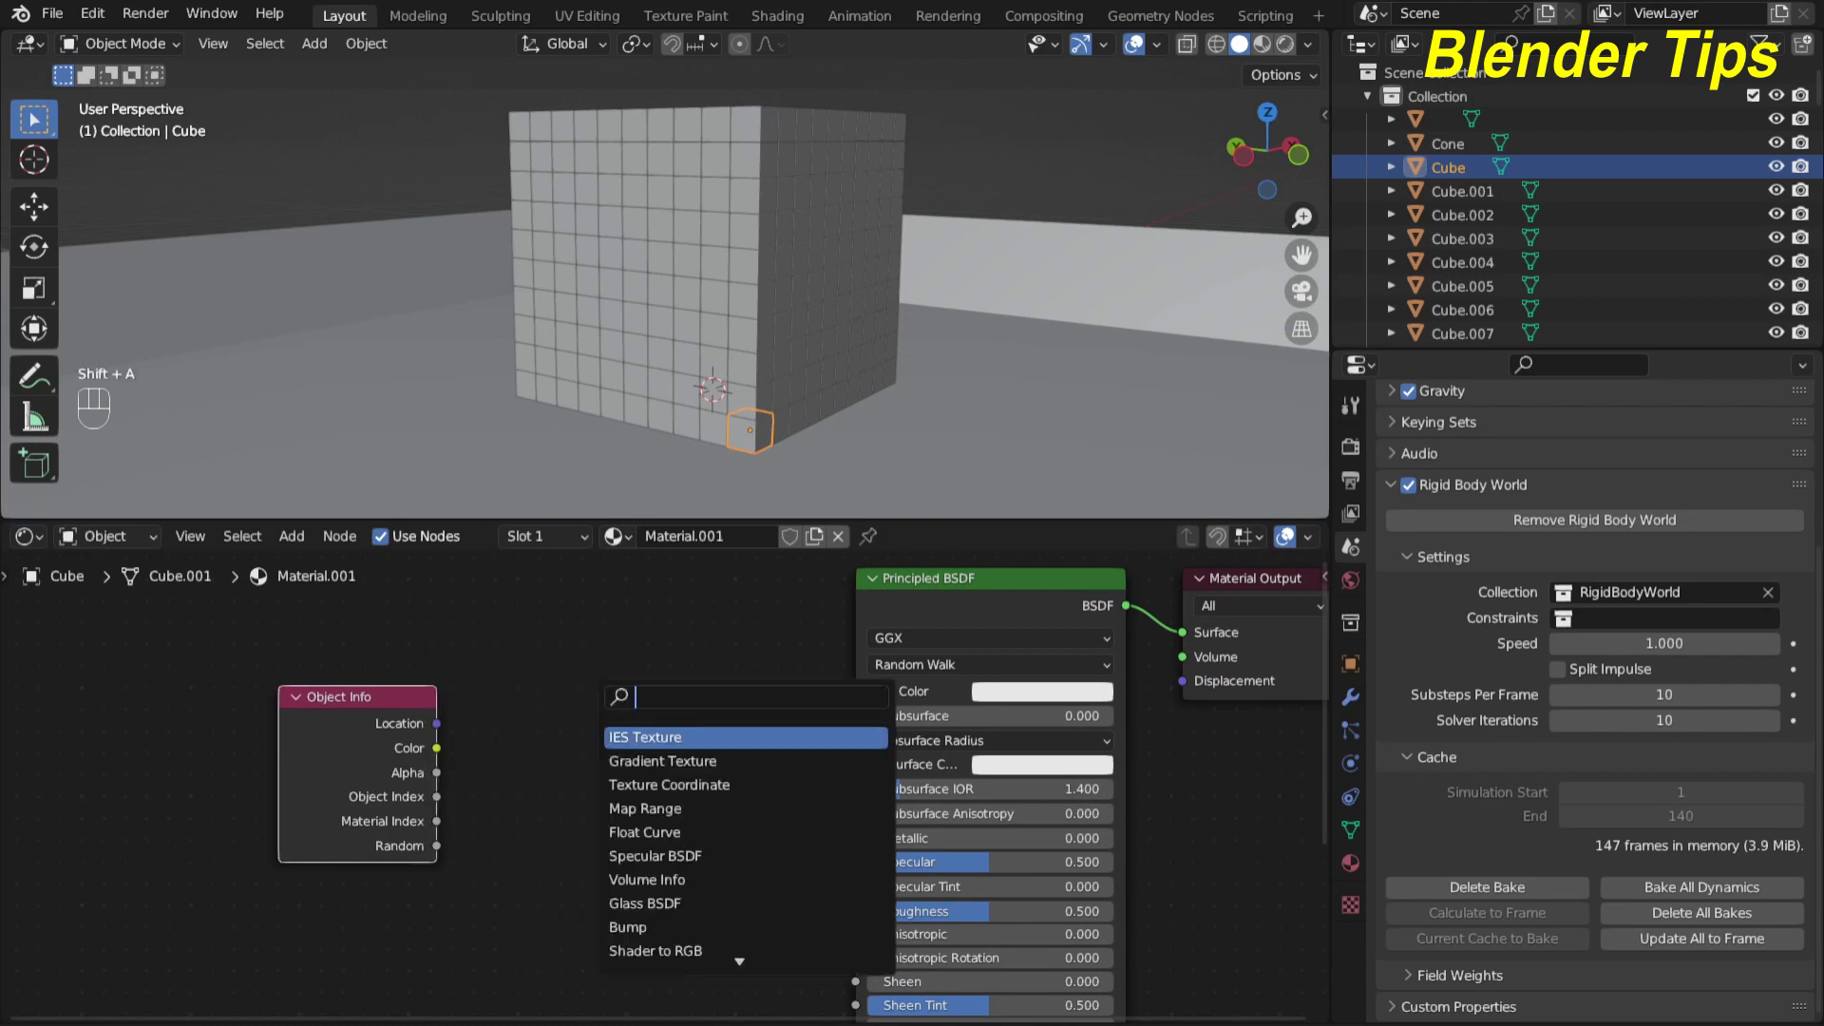
pyautogui.write('co')
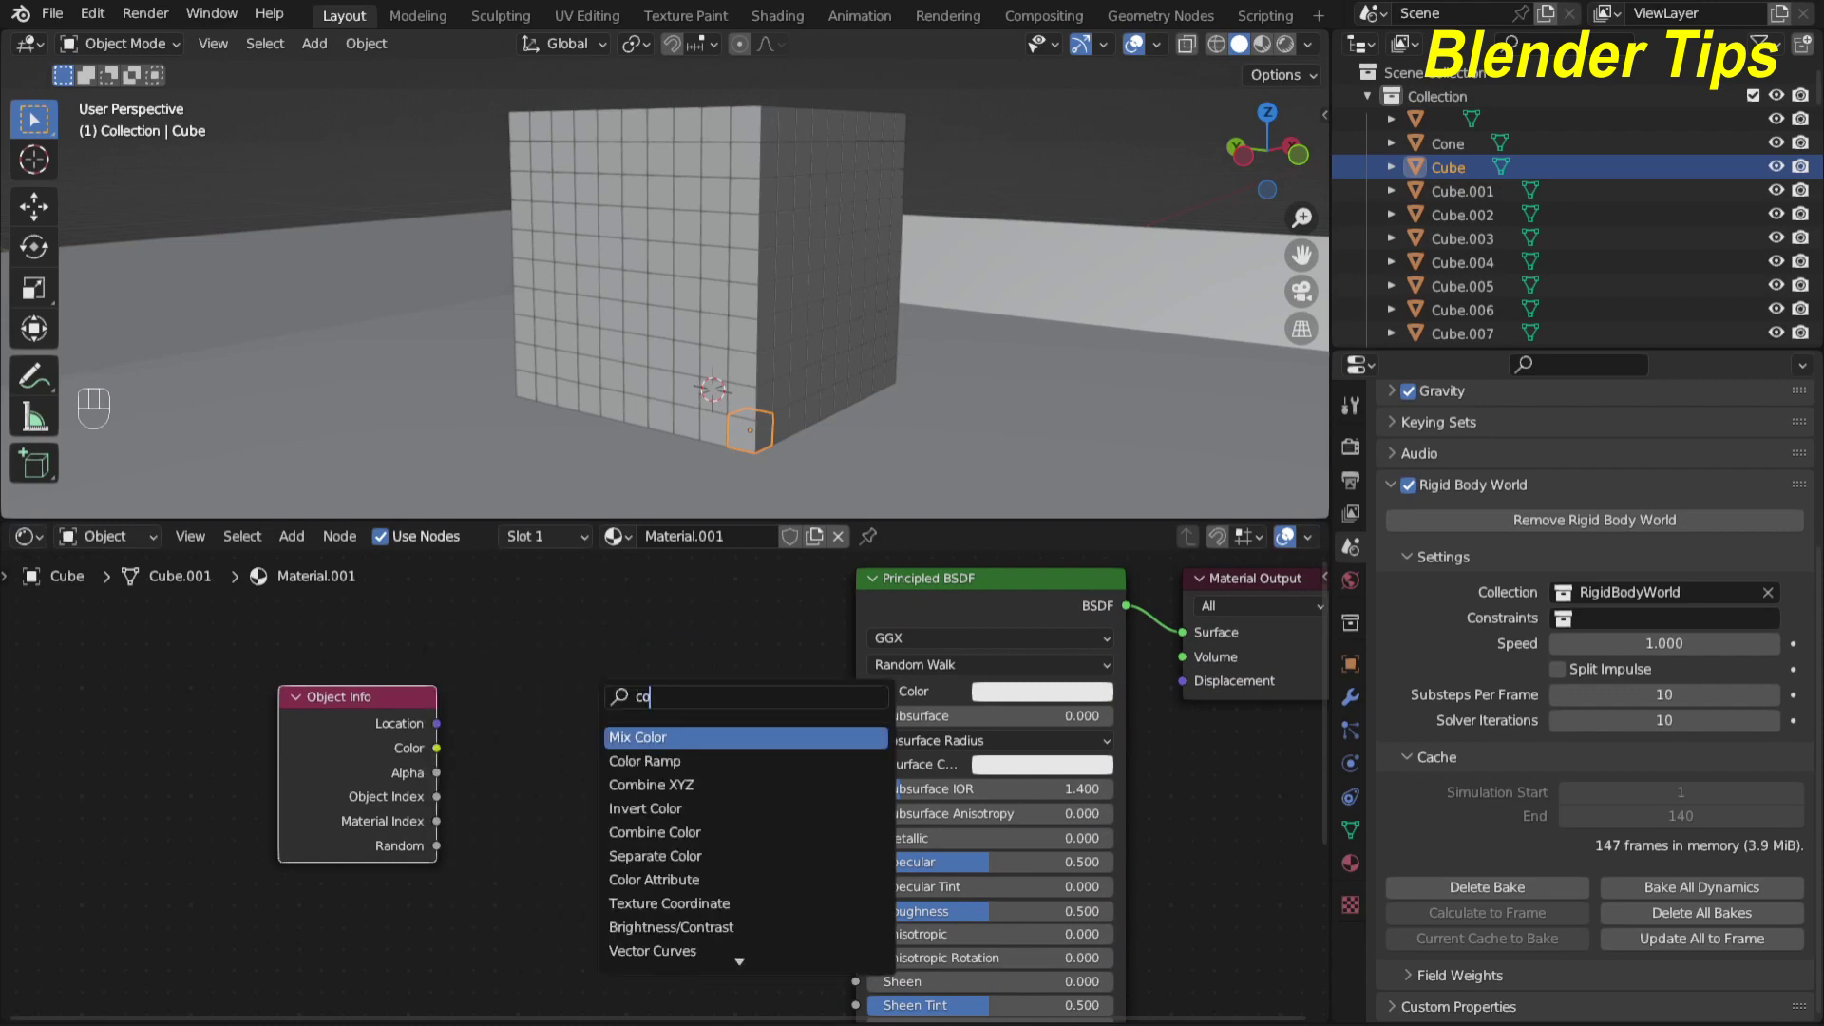
pyautogui.write('l')
pyautogui.press('Down')
pyautogui.press('Return')
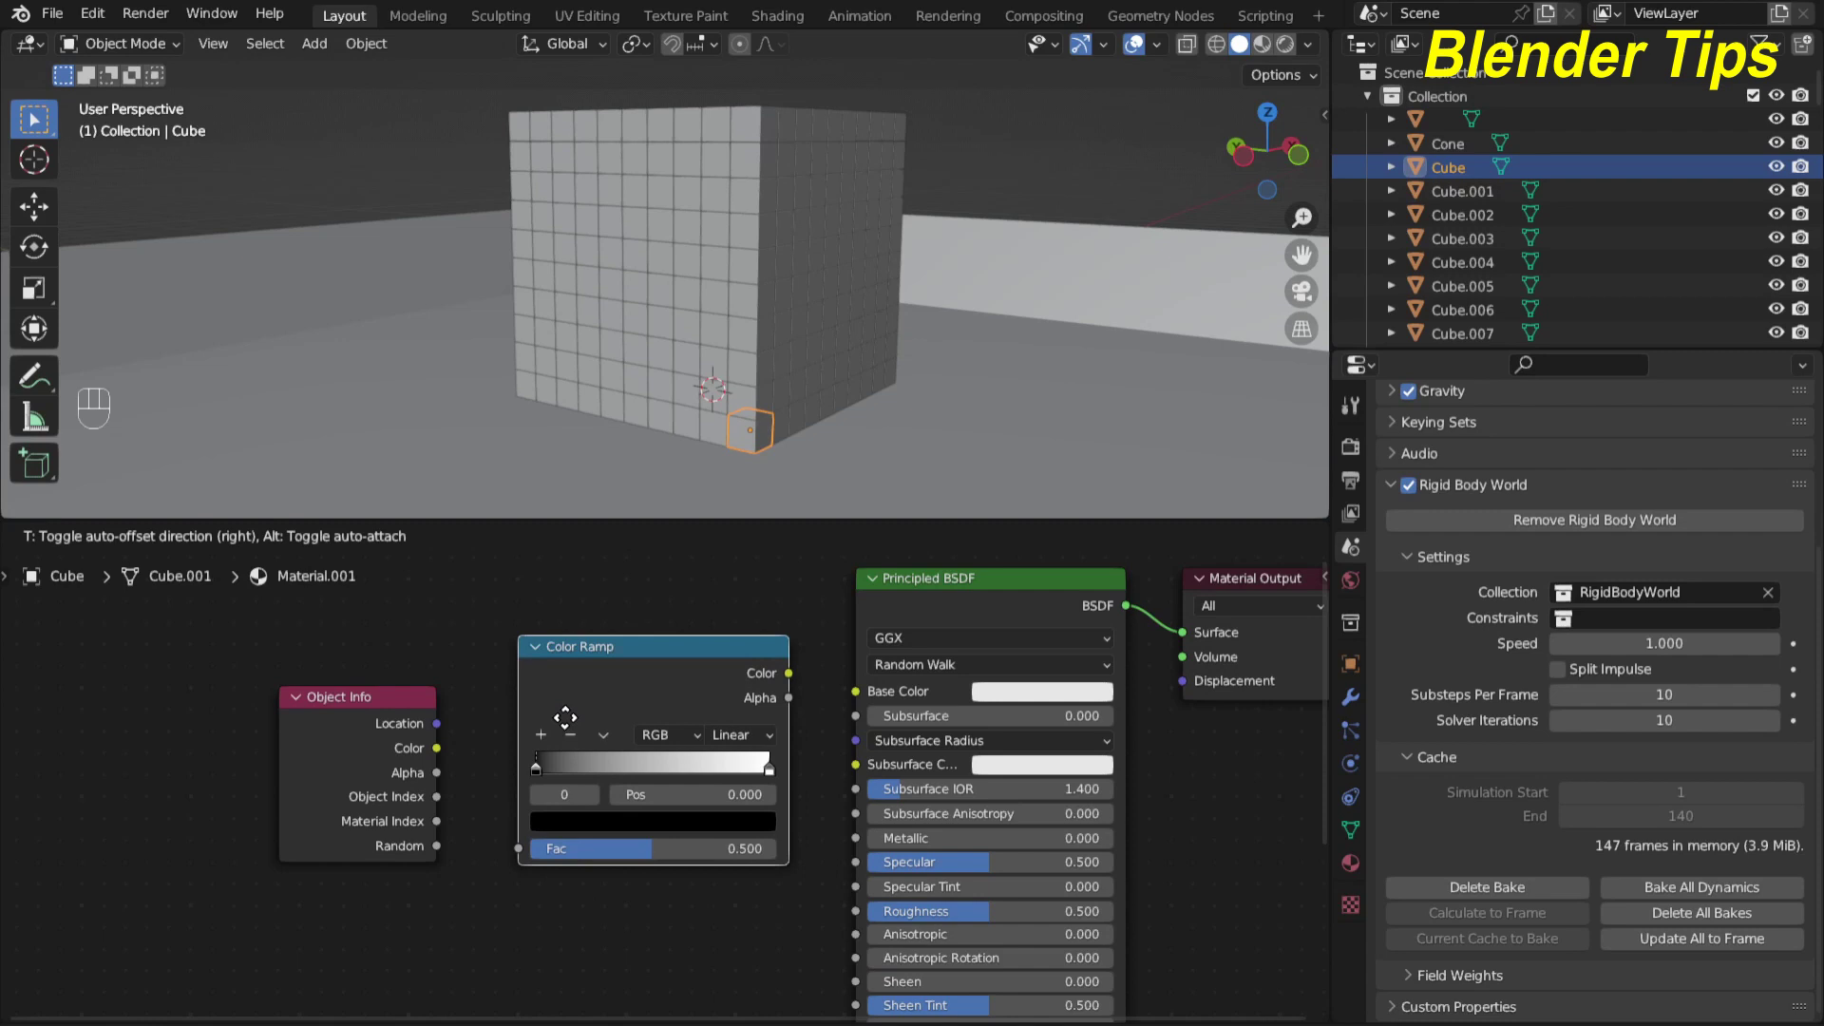
pyautogui.click(565, 718)
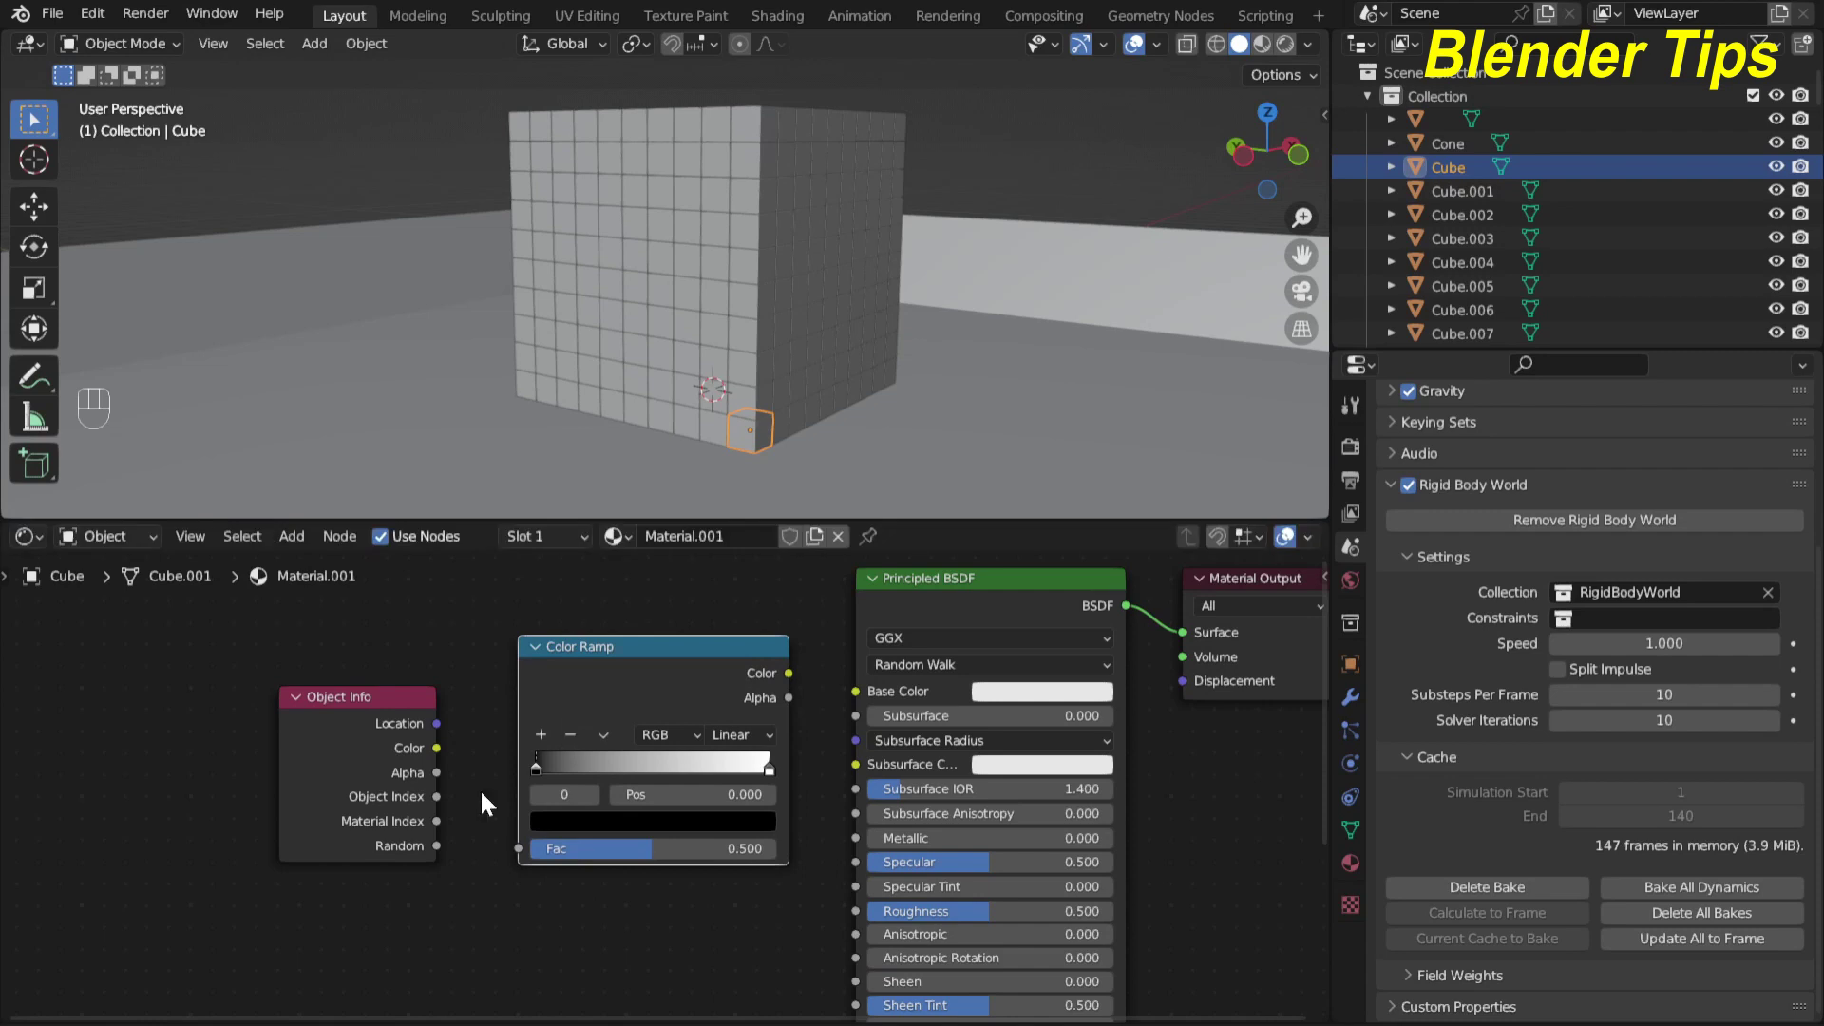
pyautogui.click(436, 846)
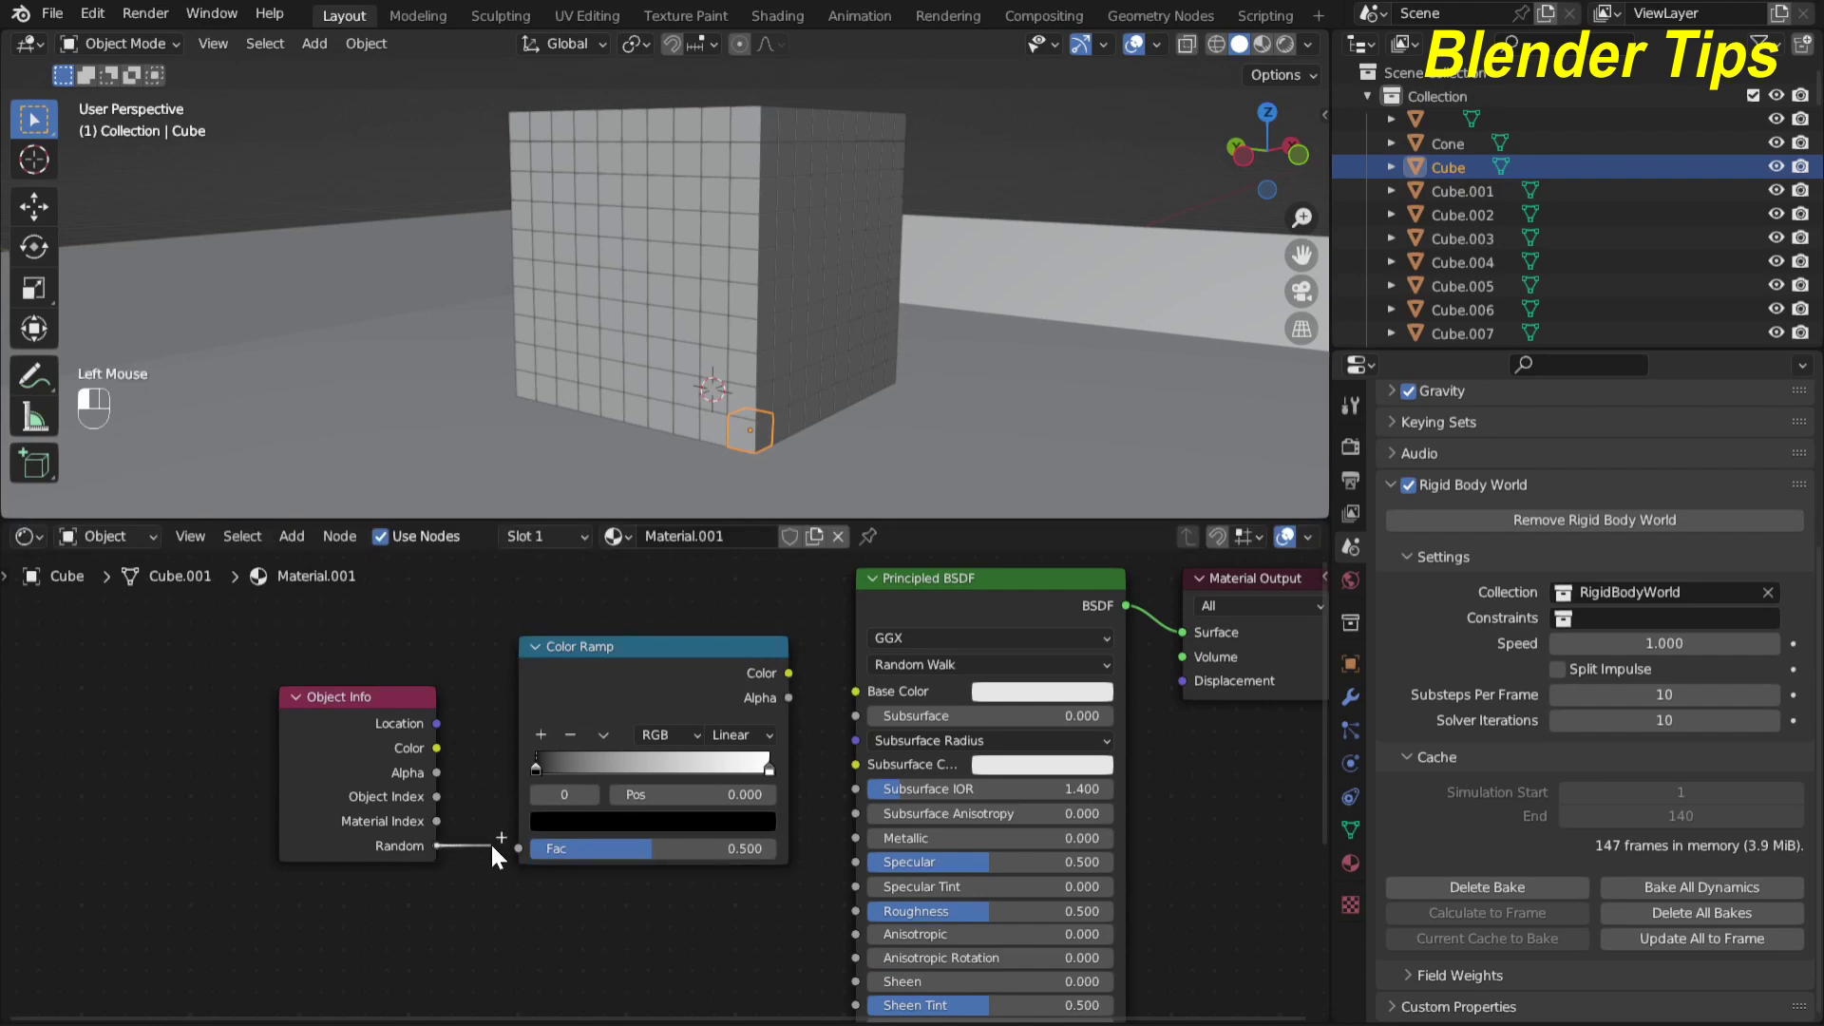
# Link Random to Fac and Color to Base Color, enable Material Preview, and split the editor
pyautogui.moveTo(505, 848); pyautogui.dragTo(518, 847)
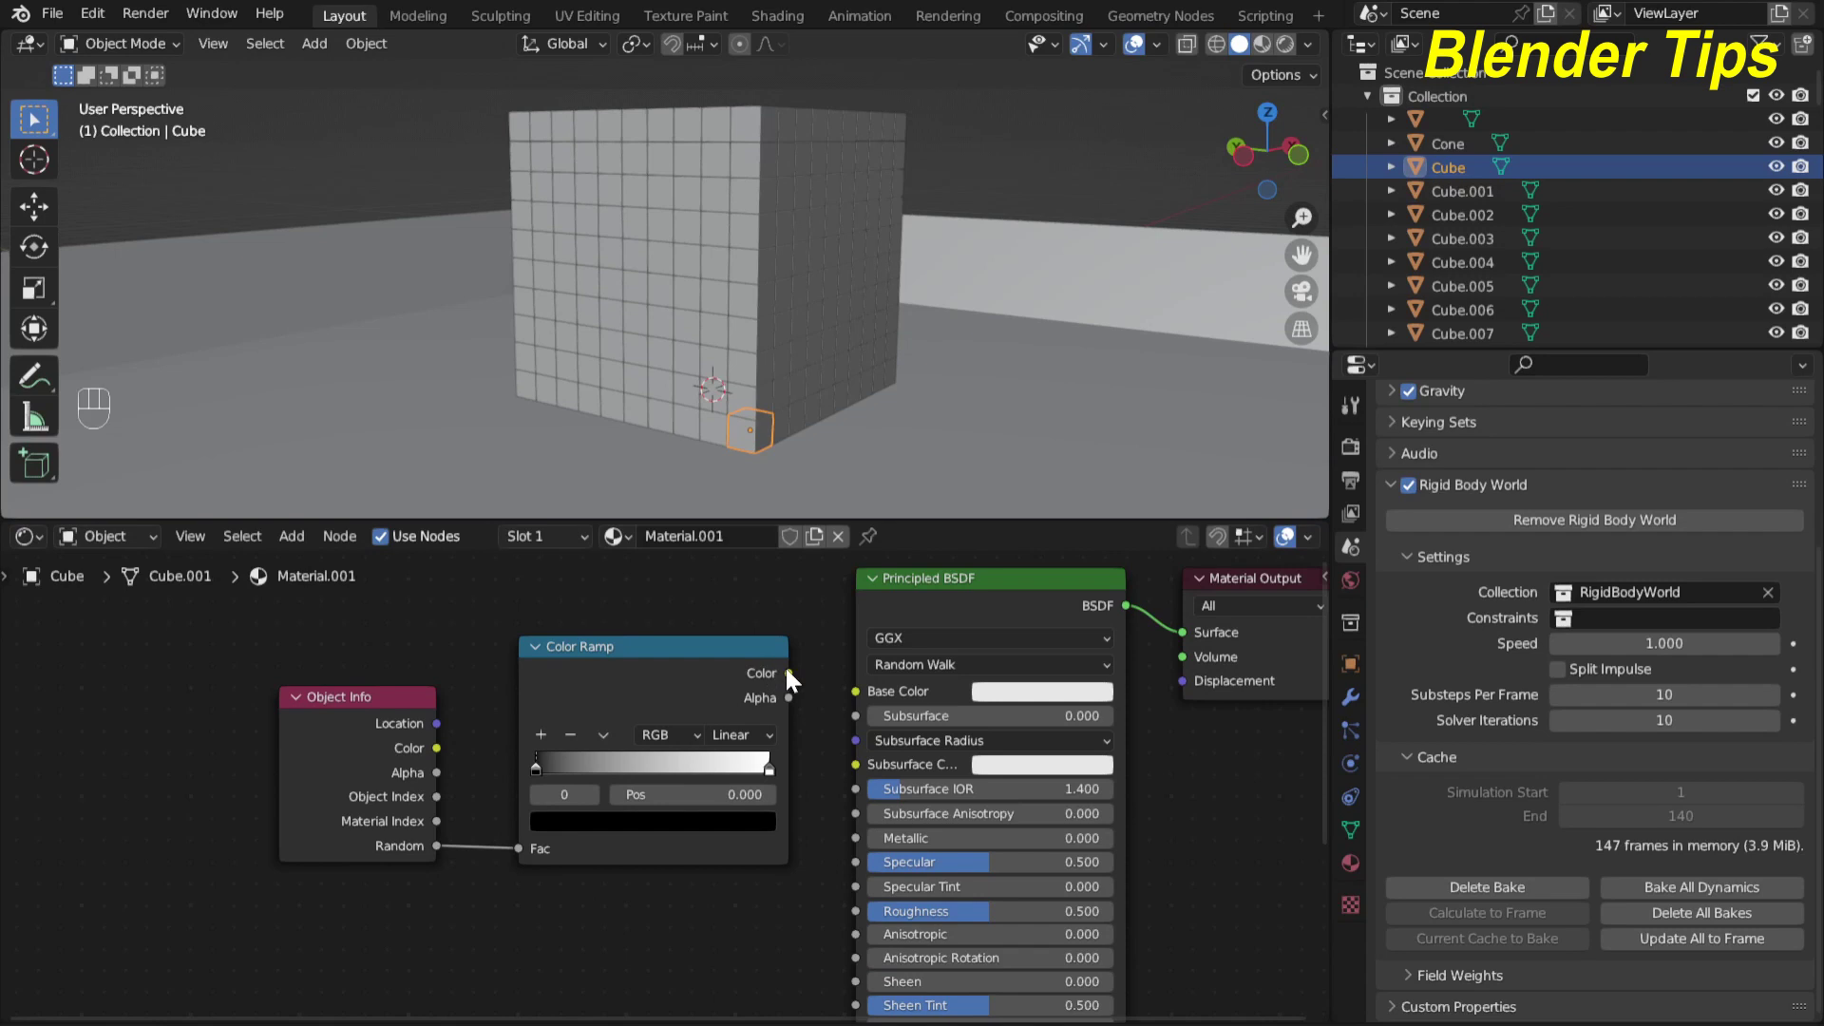
pyautogui.moveTo(787, 673); pyautogui.dragTo(845, 688)
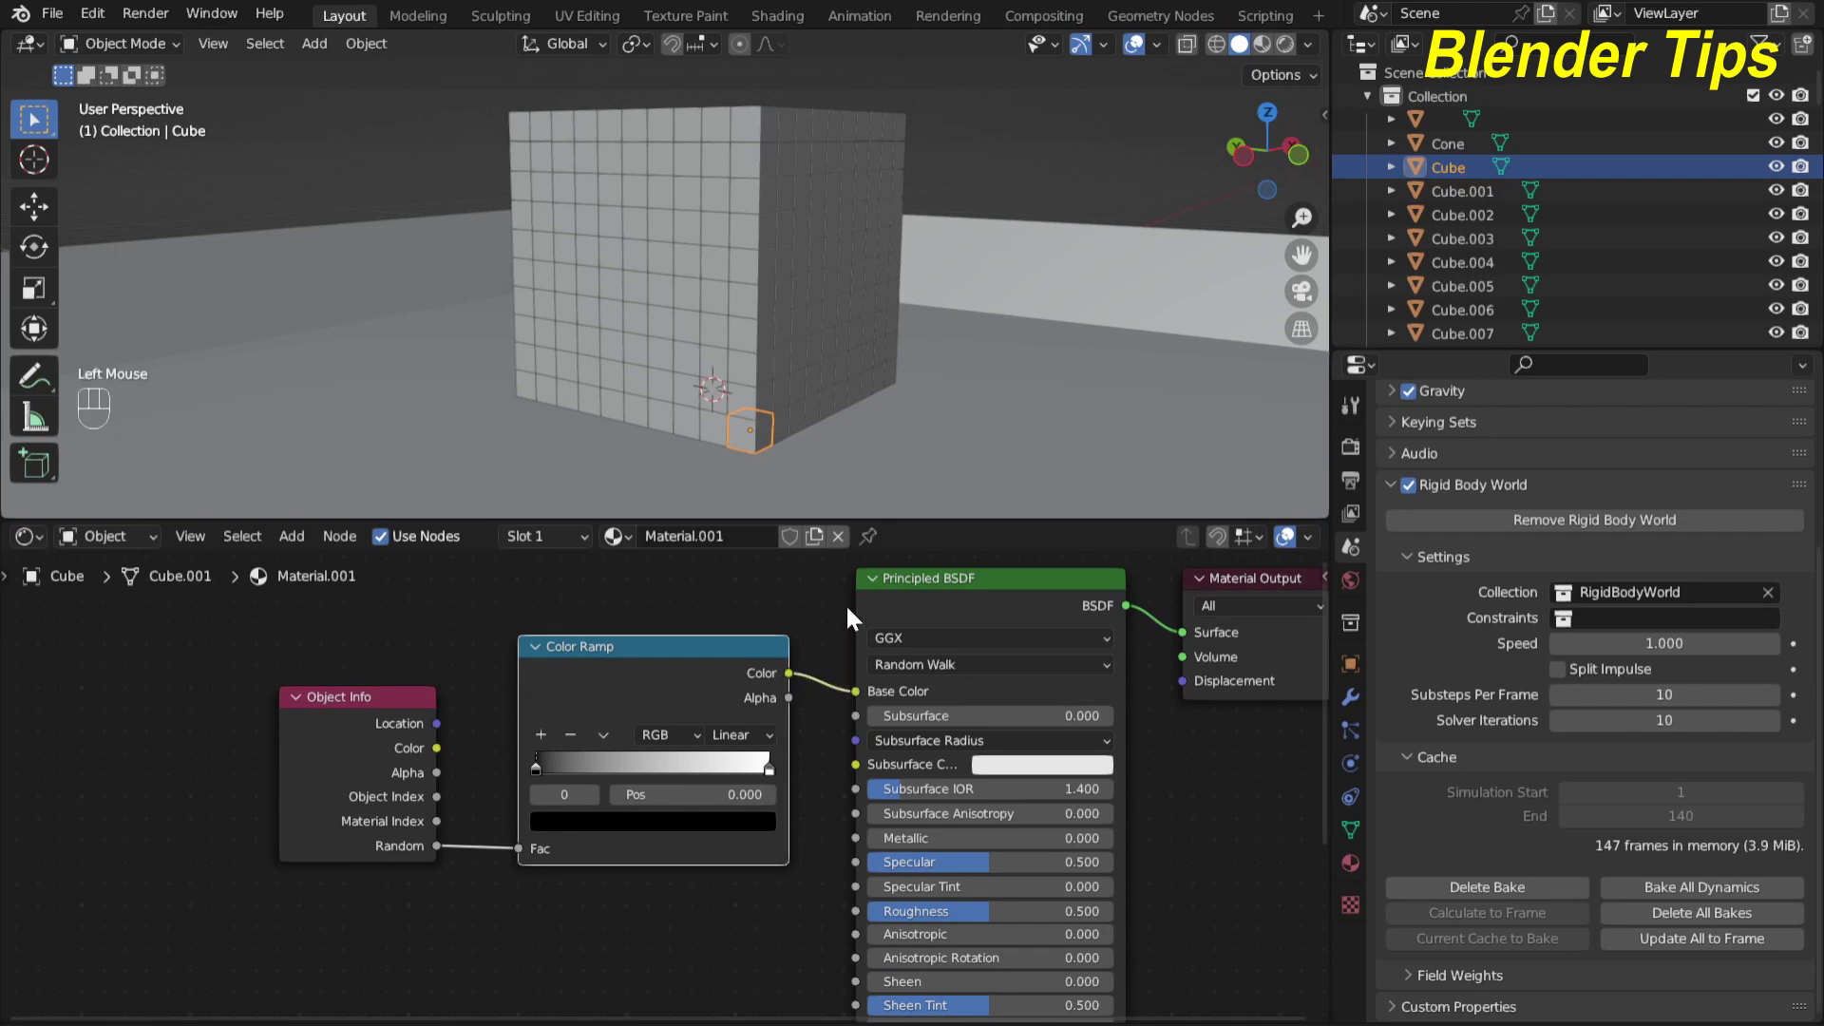
pyautogui.click(1267, 42)
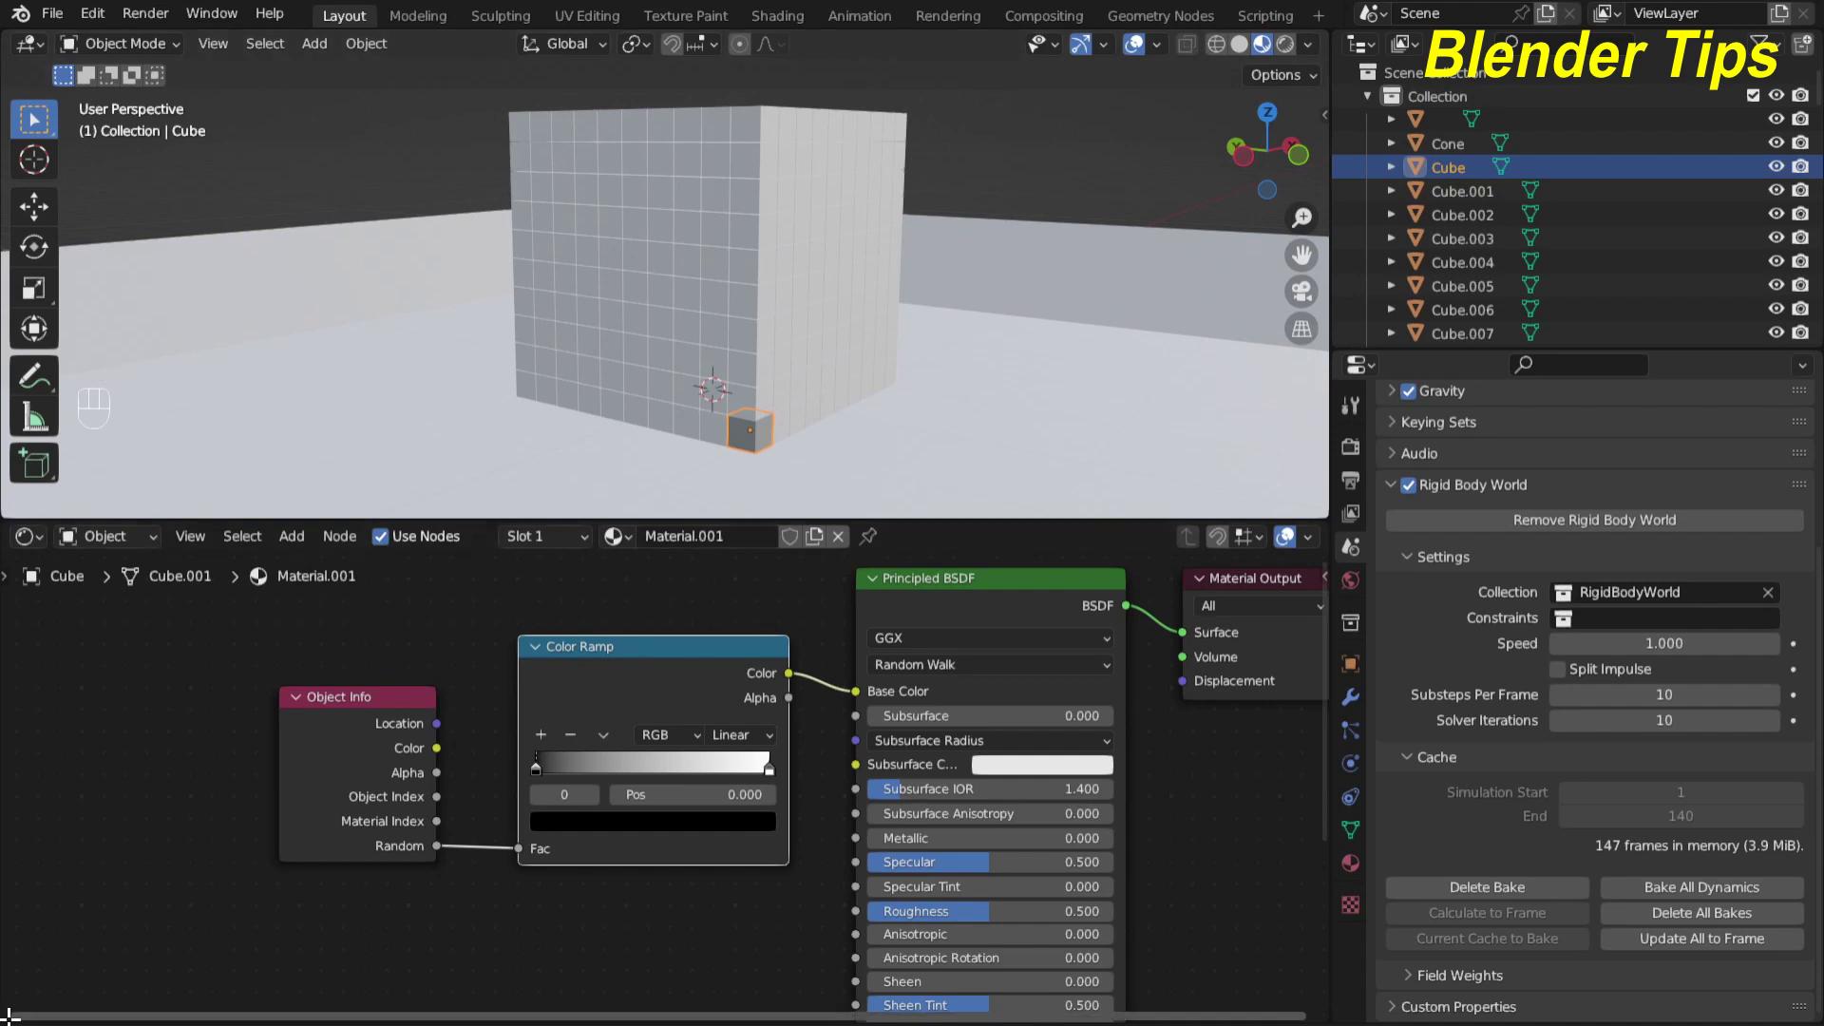
pyautogui.moveTo(9, 1017); pyautogui.dragTo(33, 836)
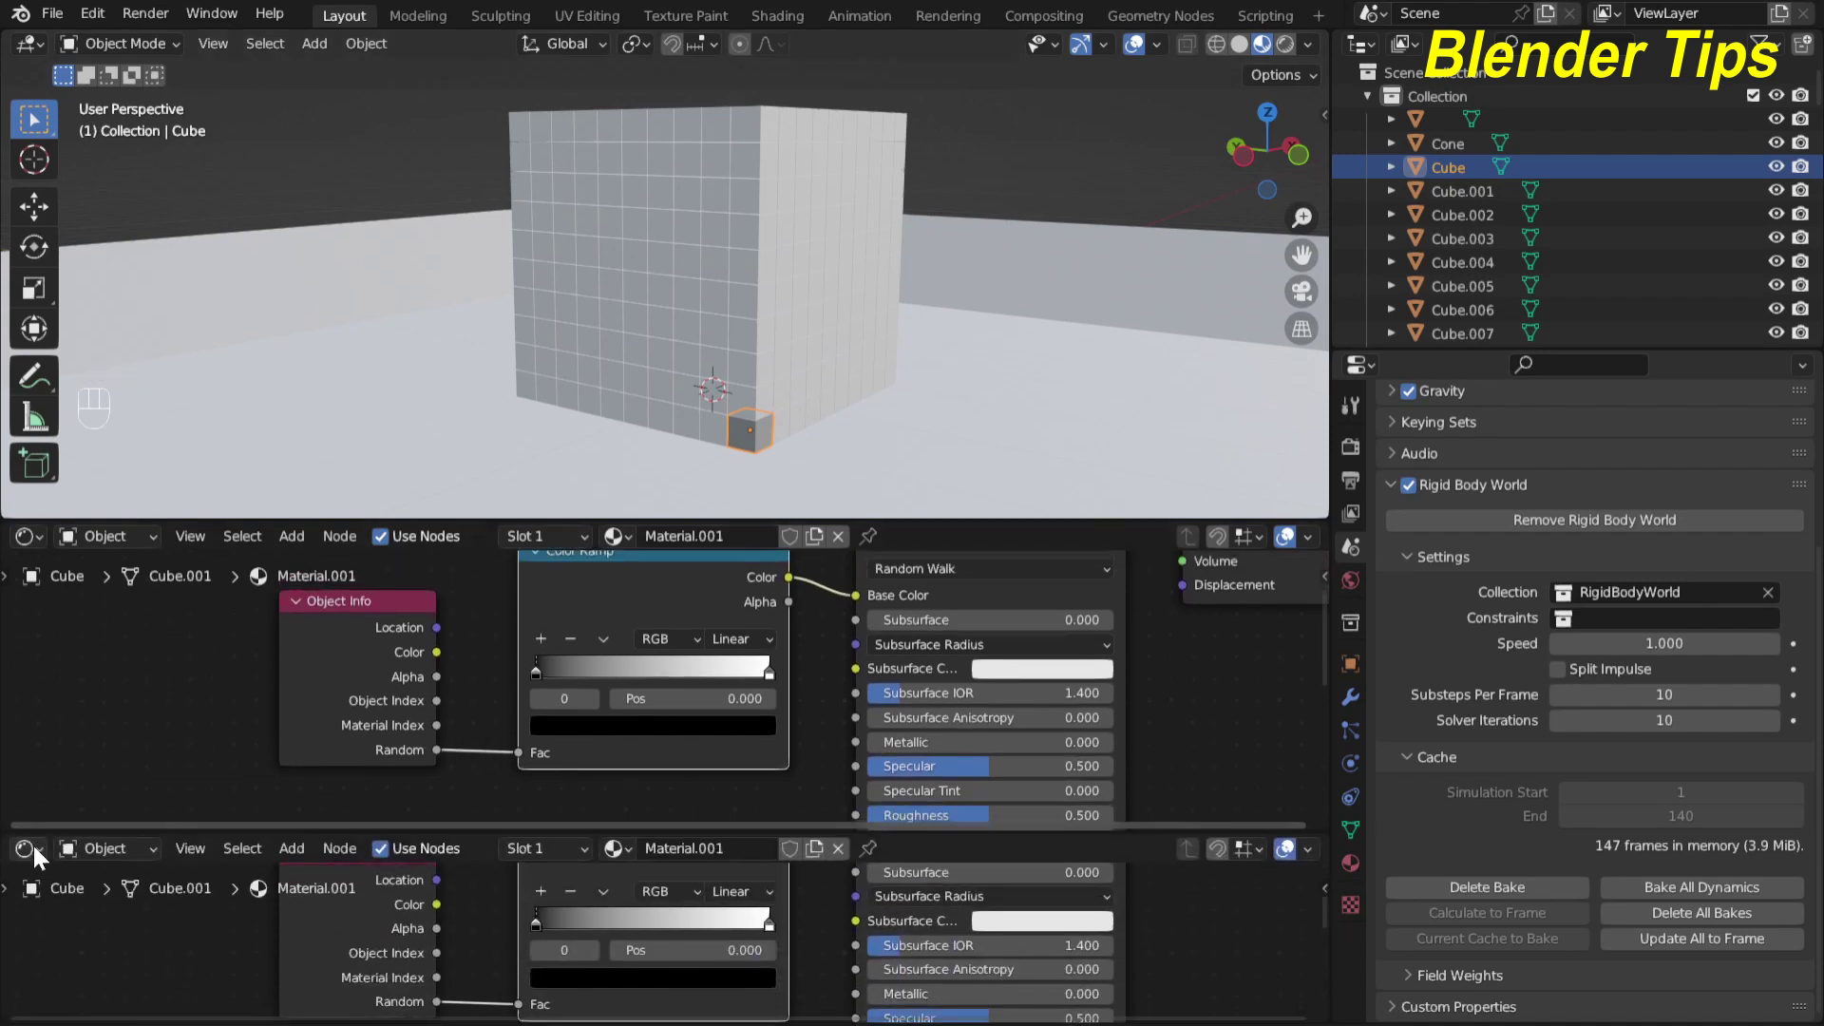
# Turn the lower area into an Image Editor showing ball-color-2681137_960_720.jpg from the Desktop
pyautogui.click(33, 845)
pyautogui.click(88, 647)
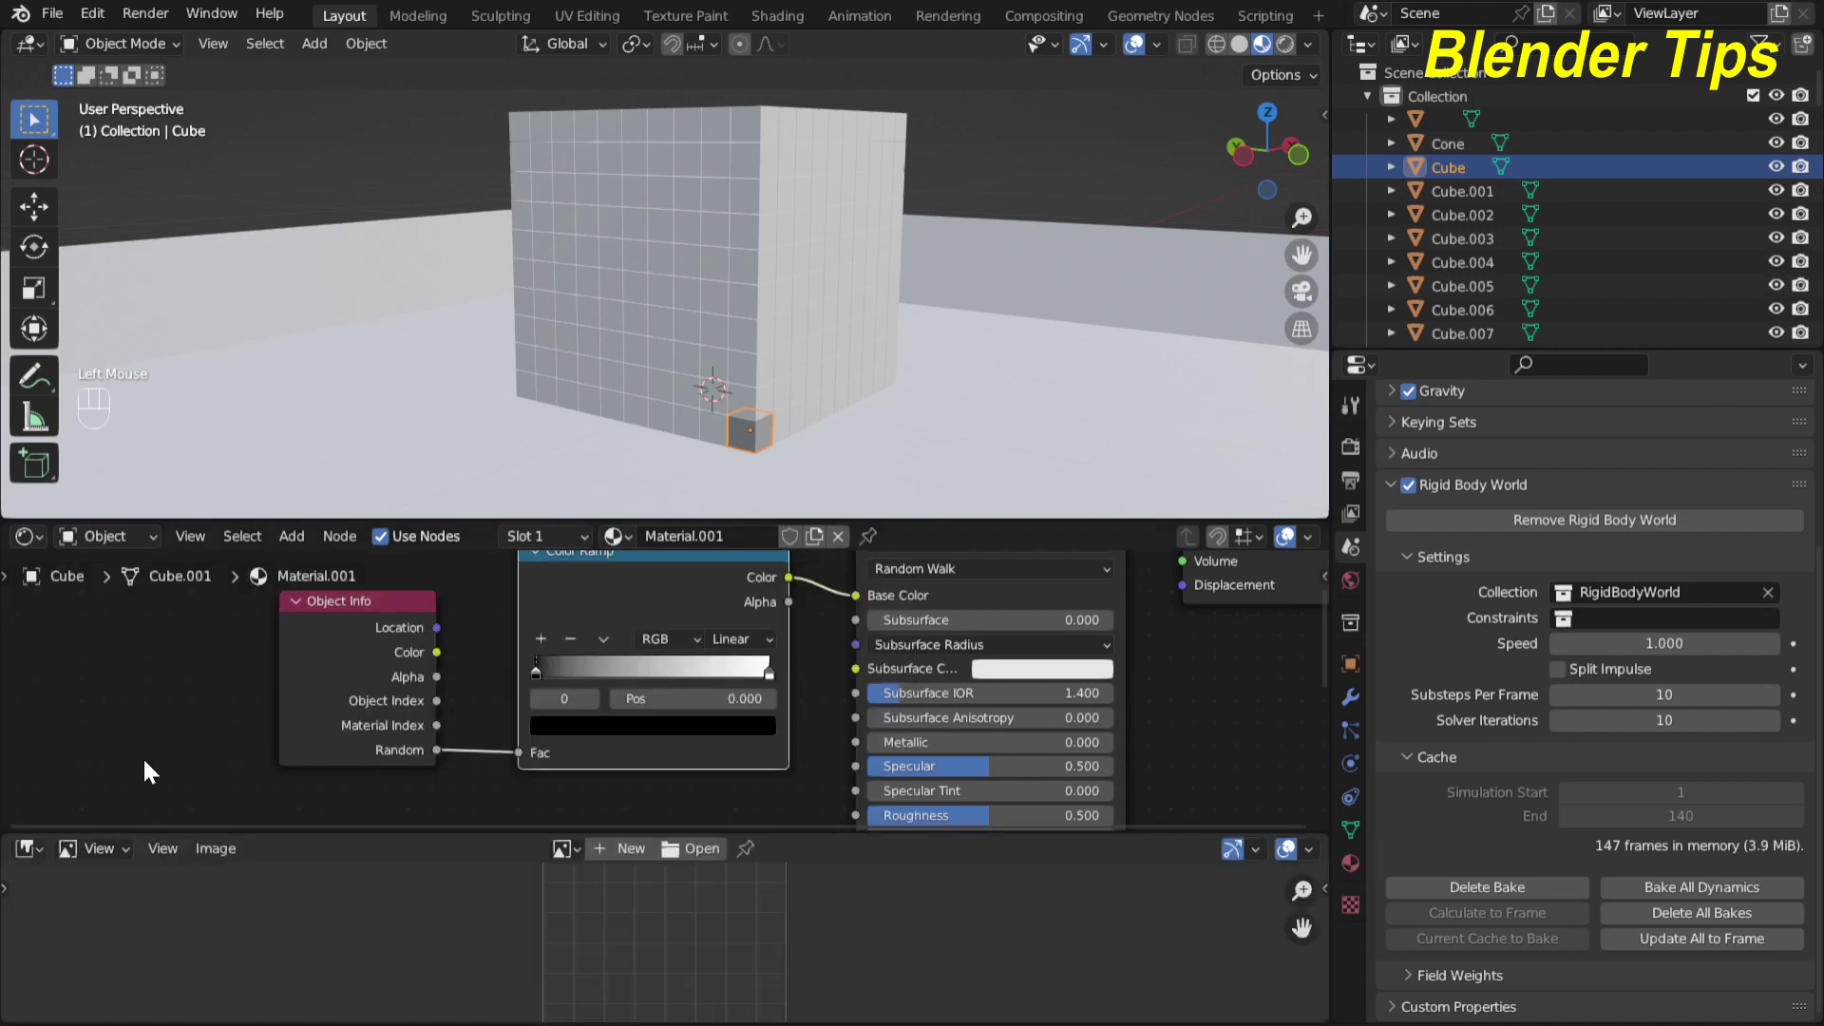
pyautogui.click(698, 855)
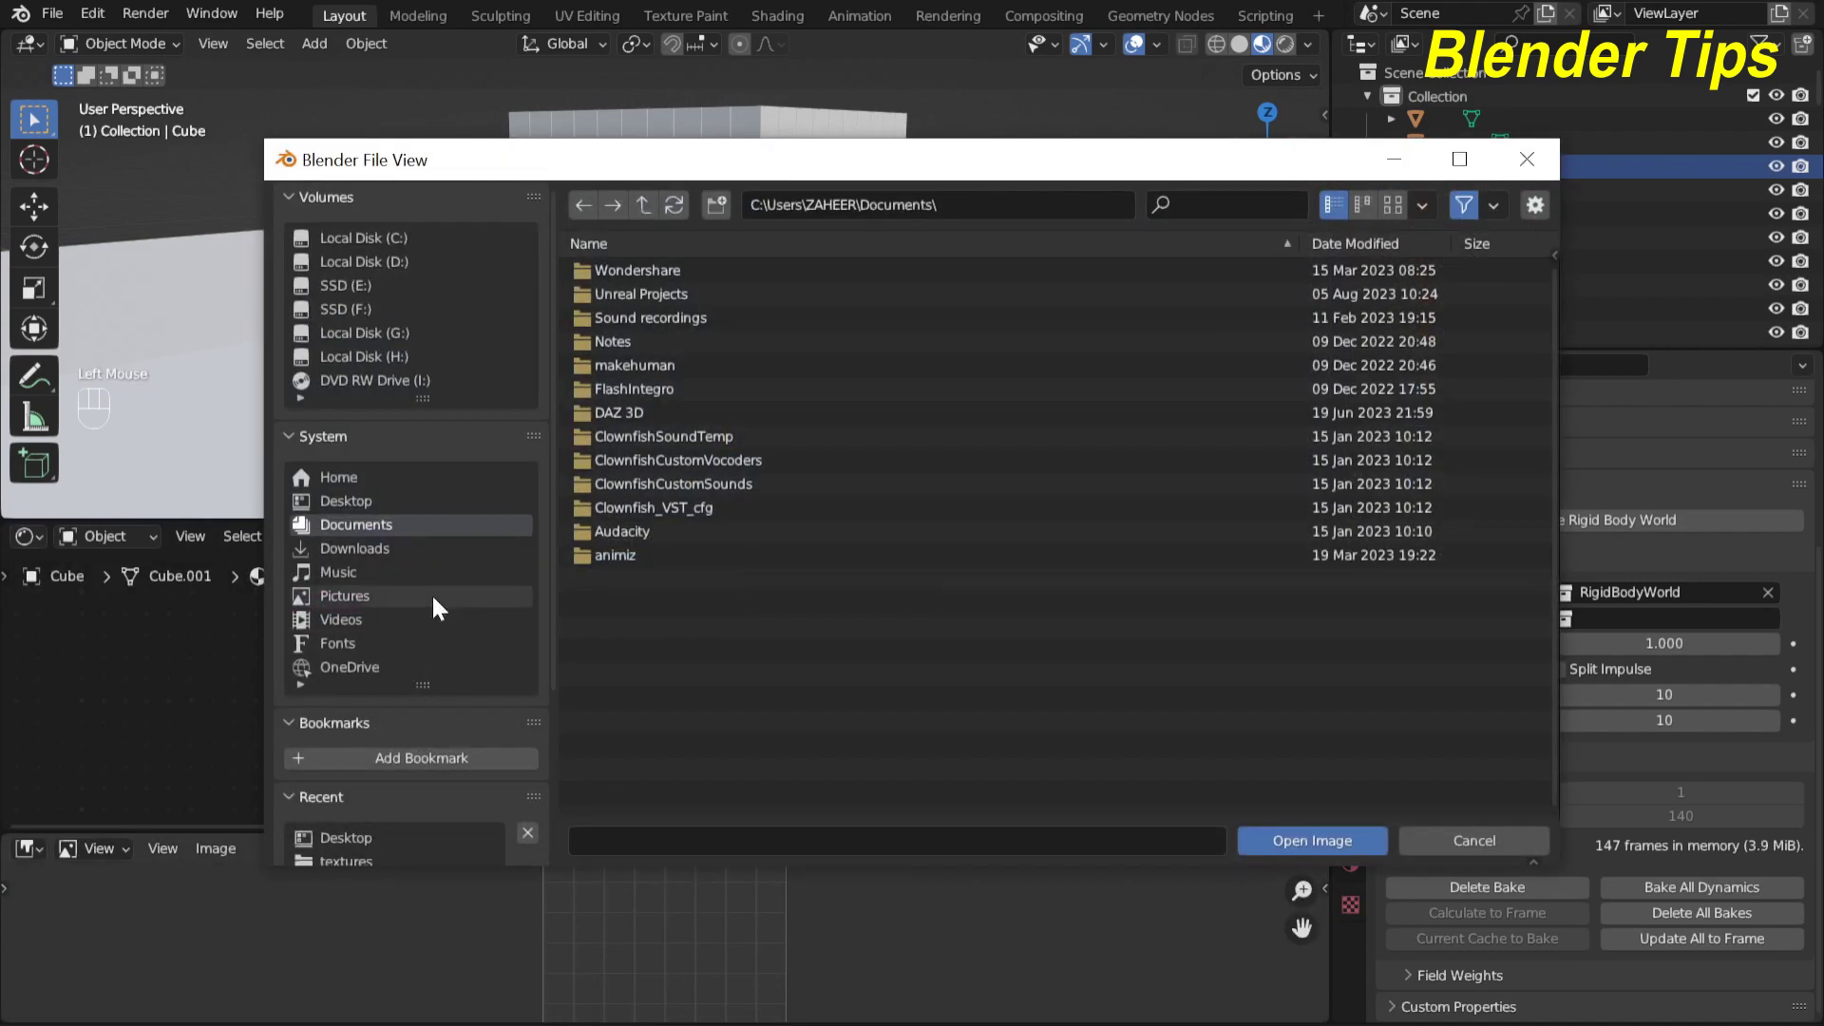
pyautogui.click(367, 500)
pyautogui.click(667, 365)
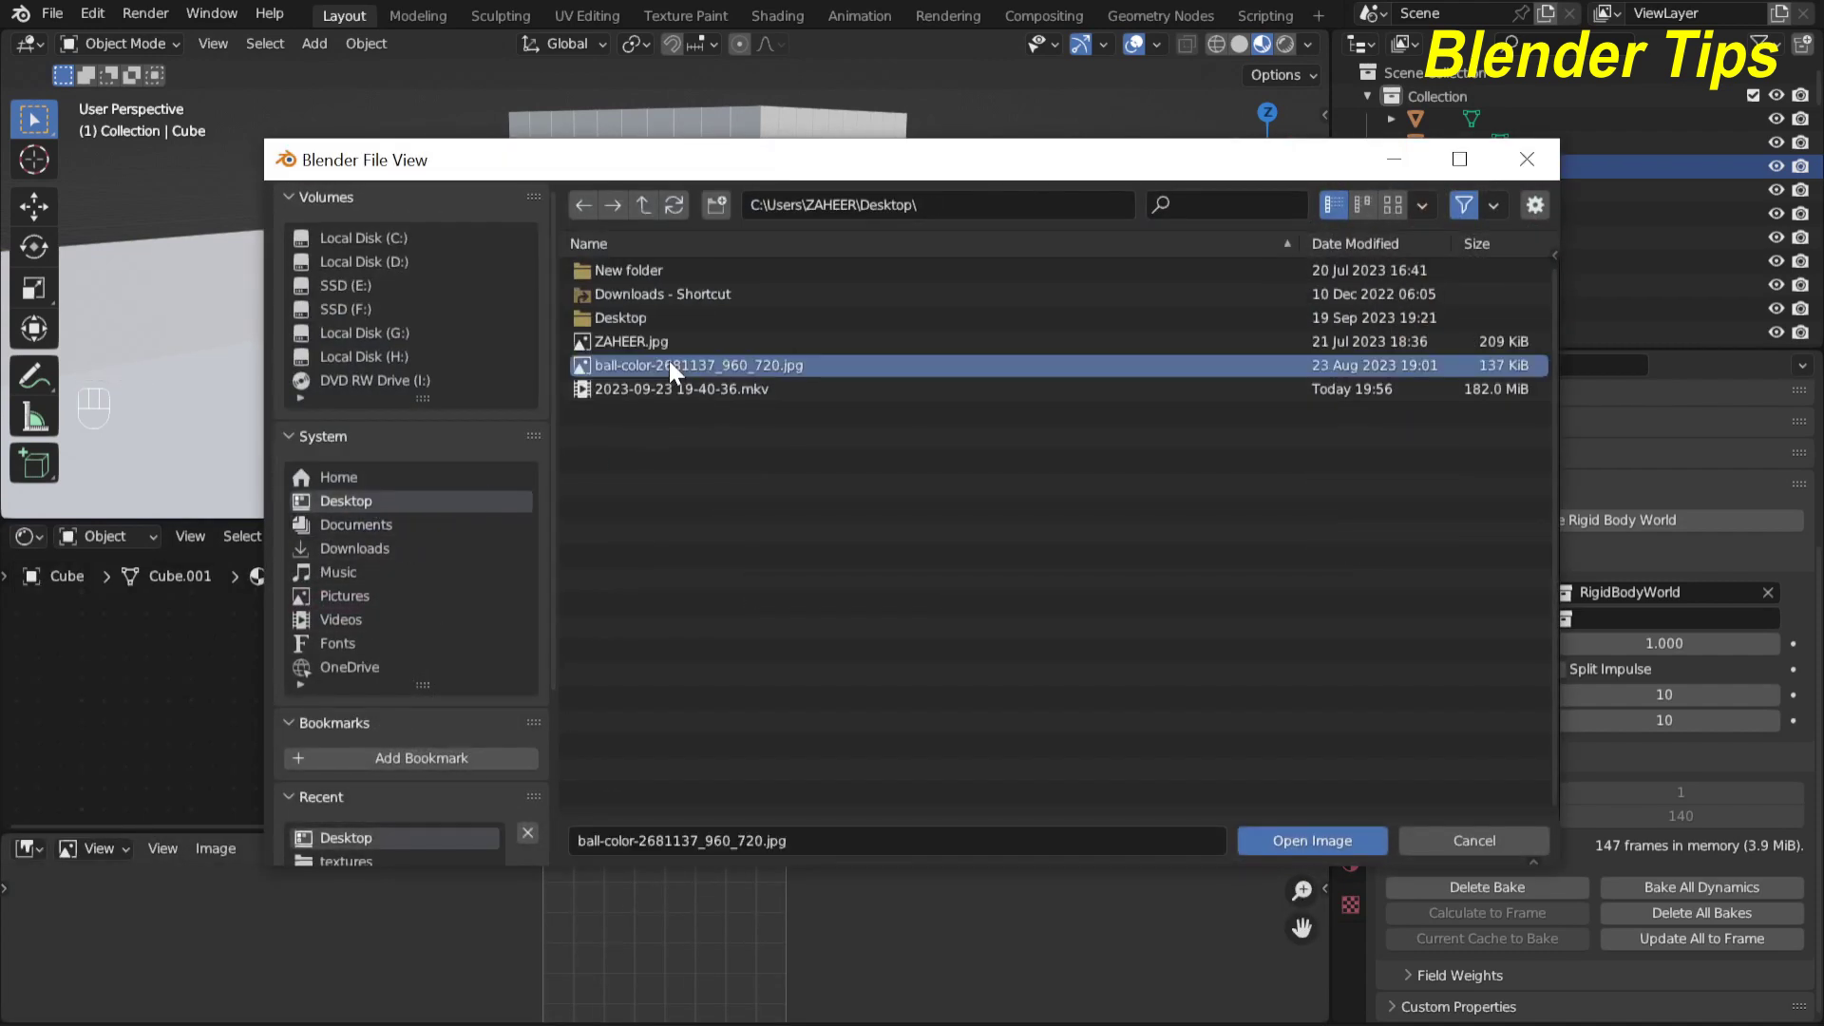
pyautogui.click(1311, 840)
pyautogui.scroll(-3, 633, 950)
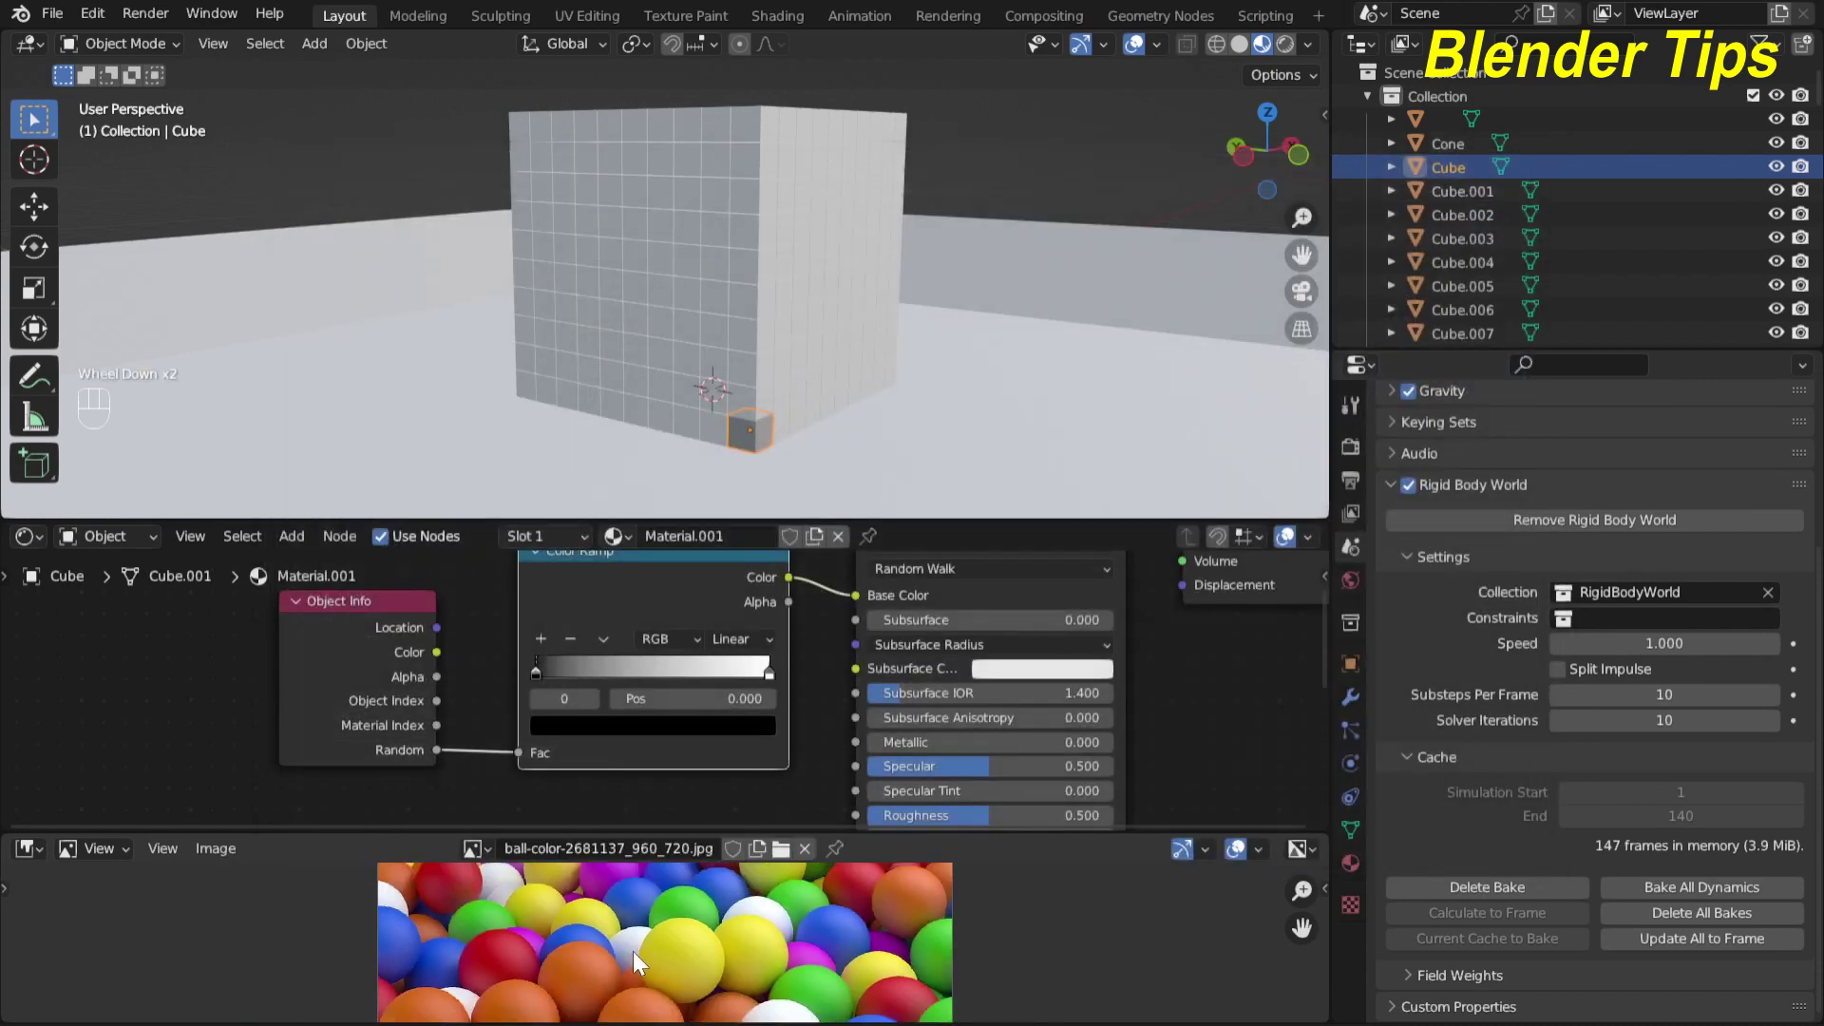
pyautogui.moveTo(633, 950); pyautogui.dragTo(622, 950, button='middle')
pyautogui.scroll(2, 622, 952)
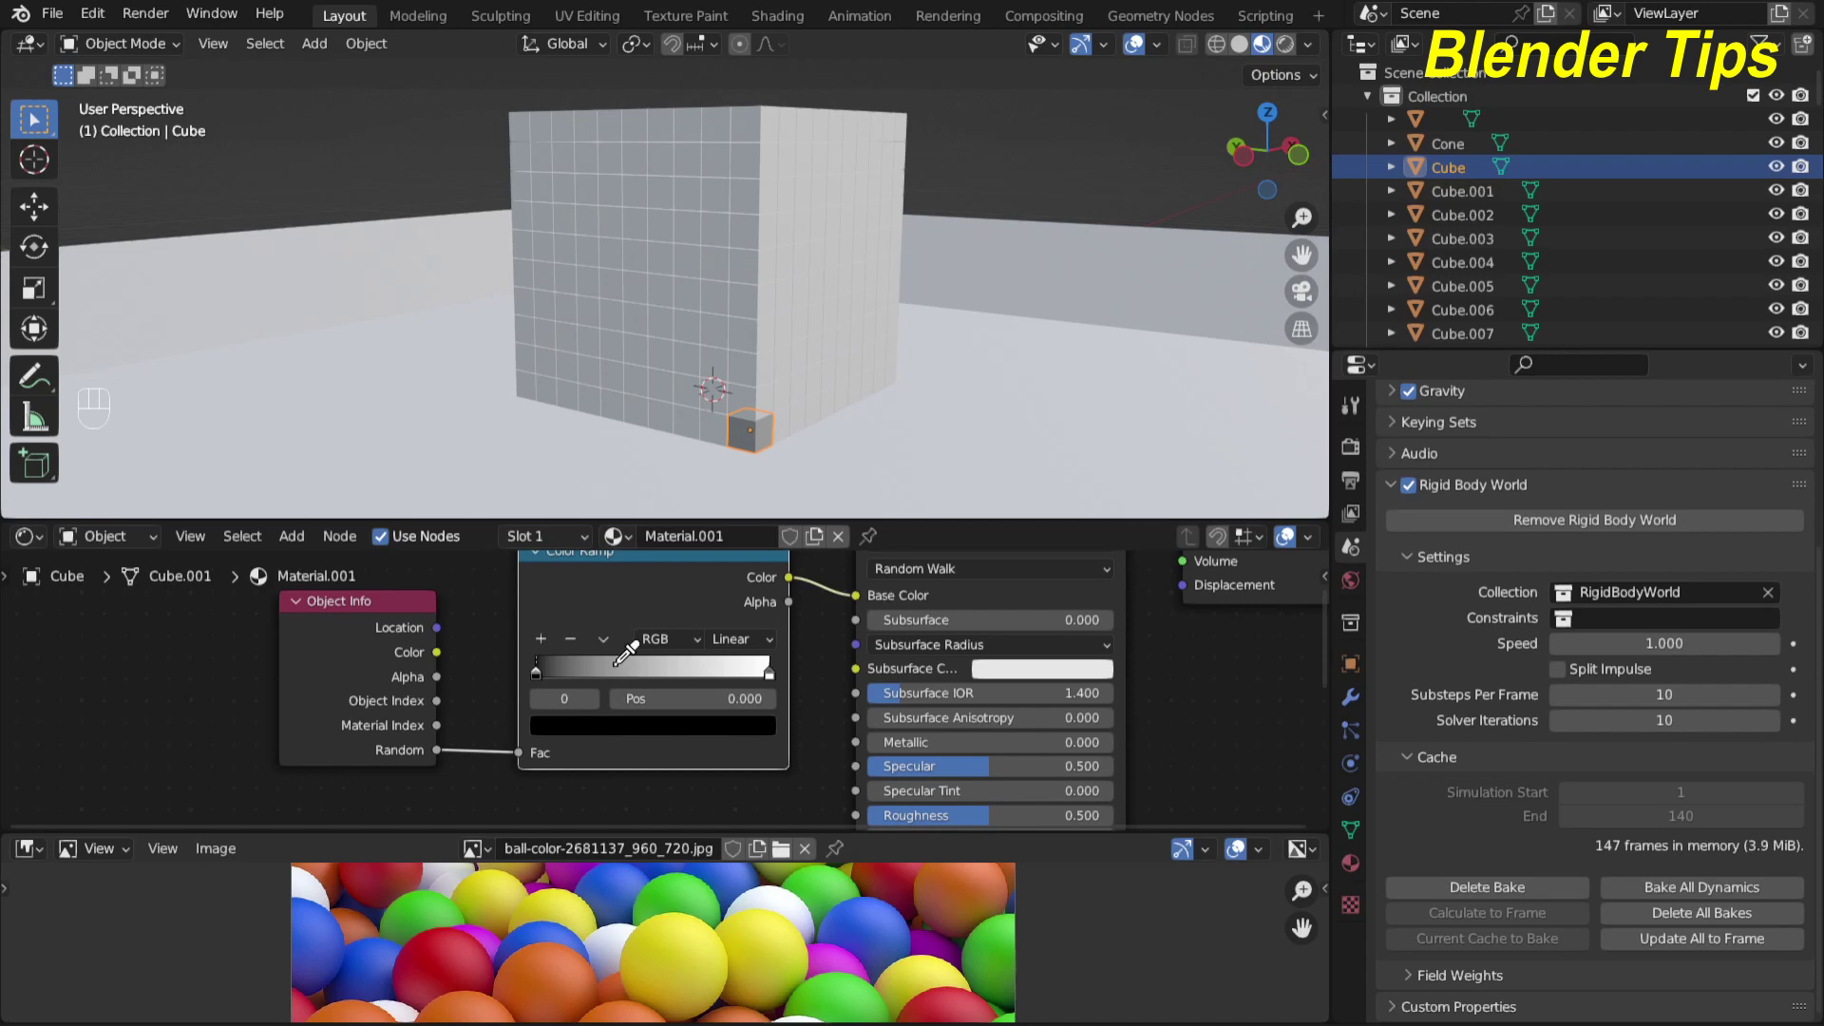
# Sample blue, red, orange, yellow, orange and green from the balls into Color Ramp stops
pyautogui.click(319, 942)
pyautogui.click(436, 959)
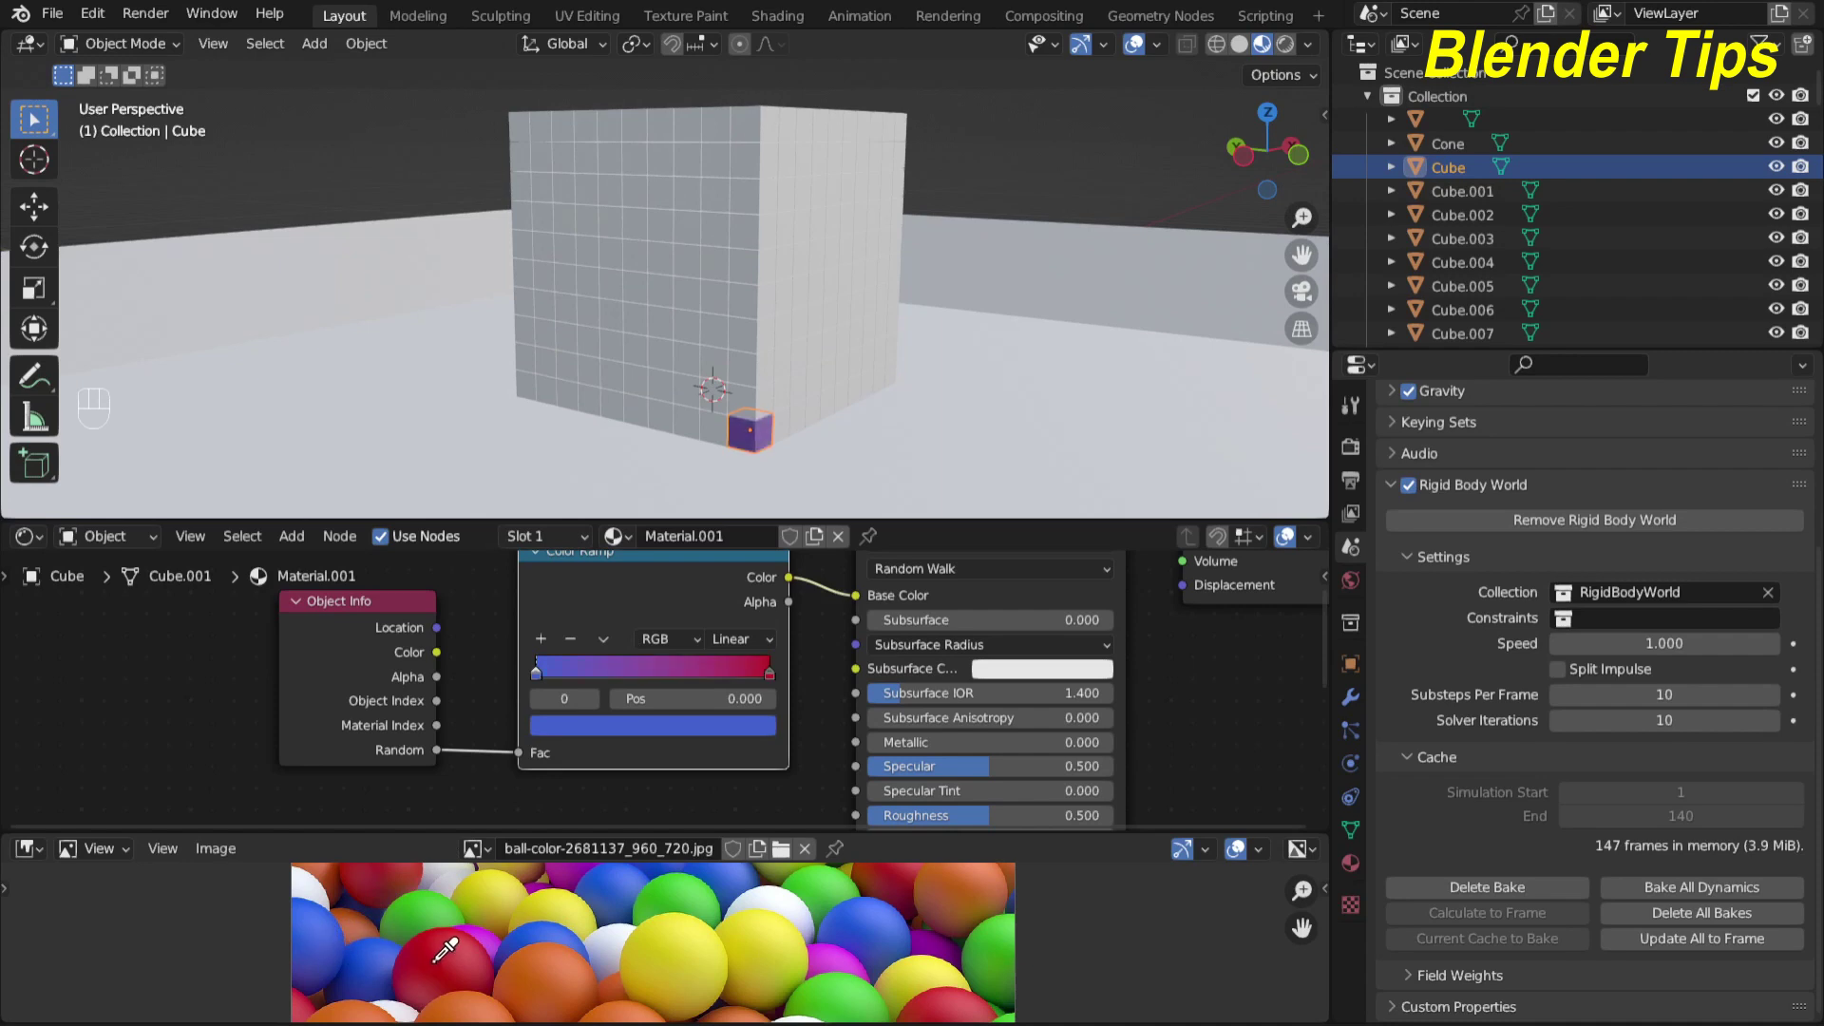
pyautogui.click(545, 977)
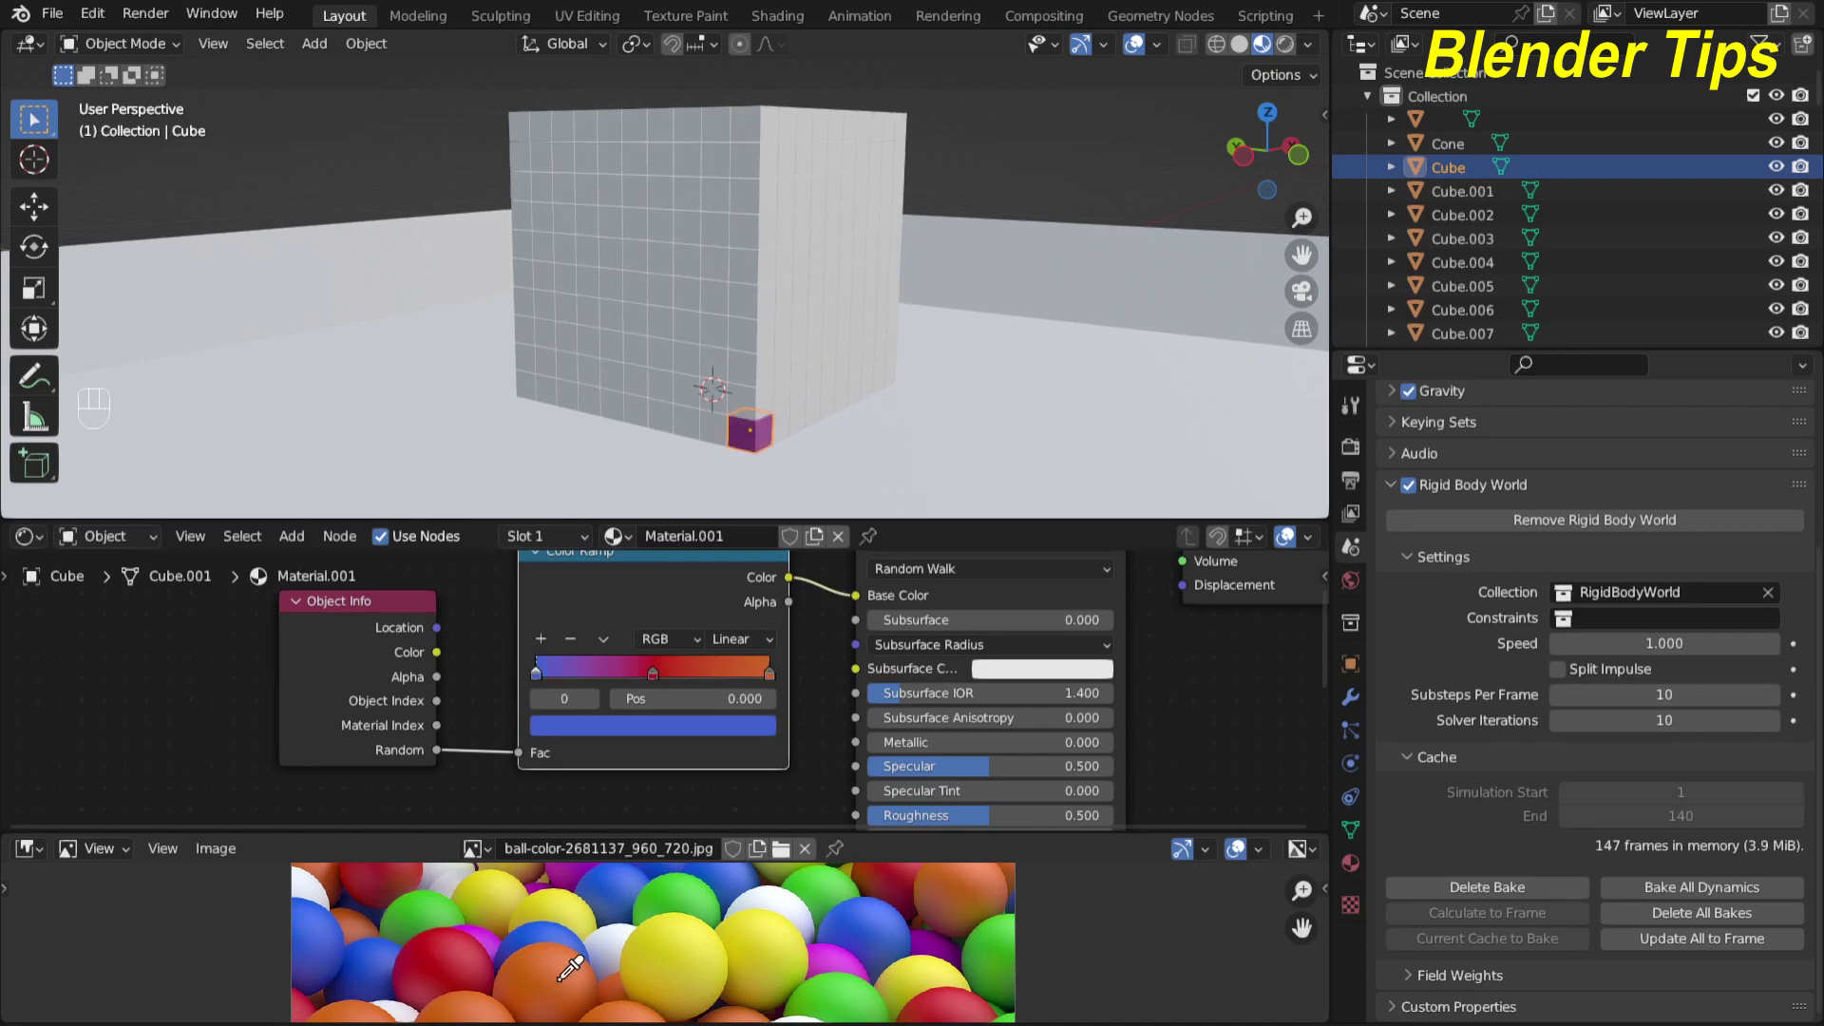
pyautogui.click(680, 956)
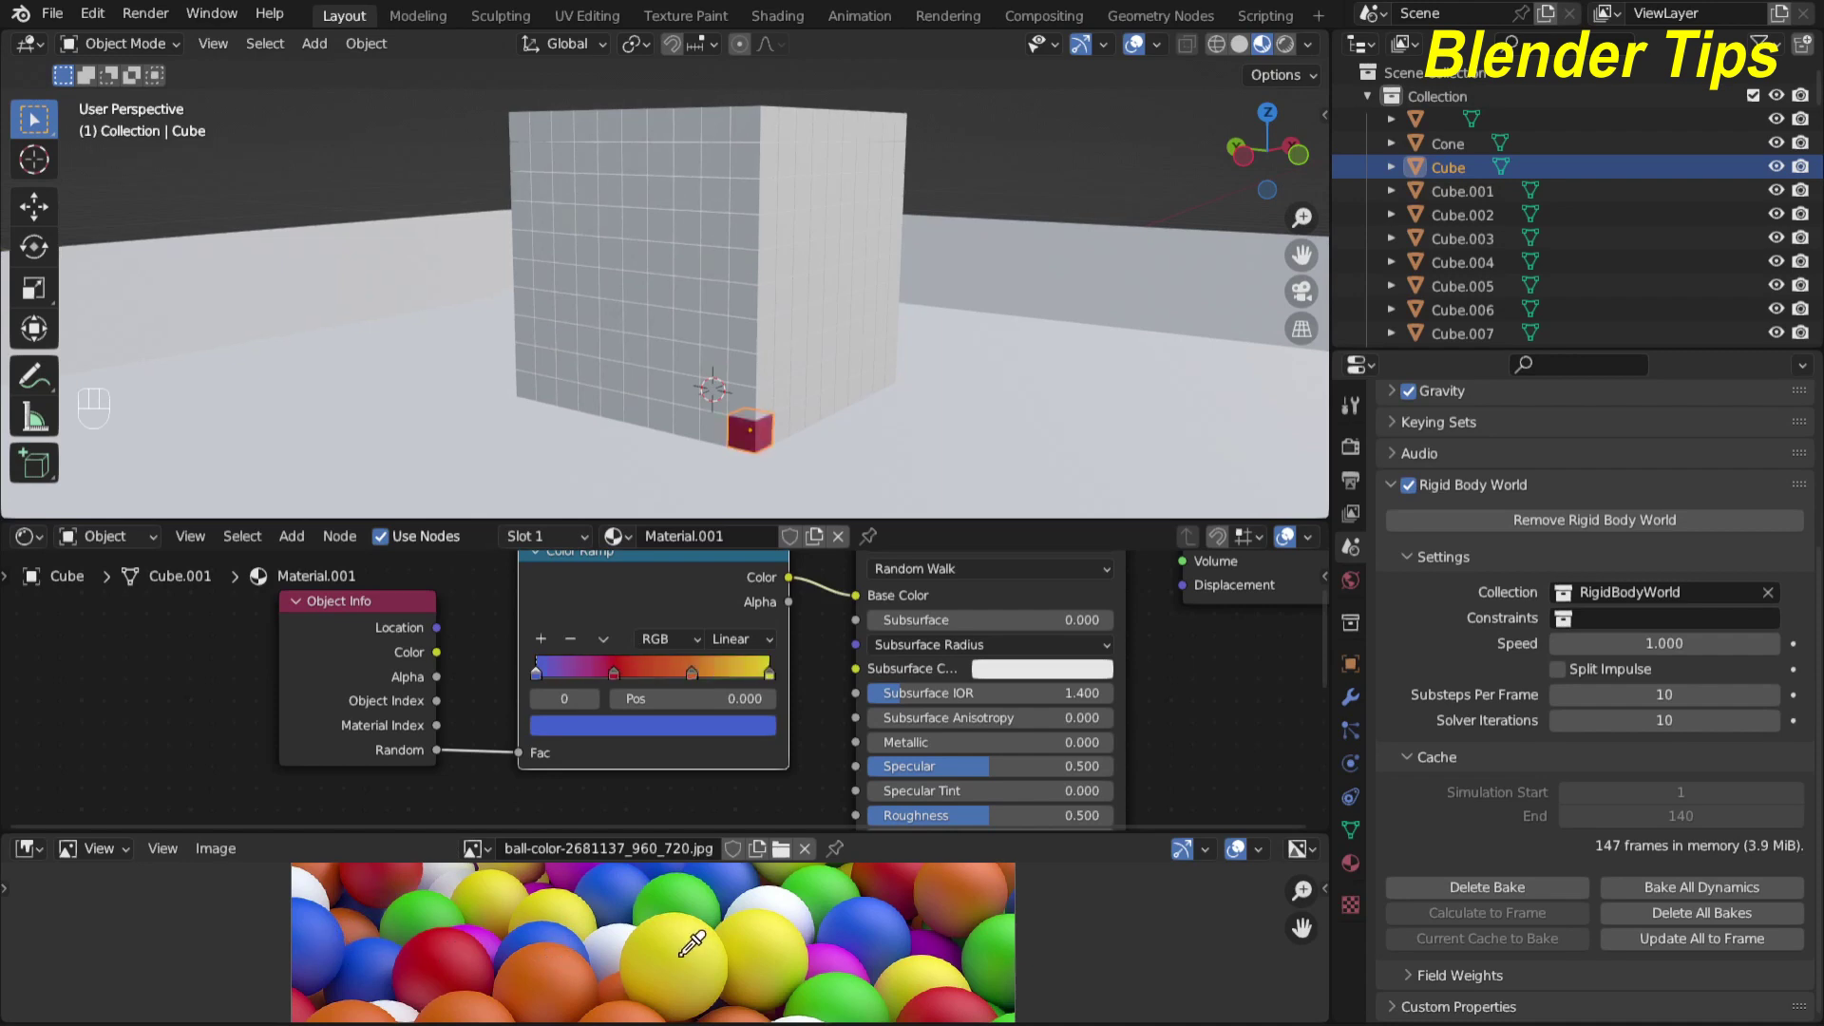
pyautogui.click(956, 891)
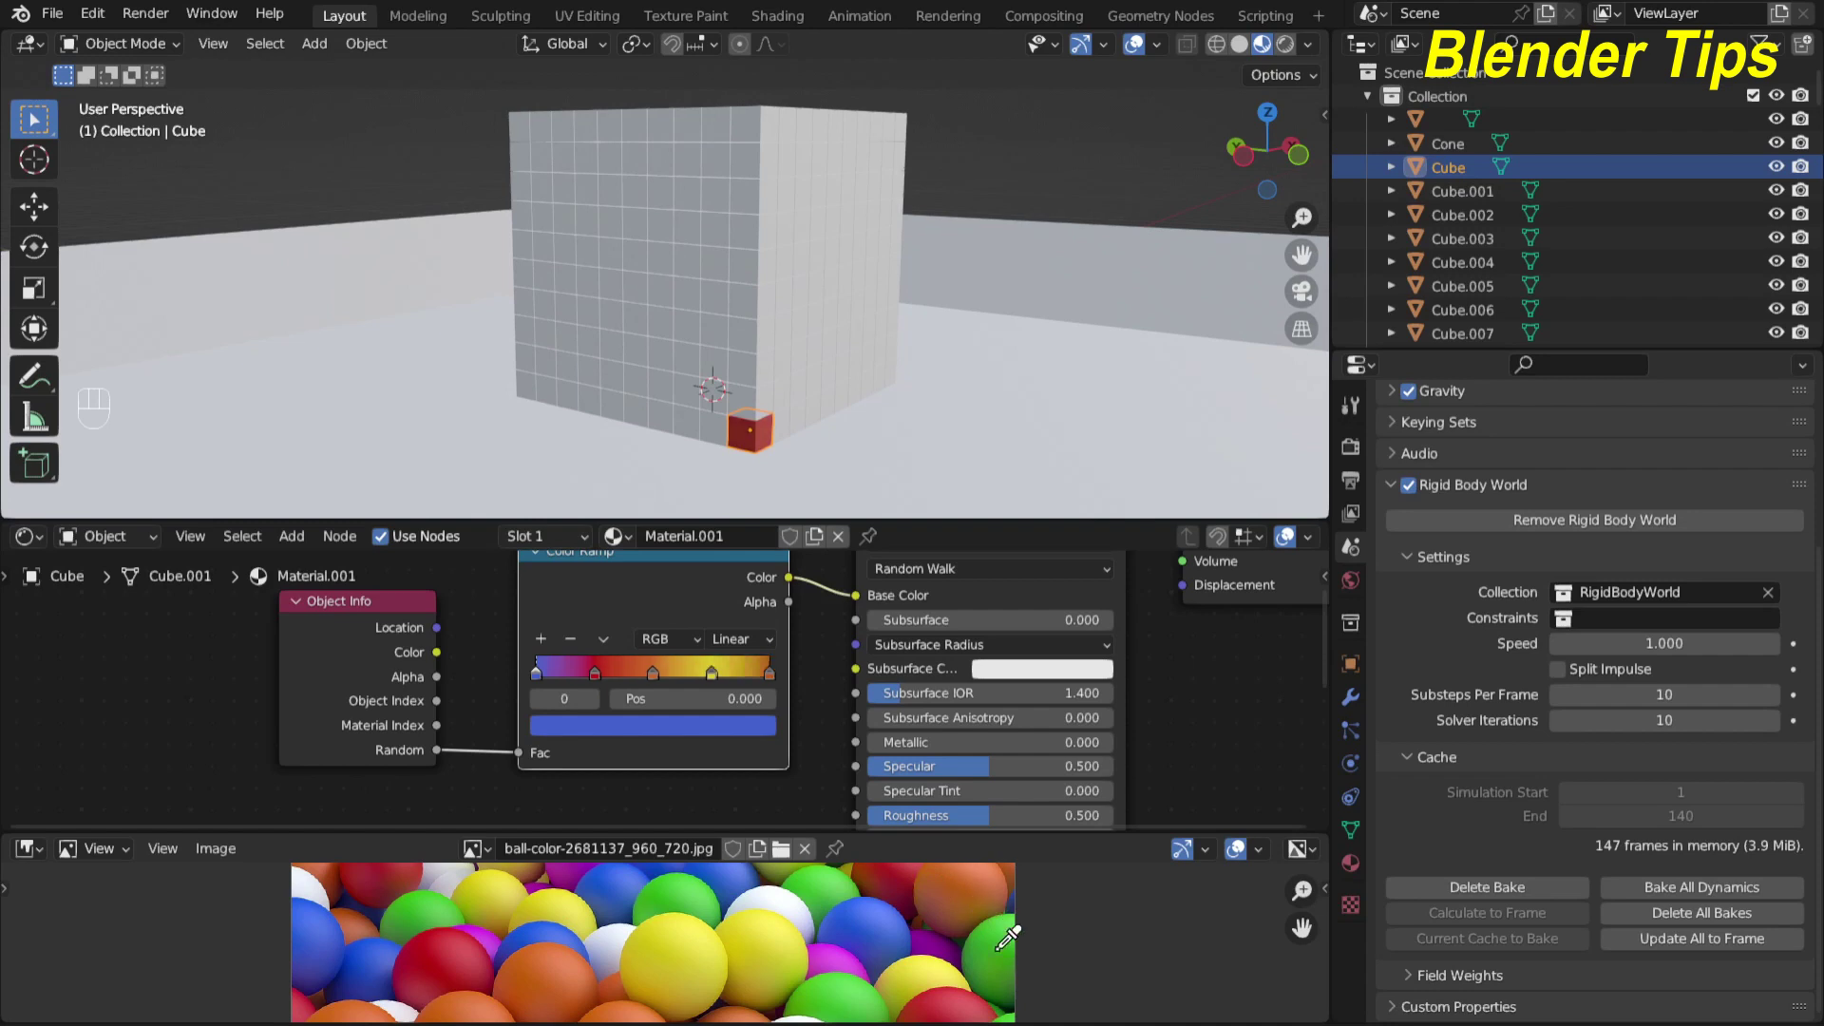
pyautogui.click(998, 947)
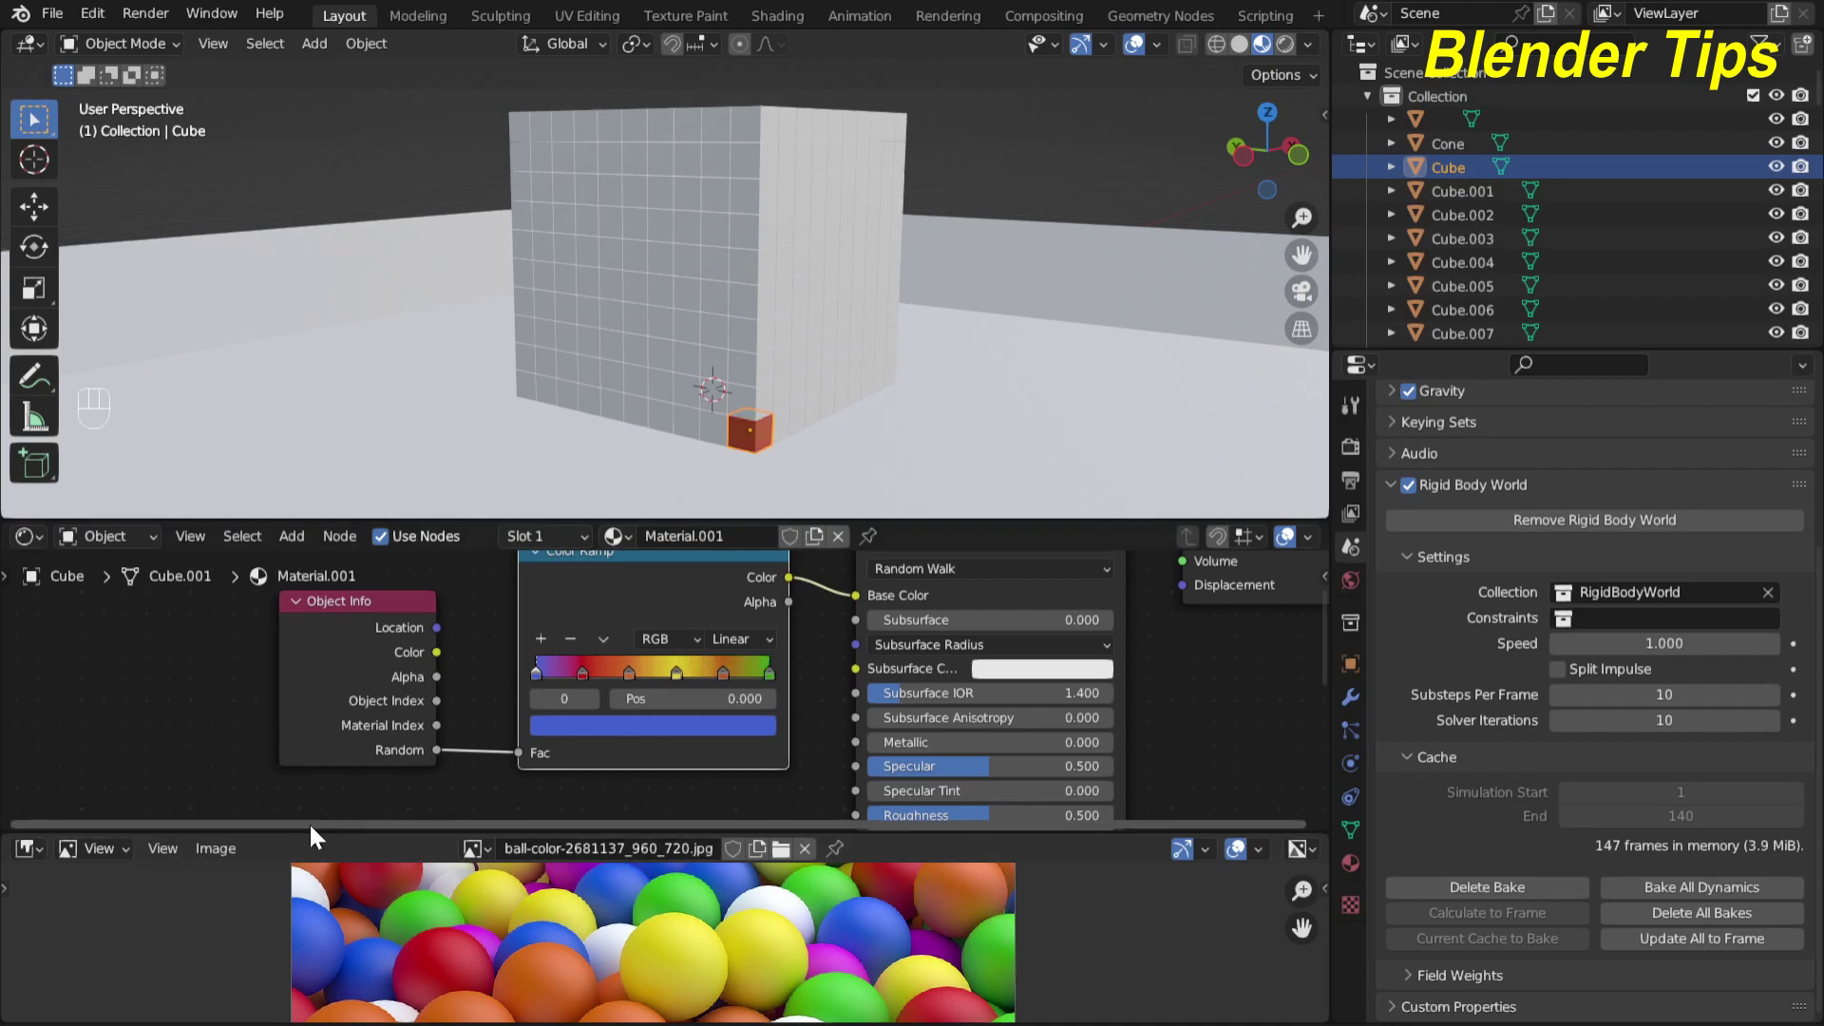
# Box-select the grid of small cubes in a wireframe front view
pyautogui.moveTo(305, 832); pyautogui.dragTo(305, 966)
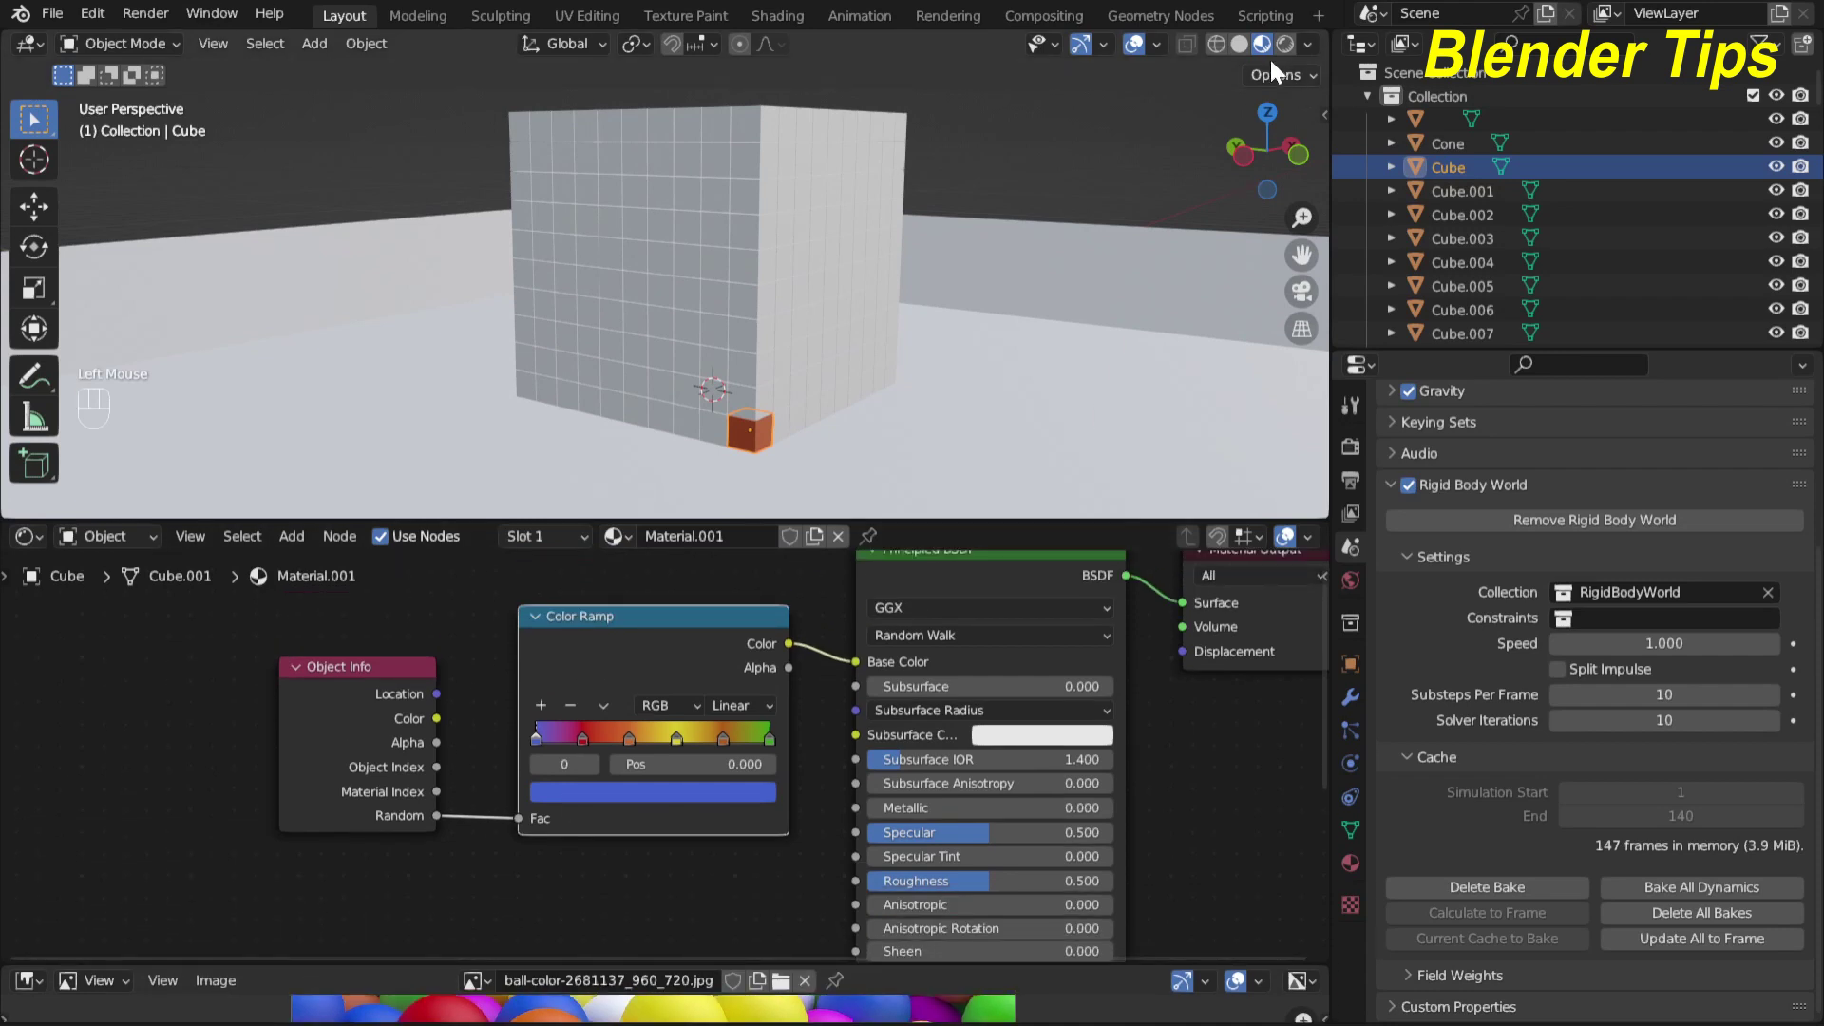
pyautogui.click(1213, 42)
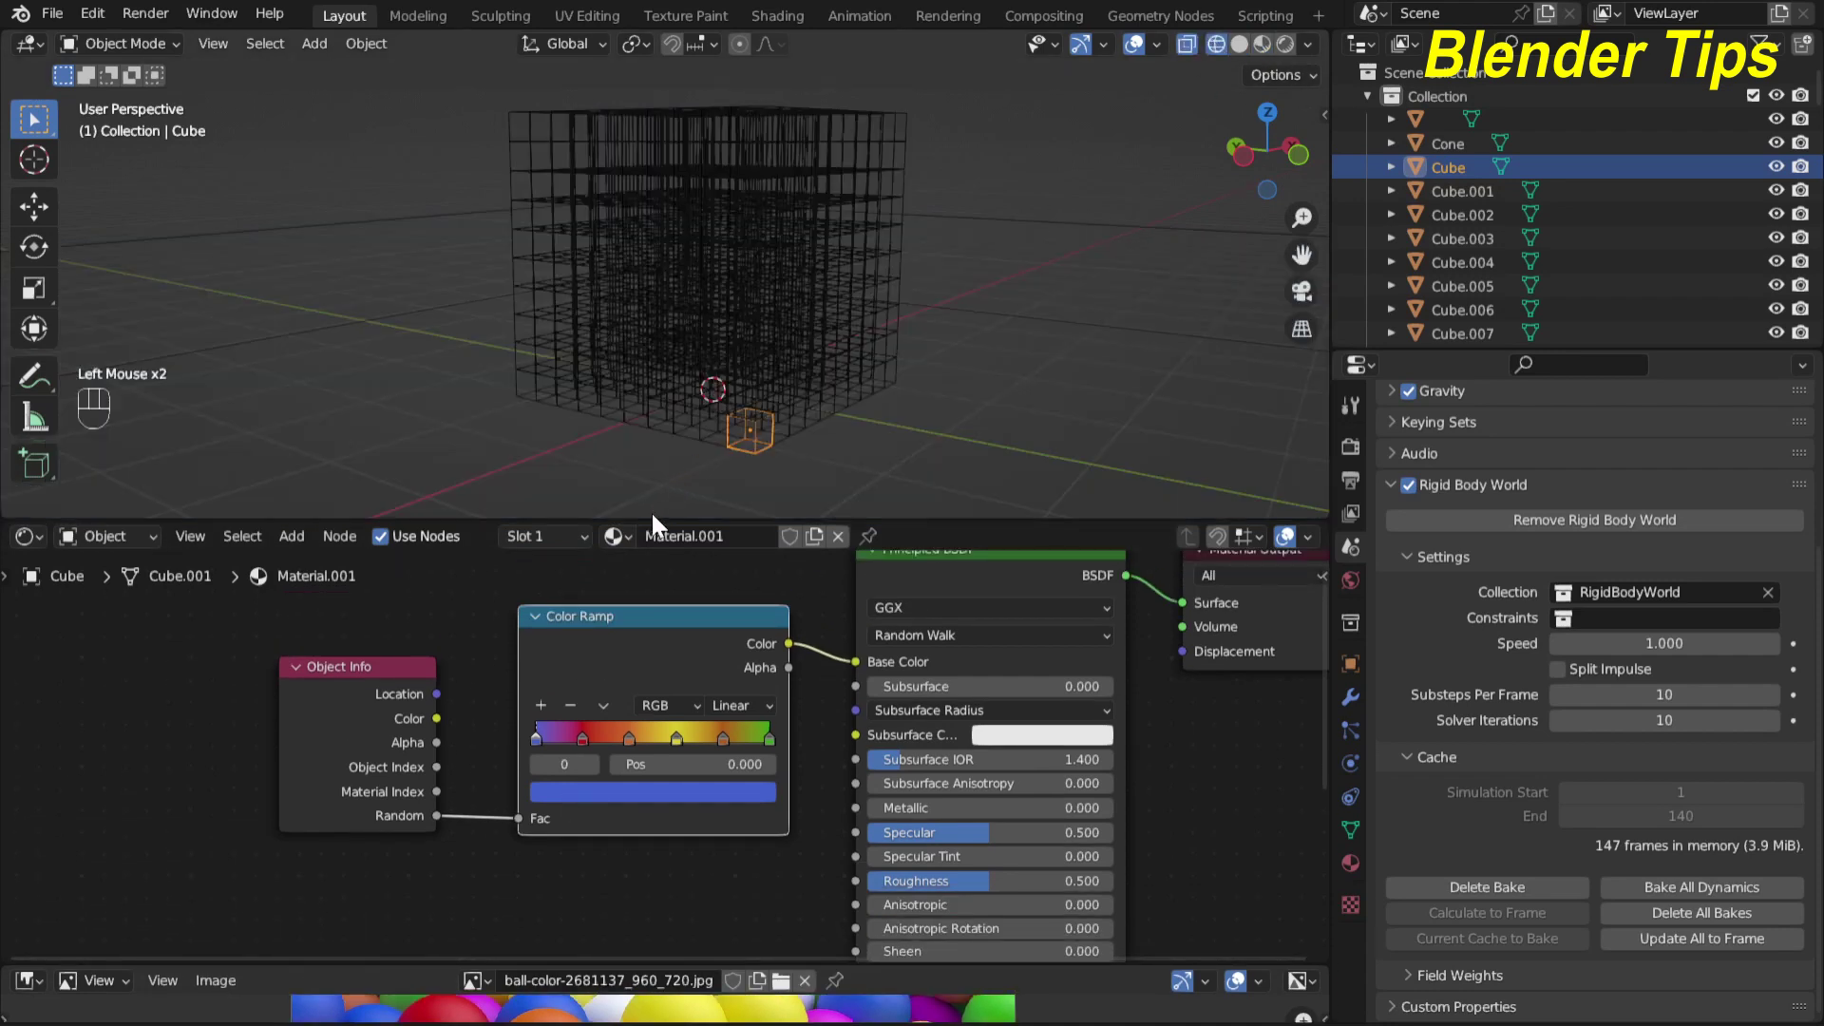
pyautogui.moveTo(653, 516); pyautogui.dragTo(732, 734)
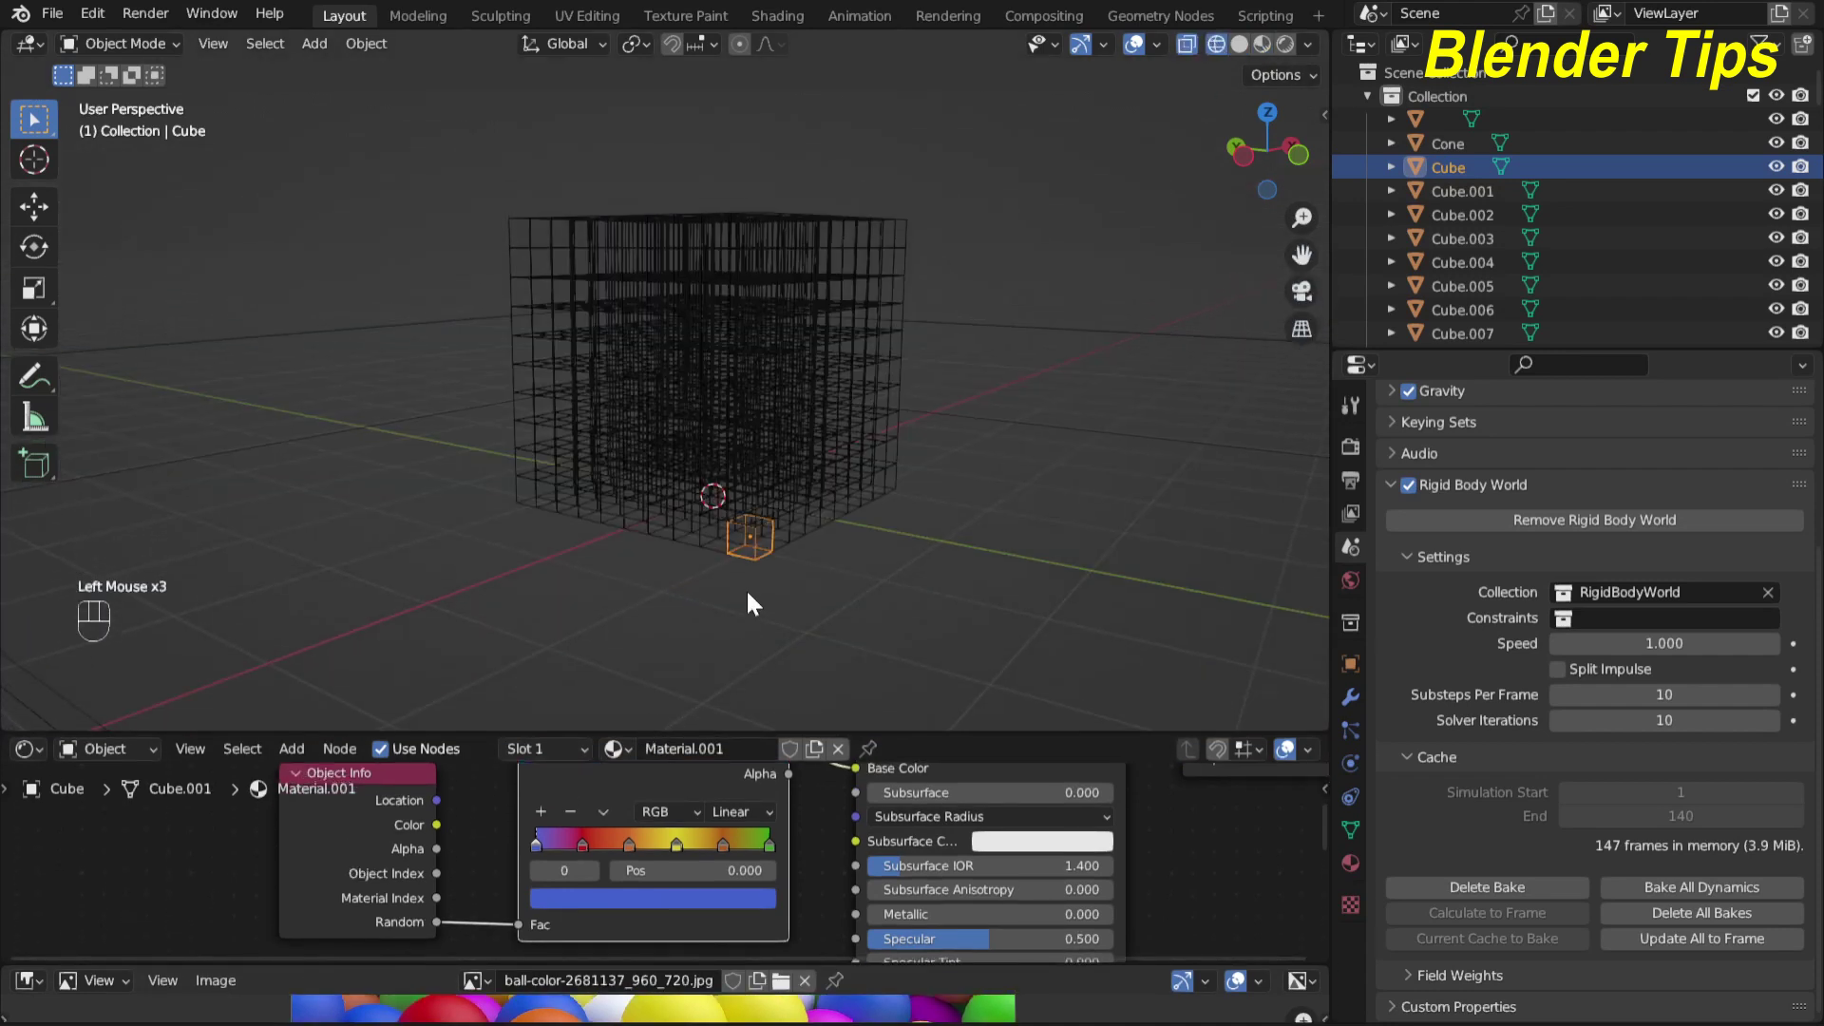
pyautogui.press('KP_1')
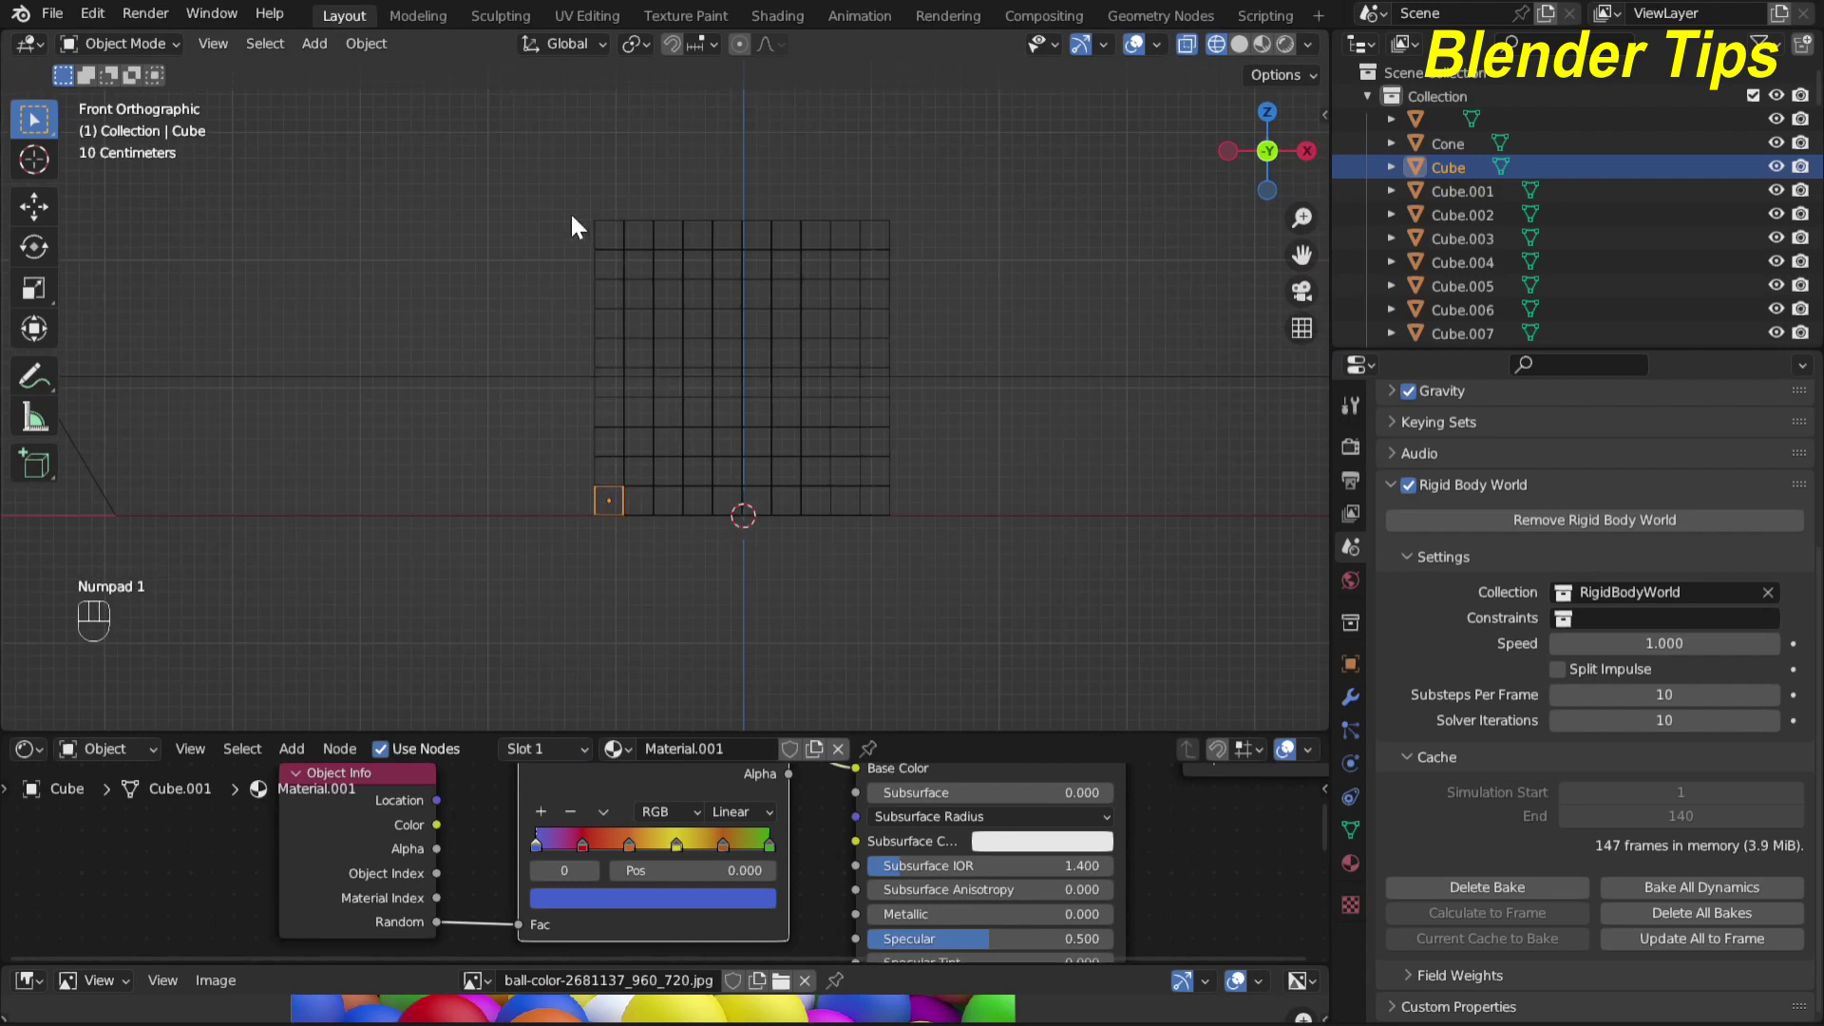
pyautogui.moveTo(553, 191); pyautogui.dragTo(914, 504)
pyautogui.moveTo(951, 296); pyautogui.dragTo(922, 373, button='middle')
pyautogui.scroll(-2, 943, 326)
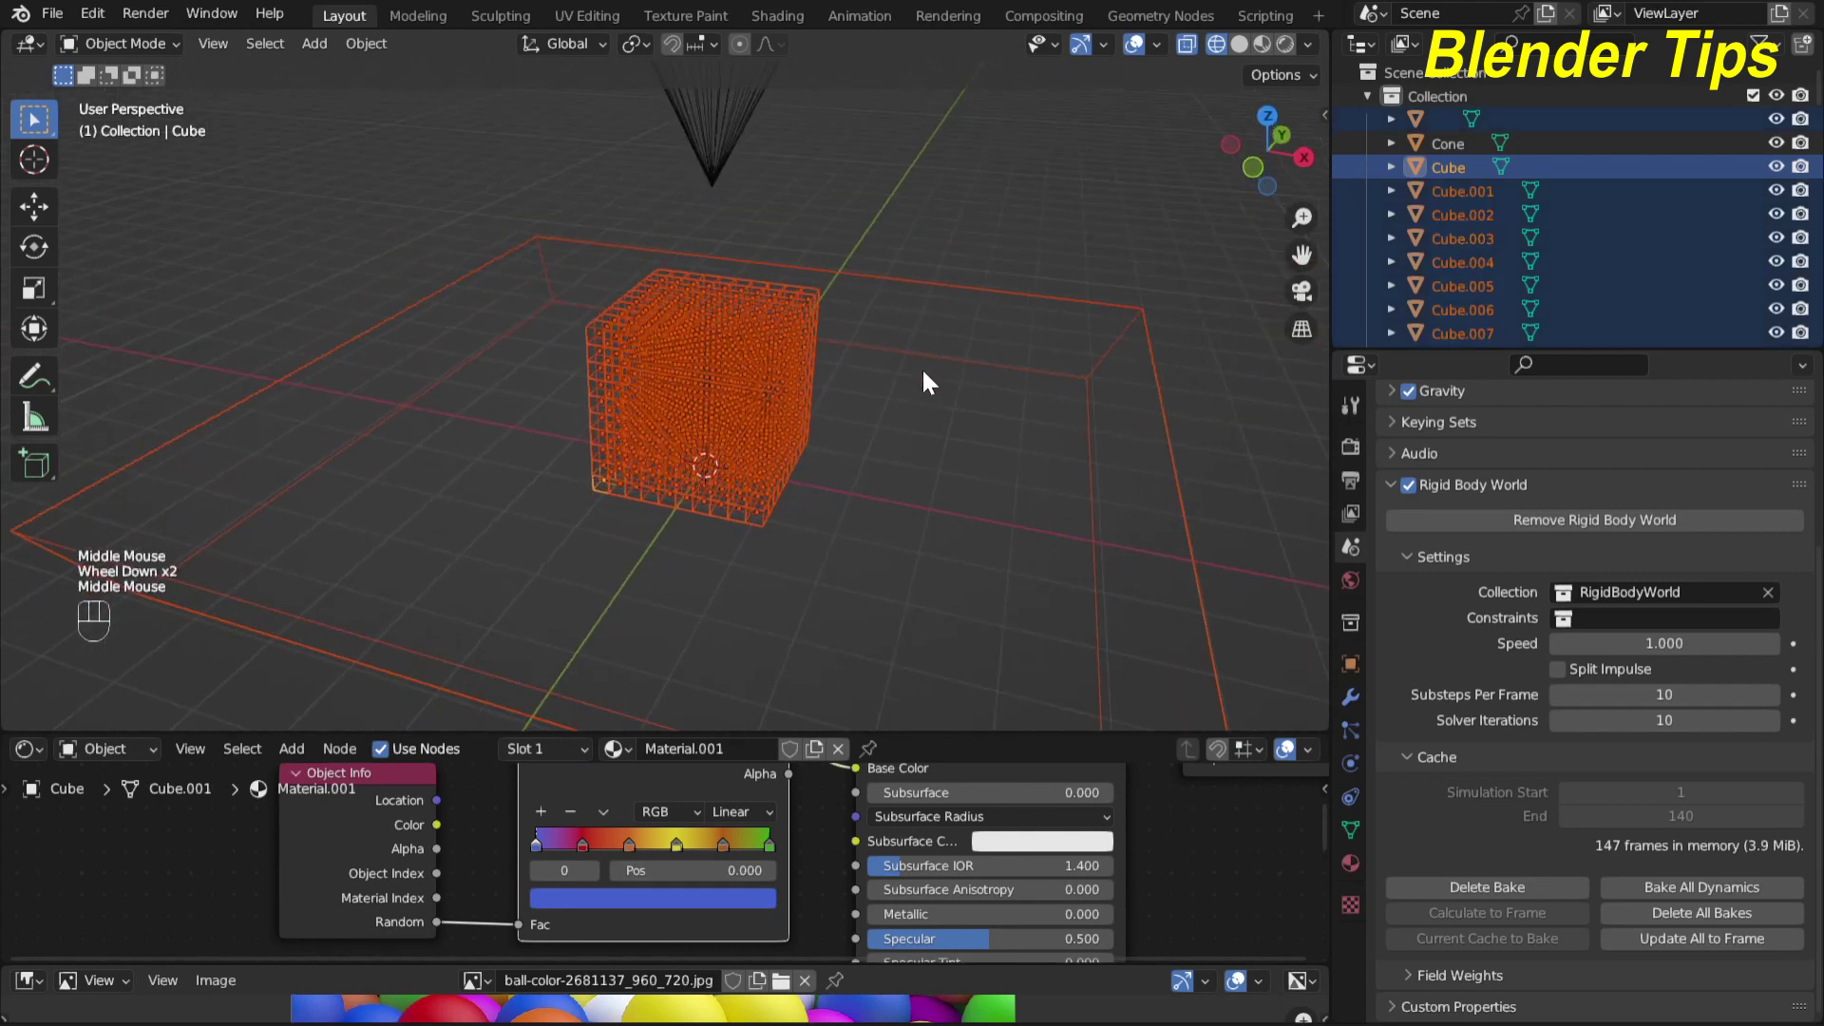
# Keep the tray out of the selection and make Cube the active object
pyautogui.keyDown('shift'); pyautogui.click(1133, 304); pyautogui.keyUp('shift')
pyautogui.keyDown('shift'); pyautogui.click(1132, 304); pyautogui.keyUp('shift')
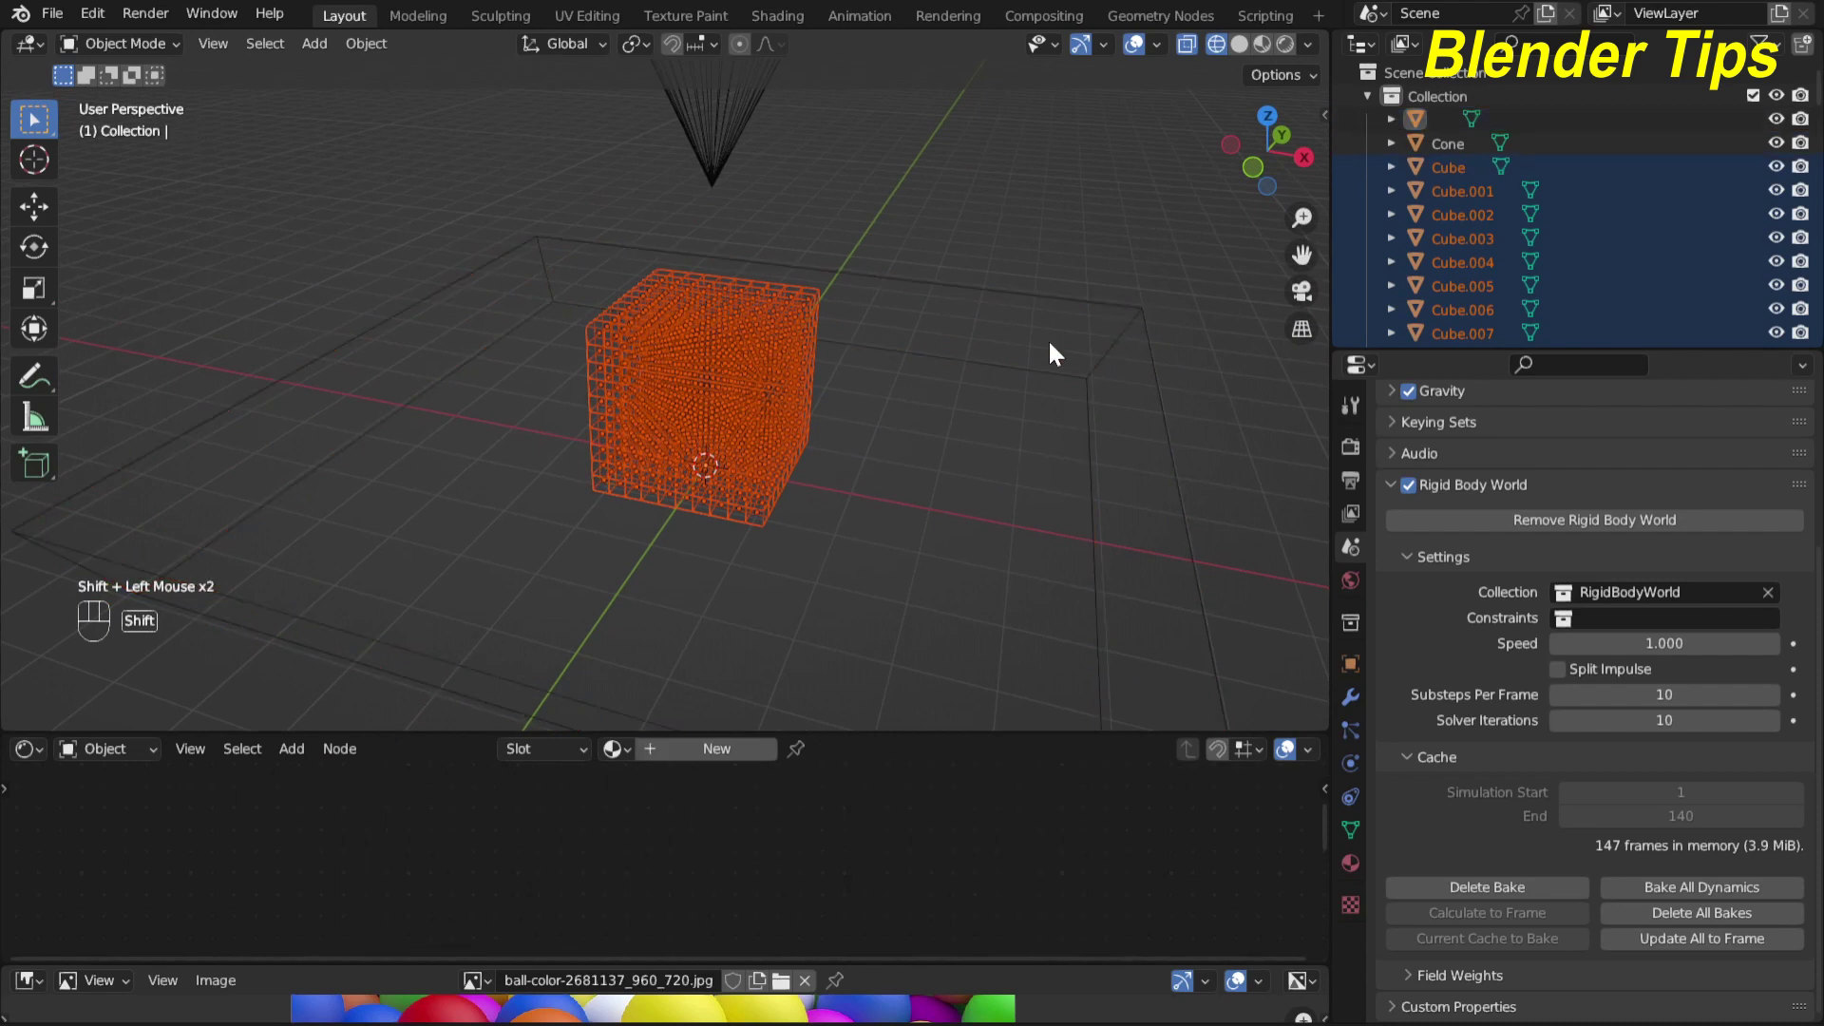
pyautogui.moveTo(1050, 346); pyautogui.dragTo(876, 441, button='middle')
pyautogui.scroll(2, 757, 444)
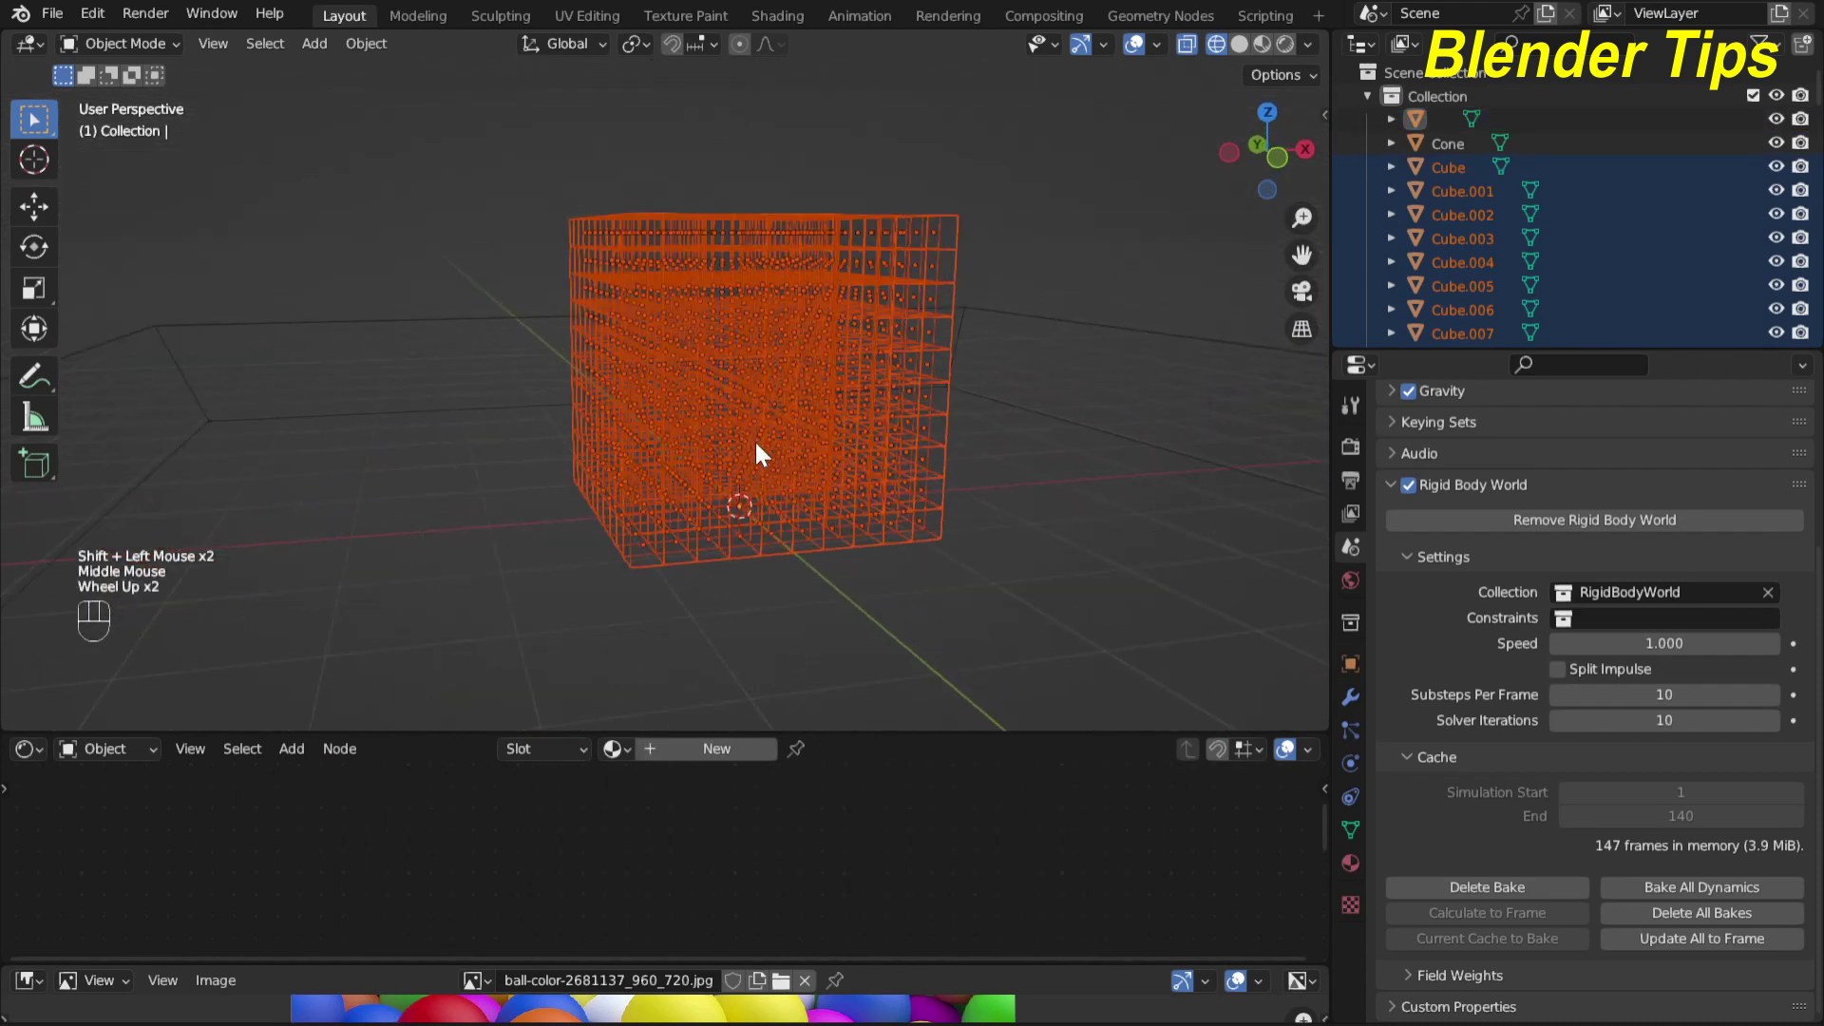
pyautogui.keyDown('shift'); pyautogui.click(642, 561); pyautogui.keyUp('shift')
pyautogui.scroll(-2, 853, 475)
pyautogui.moveTo(853, 475); pyautogui.dragTo(871, 491, button='middle')
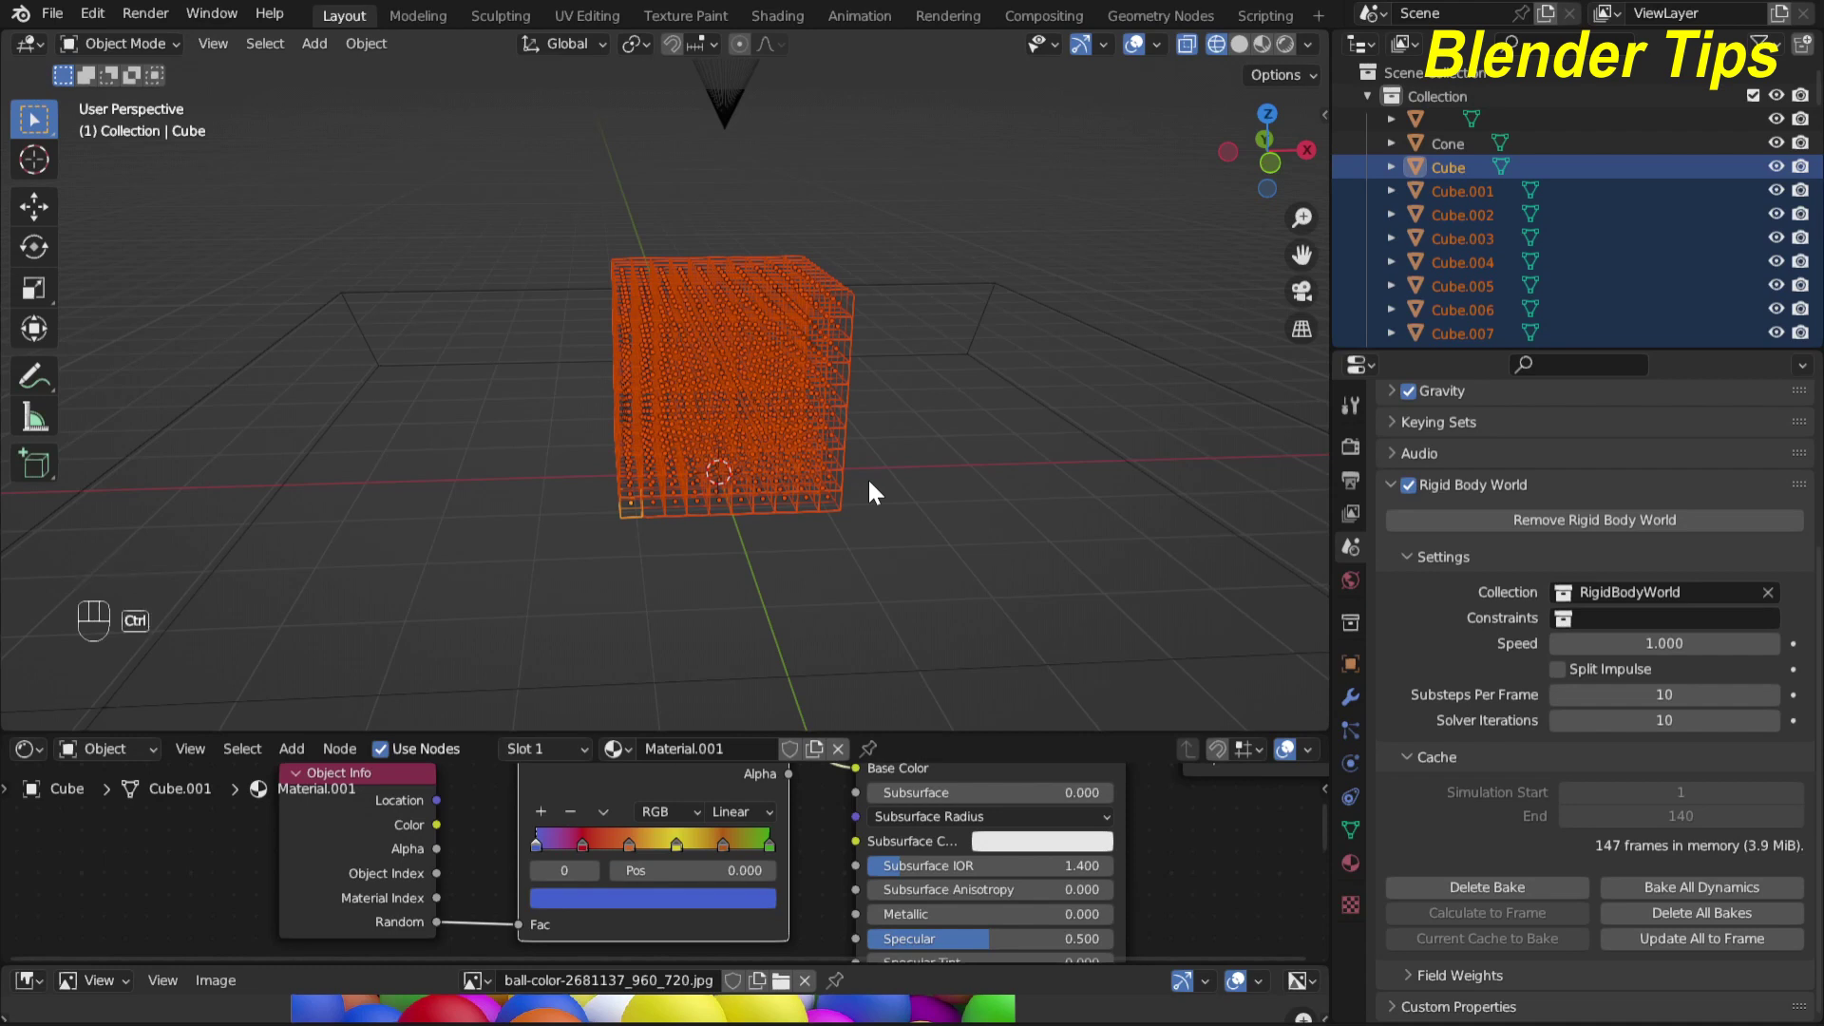
# Link Cube's material to all selected cubes and view them in Material Preview
pyautogui.hotkey('ctrl', 'l')
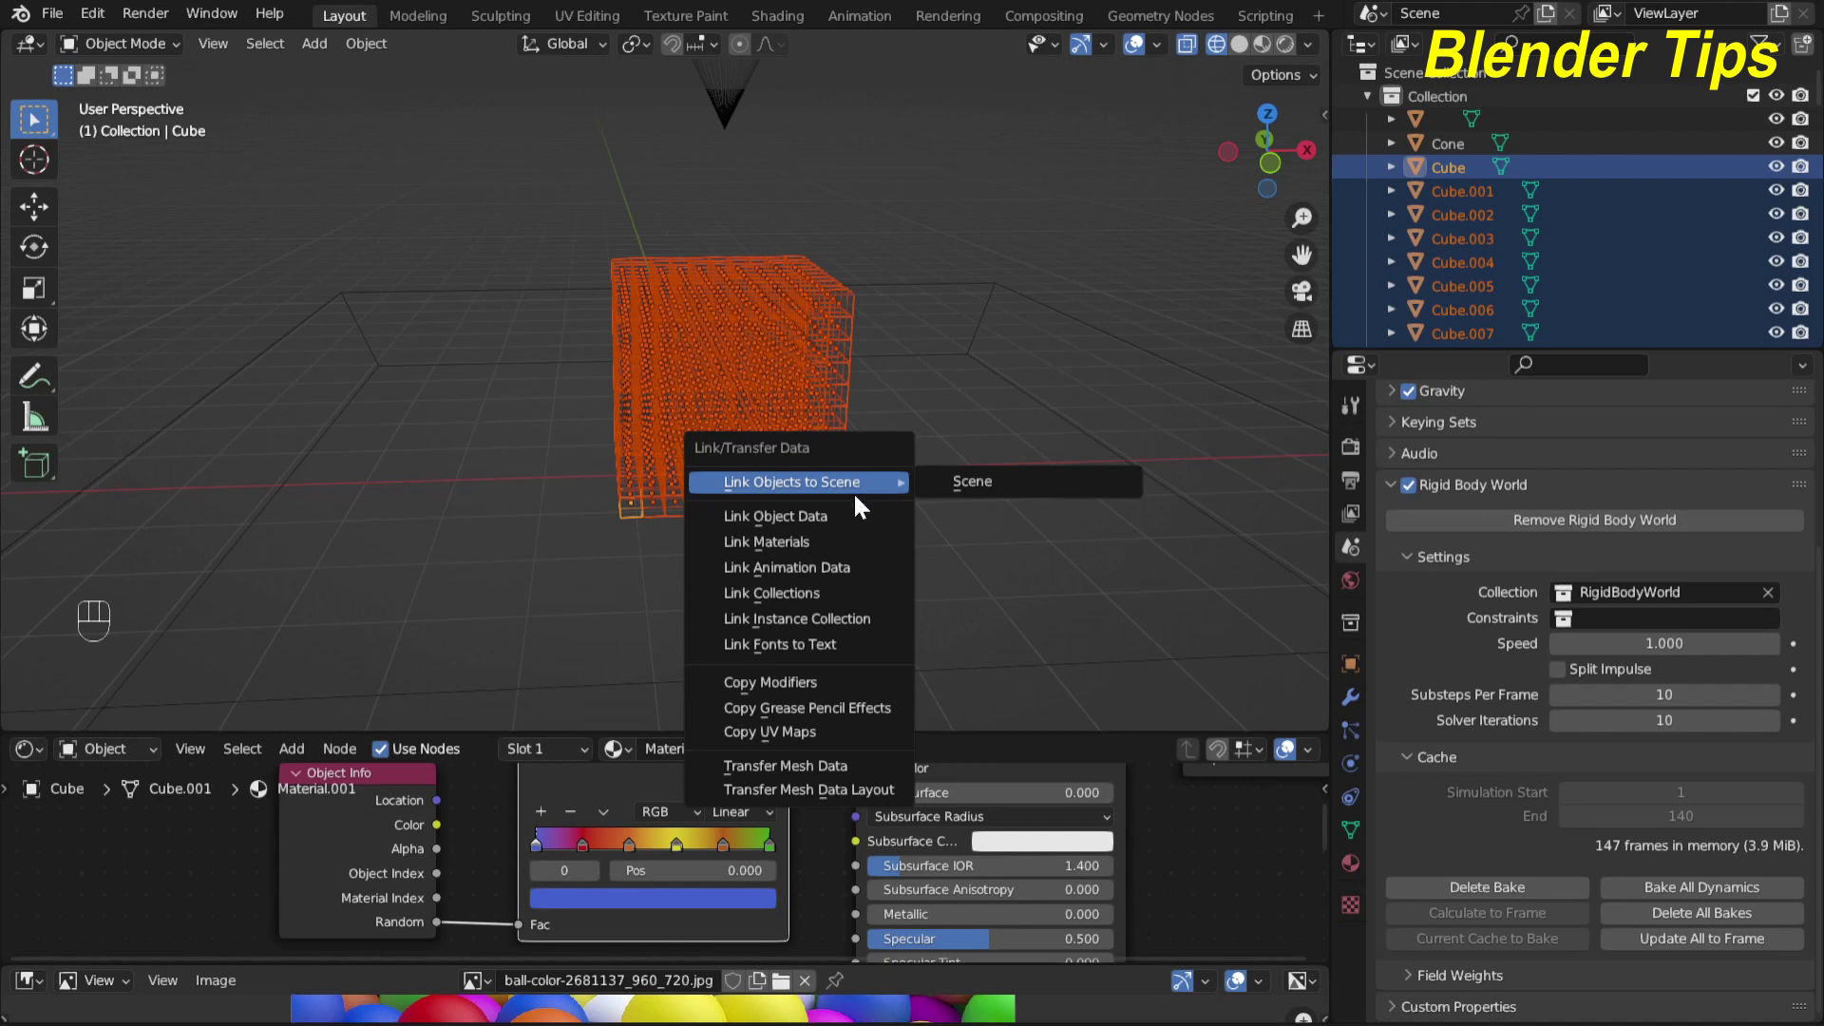
pyautogui.click(818, 544)
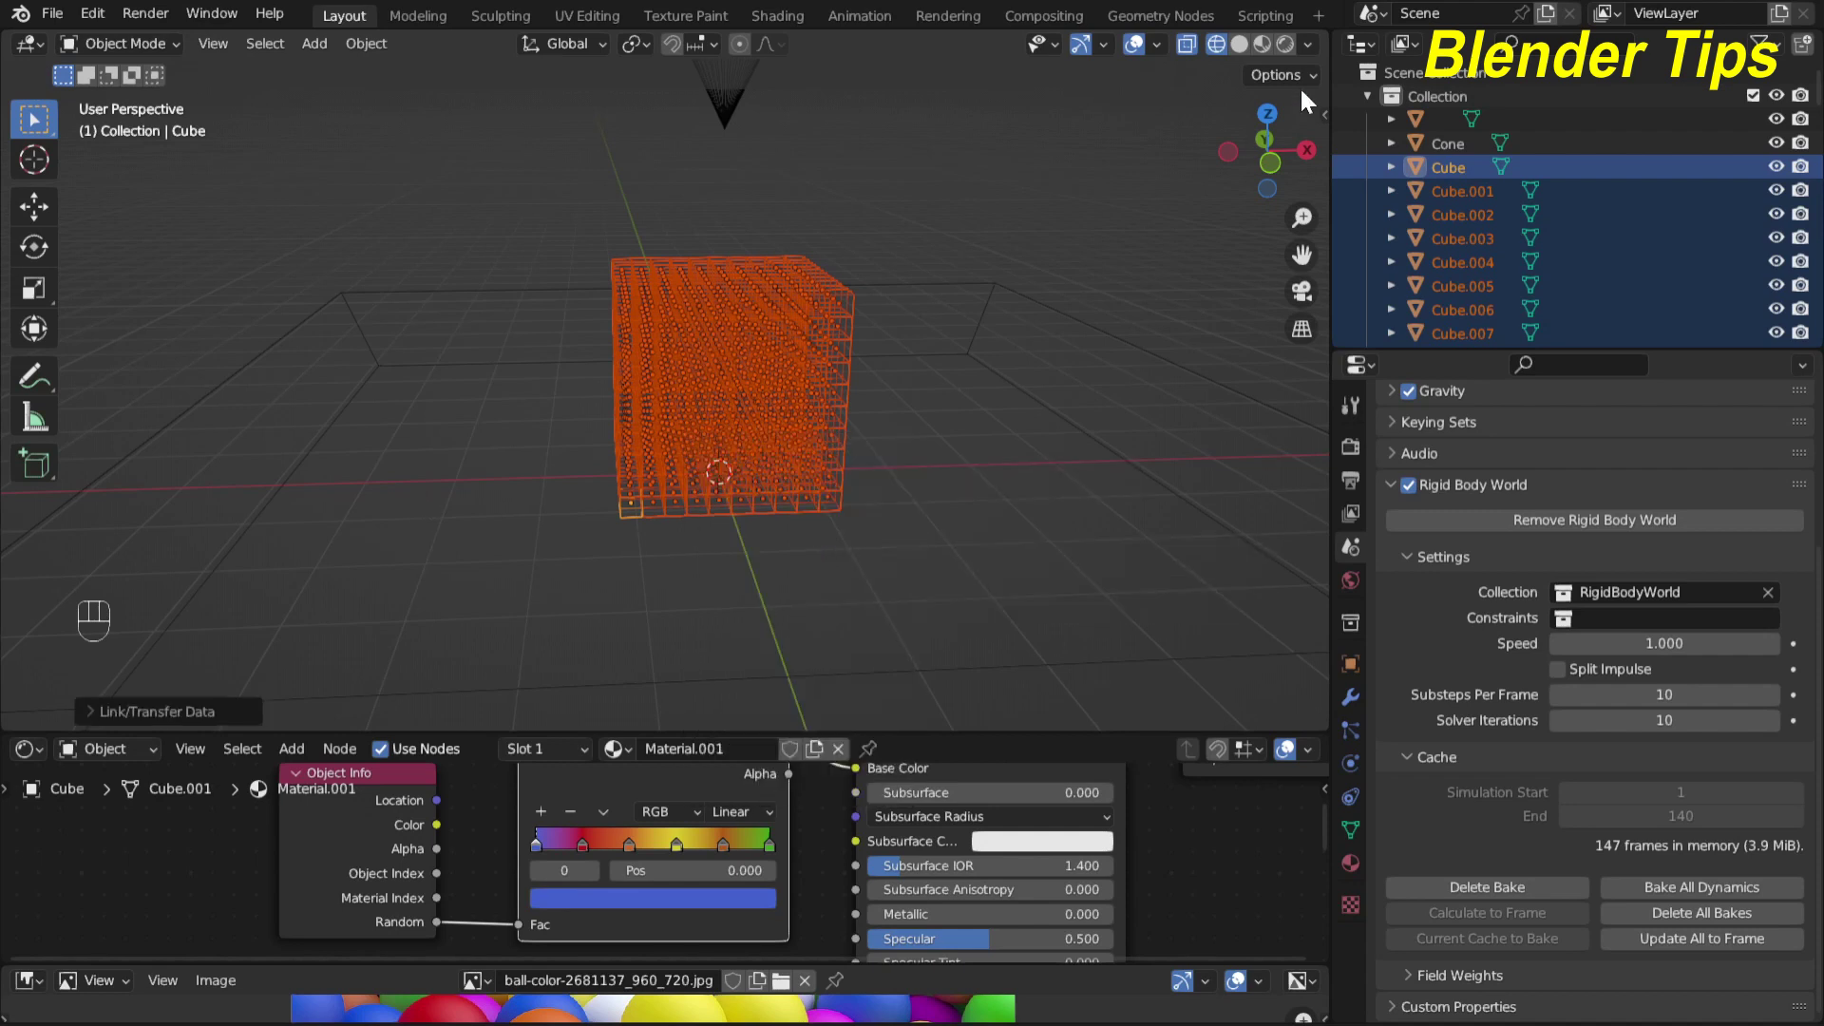
pyautogui.click(1262, 44)
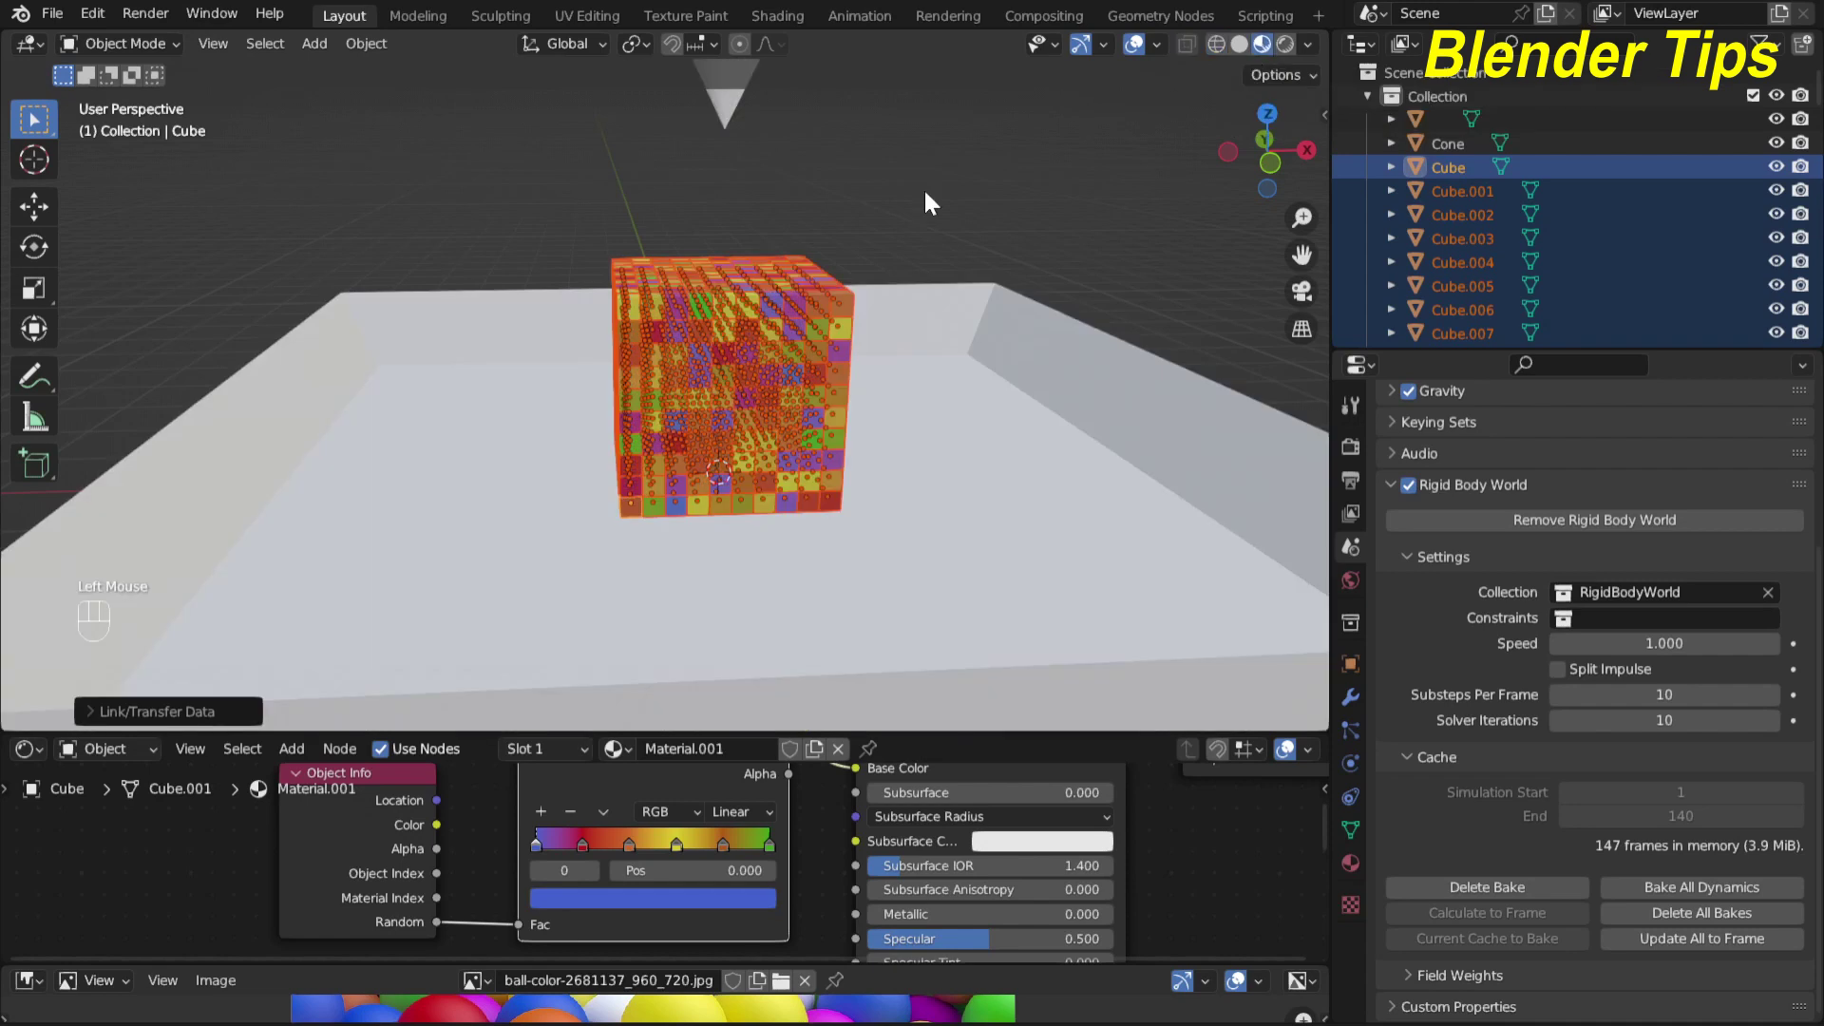
pyautogui.click(855, 211)
pyautogui.moveTo(694, 302); pyautogui.dragTo(681, 380, button='middle')
pyautogui.scroll(3, 755, 403)
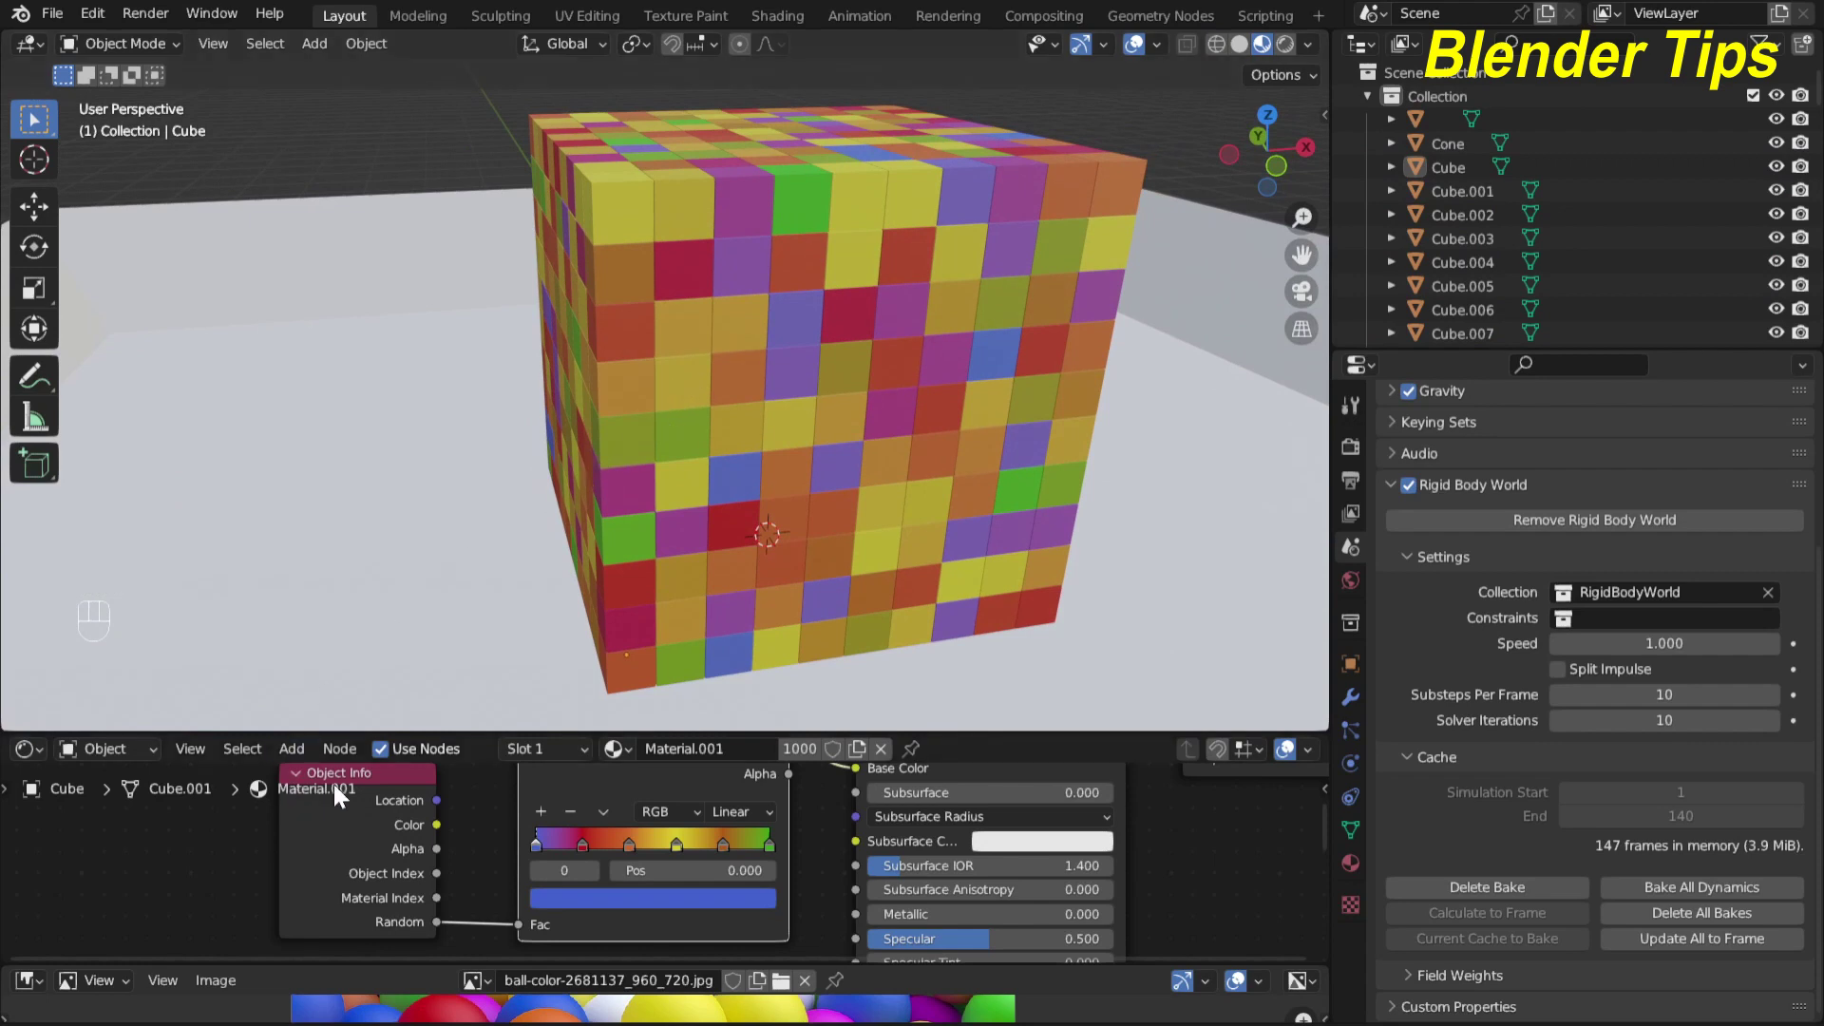
pyautogui.scroll(-2, 744, 406)
pyautogui.moveTo(745, 407); pyautogui.dragTo(824, 429, button='middle')
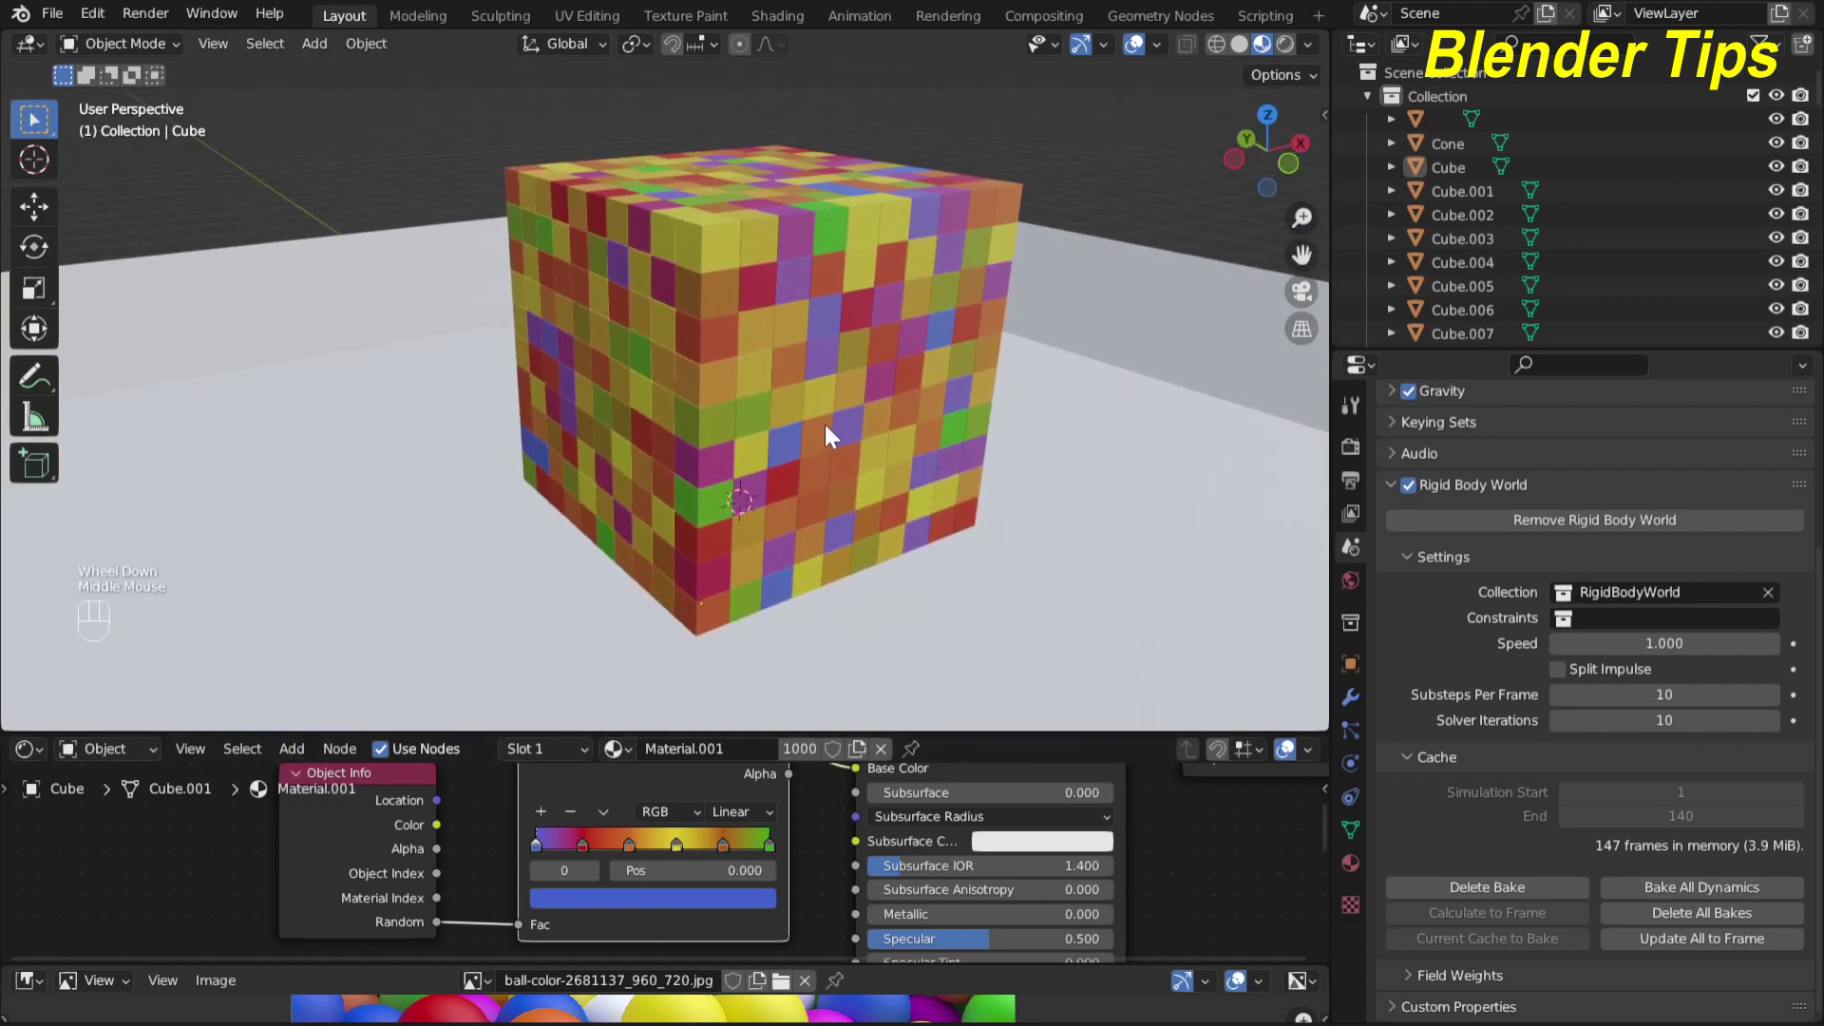
pyautogui.moveTo(467, 733); pyautogui.dragTo(466, 595)
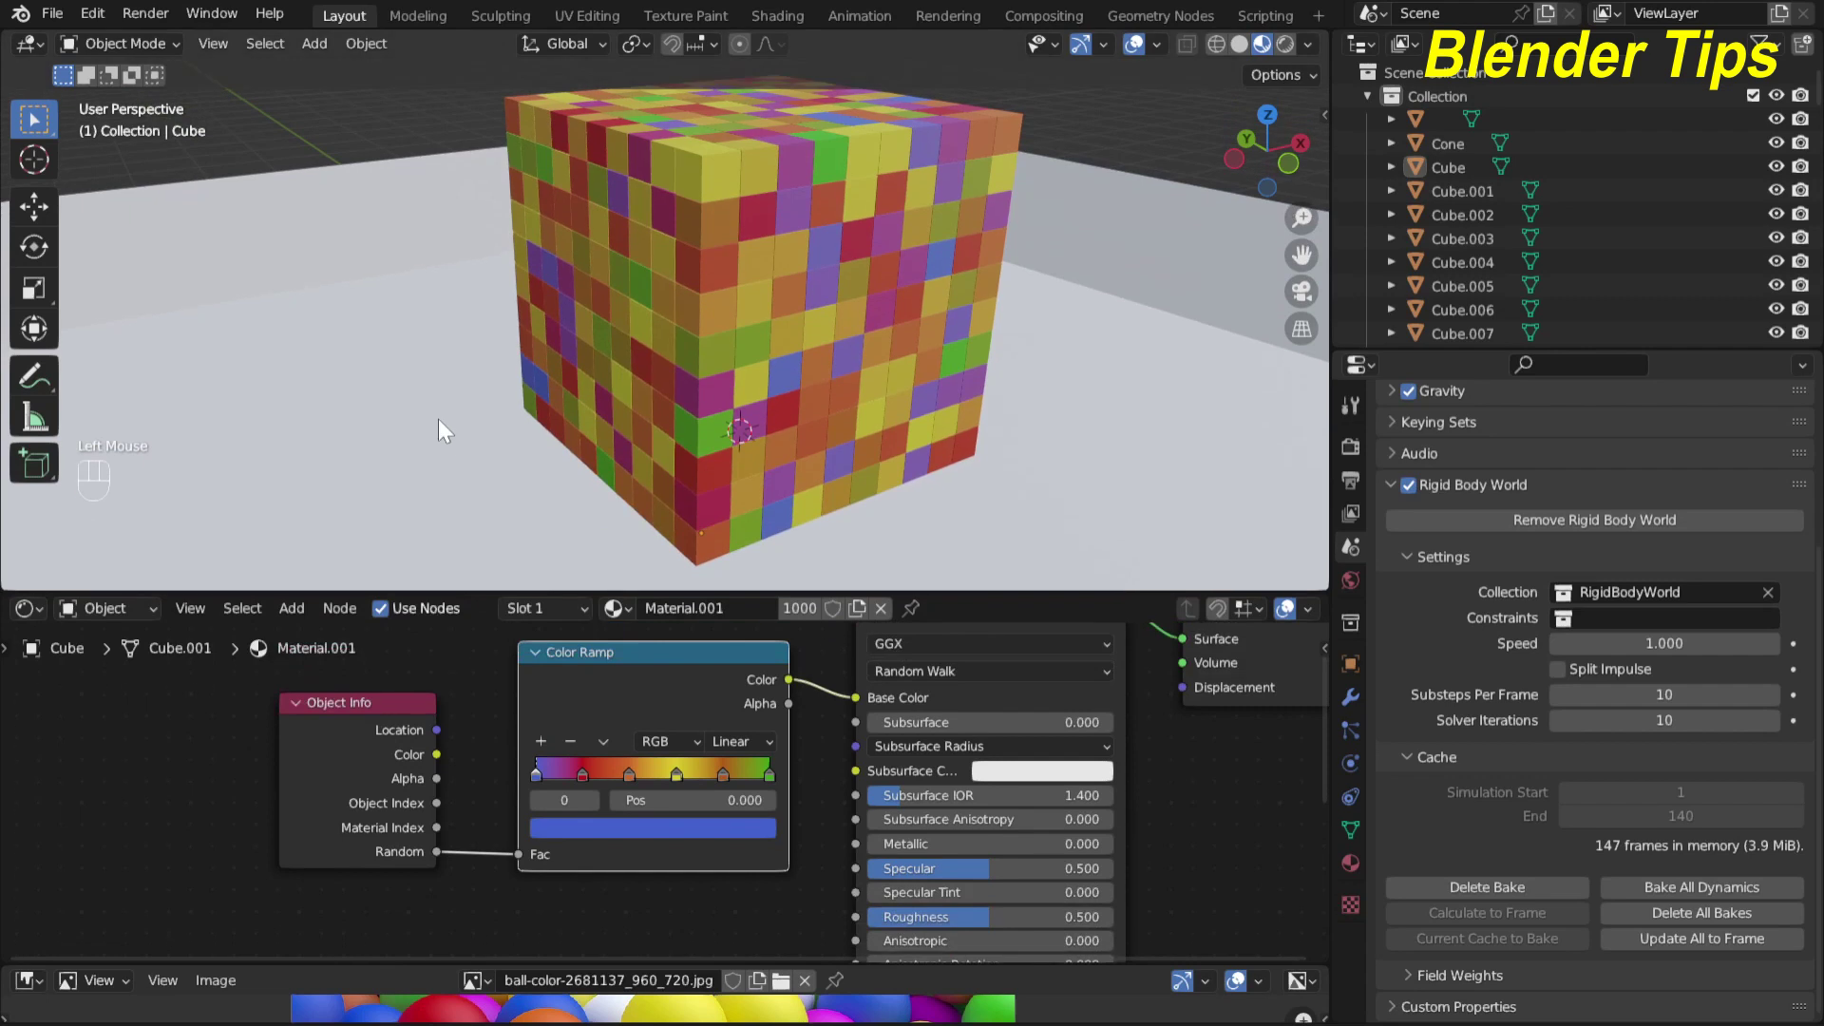
# Select the tray and give it a new material
pyautogui.click(437, 419)
pyautogui.scroll(-3, 619, 373)
pyautogui.moveTo(619, 373); pyautogui.dragTo(718, 428, button='middle')
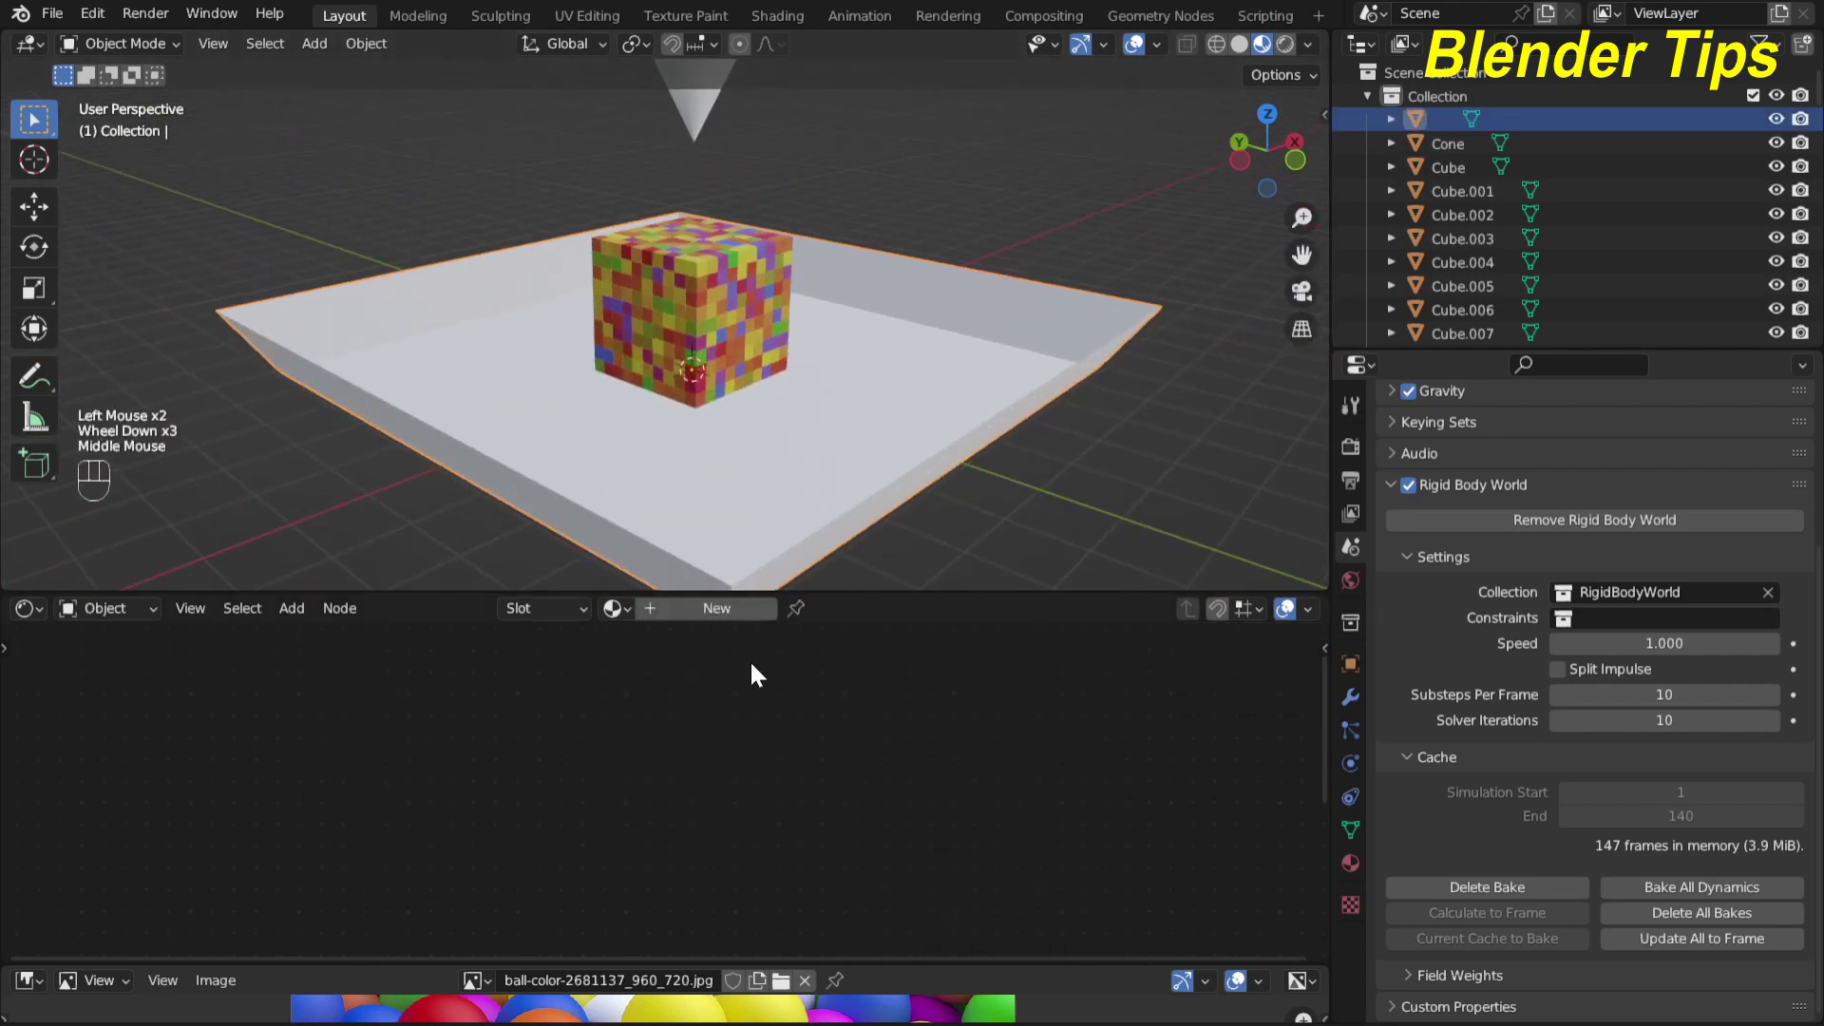
pyautogui.click(726, 611)
pyautogui.moveTo(681, 668); pyautogui.dragTo(621, 674, button='middle')
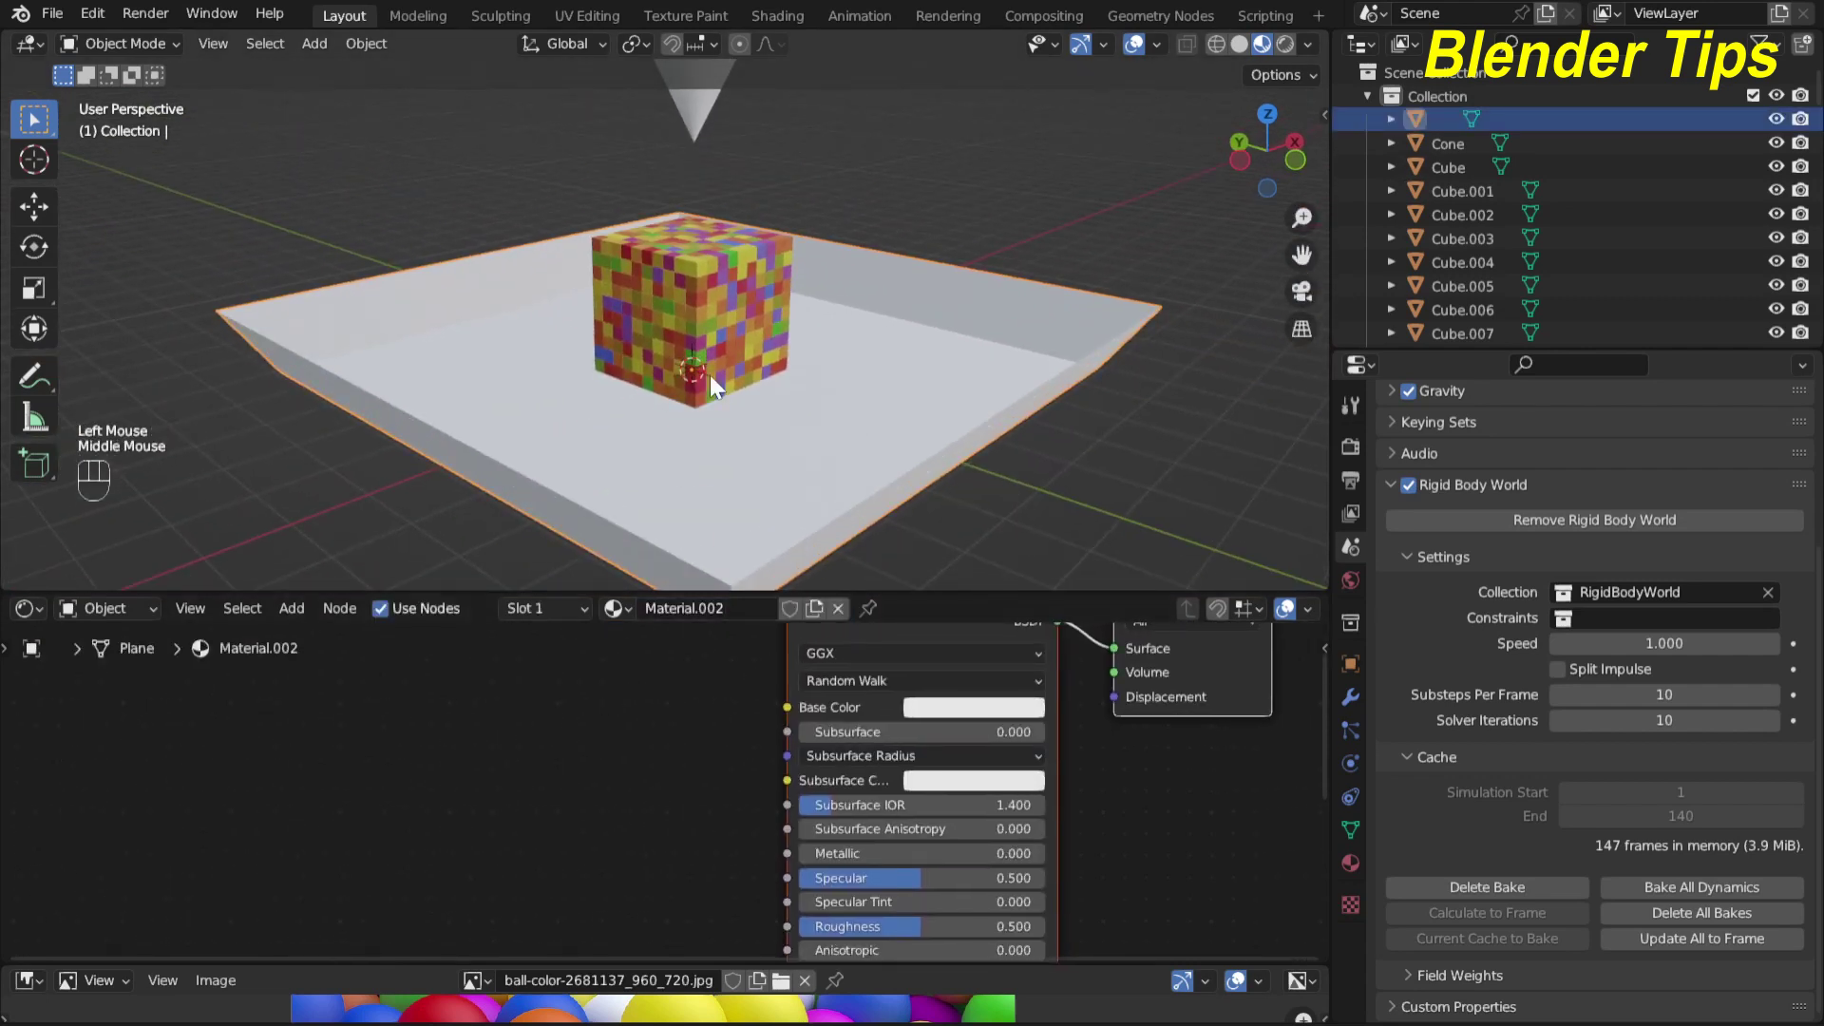
pyautogui.scroll(-2, 710, 374)
pyautogui.moveTo(709, 375); pyautogui.dragTo(682, 446, button='middle')
pyautogui.scroll(-1, 562, 811)
pyautogui.scroll(3, 561, 805)
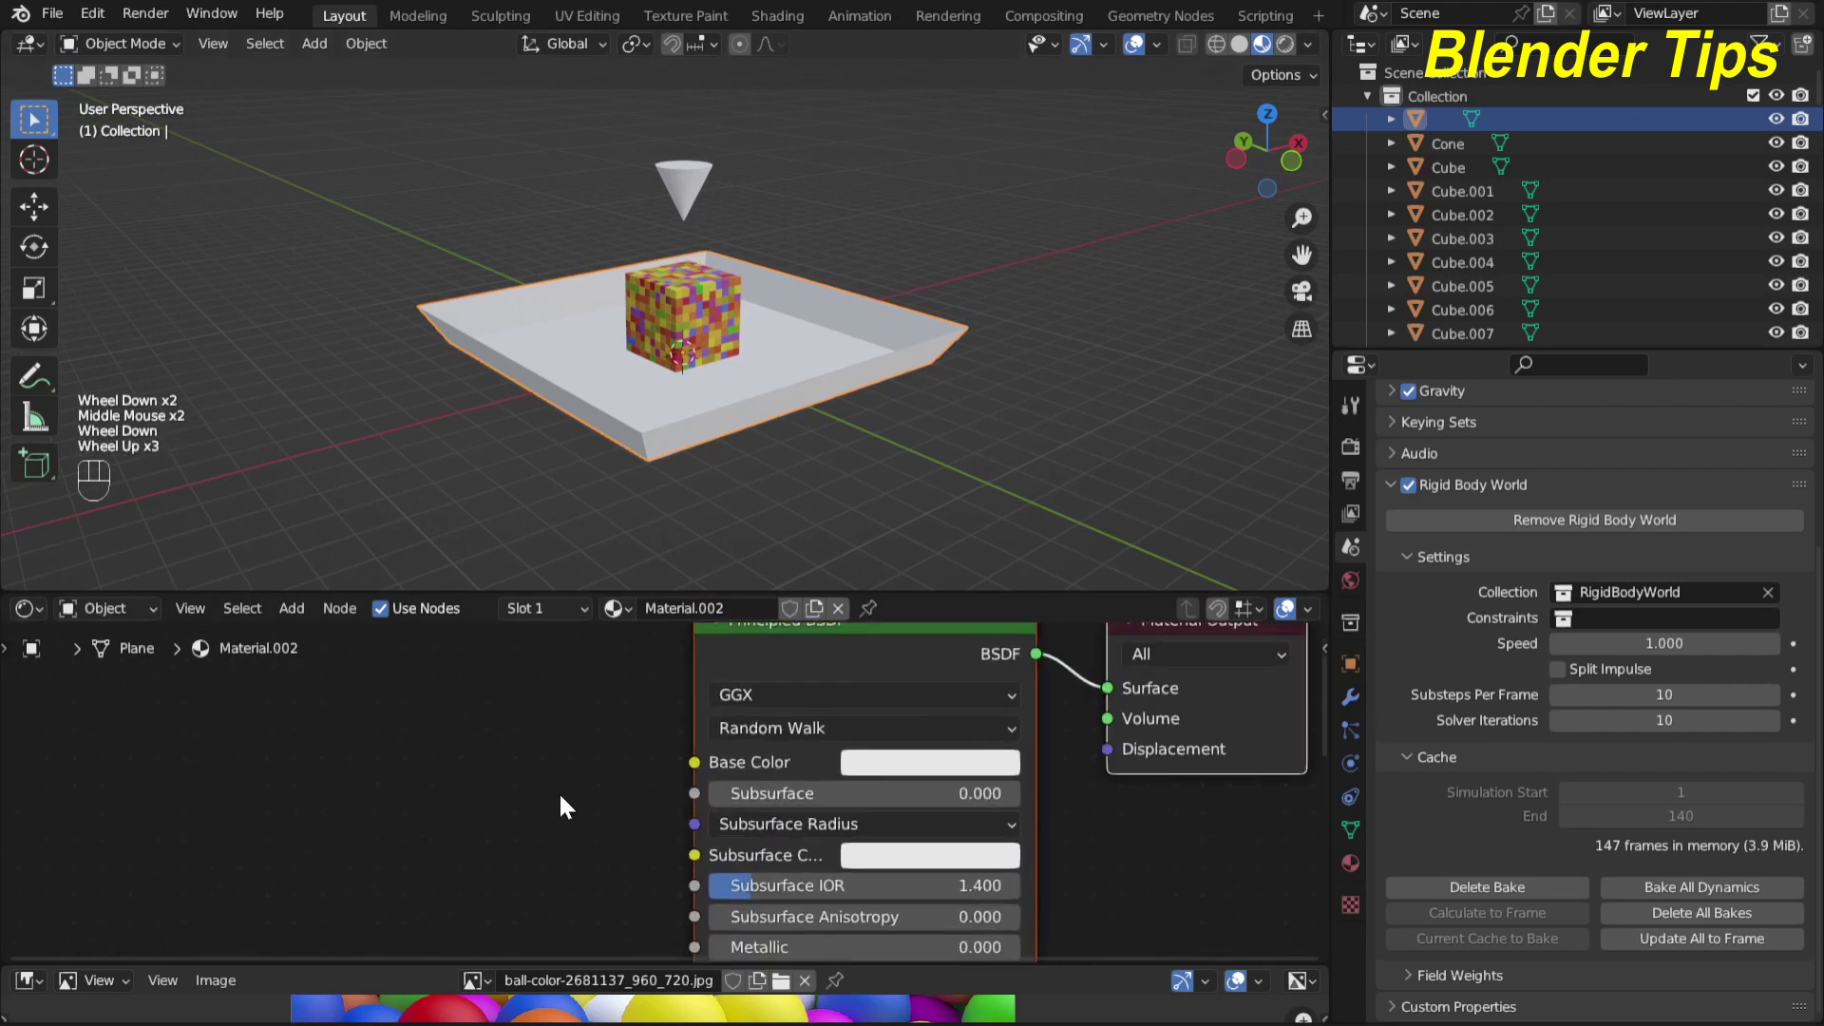
pyautogui.scroll(3, 559, 788)
pyautogui.moveTo(559, 783); pyautogui.dragTo(513, 787, button='middle')
pyautogui.scroll(-3, 512, 768)
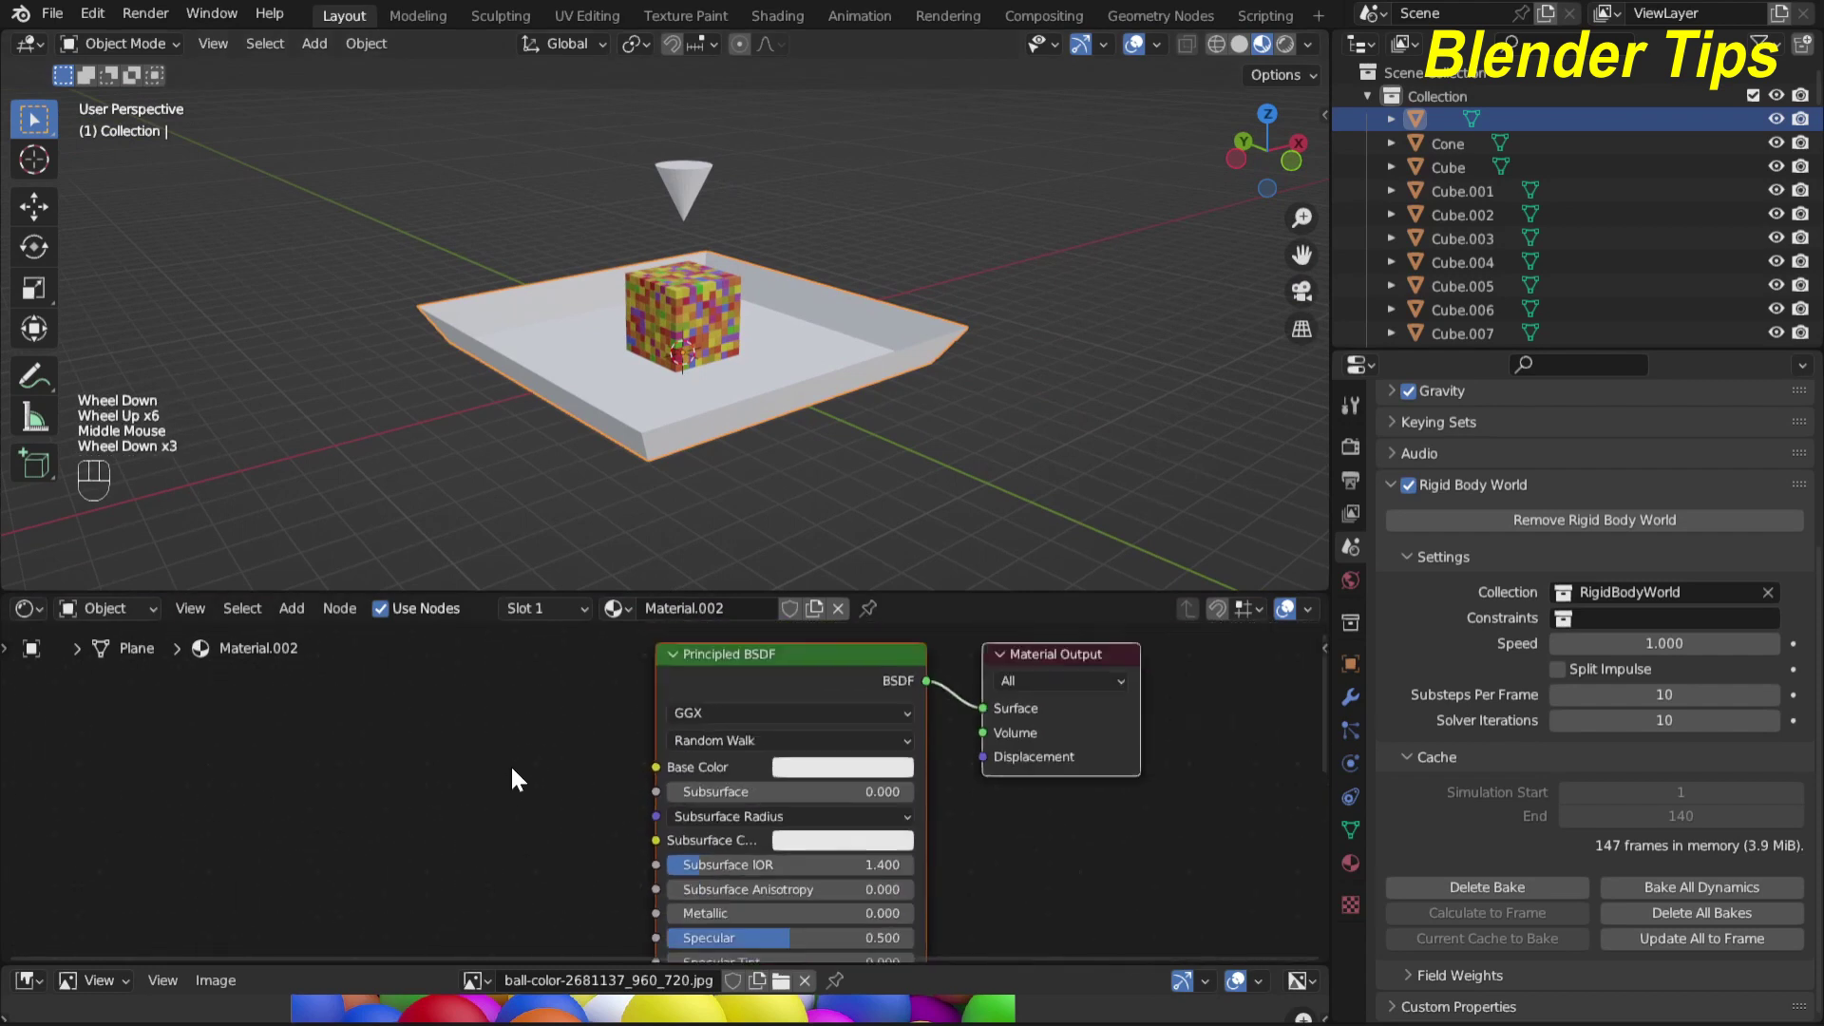
pyautogui.scroll(-3, 485, 760)
# Add a Brick Texture node and feed its Color into the Principled BSDF Base Color
pyautogui.hotkey('shift', 'a')
pyautogui.click(460, 758)
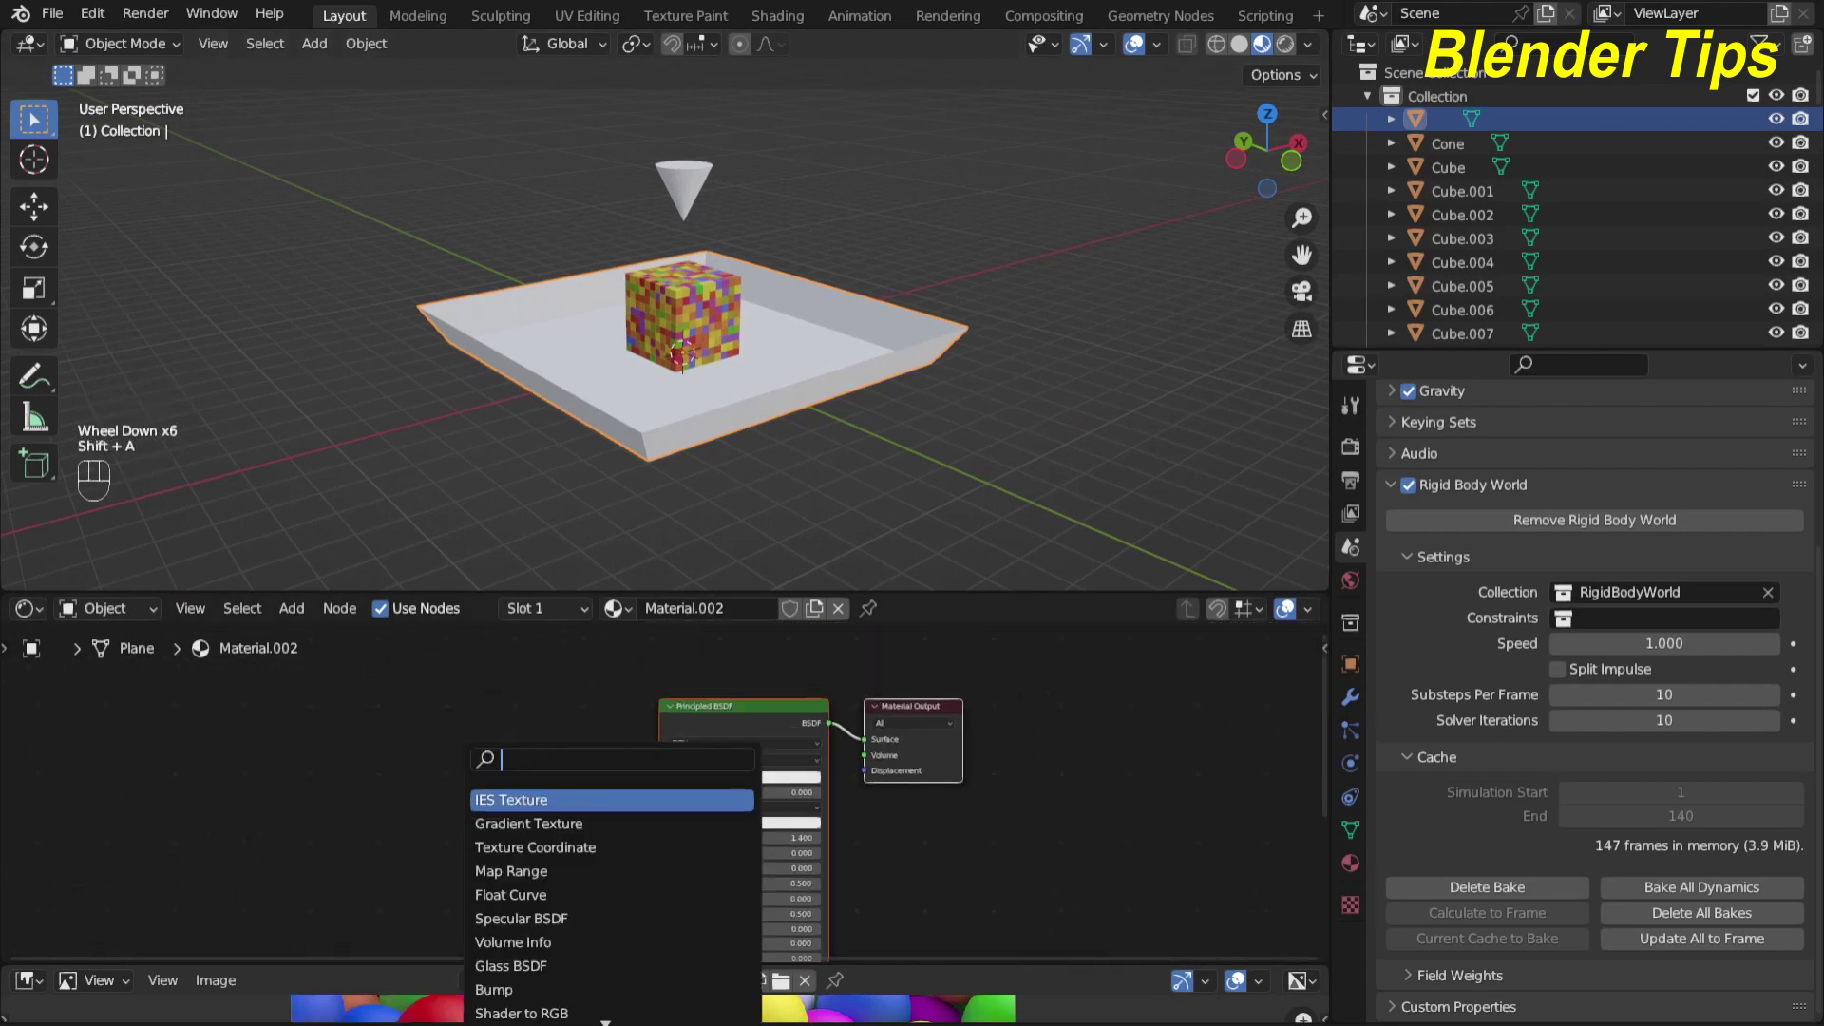
pyautogui.write('b')
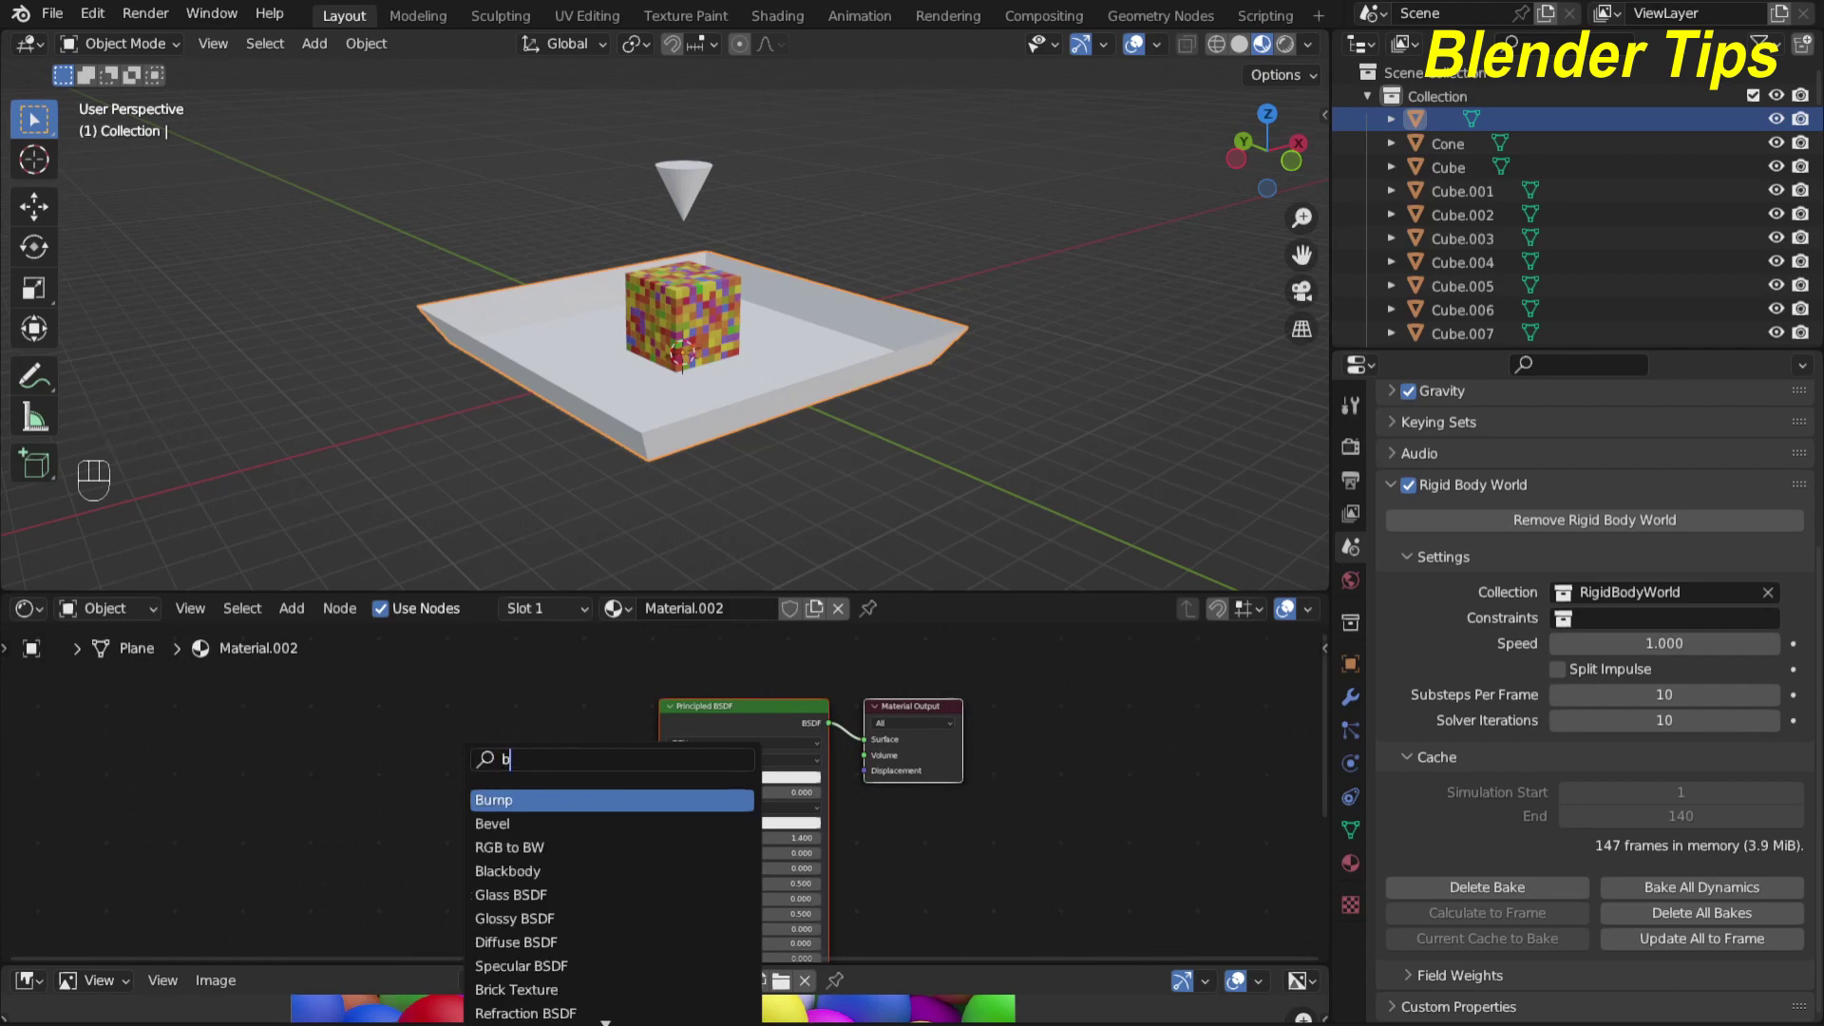
pyautogui.write('r')
pyautogui.press('Return')
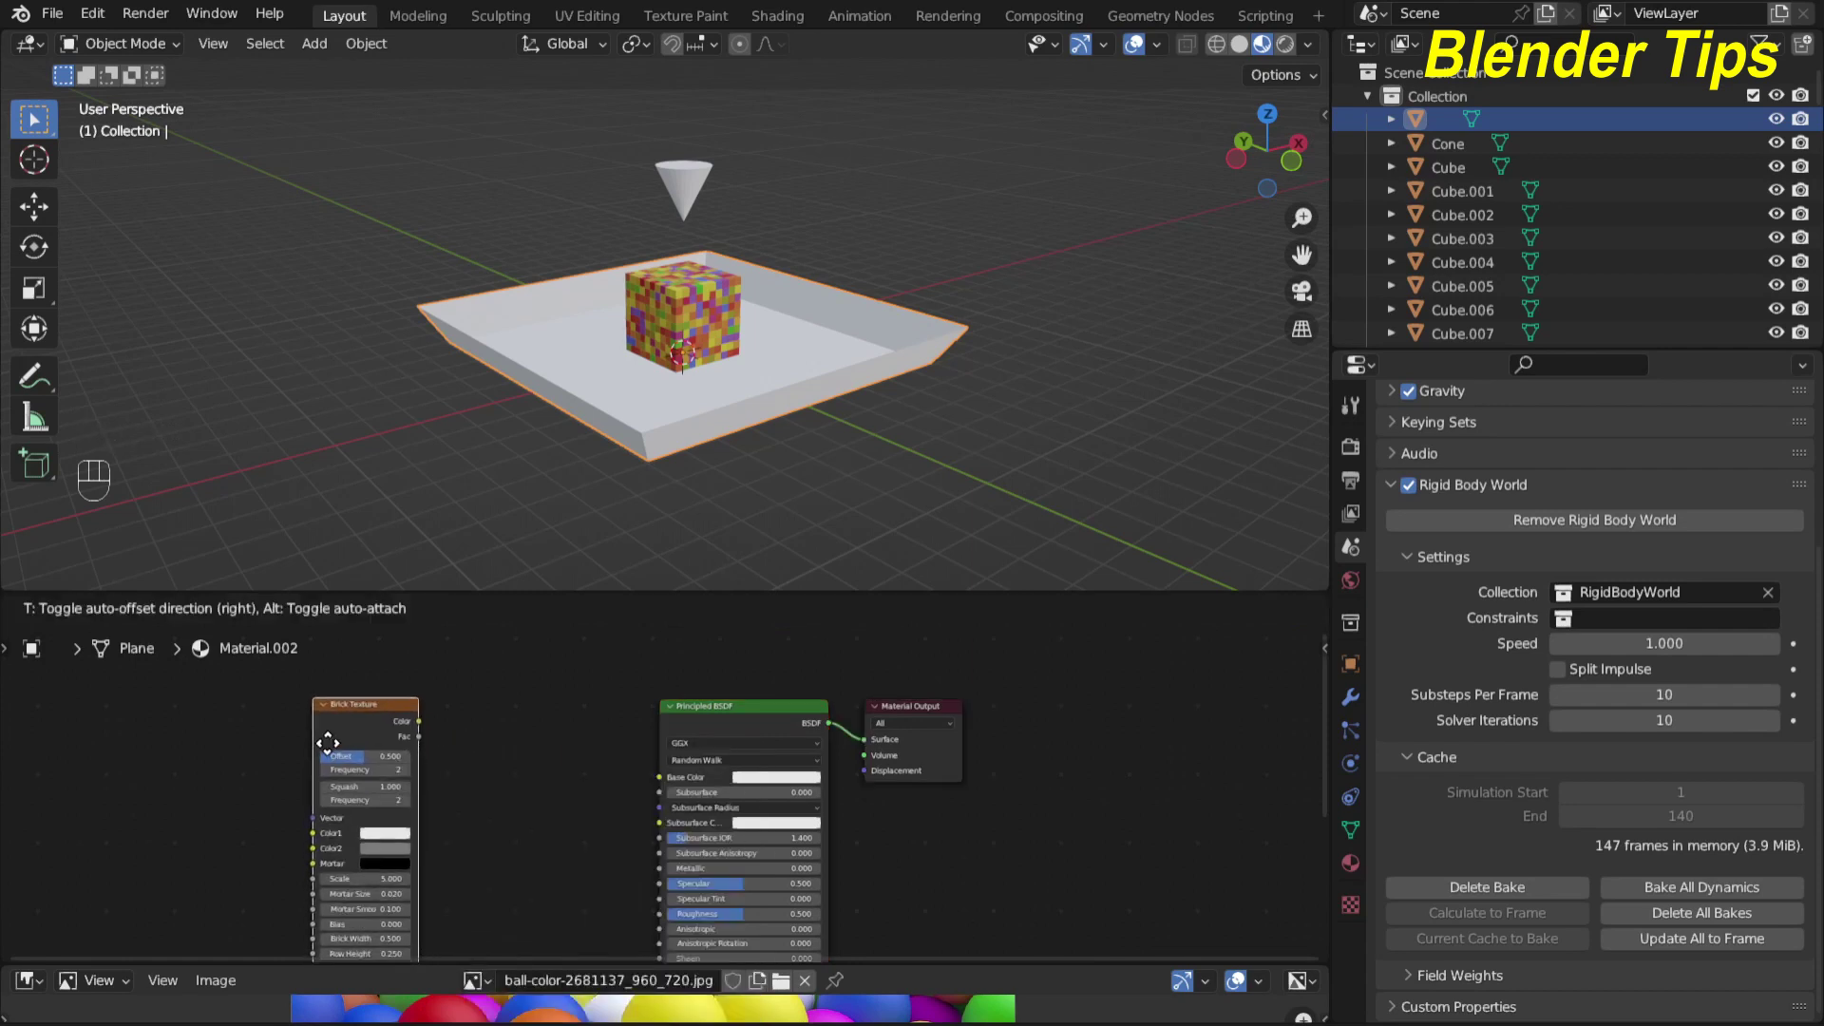
pyautogui.click(408, 720)
pyautogui.moveTo(418, 721); pyautogui.dragTo(660, 777)
# Raise the brick Scale to 12.700 for smaller grey bricks on the tray
pyautogui.moveTo(731, 465); pyautogui.dragTo(766, 425, button='middle')
pyautogui.scroll(3, 802, 437)
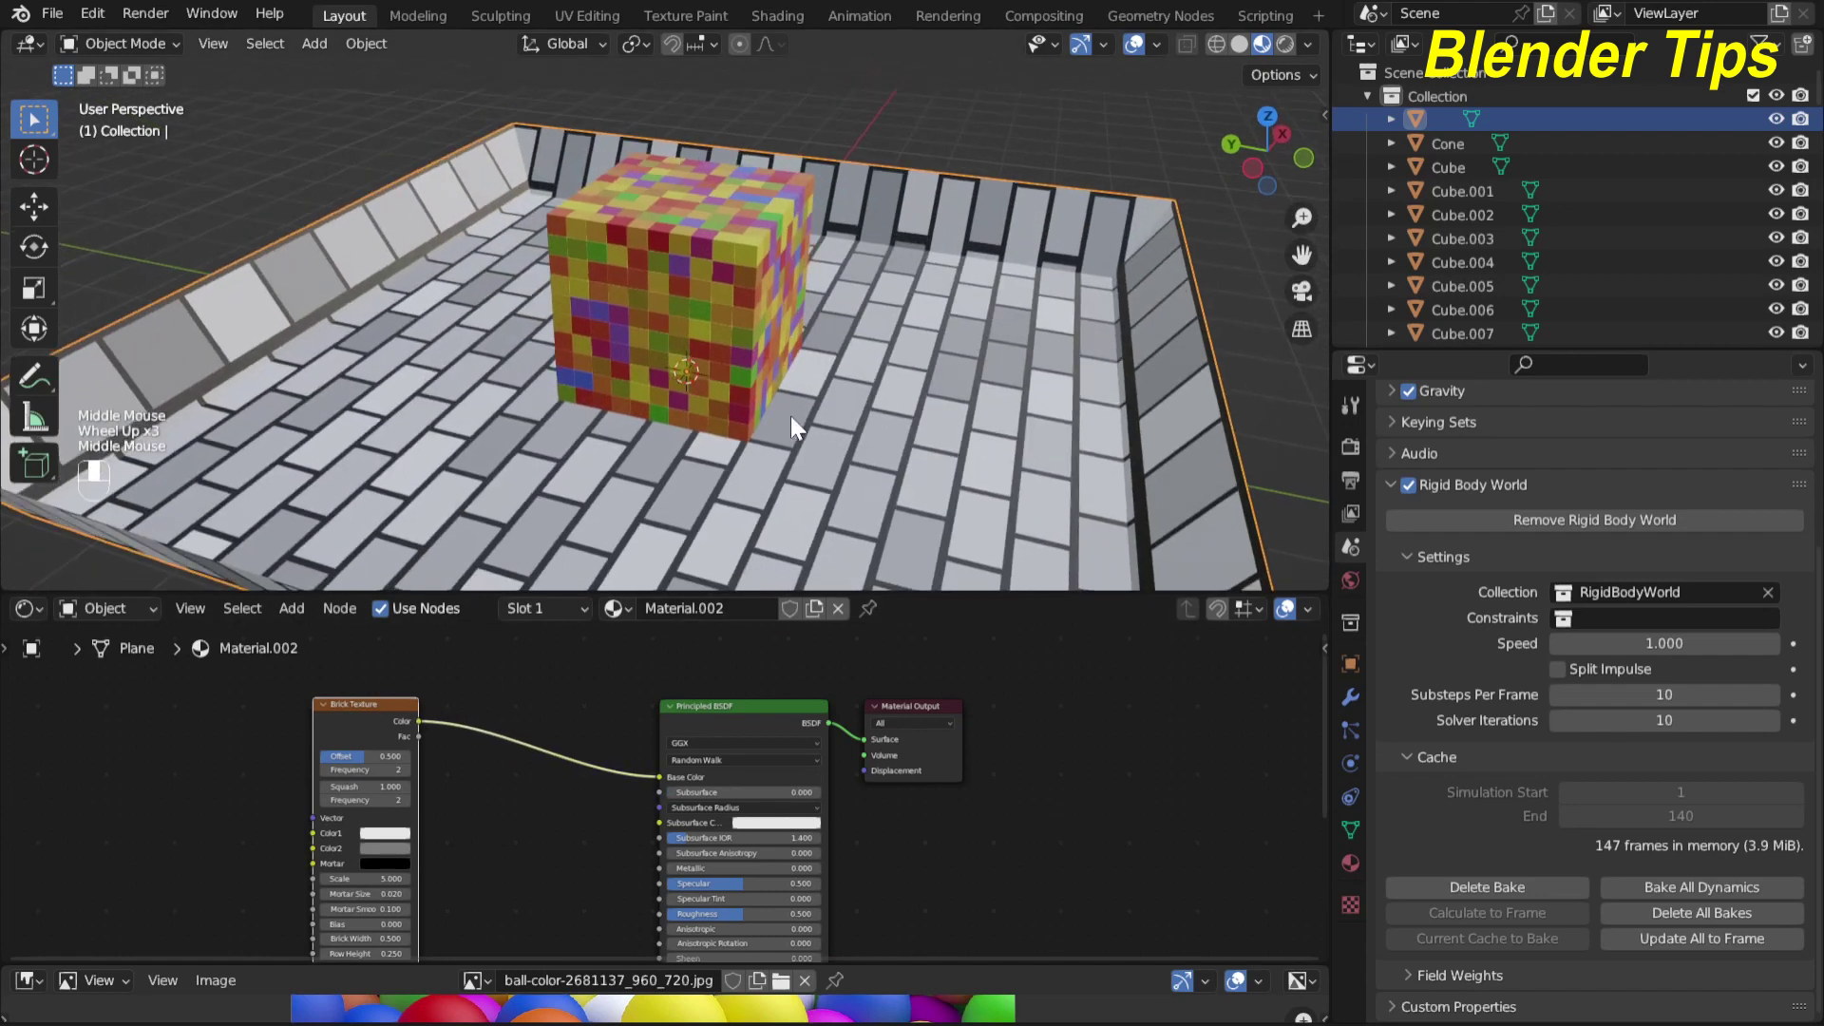
pyautogui.scroll(3, 492, 811)
pyautogui.scroll(2, 492, 812)
pyautogui.moveTo(492, 811); pyautogui.dragTo(629, 629, button='middle')
pyautogui.scroll(2, 618, 779)
pyautogui.scroll(-3, 618, 779)
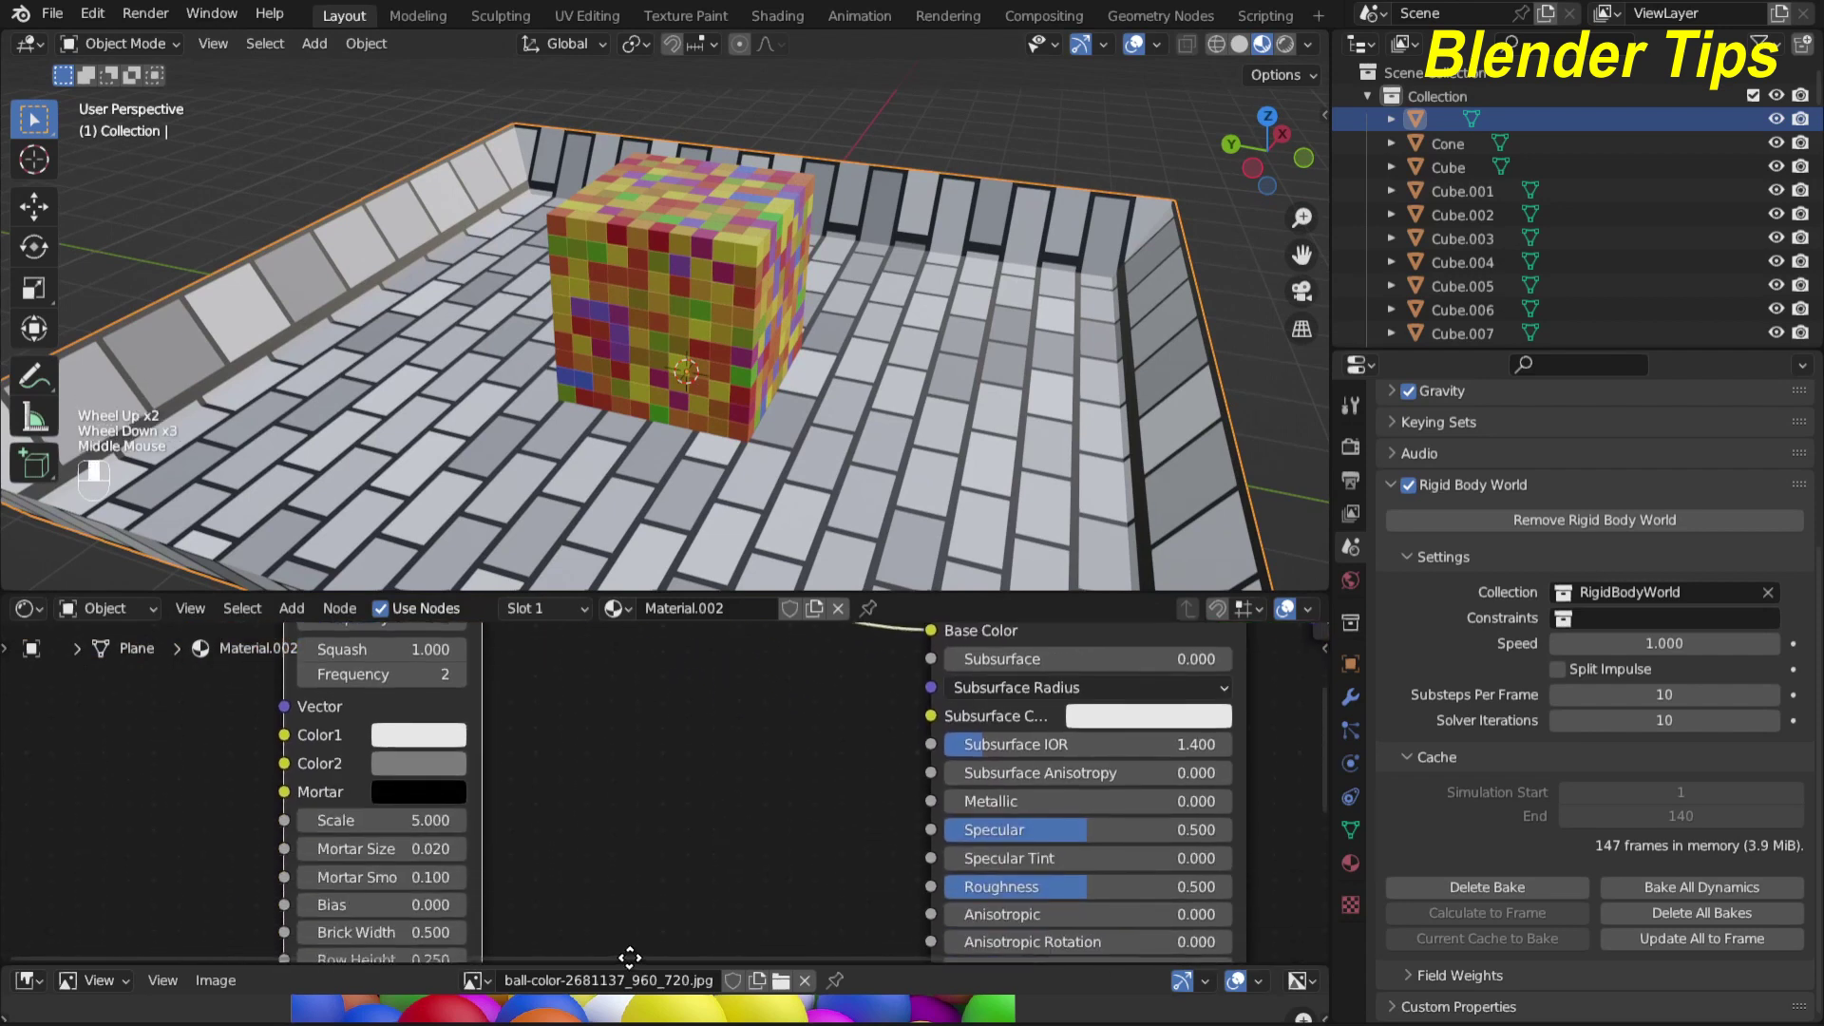
pyautogui.moveTo(385, 826); pyautogui.dragTo(827, 826)
pyautogui.scroll(-2, 618, 456)
pyautogui.moveTo(618, 456); pyautogui.dragTo(751, 512, button='middle')
pyautogui.scroll(2, 823, 436)
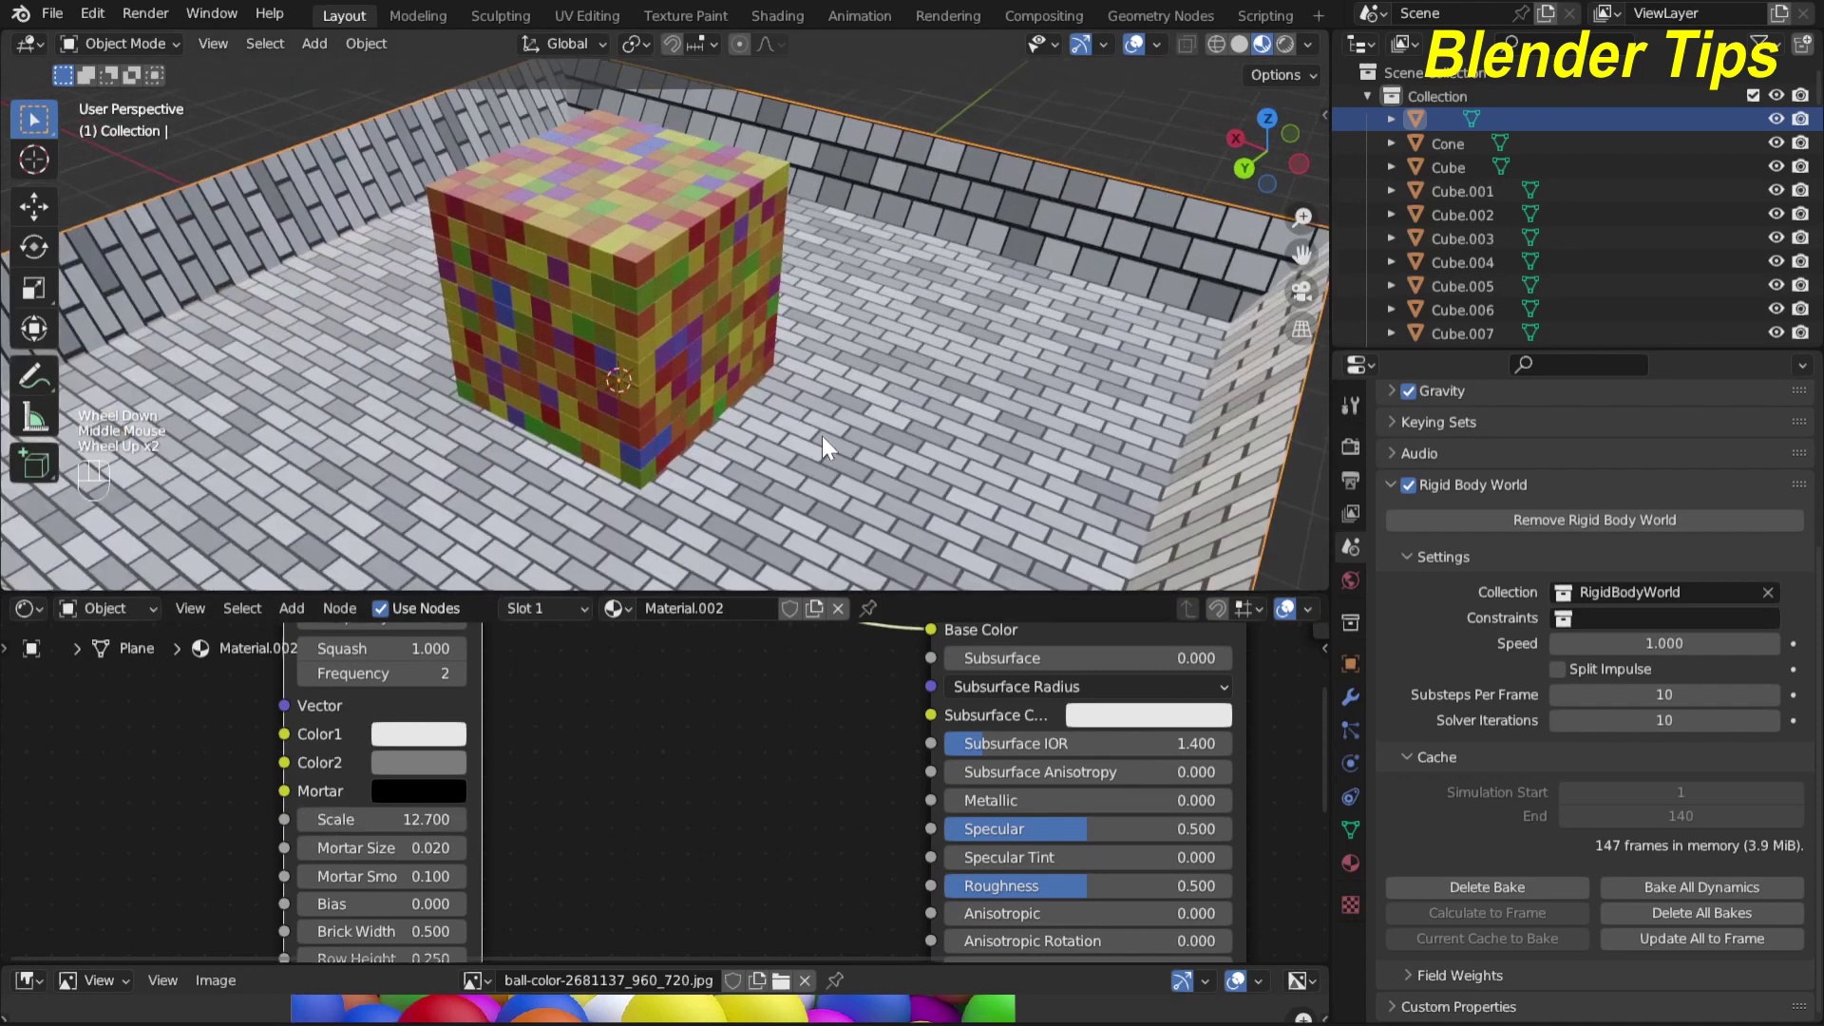
pyautogui.scroll(-2, 822, 436)
pyautogui.moveTo(802, 435); pyautogui.dragTo(682, 430, button='middle')
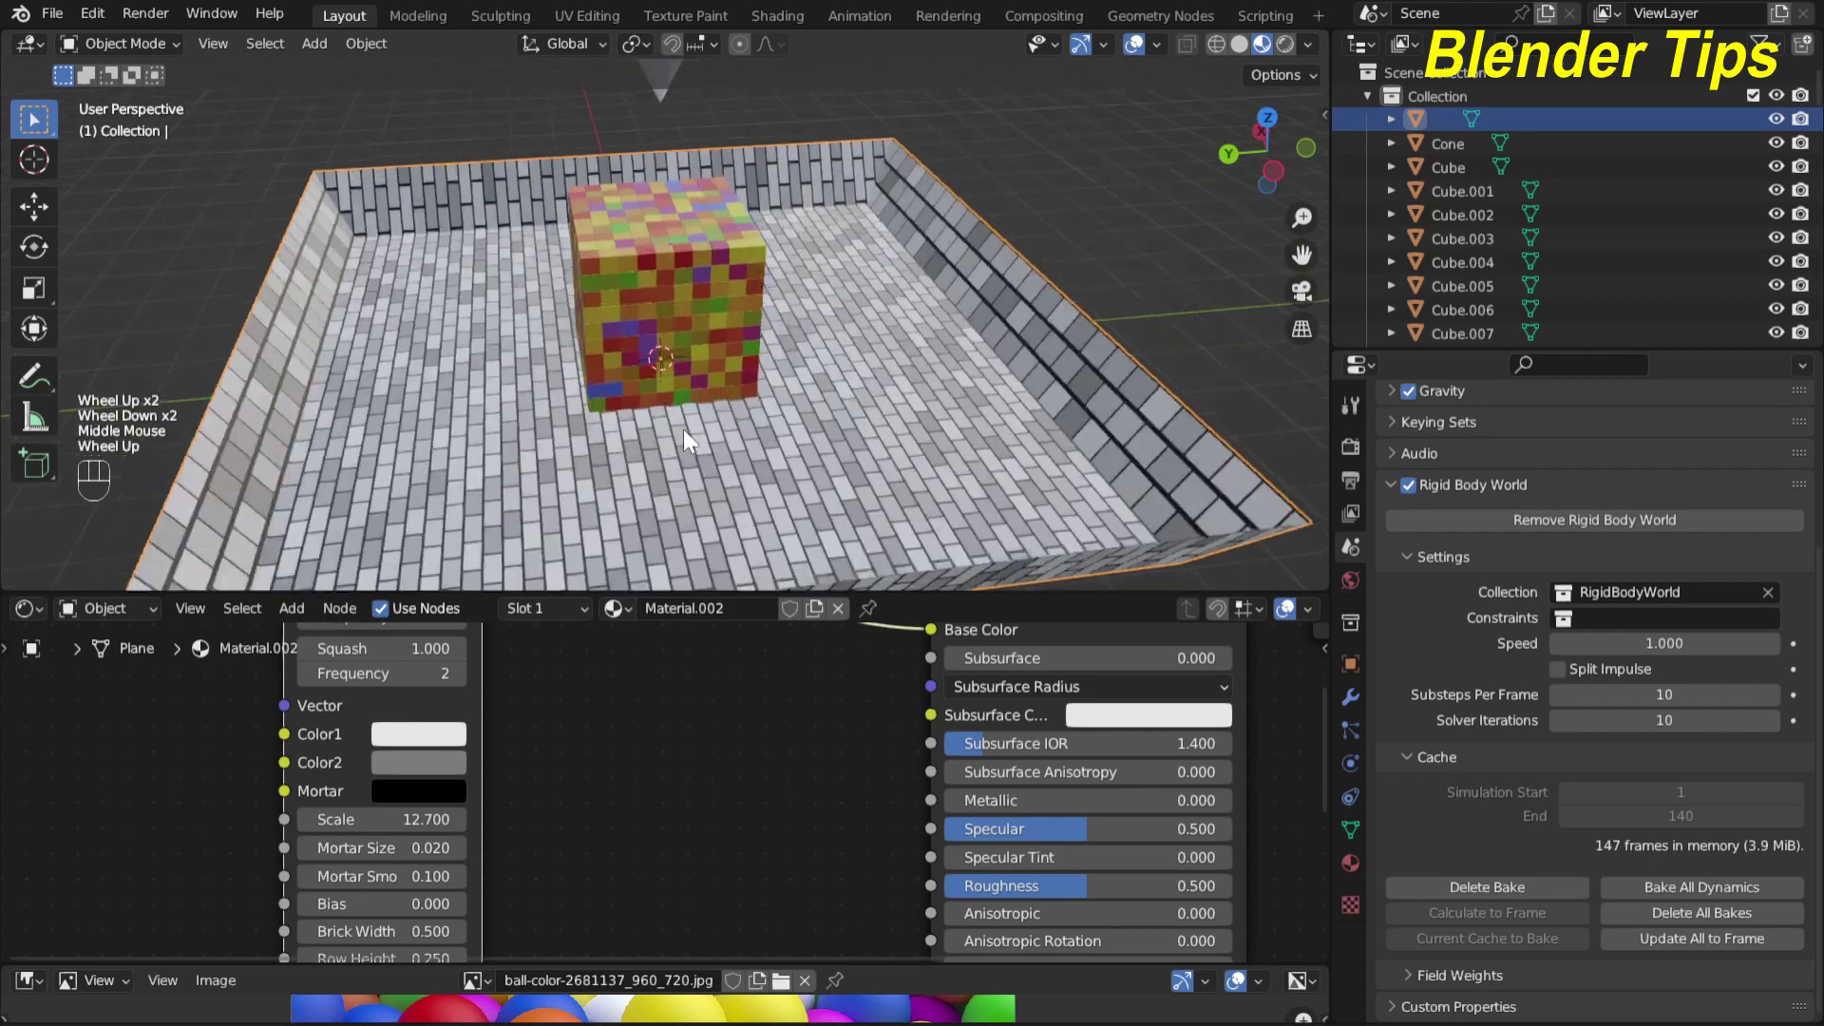
pyautogui.press('F2')
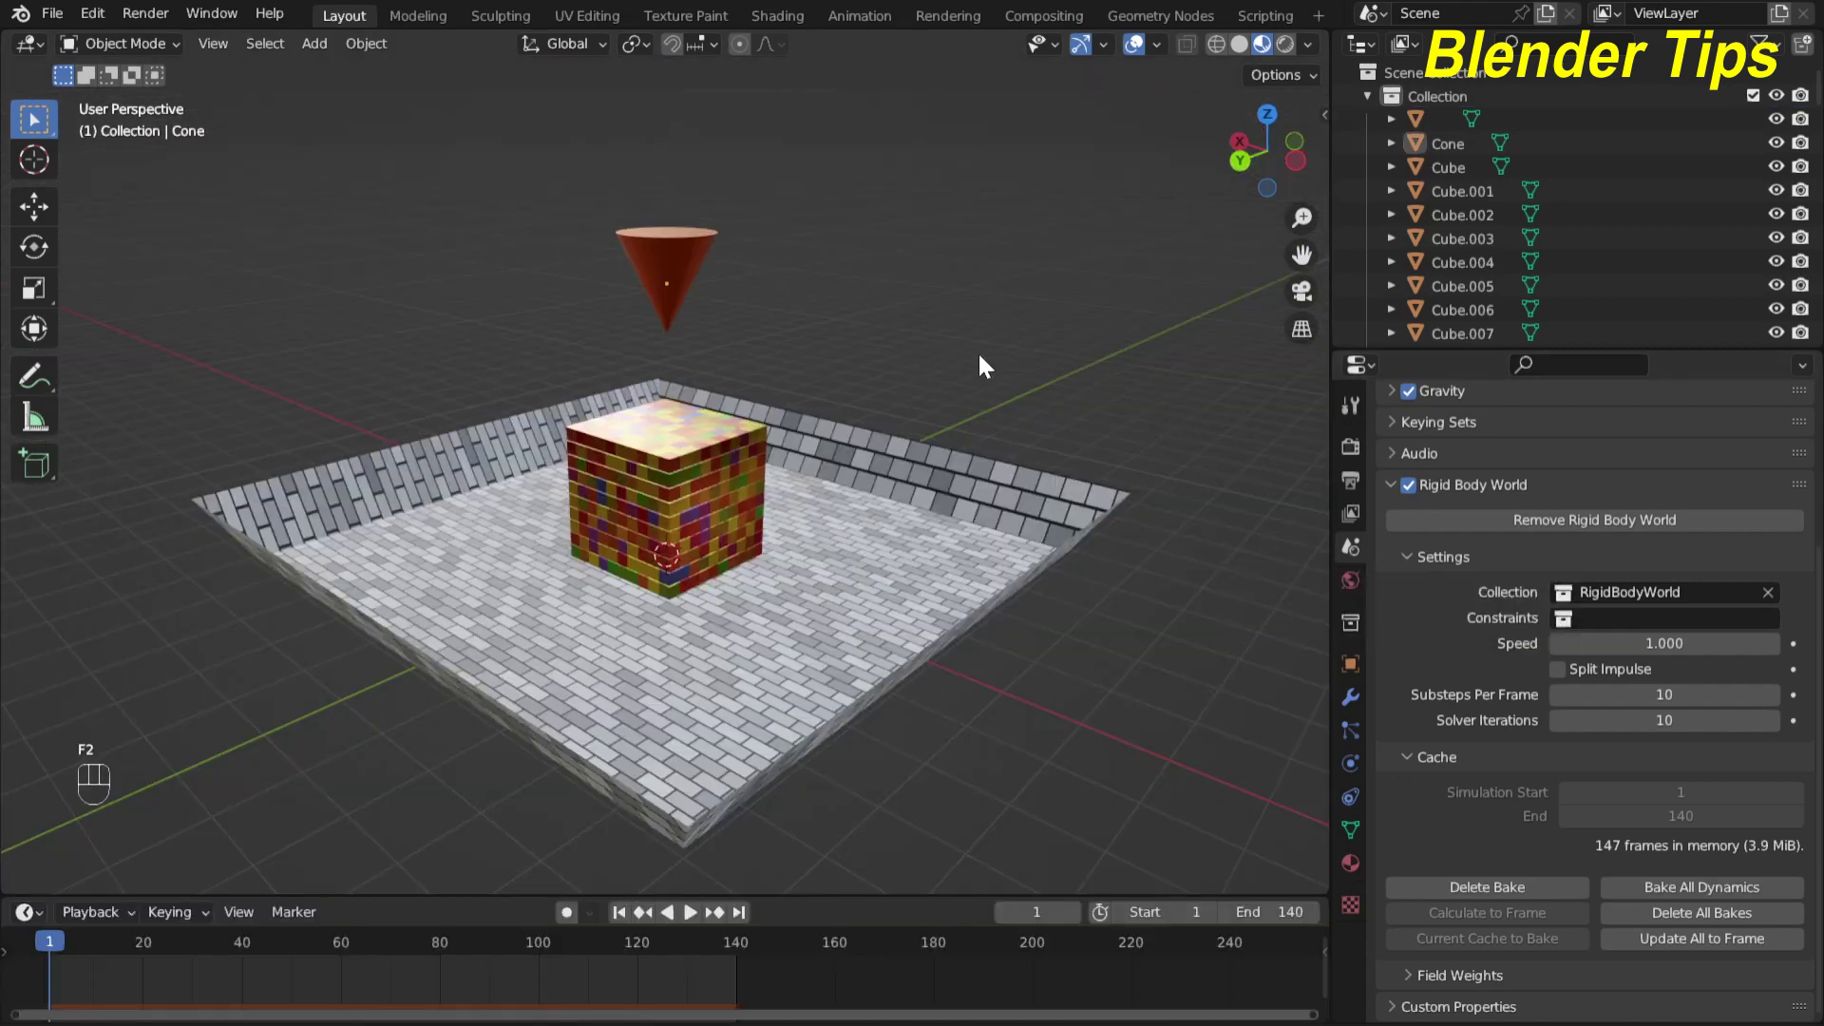
# Play the rigid-body animation and watch the cone scatter the coloured cubes across the tray
pyautogui.moveTo(980, 359); pyautogui.dragTo(1007, 372, button='middle')
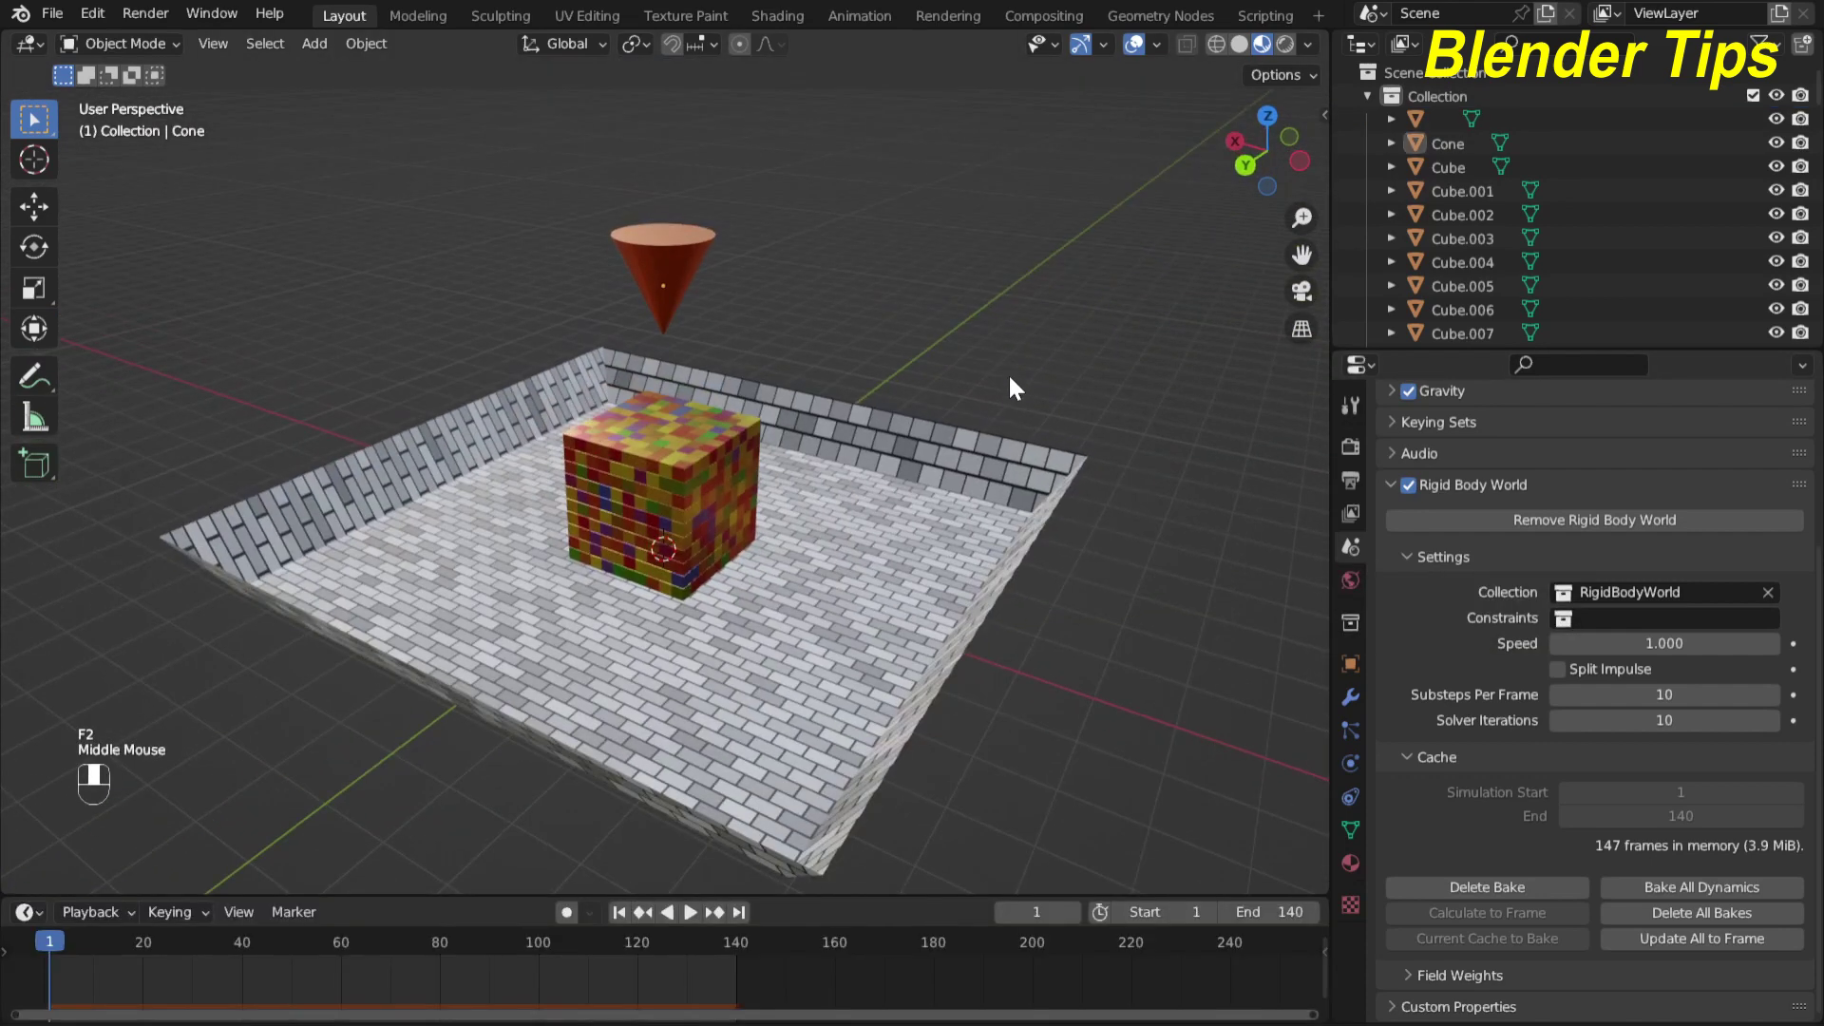
pyautogui.scroll(2, 1007, 372)
pyautogui.scroll(-1, 907, 402)
pyautogui.moveTo(907, 403); pyautogui.dragTo(913, 296, button='middle')
pyautogui.scroll(-1, 938, 277)
pyautogui.scroll(2, 874, 279)
pyautogui.press('space')
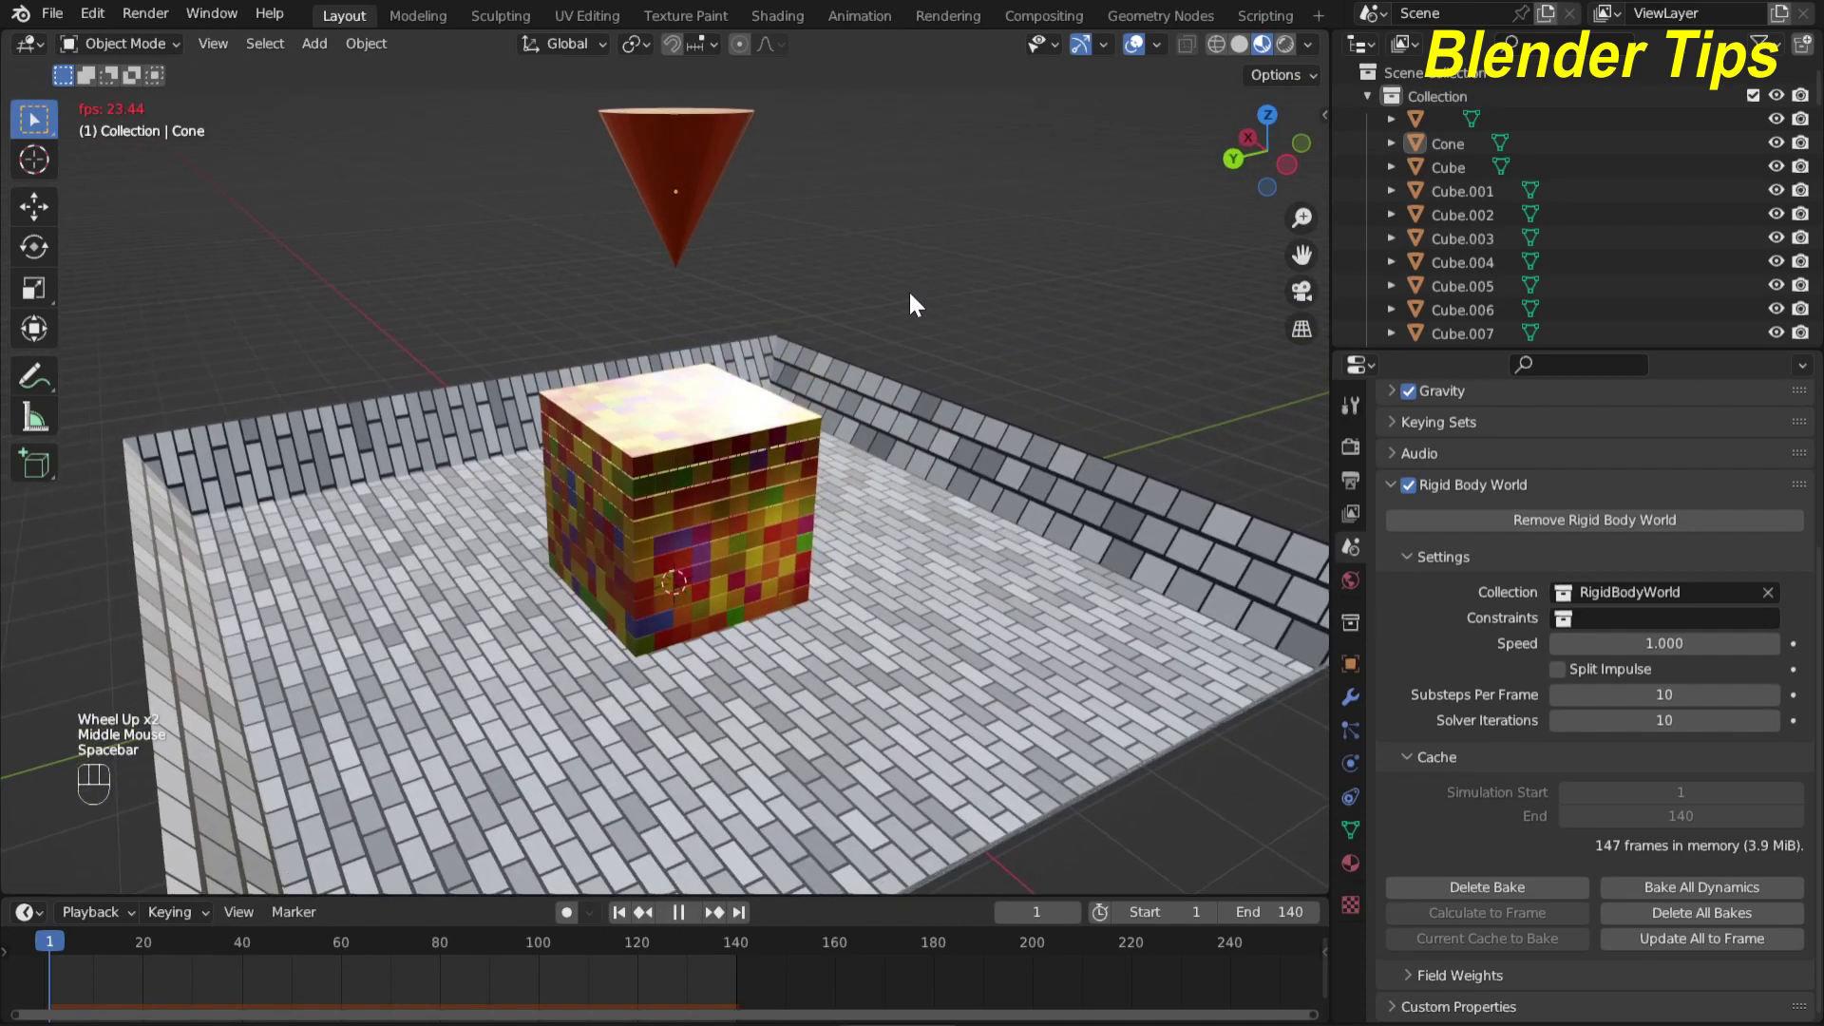
pyautogui.moveTo(757, 413); pyautogui.dragTo(845, 431, button='middle')
pyautogui.scroll(-3, 806, 429)
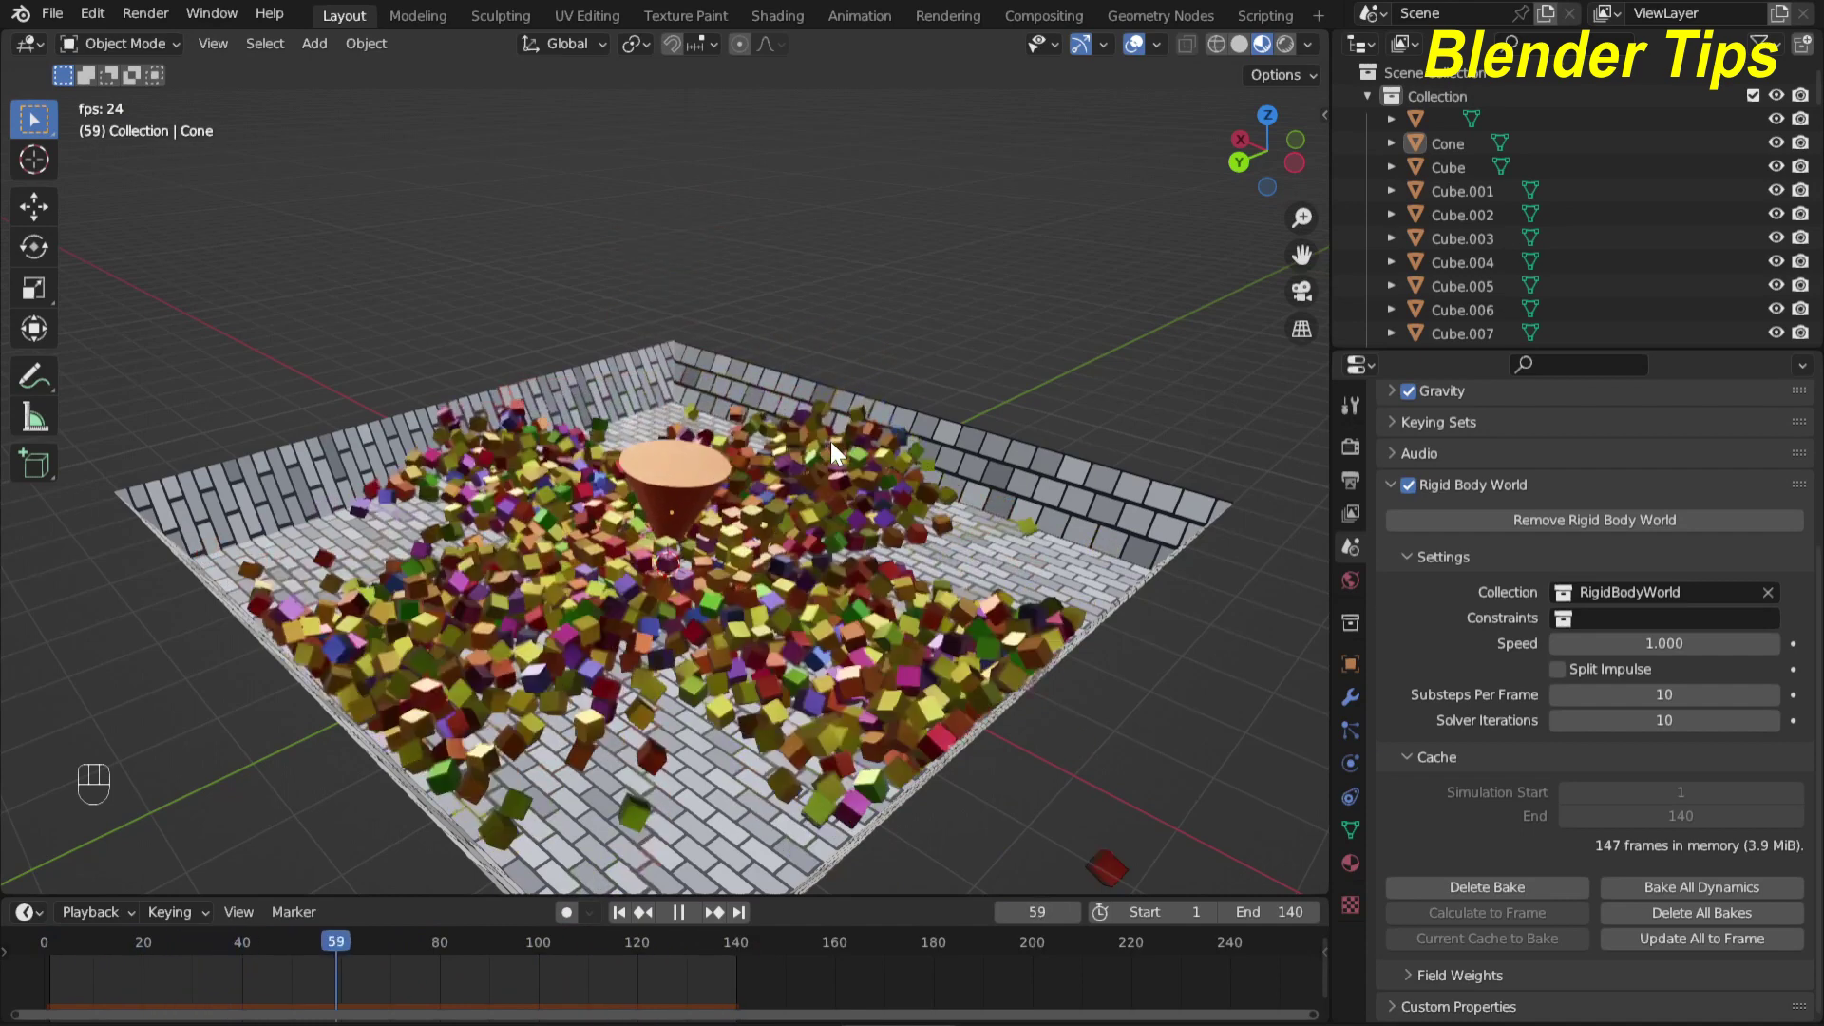
pyautogui.moveTo(749, 500)
pyautogui.mouseDown(button='middle')
pyautogui.moveTo(694, 503)
pyautogui.moveTo(734, 477)
pyautogui.mouseUp(button='middle')
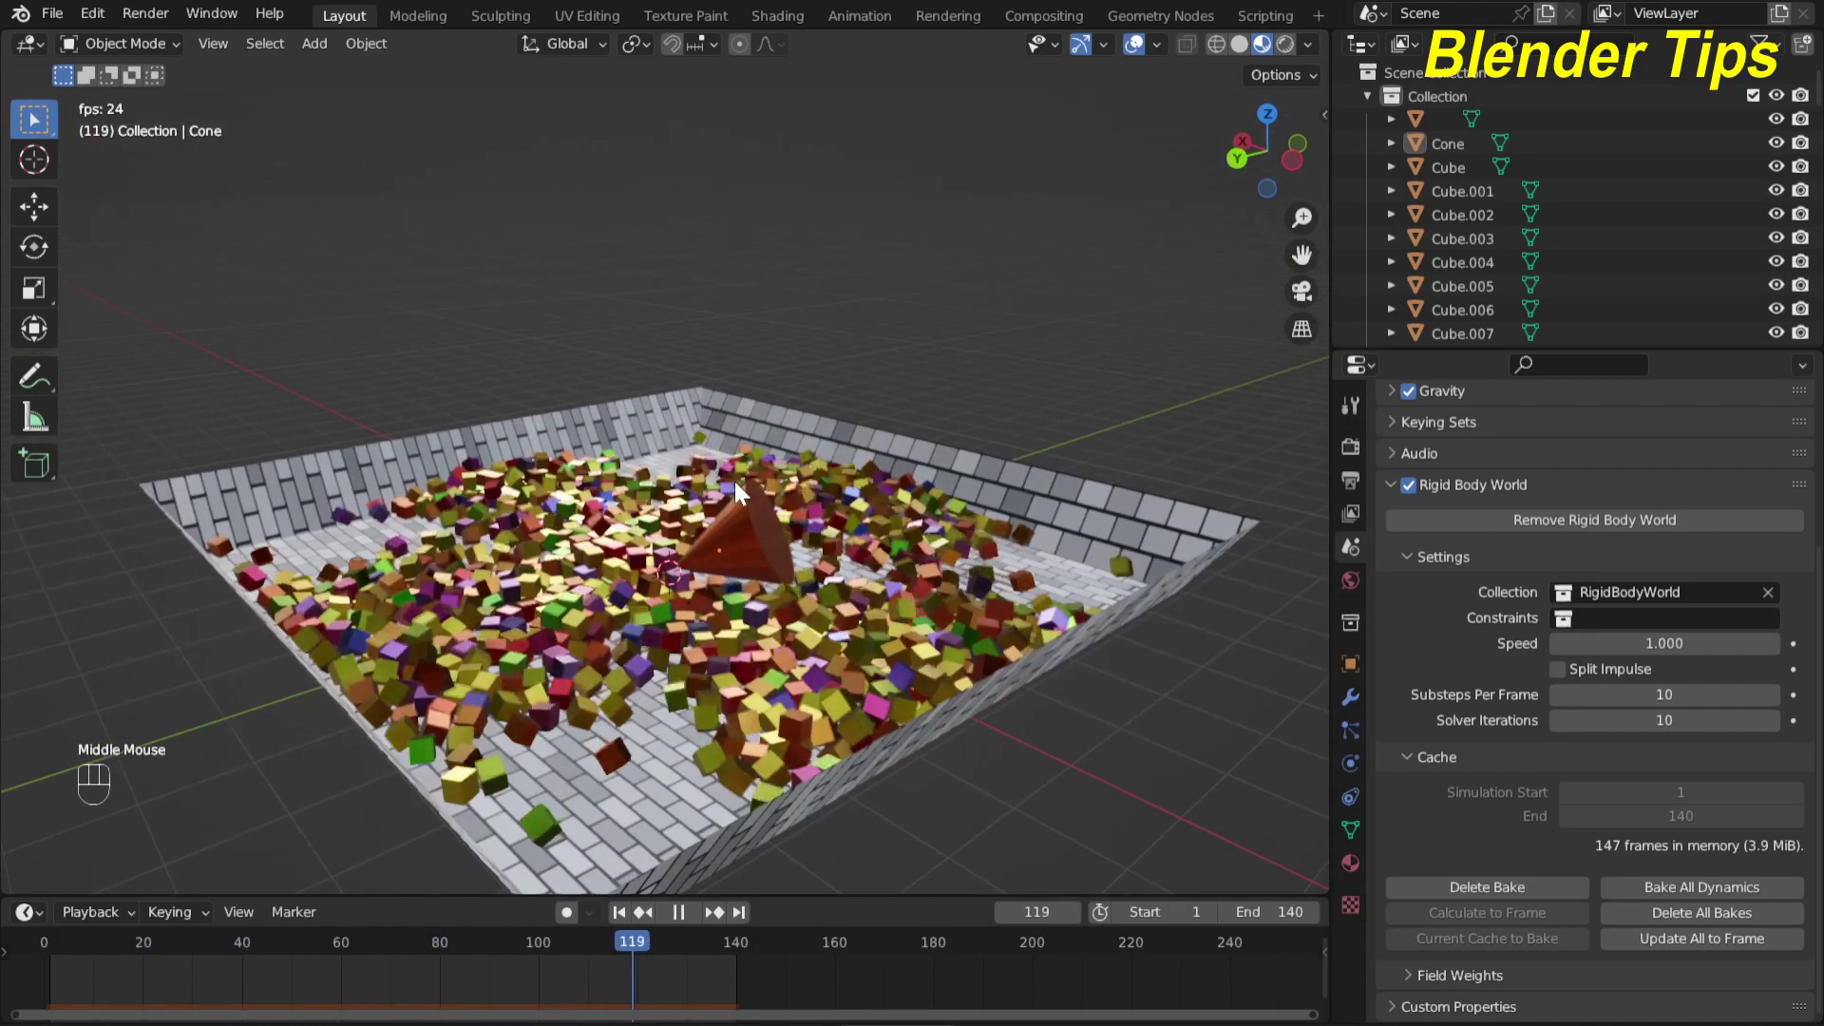